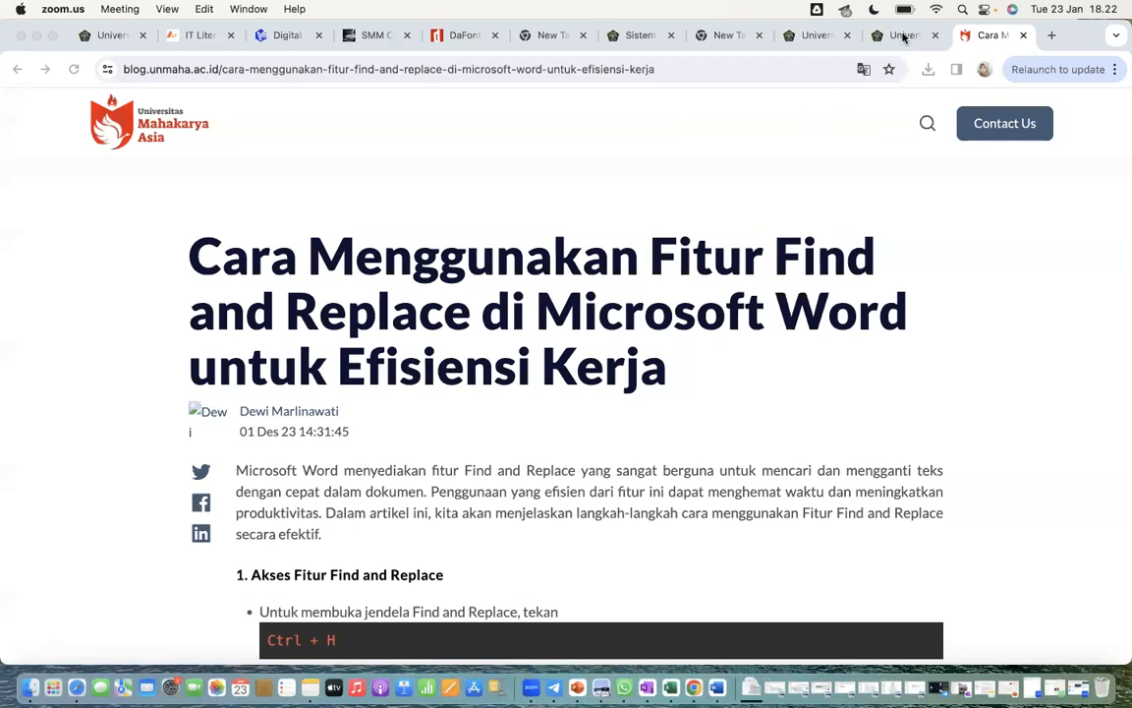
# - Open the SINAU module from the university's module list and enter the course "Teknologi Digital Informasi untuk Akademik_FTISA_20231"
pyautogui.click(888, 38)
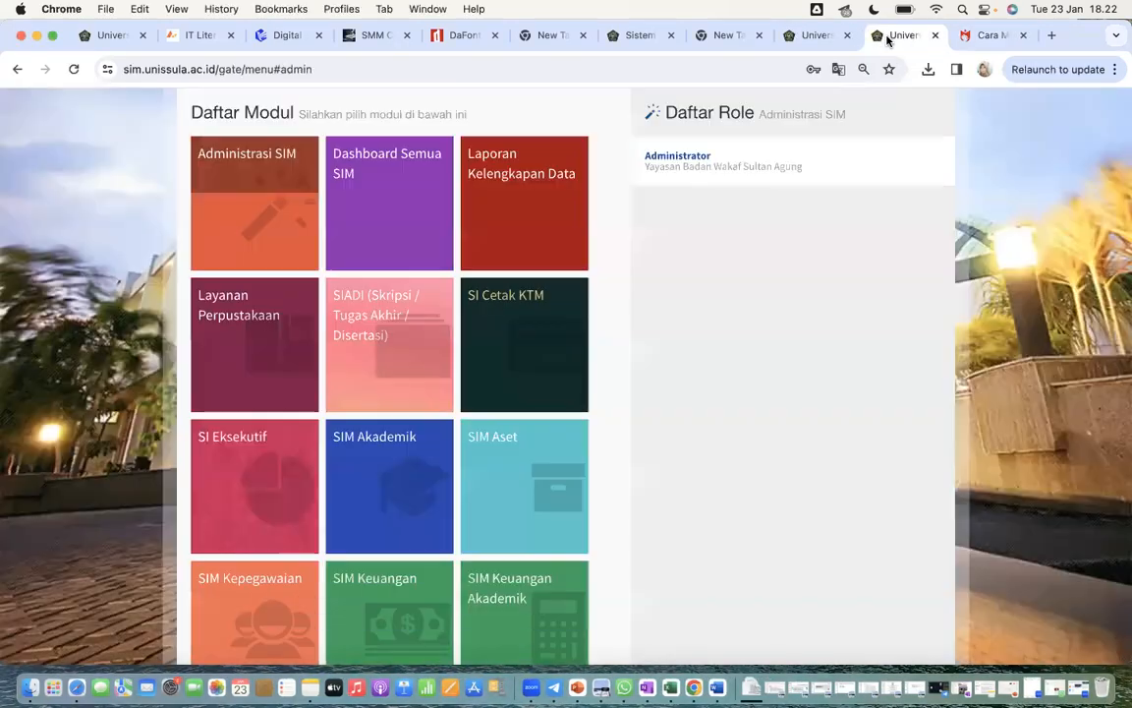
pyautogui.scroll(-5, 480, 461)
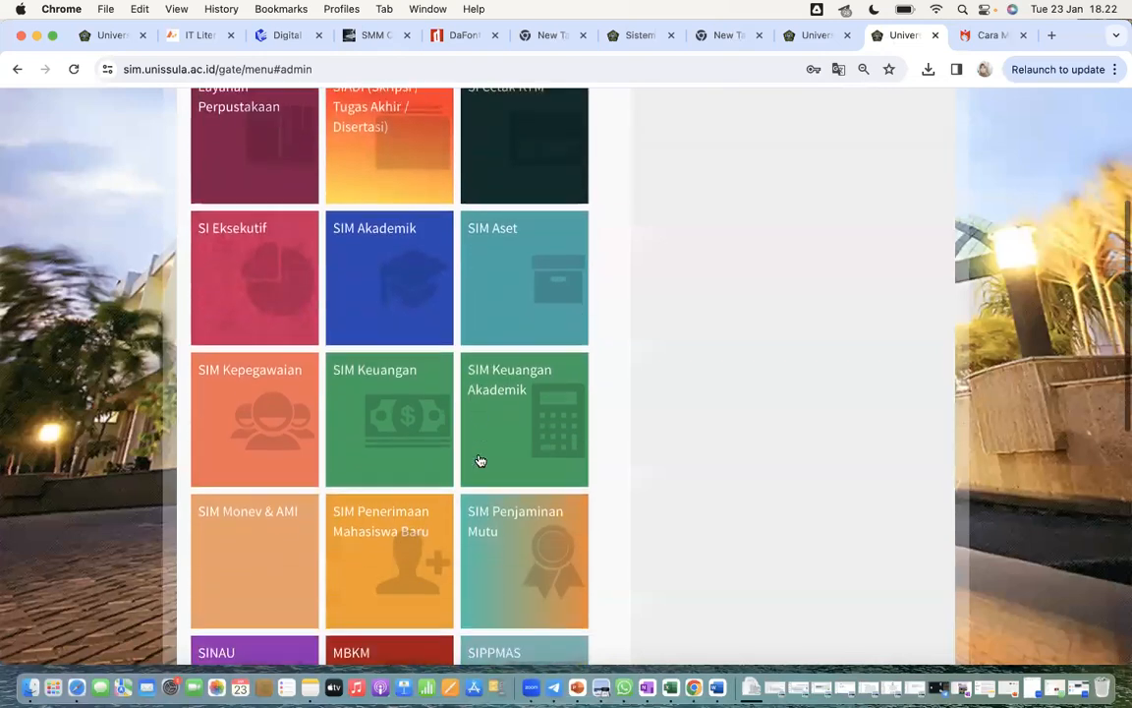
pyautogui.scroll(-2, 481, 461)
pyautogui.click(291, 596)
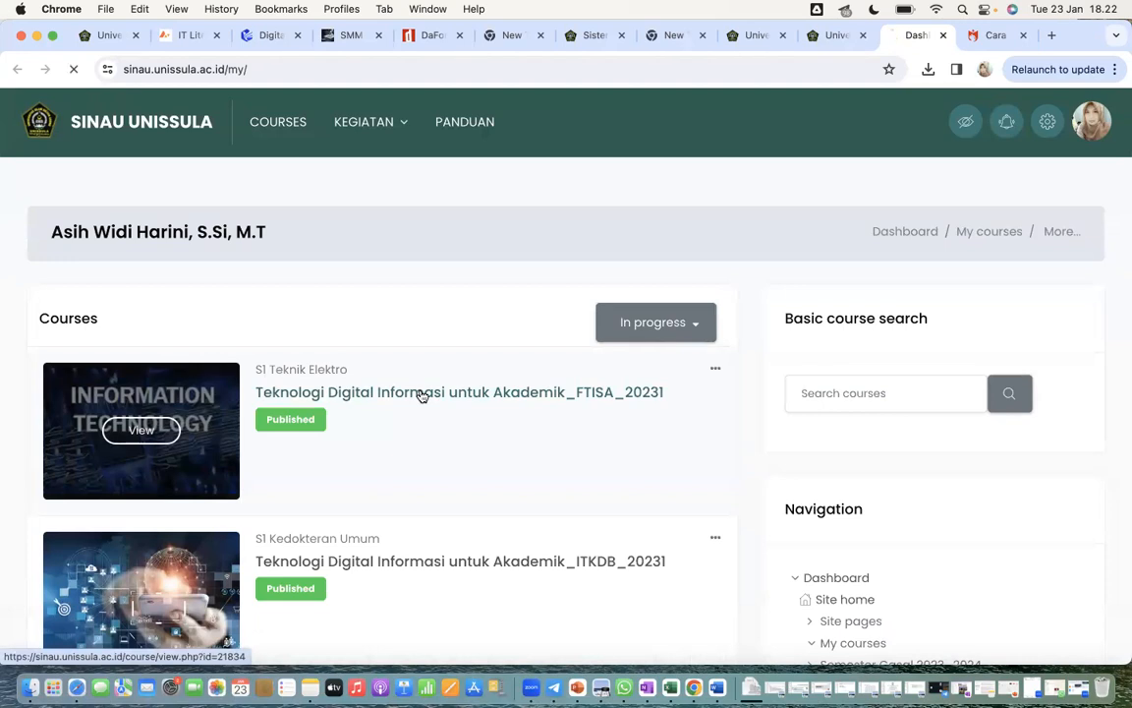
pyautogui.click(421, 395)
# - Download the "Unduh Latihan 4" file from the "Materi 3 - Header Footer dan Kolom" section and open it full screen in Word
pyautogui.scroll(-11, 421, 396)
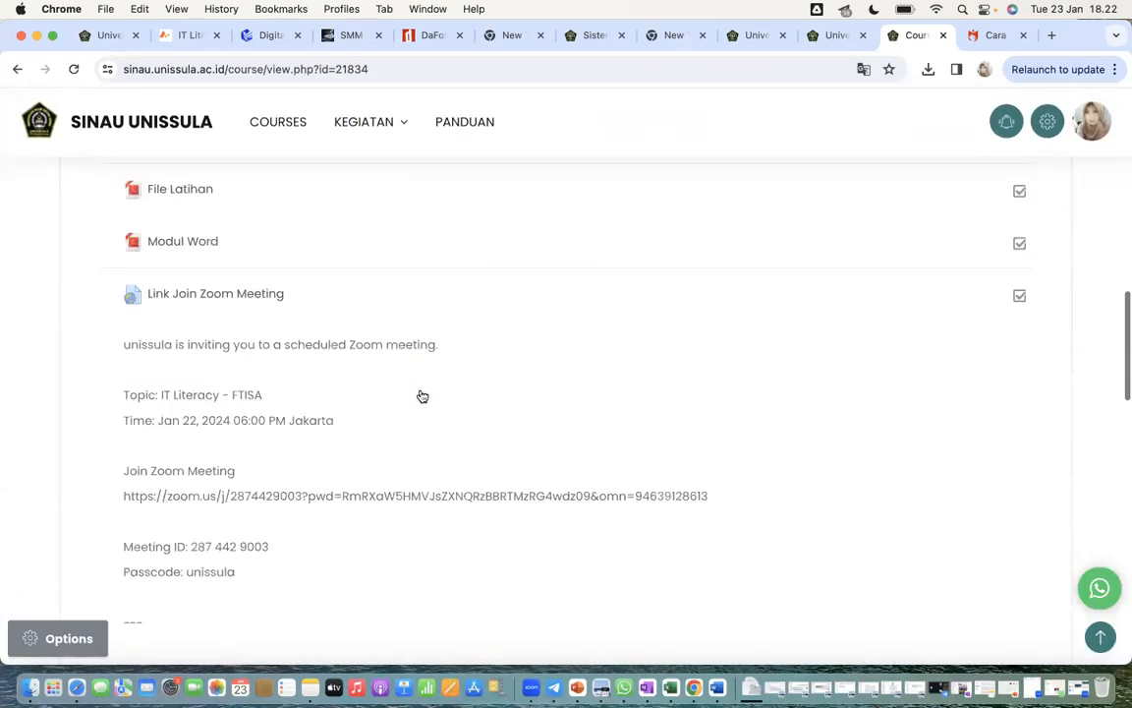
pyautogui.scroll(-10, 422, 396)
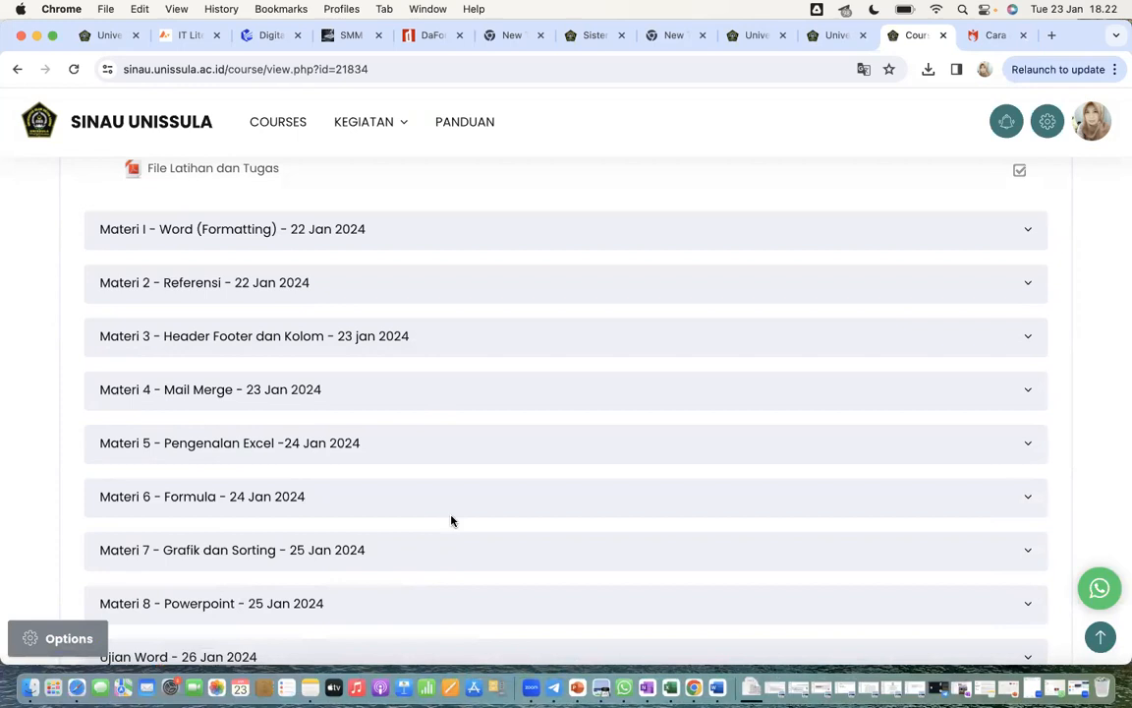
pyautogui.scroll(-1, 497, 398)
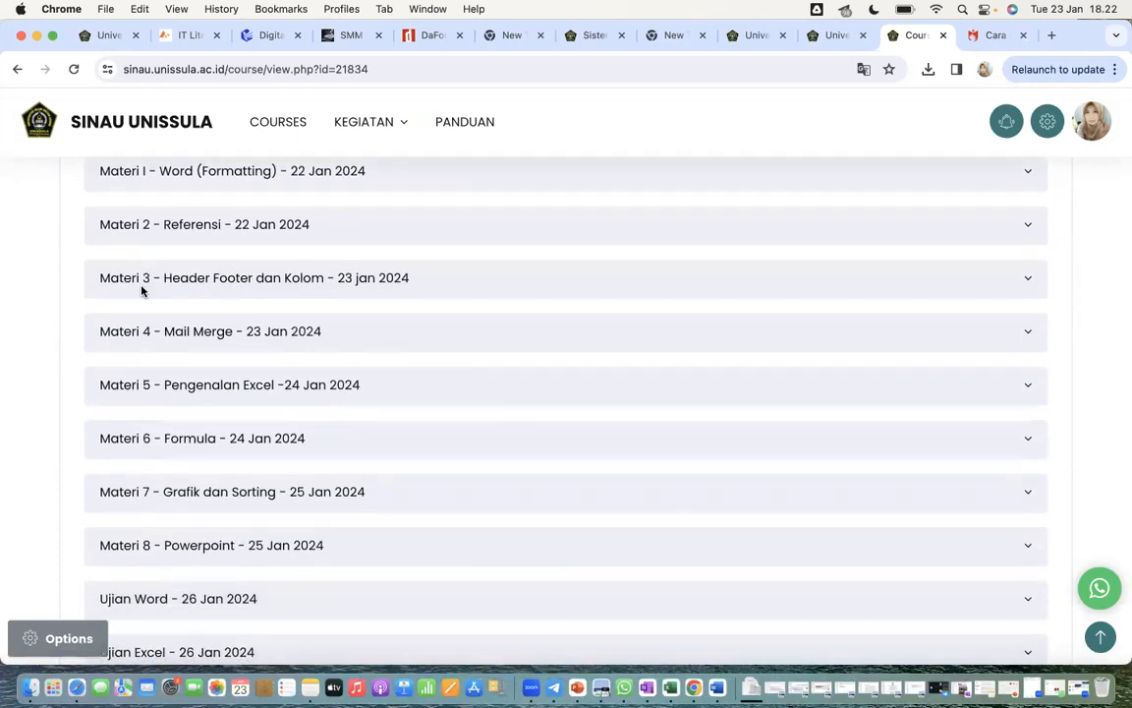
pyautogui.click(225, 278)
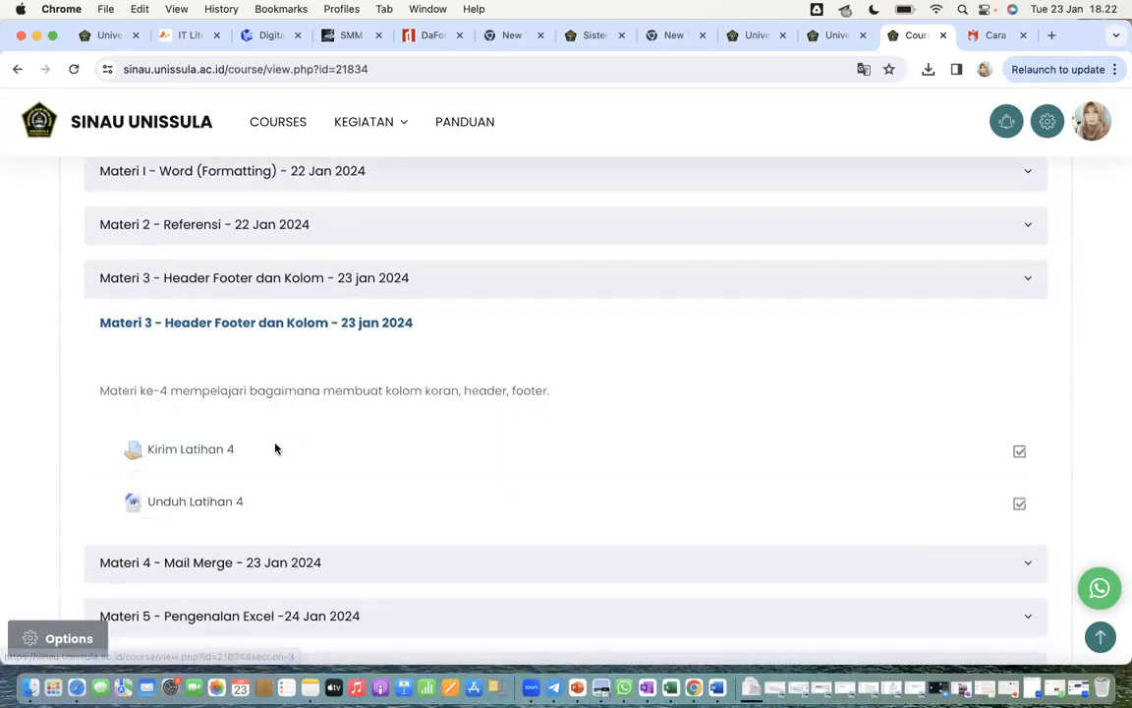
pyautogui.click(207, 504)
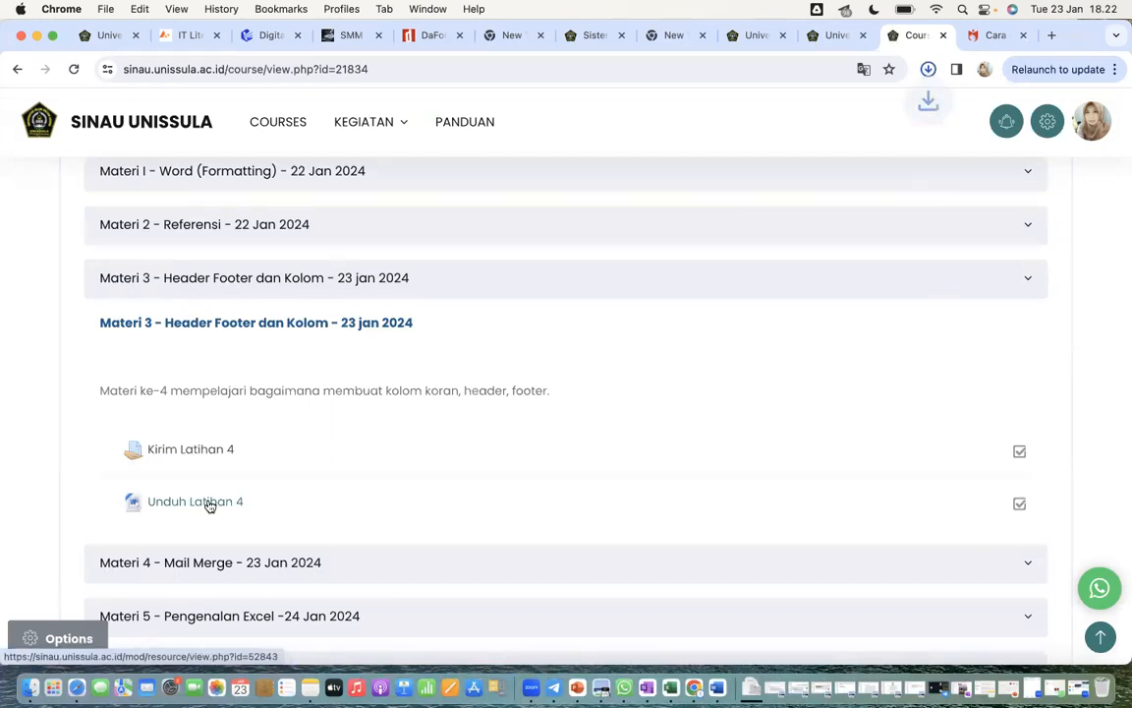
pyautogui.click(752, 109)
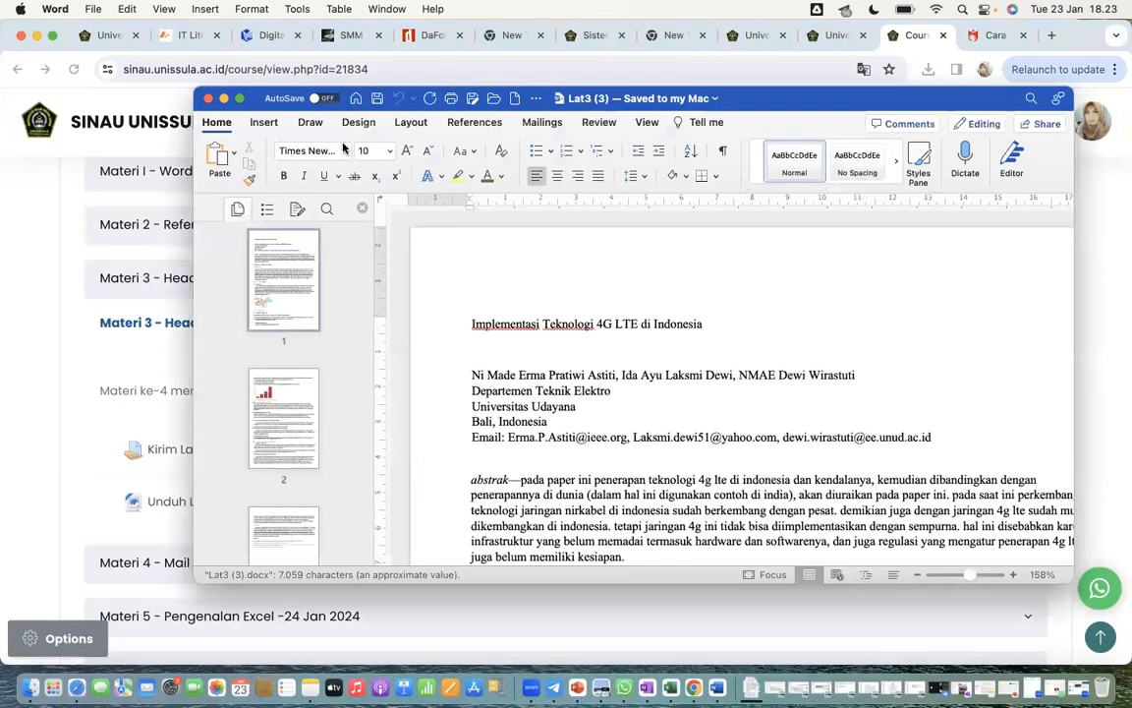
pyautogui.click(240, 99)
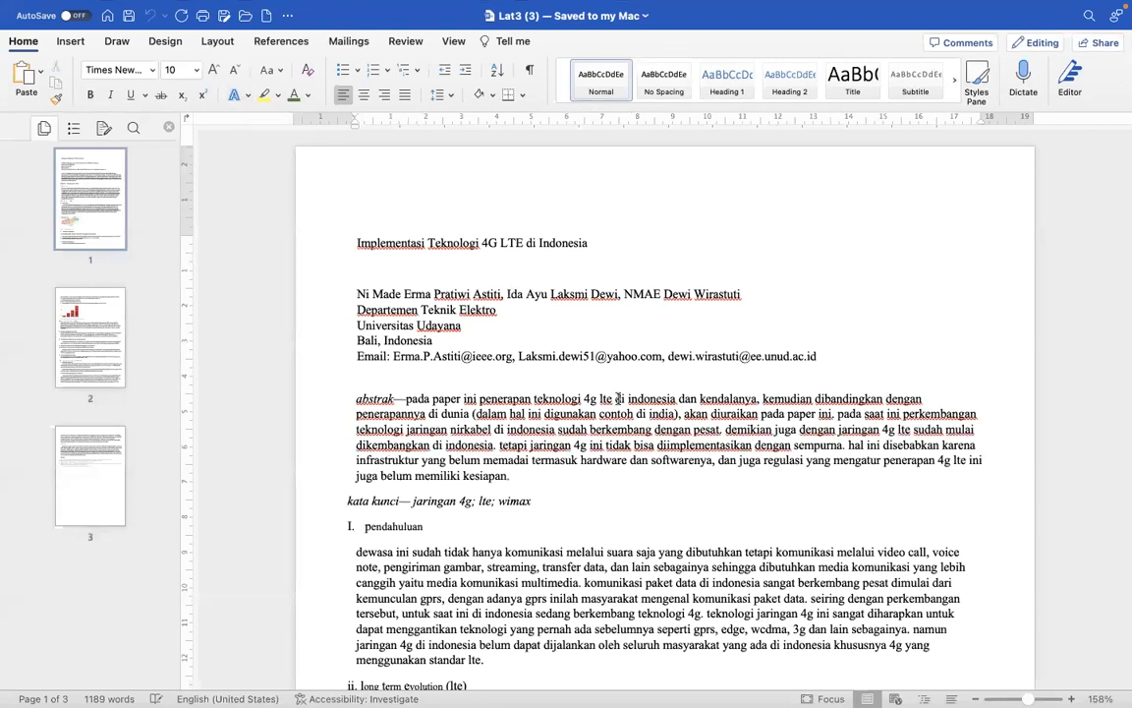
# - Look through the exercise document and justify the alignment of its entire text
pyautogui.scroll(-15, 652, 497)
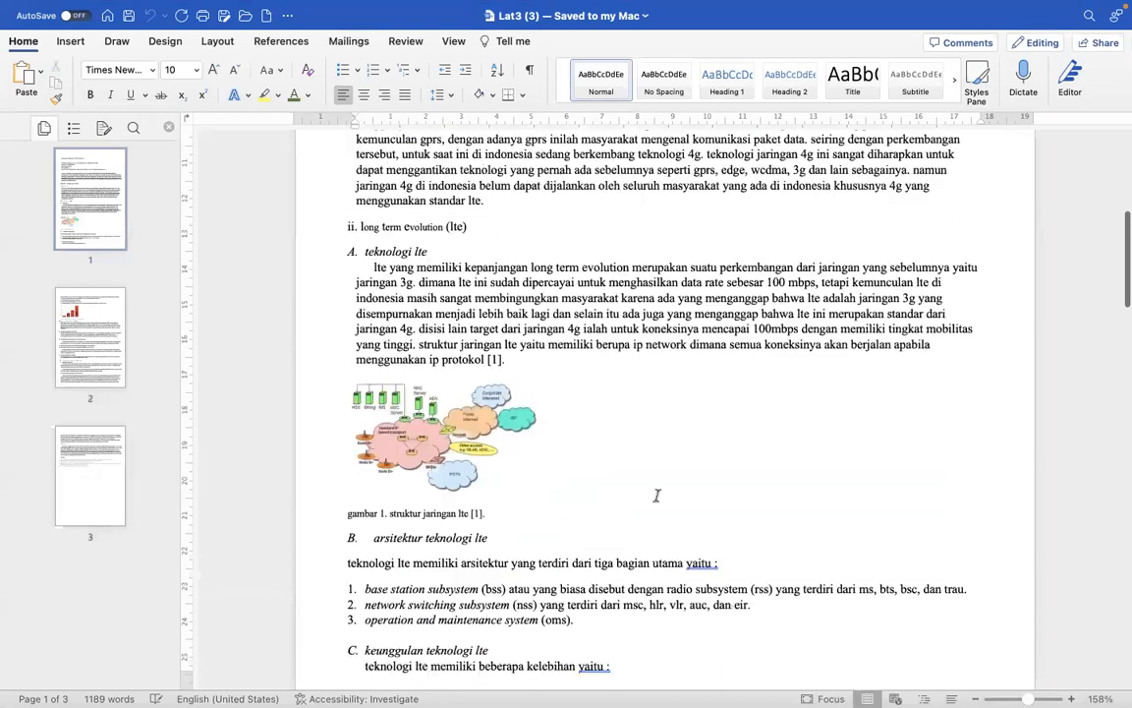
pyautogui.scroll(-15, 657, 498)
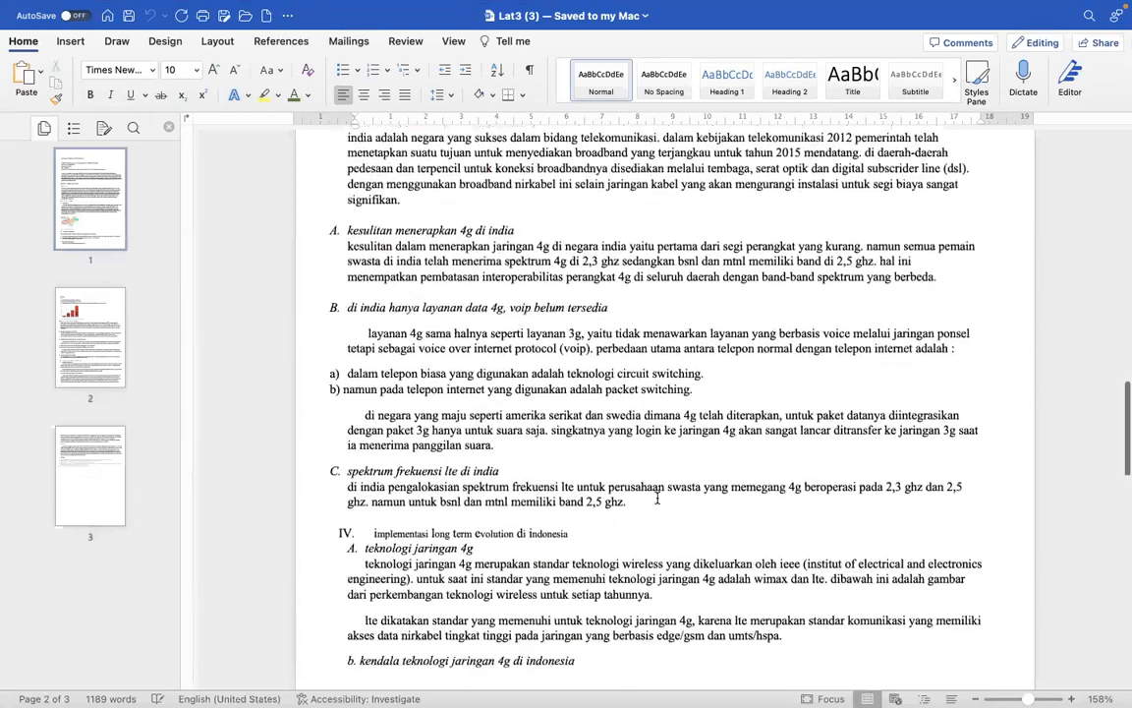
pyautogui.scroll(-15, 658, 498)
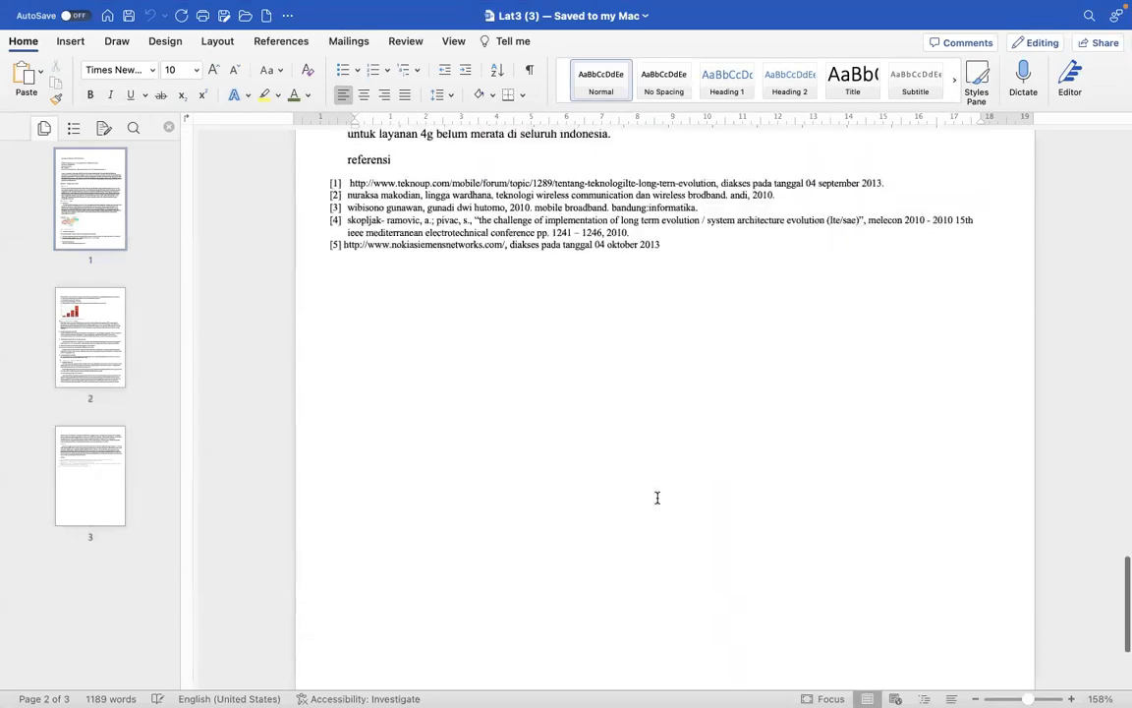
pyautogui.scroll(20, 658, 498)
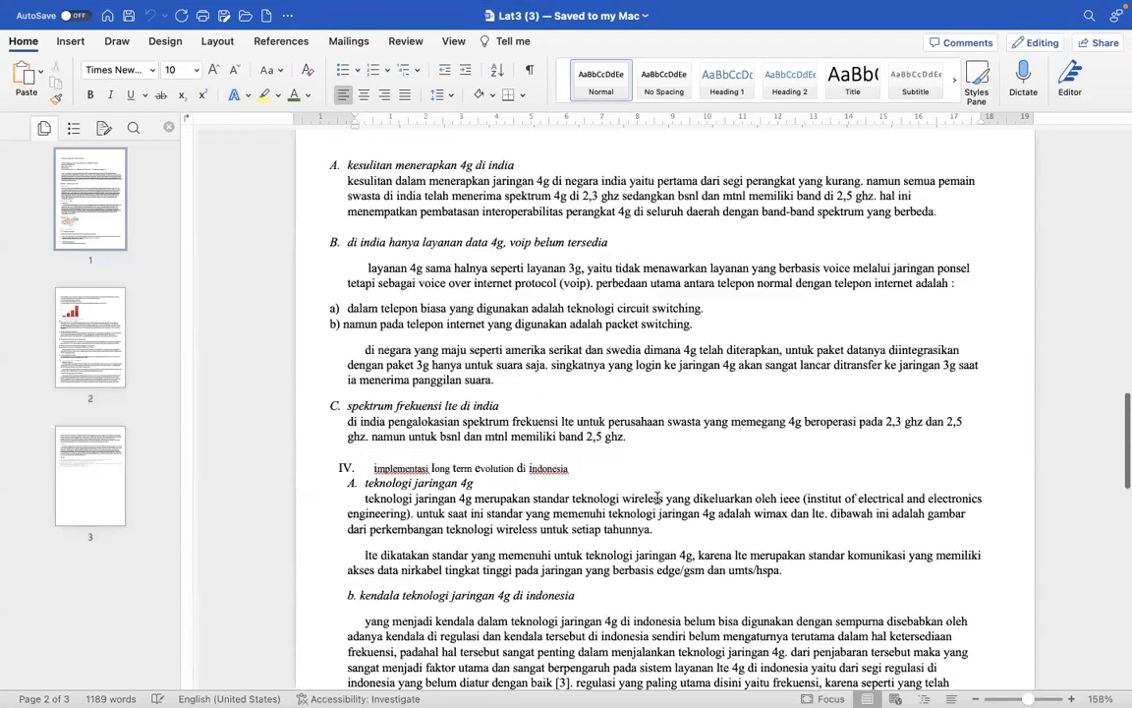
pyautogui.scroll(15, 657, 498)
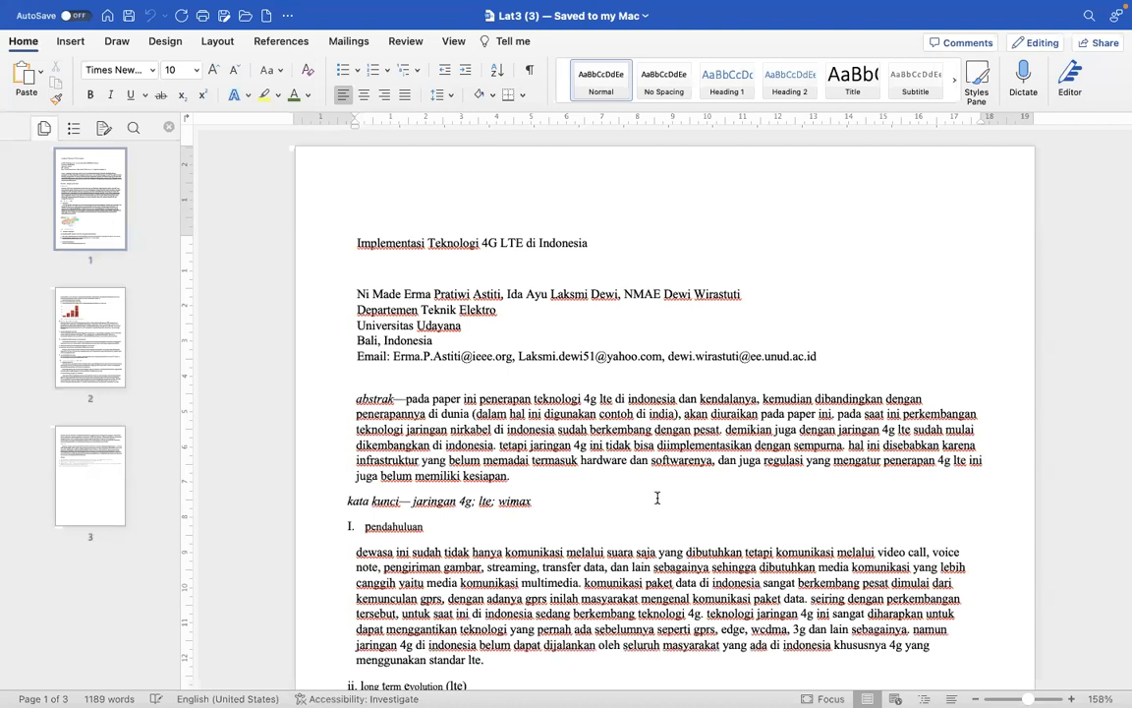
pyautogui.press('super+a')
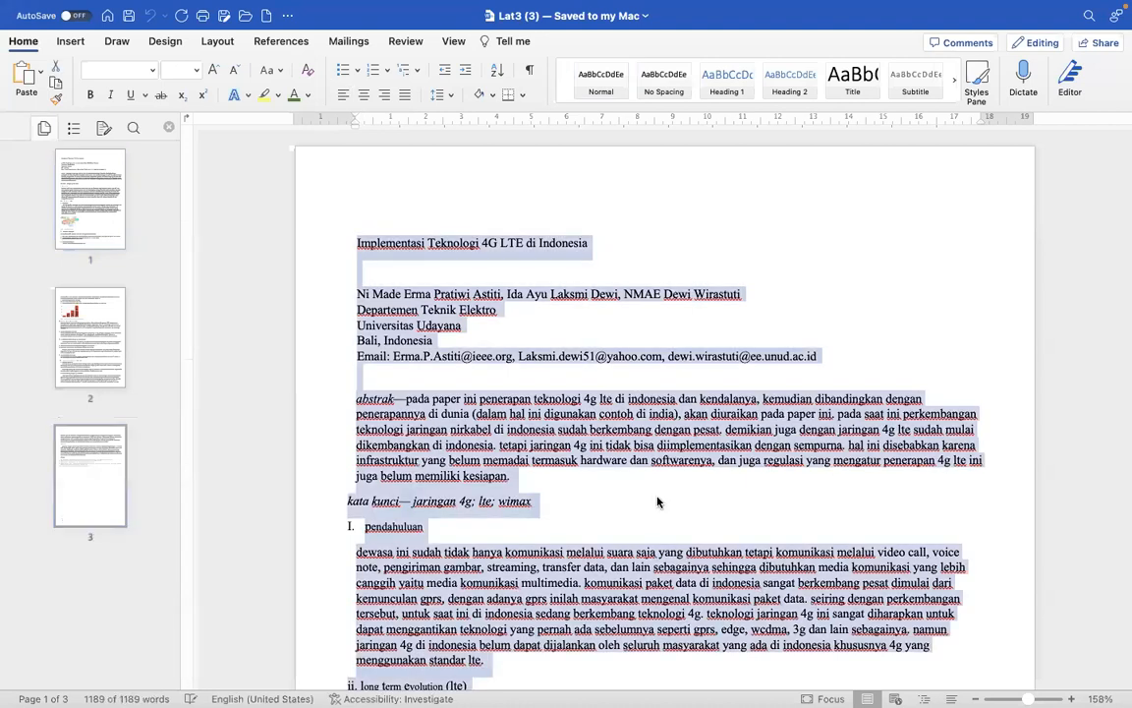
pyautogui.click(403, 97)
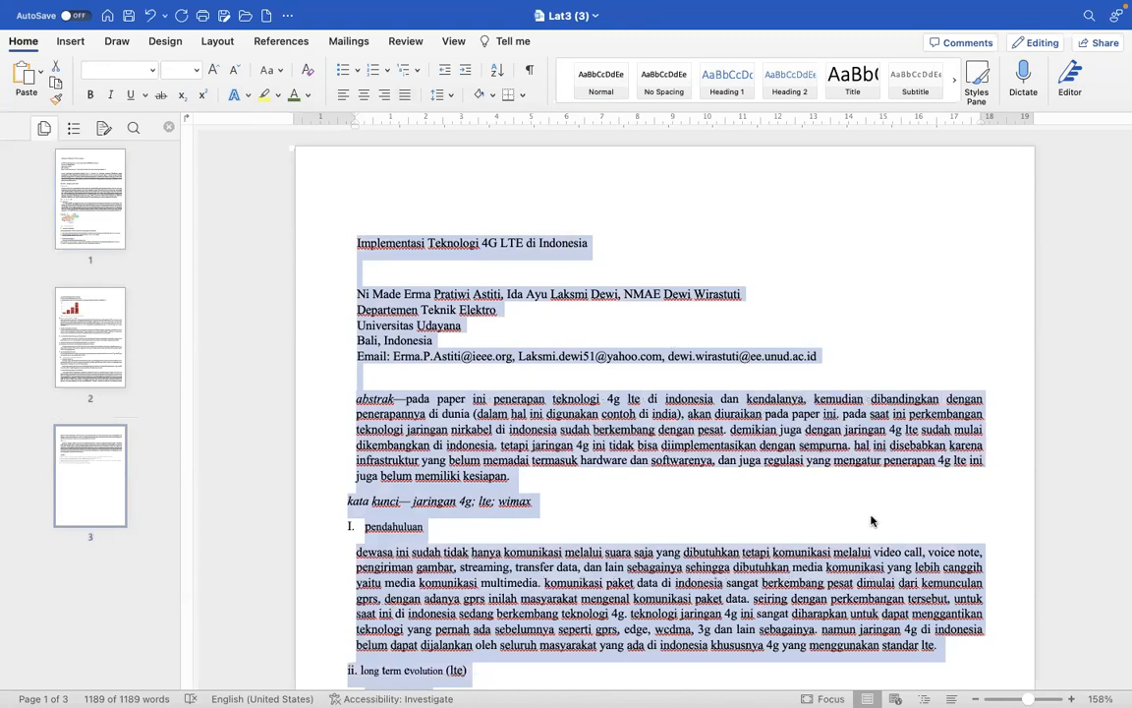
# - Use Find and Replace to replace every "4g" in the whole document with "4G"
pyautogui.scroll(3, 664, 408)
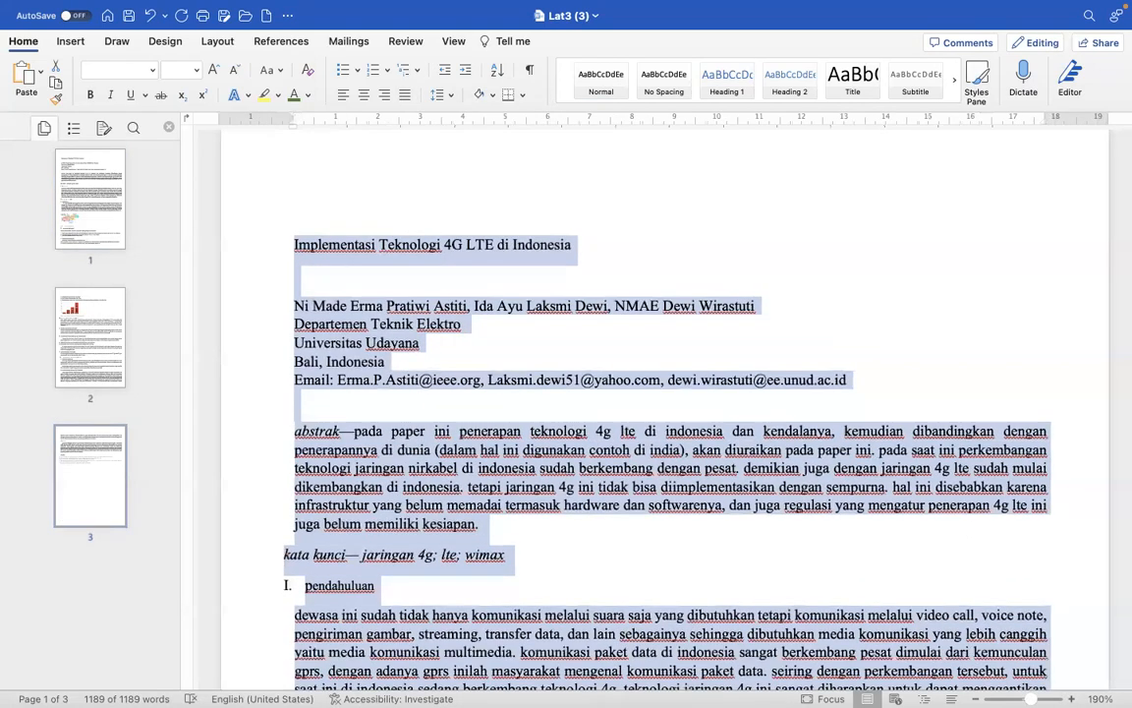
pyautogui.scroll(-3, 713, 586)
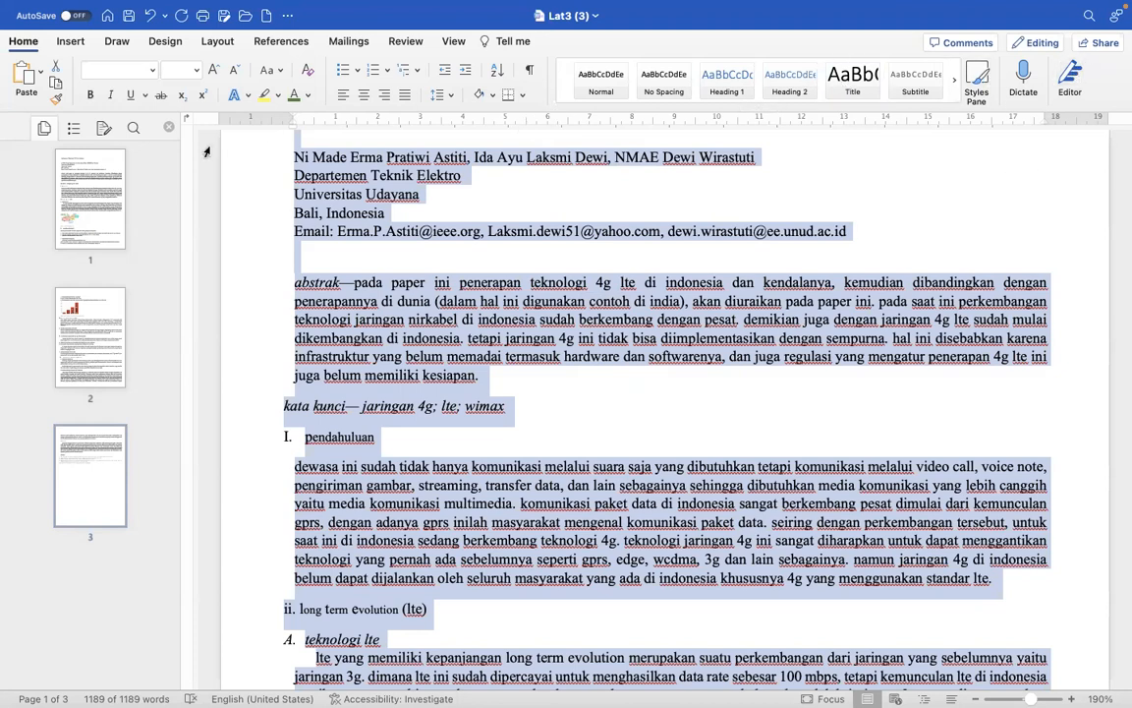
pyautogui.click(453, 41)
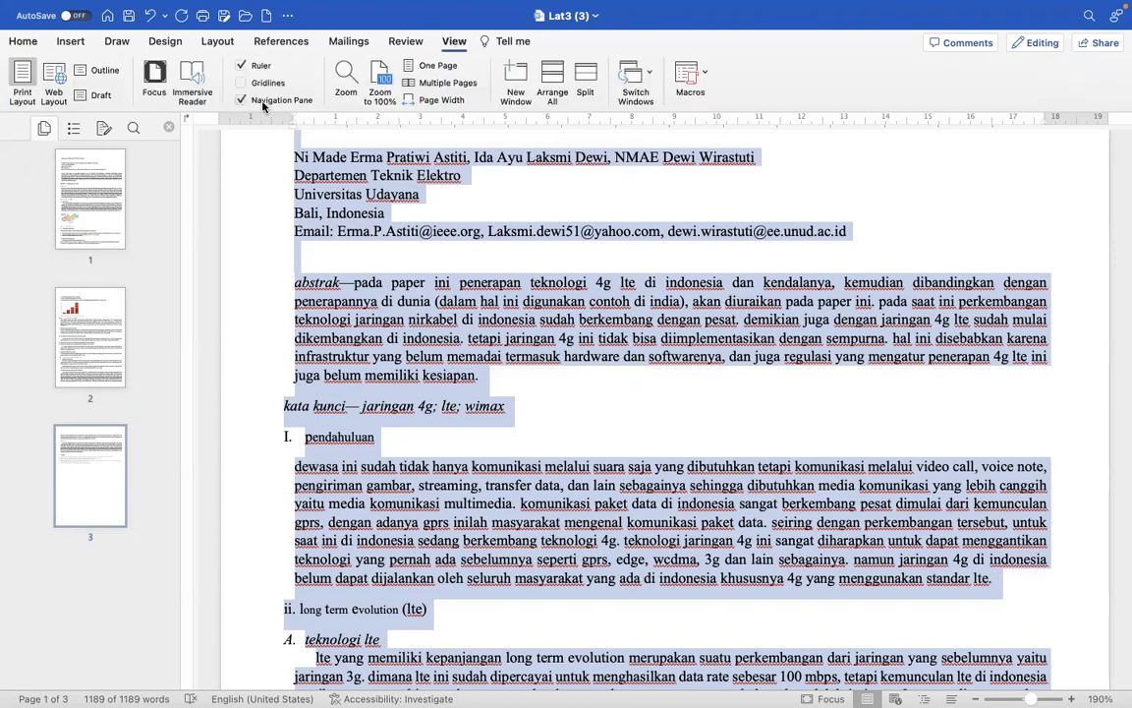
pyautogui.click(168, 196)
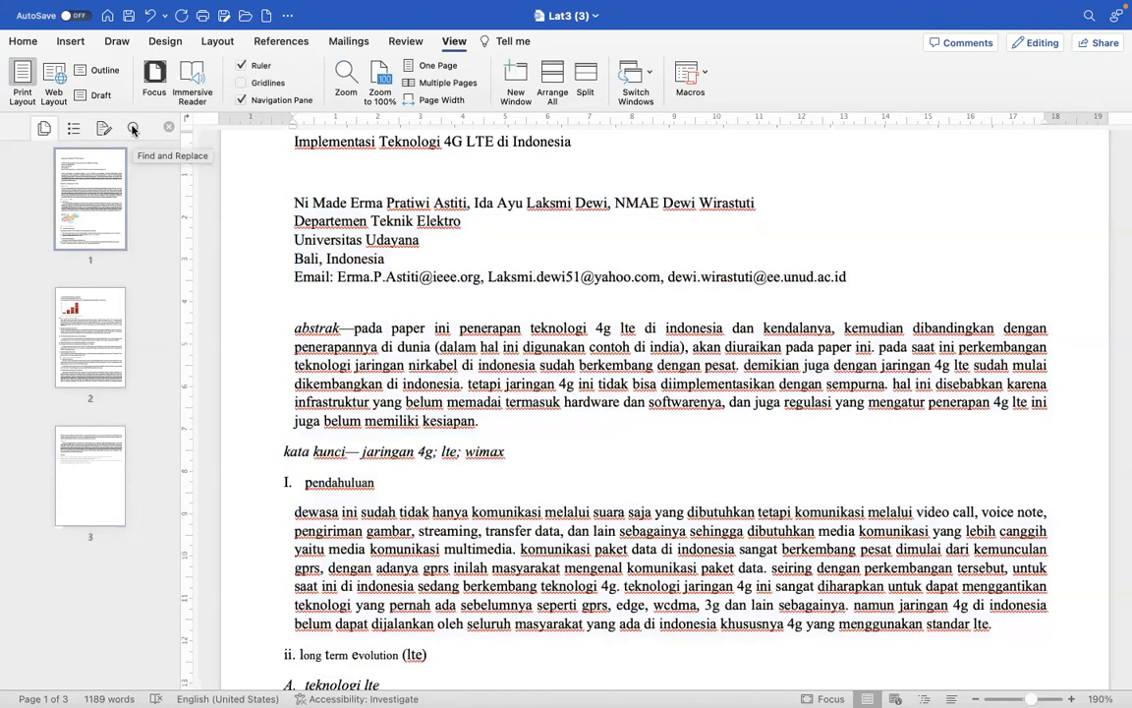
pyautogui.click(133, 129)
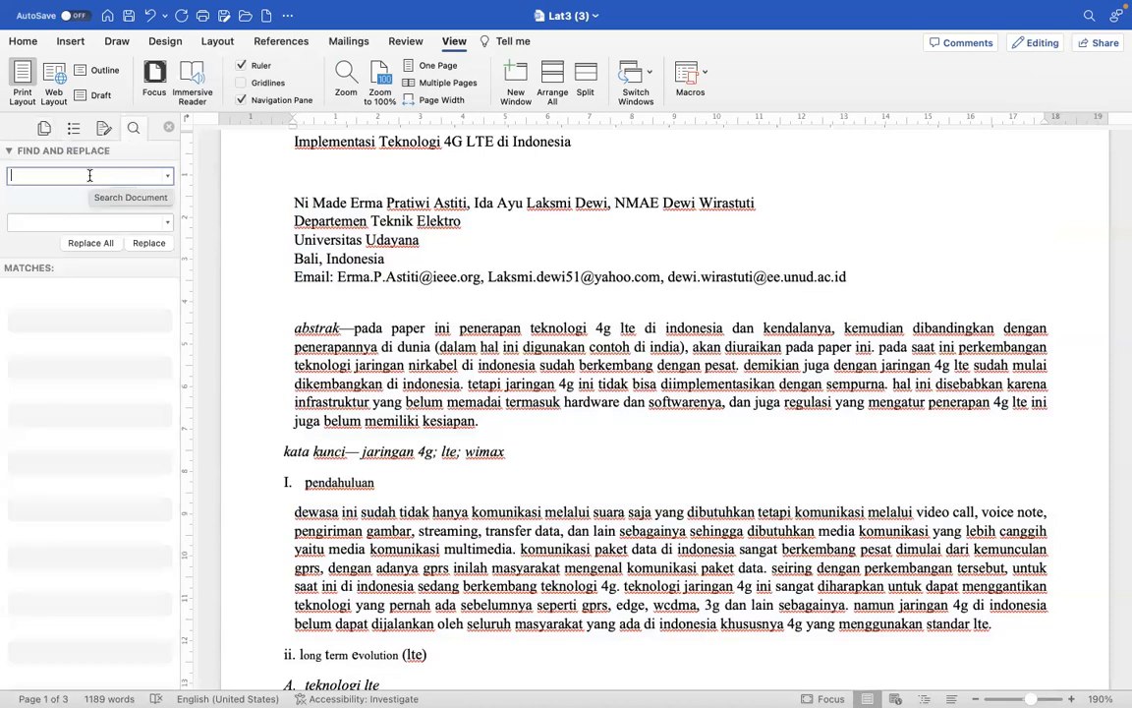
pyautogui.write('4g')
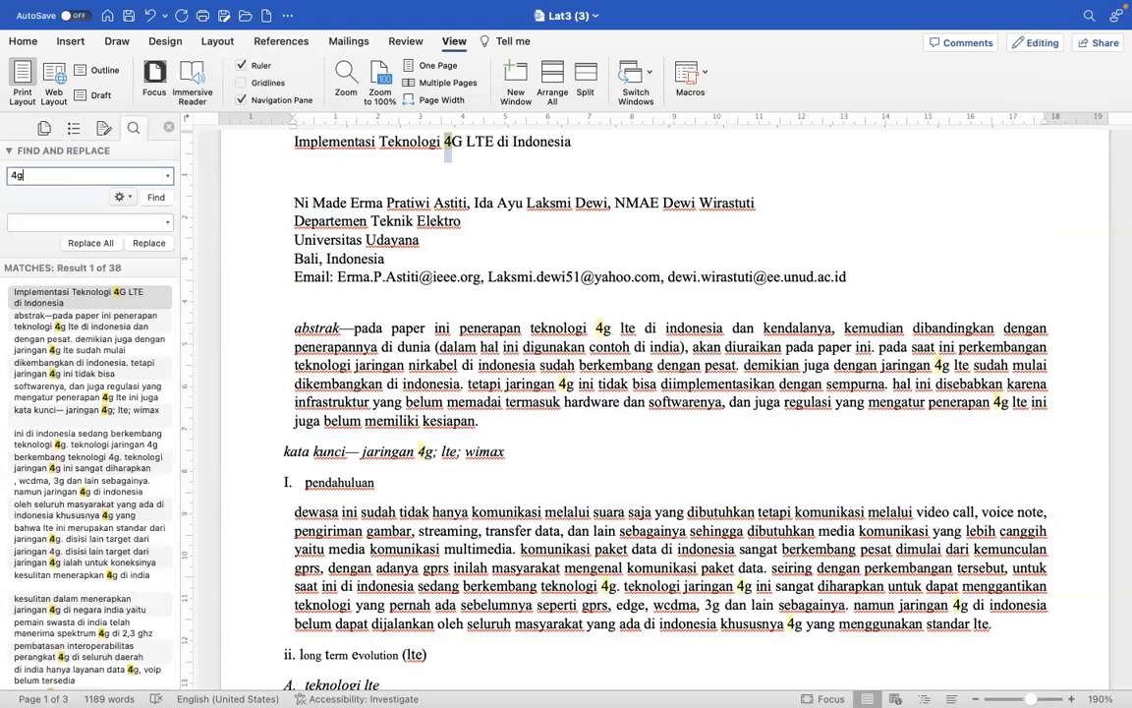
pyautogui.click(52, 220)
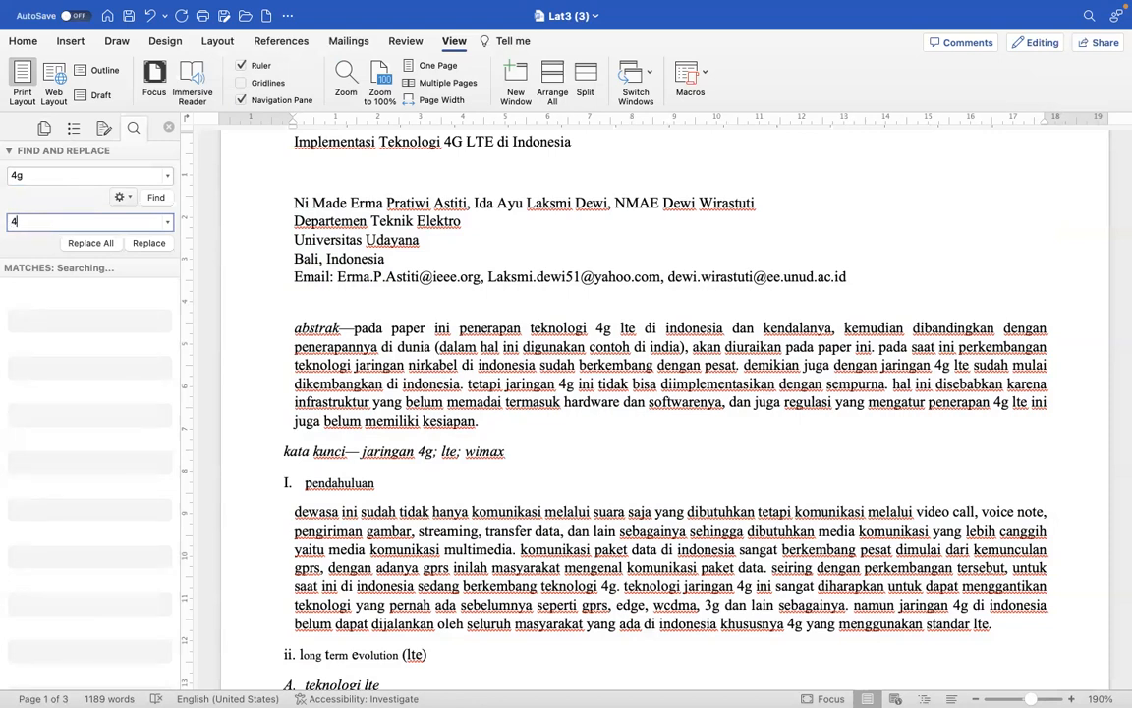
pyautogui.click(373, 365)
pyautogui.press('super+a')
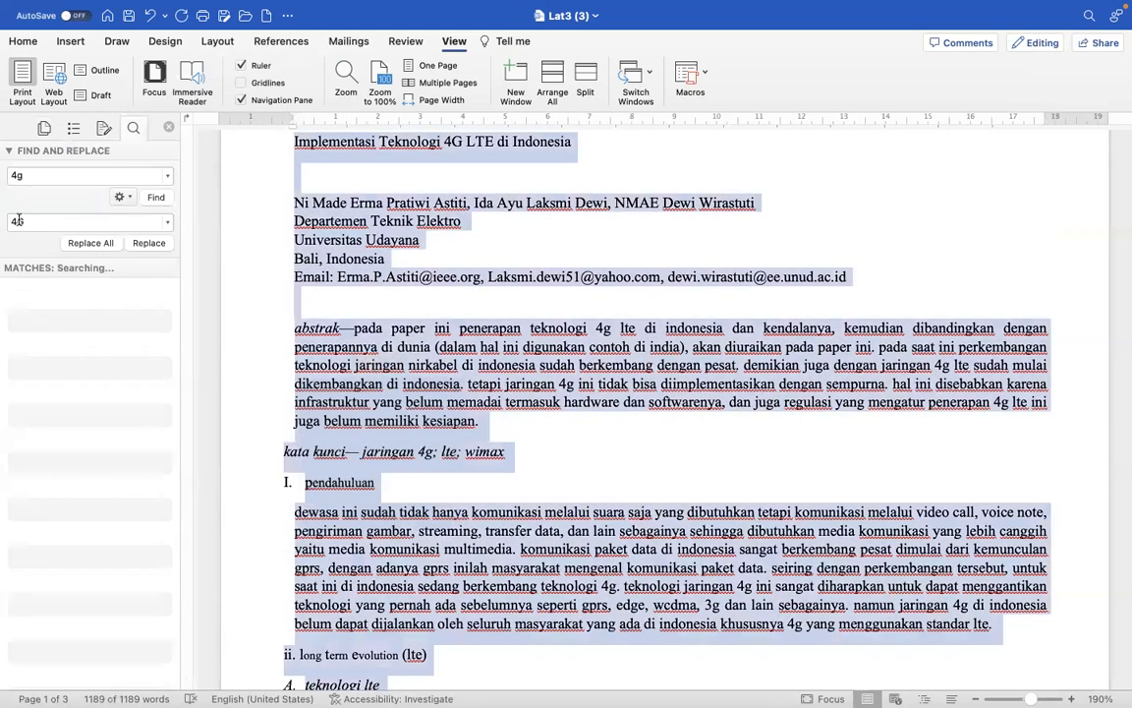
pyautogui.click(91, 243)
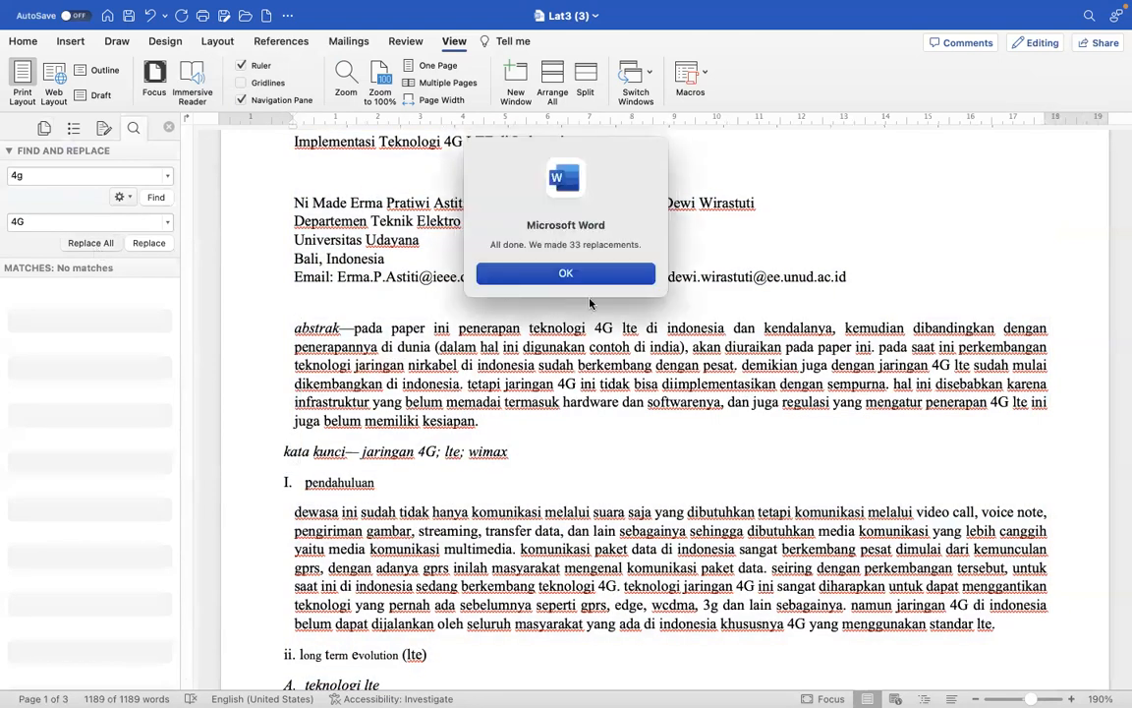
pyautogui.click(608, 273)
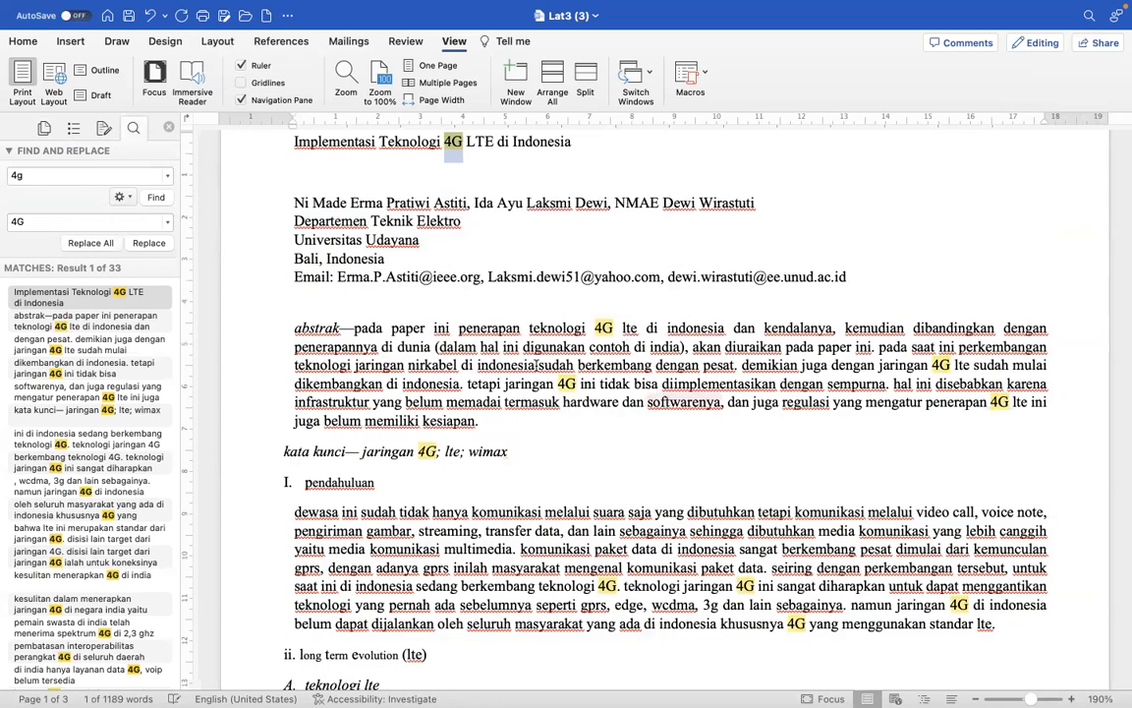
# - Replace every "lte" in the document with "LTE"
pyautogui.click(39, 177)
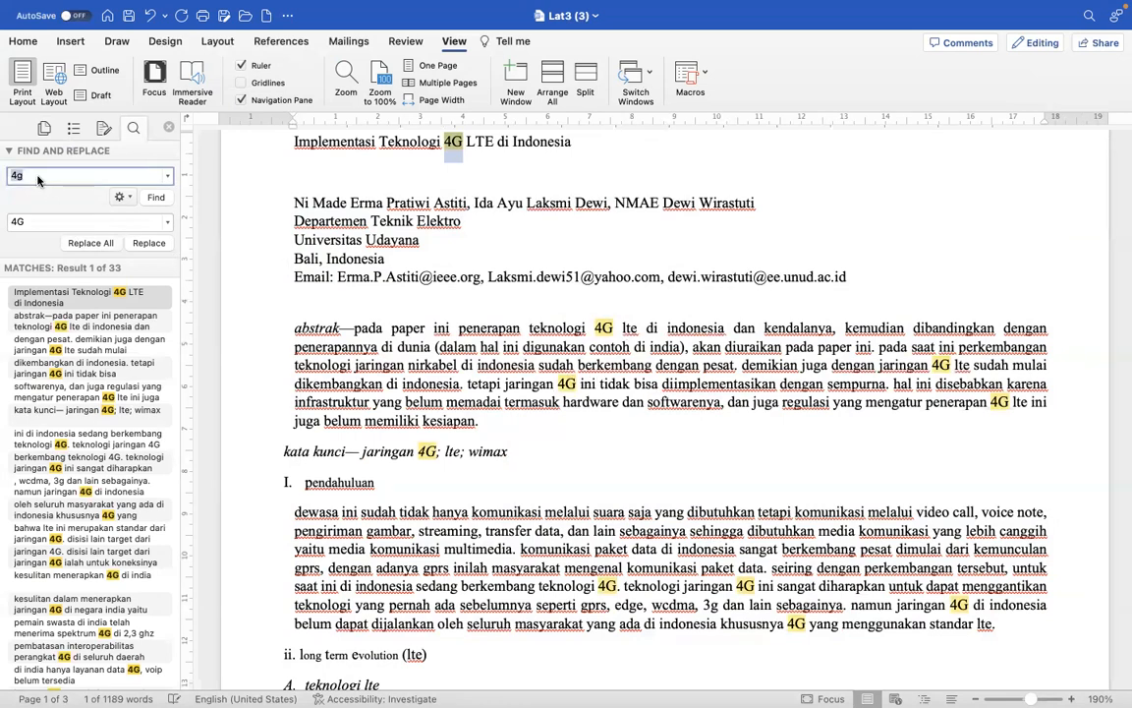
pyautogui.write('lte')
pyautogui.click(31, 222)
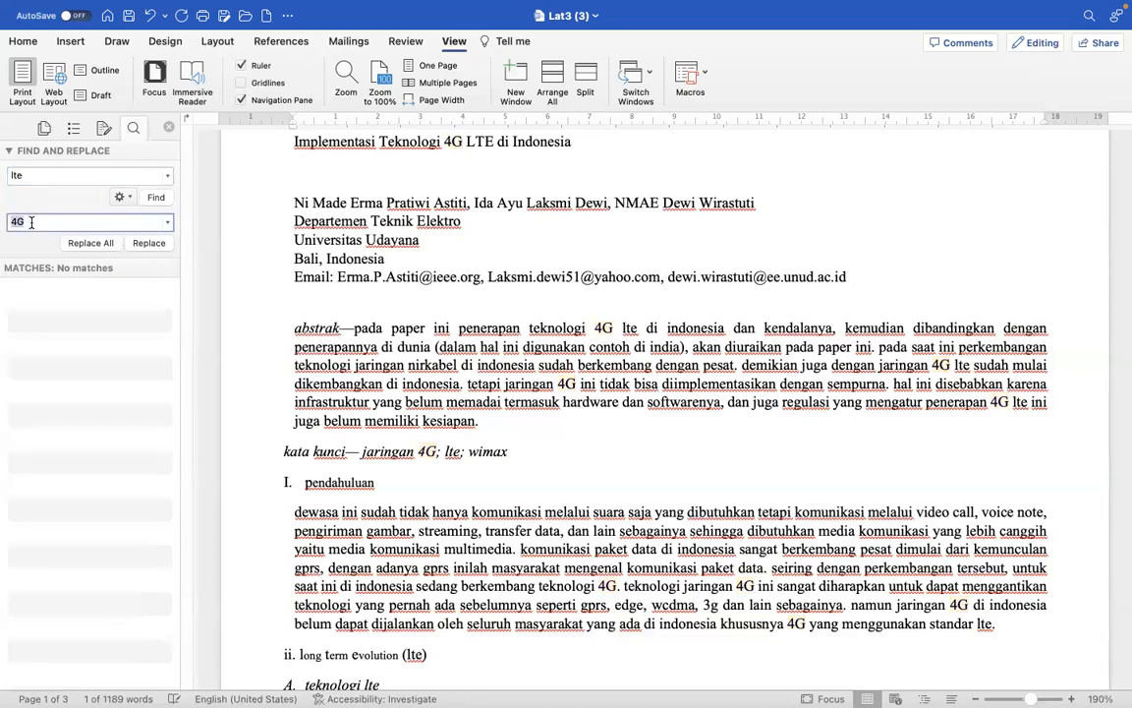
pyautogui.write('LTE')
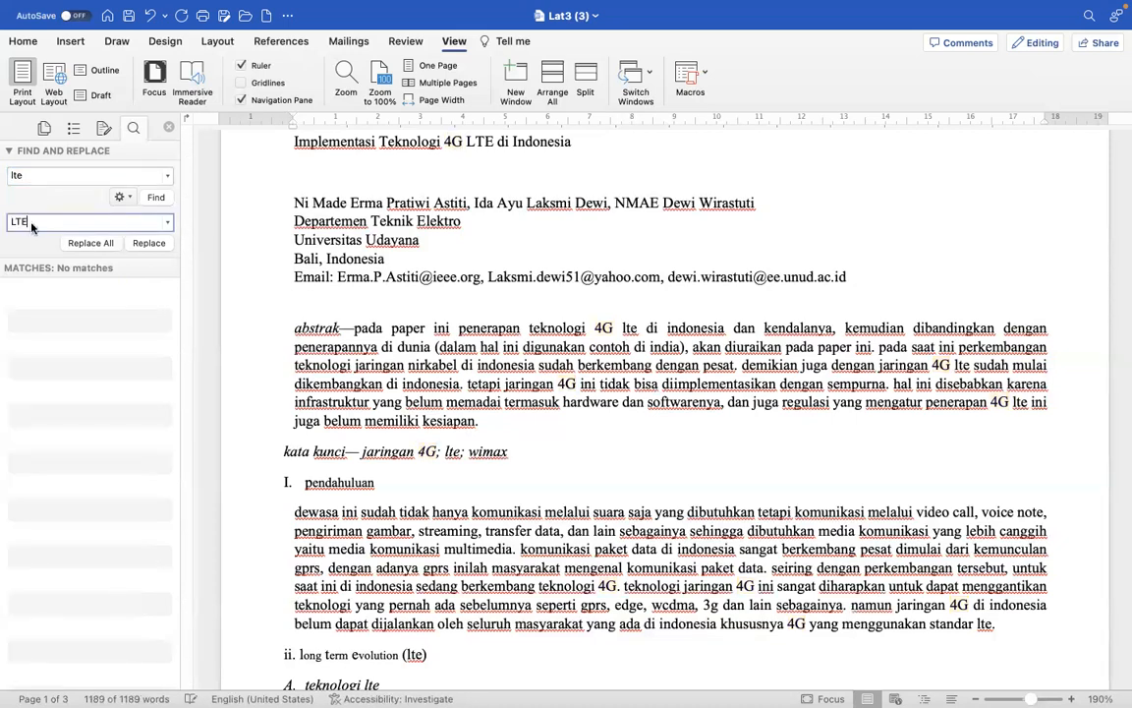
pyautogui.click(81, 245)
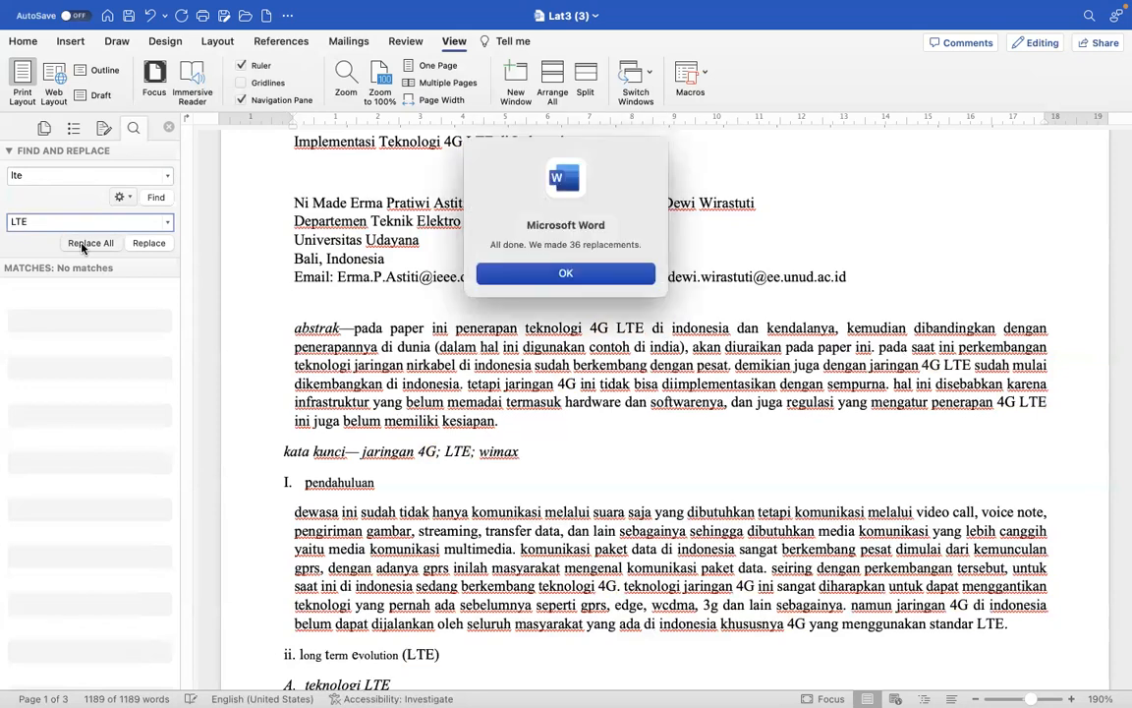
pyautogui.click(565, 274)
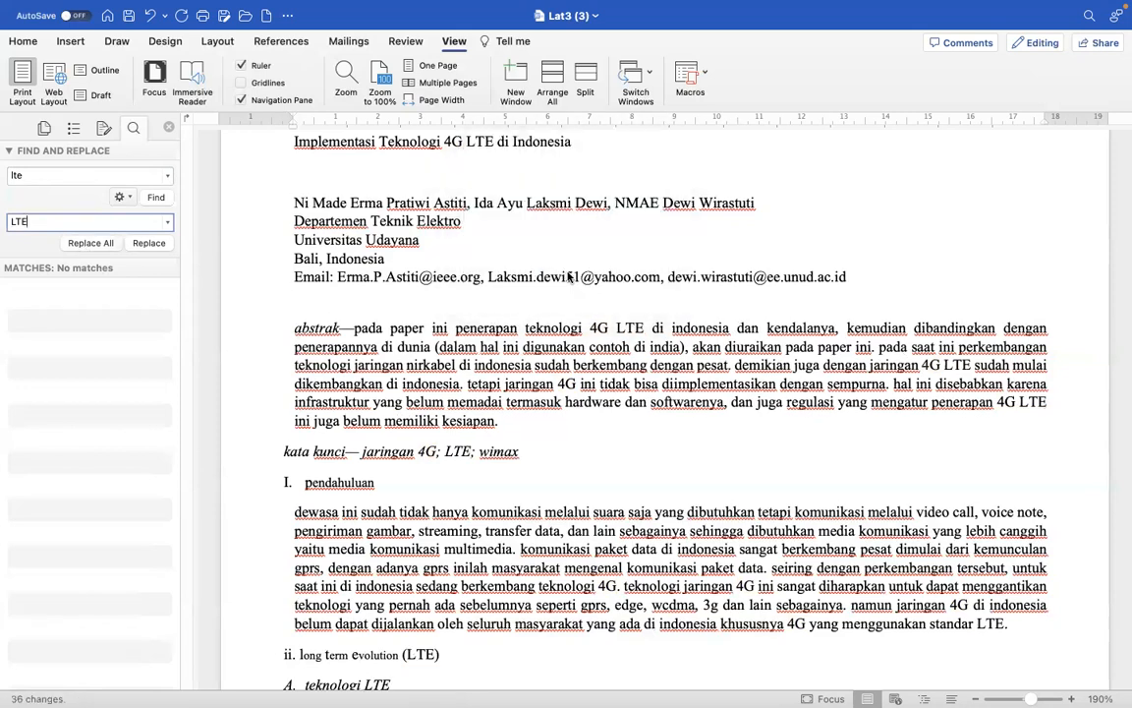
# - Use Find and Replace to replace every "3g" in the document with "3G"
pyautogui.press('super+a')
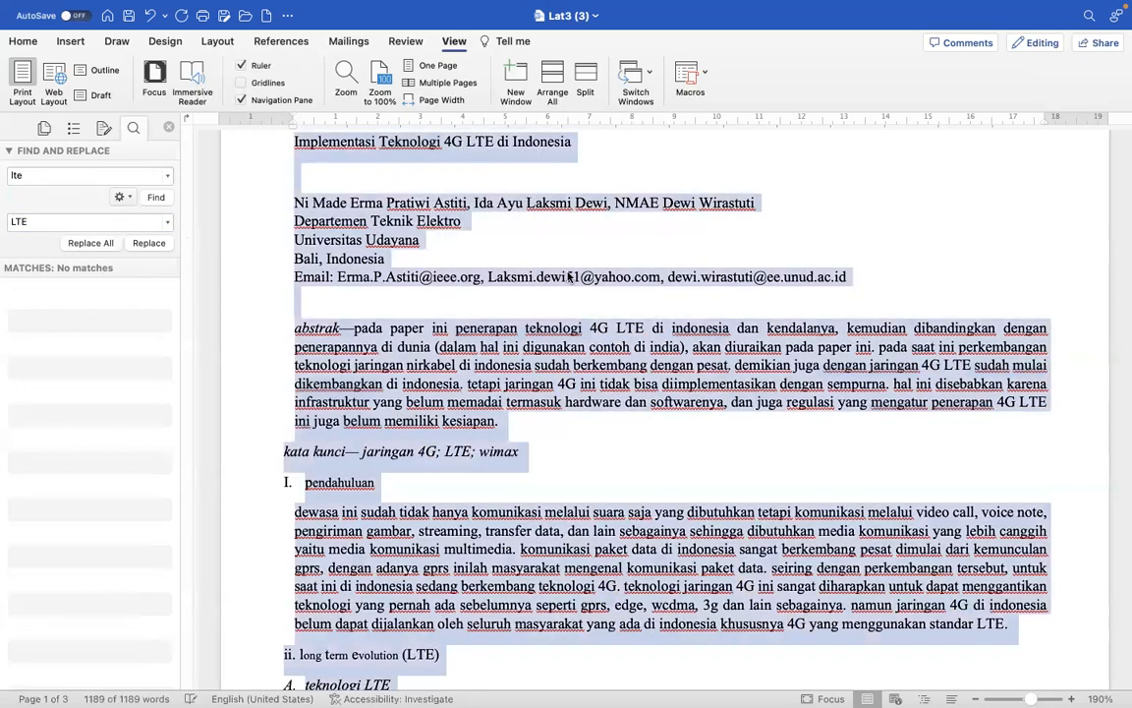
pyautogui.click(19, 176)
pyautogui.write('3g')
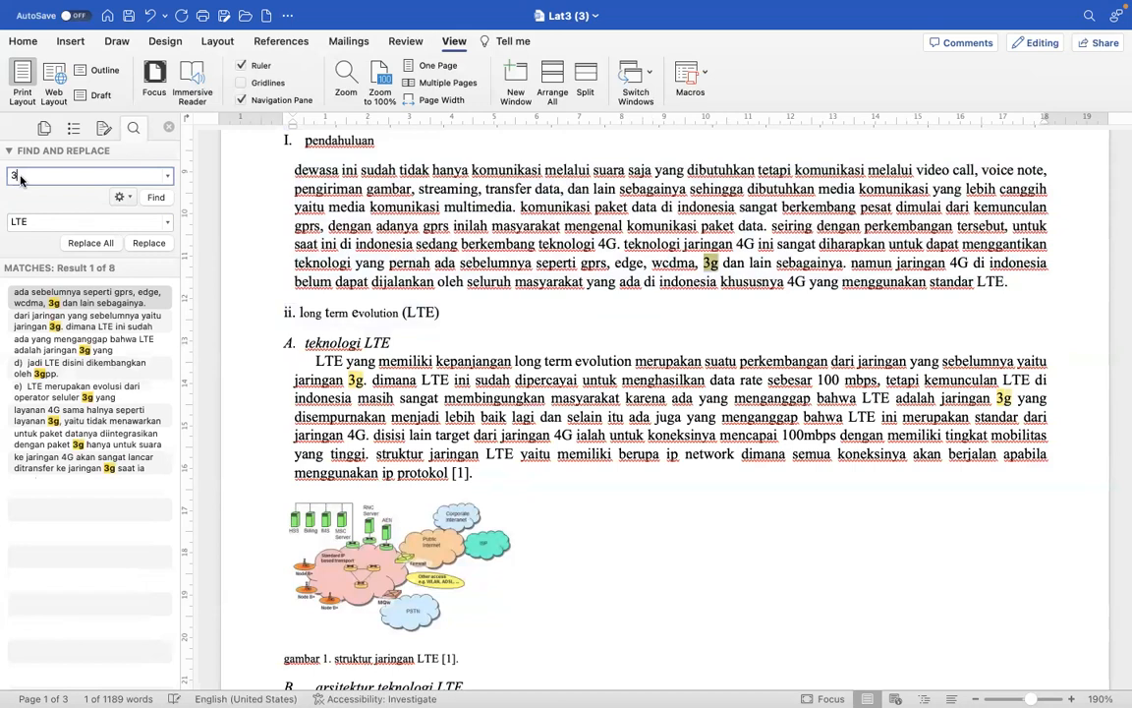
pyautogui.press('BackSpace')
pyautogui.write('g')
pyautogui.click(19, 222)
pyautogui.doubleClick(20, 221)
pyautogui.write('3G')
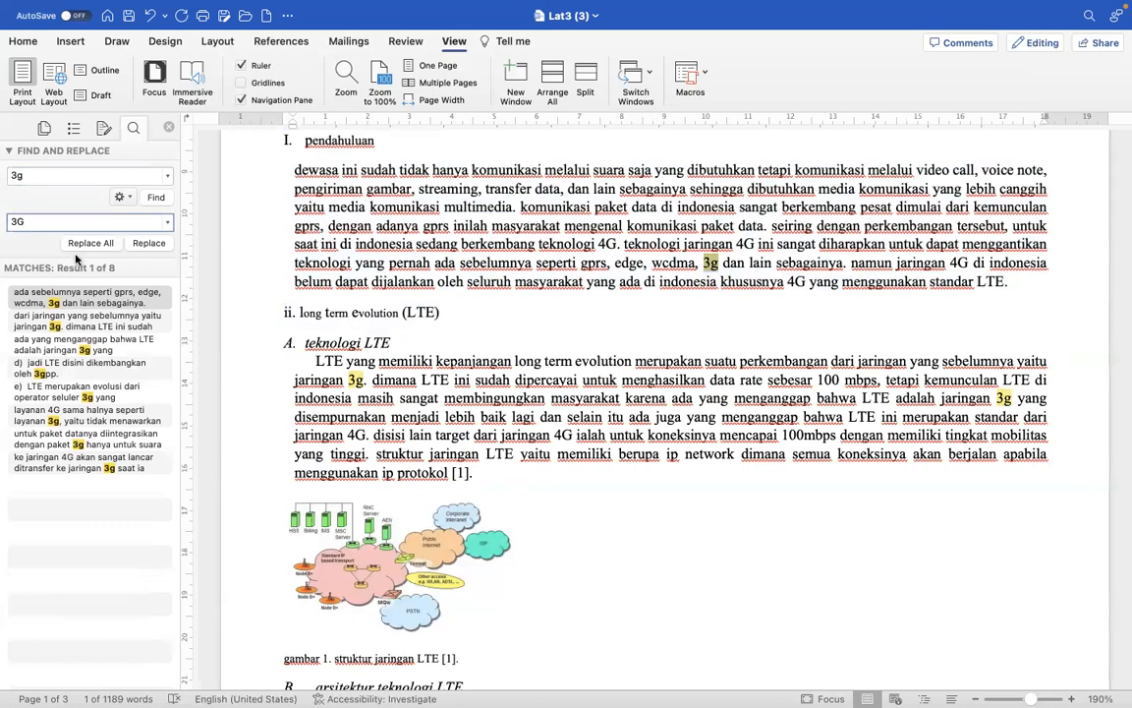
pyautogui.click(89, 243)
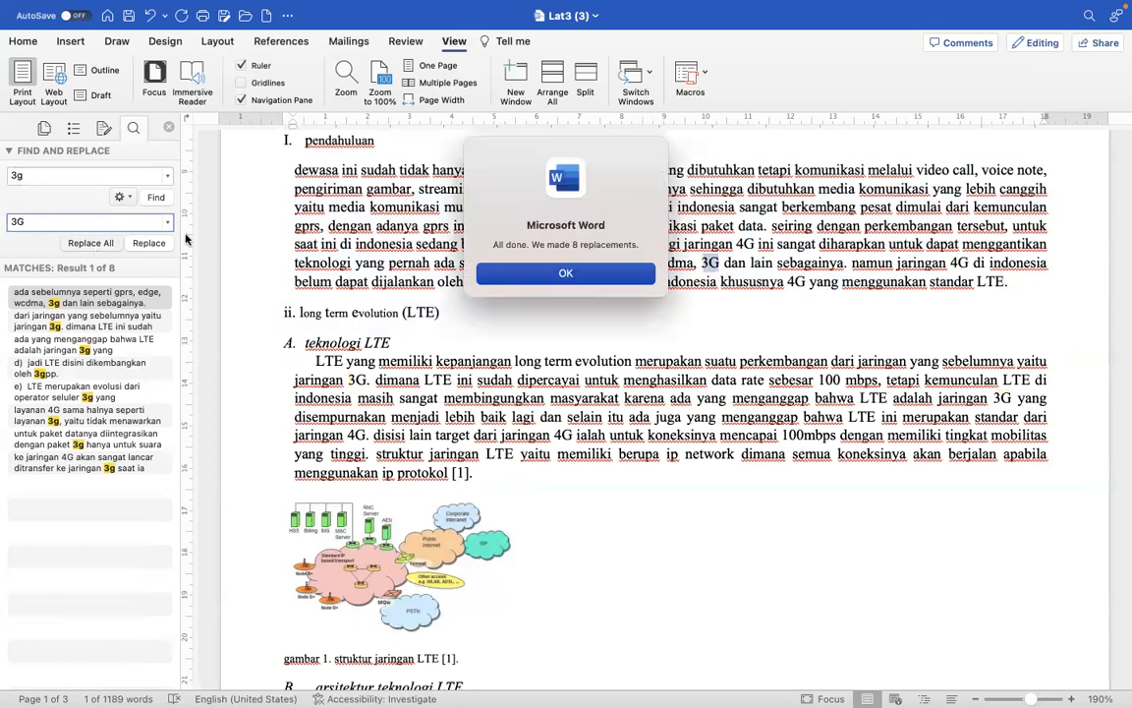
pyautogui.click(575, 274)
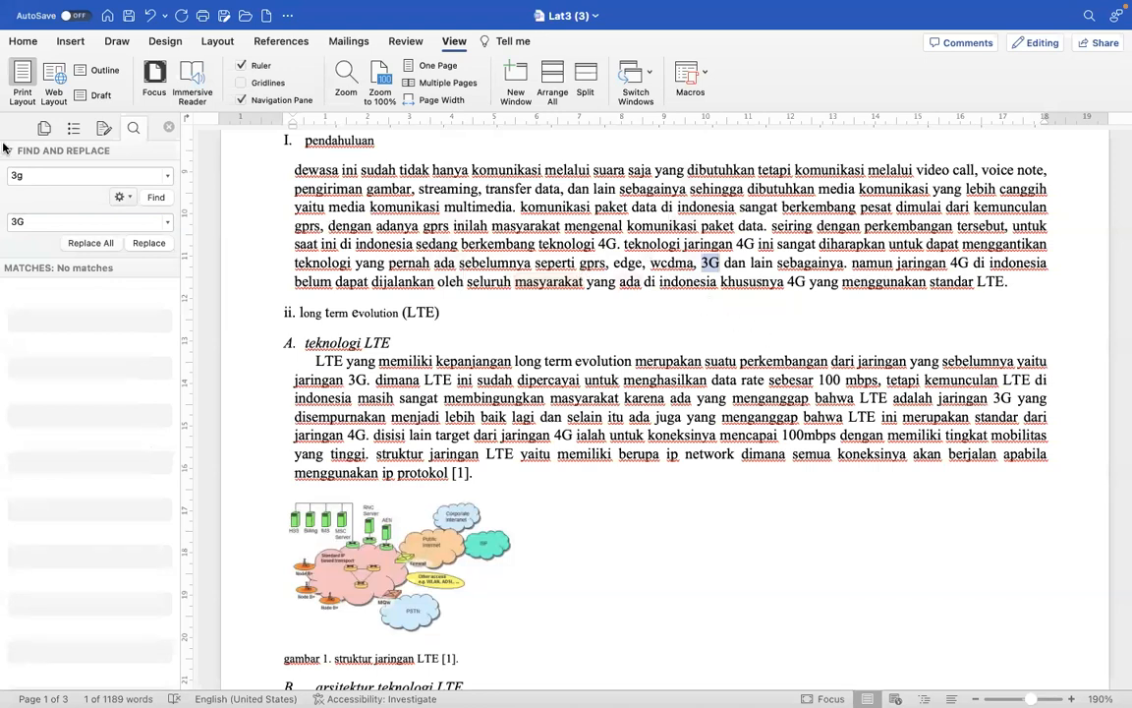
# - Replace every "indonesia" in the document with "Indonesia" using Find and Replace
pyautogui.click(14, 173)
pyautogui.write('indoneis')
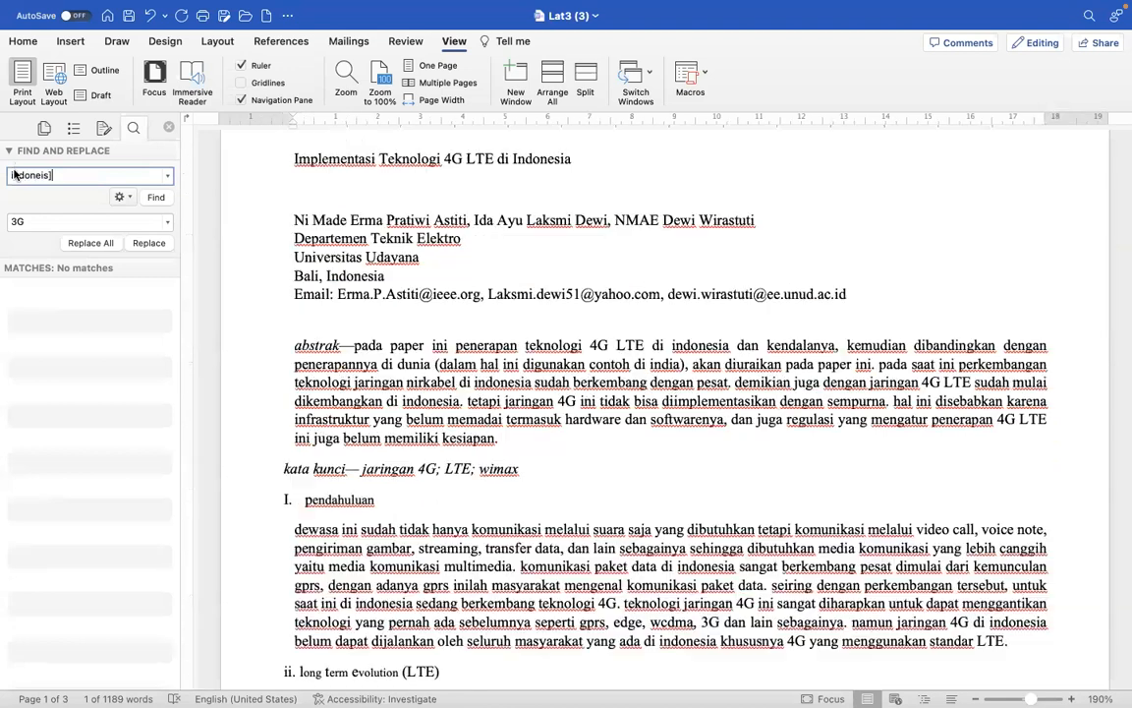
pyautogui.press('BackSpace')
pyautogui.write('sia')
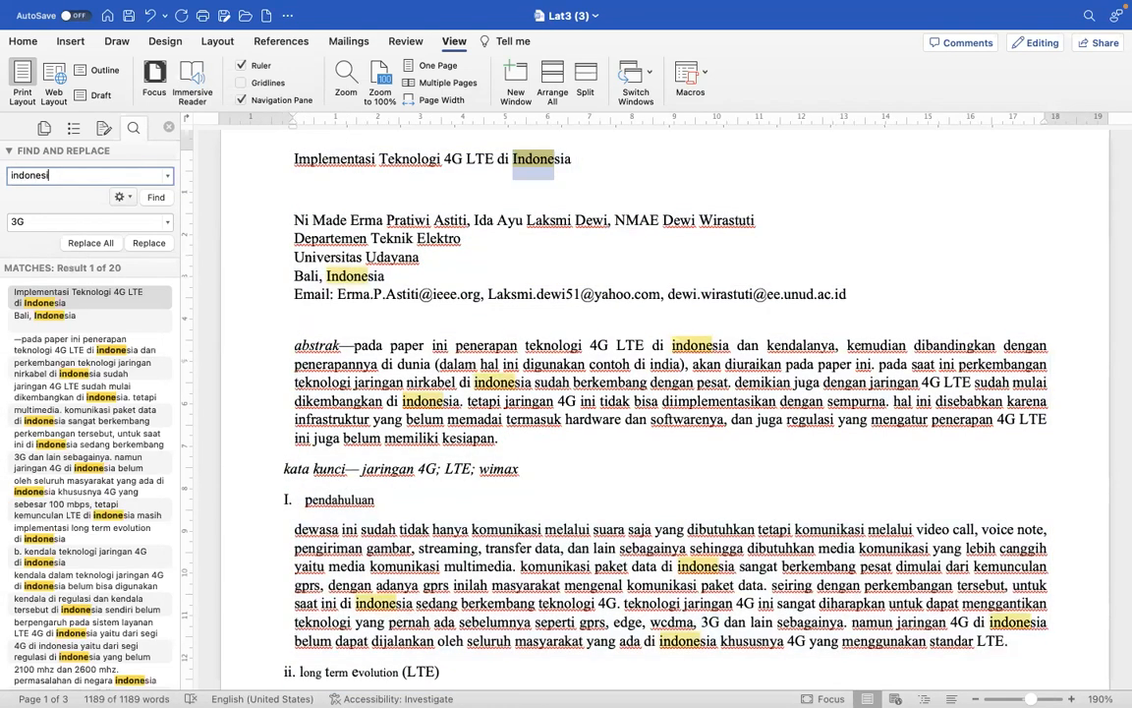
pyautogui.click(14, 222)
pyautogui.write('Indonesia')
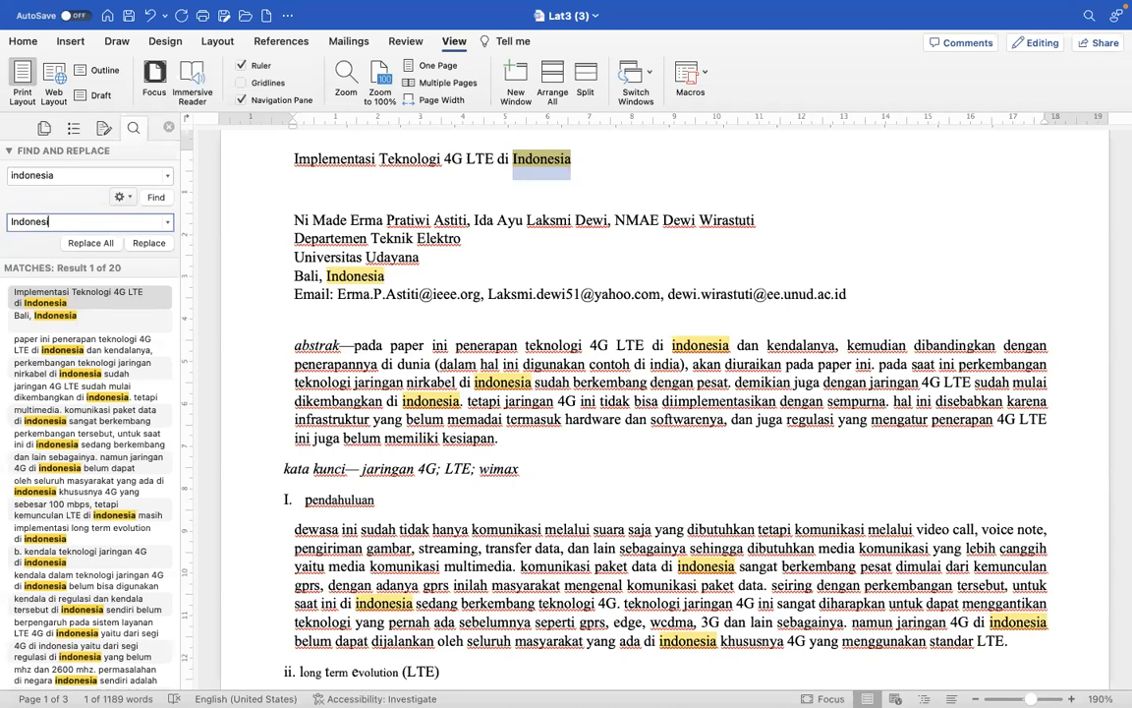
pyautogui.click(88, 242)
pyautogui.click(560, 273)
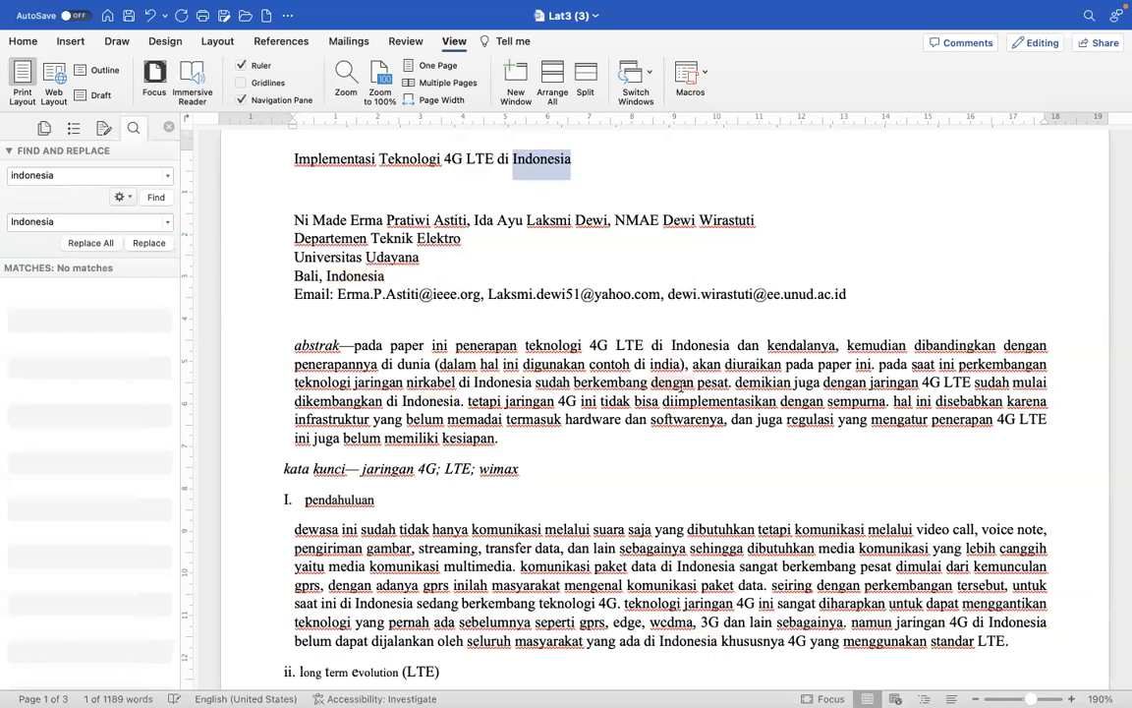
# - Replace every "gprs" in the document with "GPRS"
pyautogui.doubleClick(590, 623)
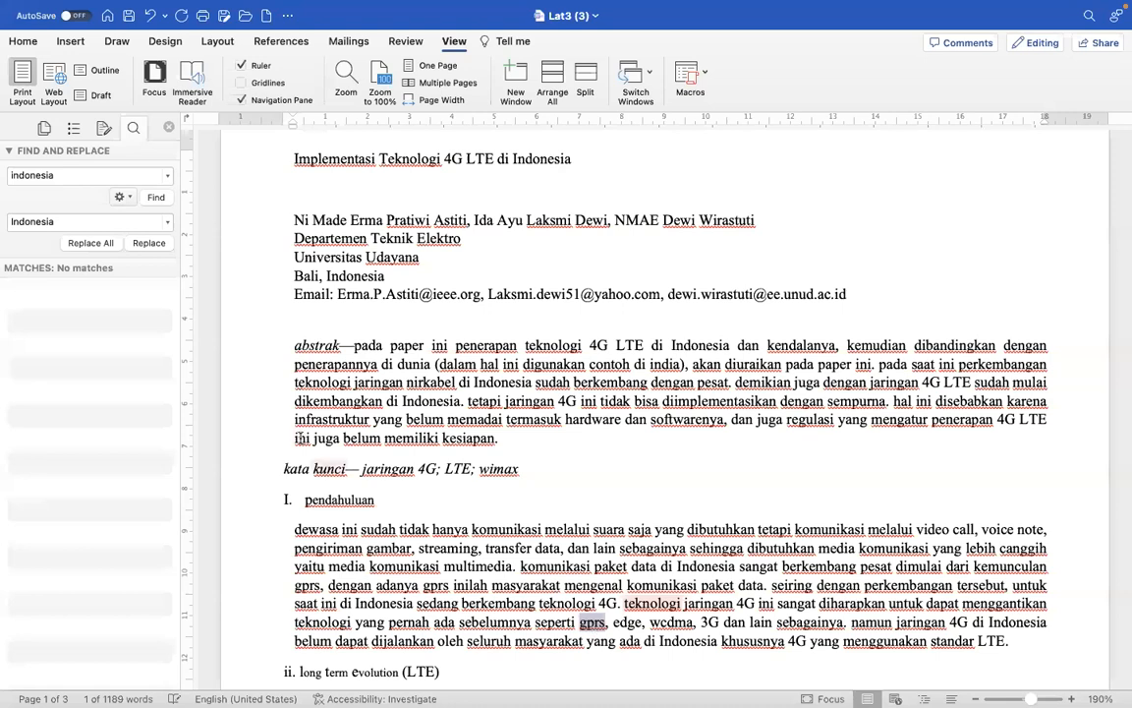
pyautogui.doubleClick(32, 175)
pyautogui.write('gprs')
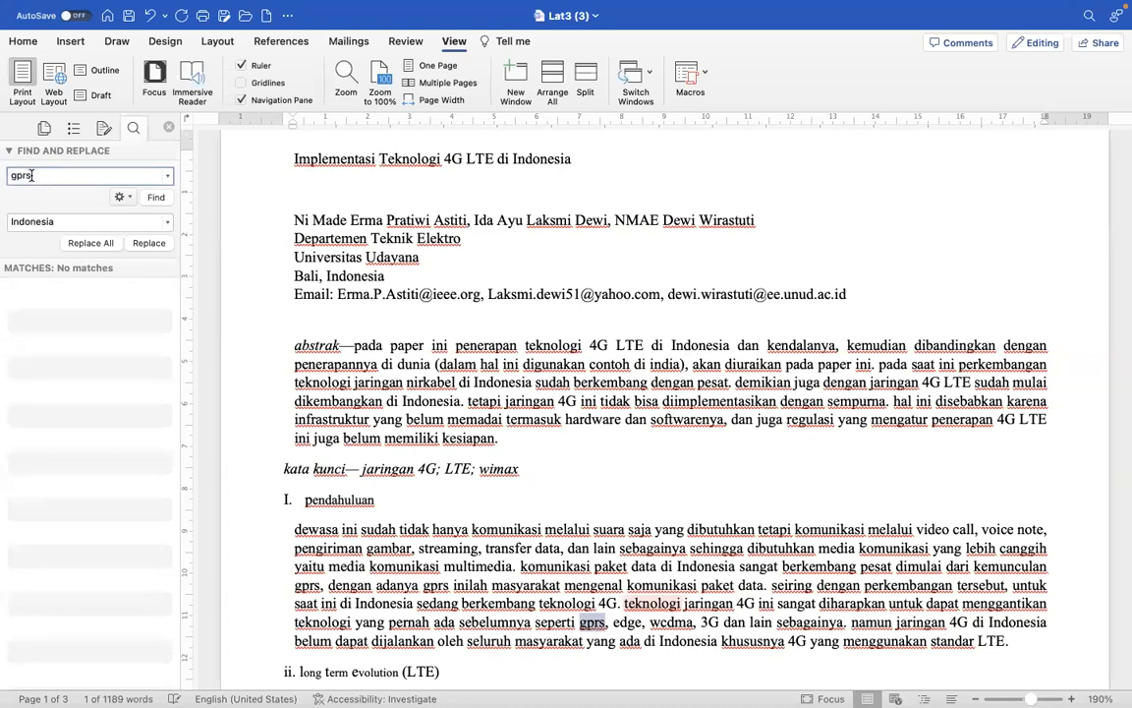
pyautogui.doubleClick(32, 222)
pyautogui.write('GPRS')
pyautogui.click(91, 243)
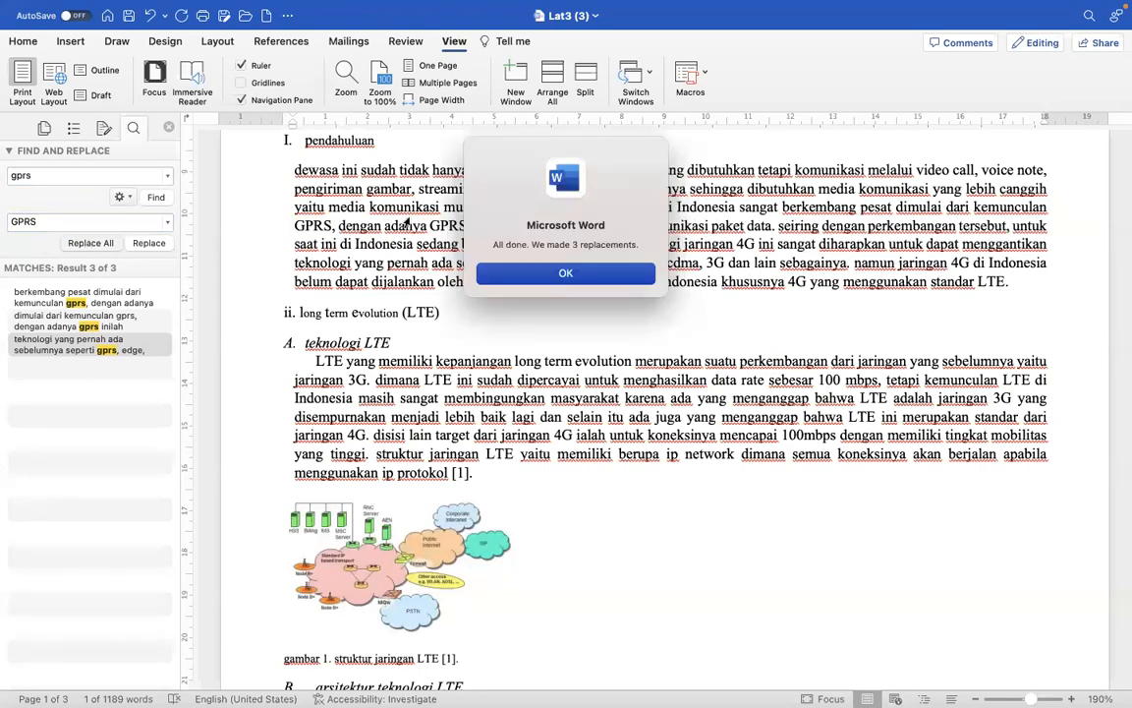
pyautogui.click(565, 273)
# - Replace every "edge" in the document with "EDGE"
pyautogui.click(20, 175)
pyautogui.write('edge')
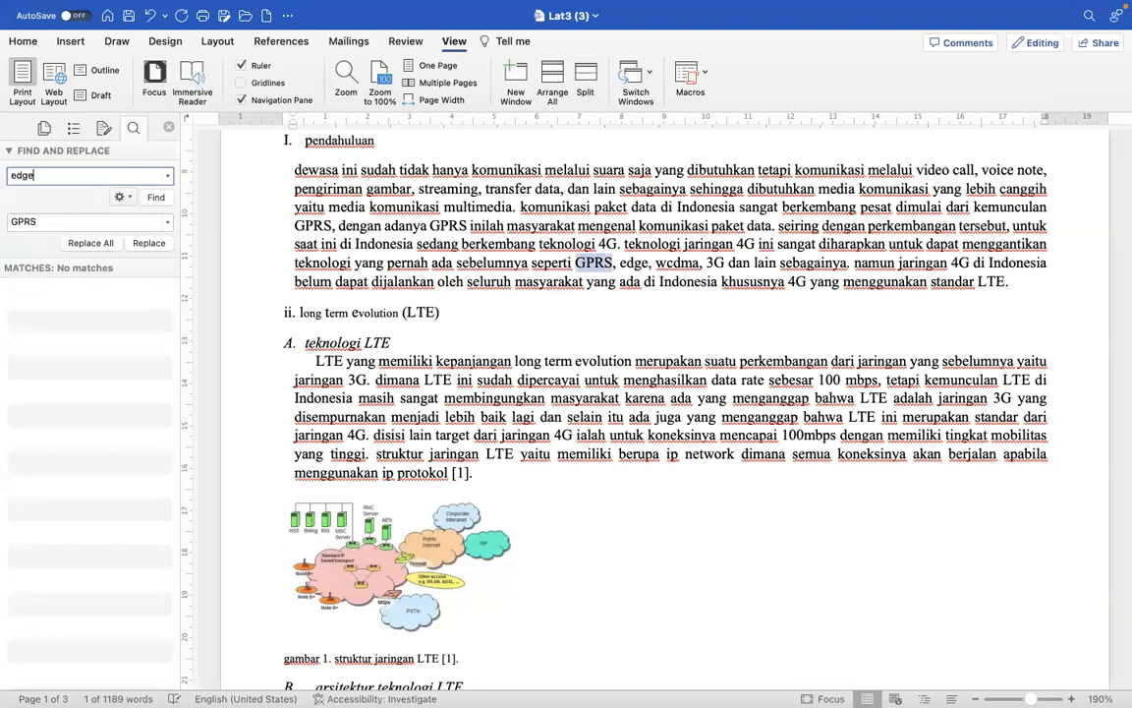
pyautogui.press('Return')
pyautogui.press('Tab')
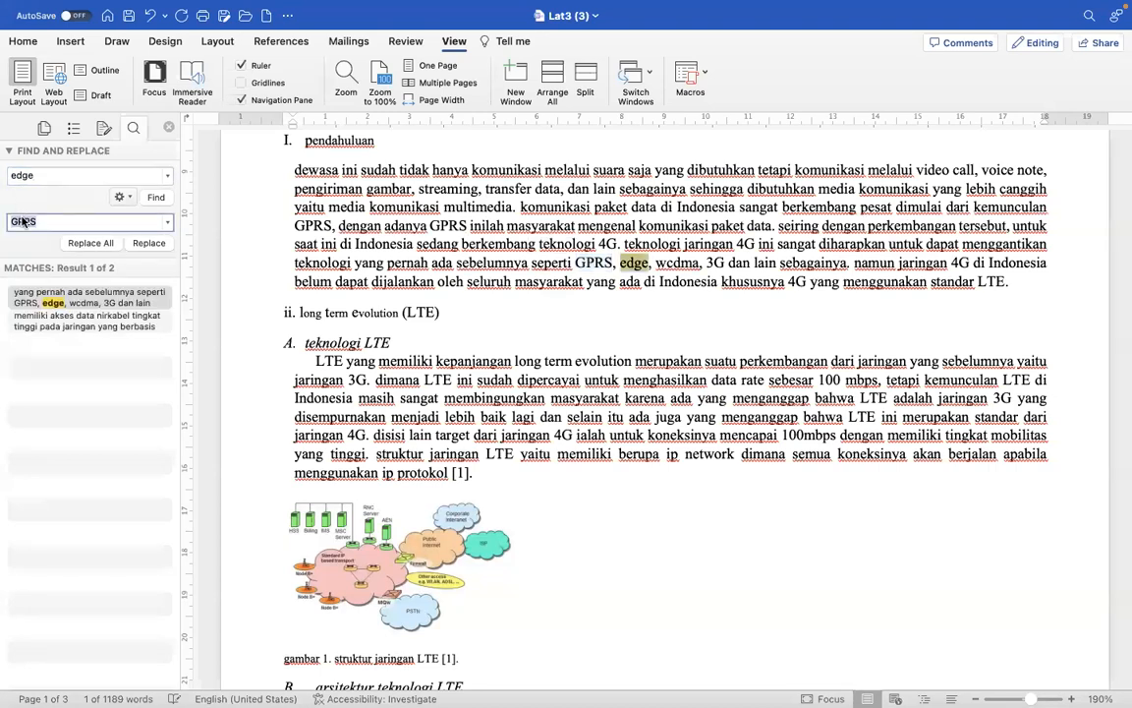
pyautogui.write('EDGE')
pyautogui.click(69, 243)
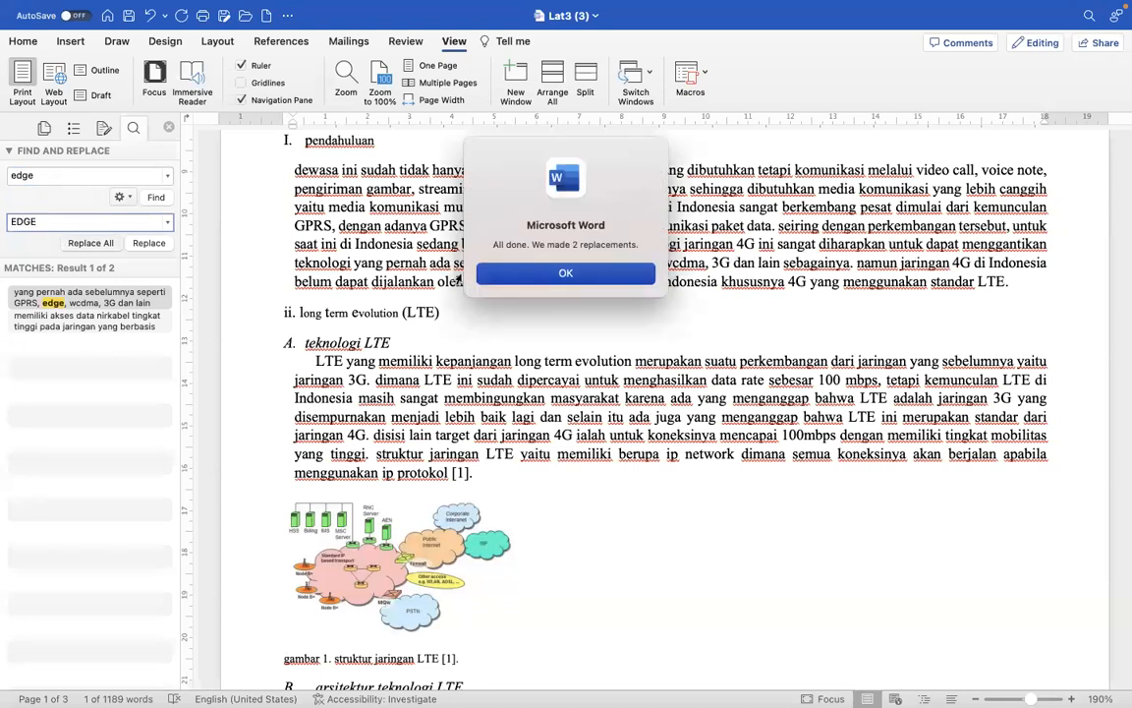
pyautogui.click(617, 277)
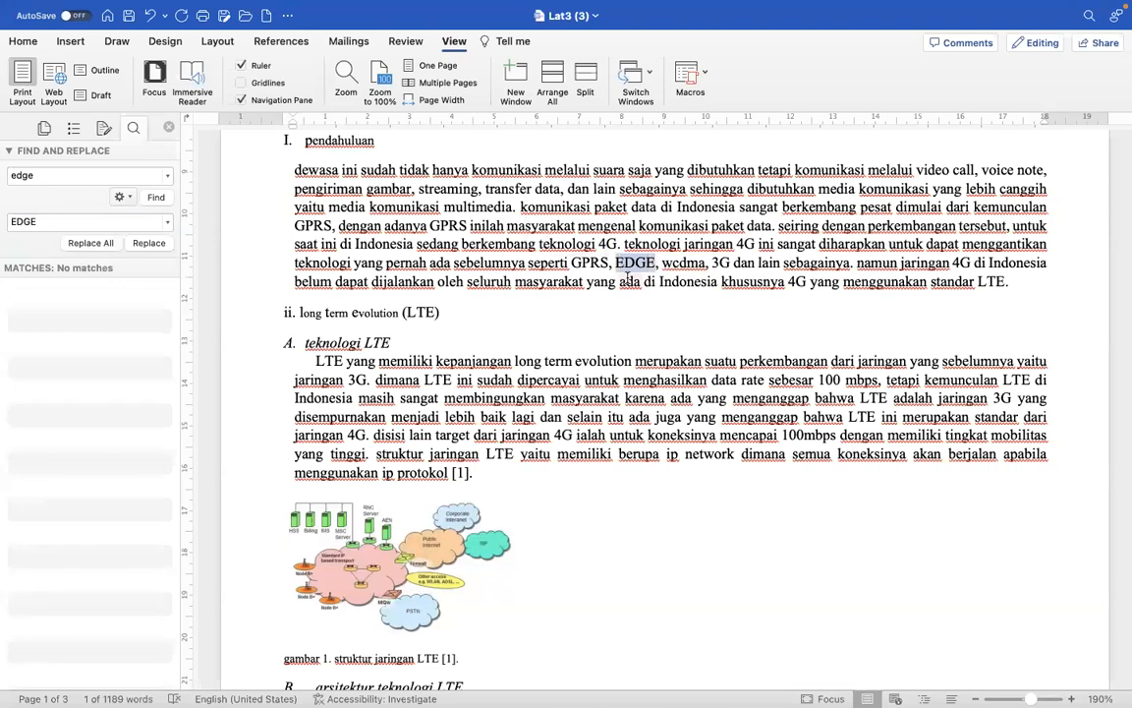
# - Replace every "wcdma" in the document with "WCDMA"
pyautogui.doubleClick(685, 270)
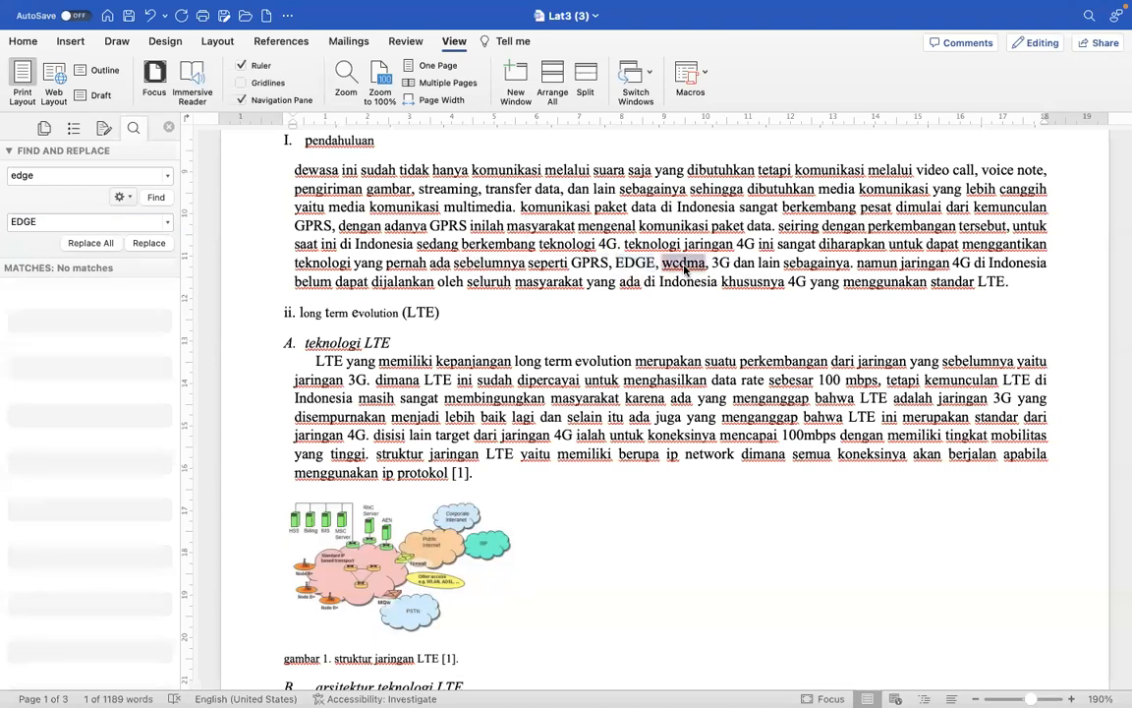
pyautogui.doubleClick(22, 177)
pyautogui.write('wcdma')
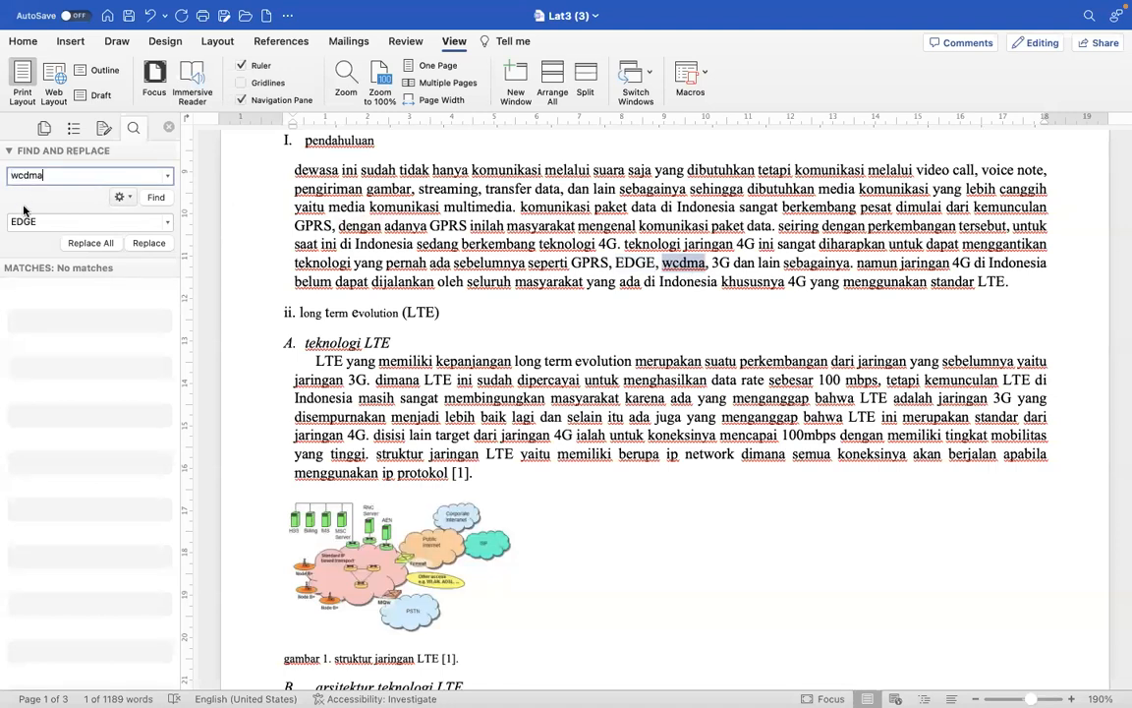
pyautogui.doubleClick(21, 221)
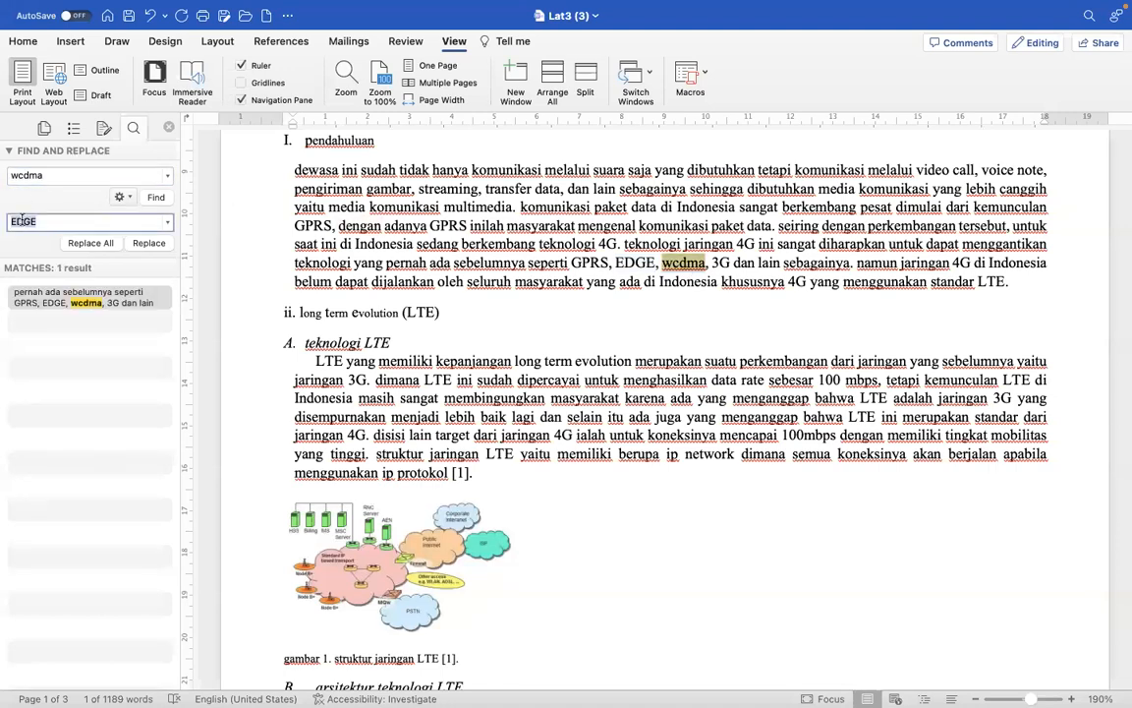
pyautogui.write('WCDMA')
pyautogui.click(87, 243)
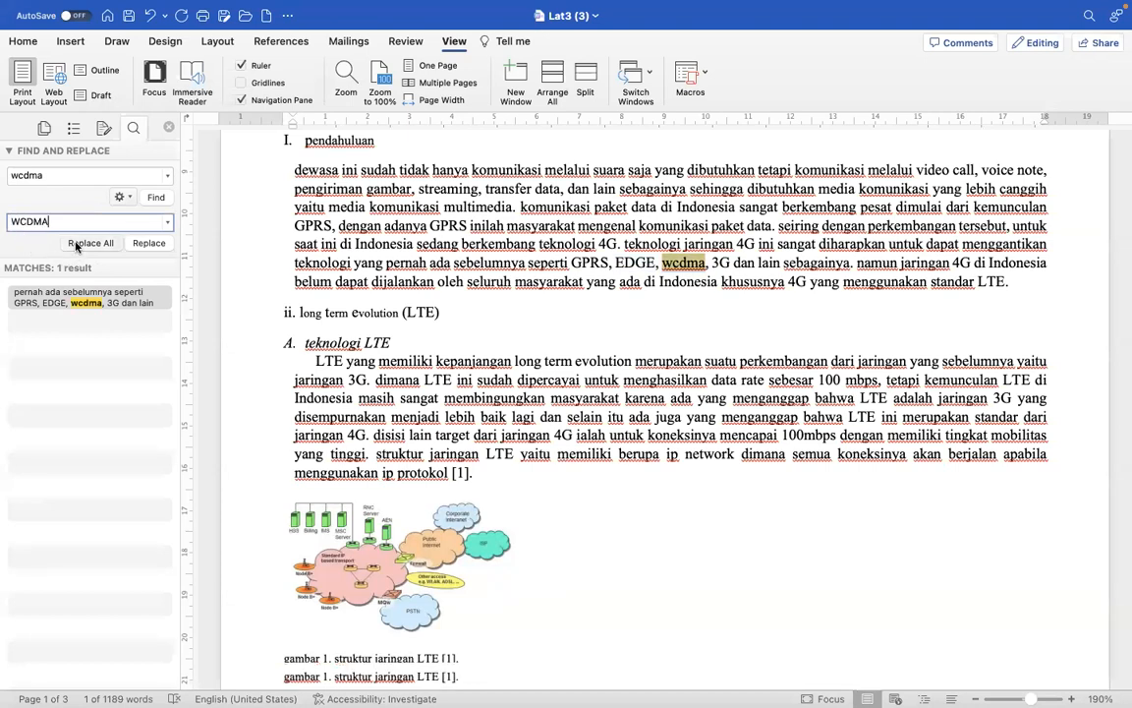
pyautogui.click(566, 273)
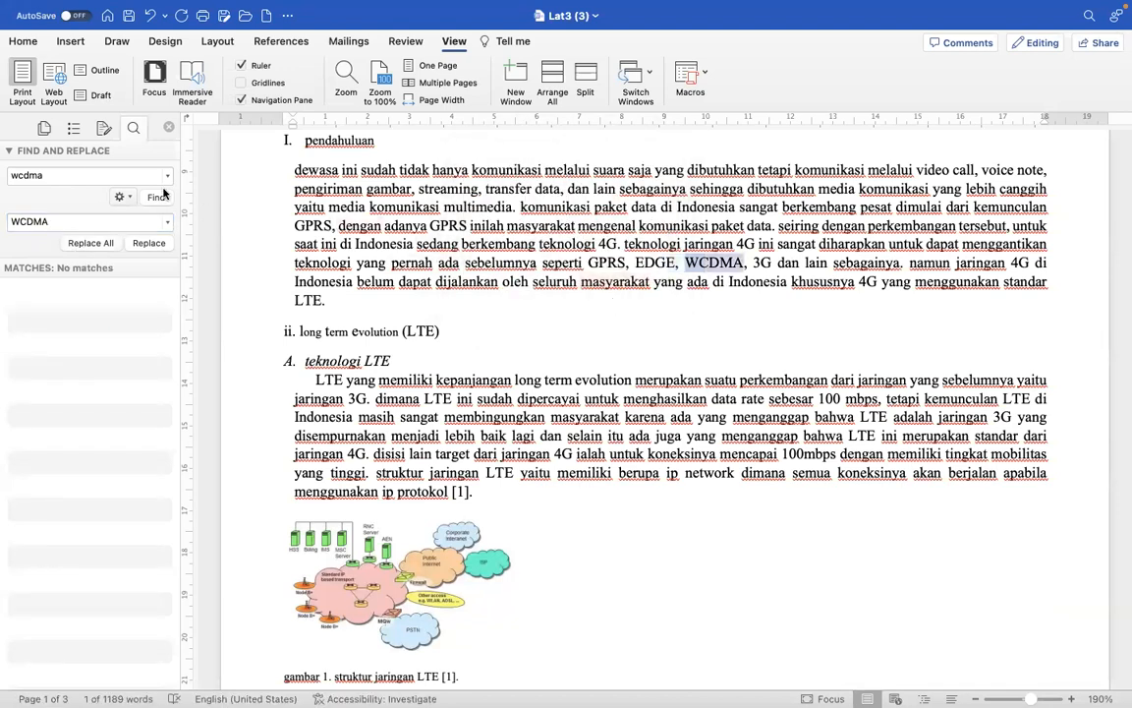
# - Replace every "mbps" in the document with "Mbps"
pyautogui.click(34, 176)
pyautogui.write('mbps')
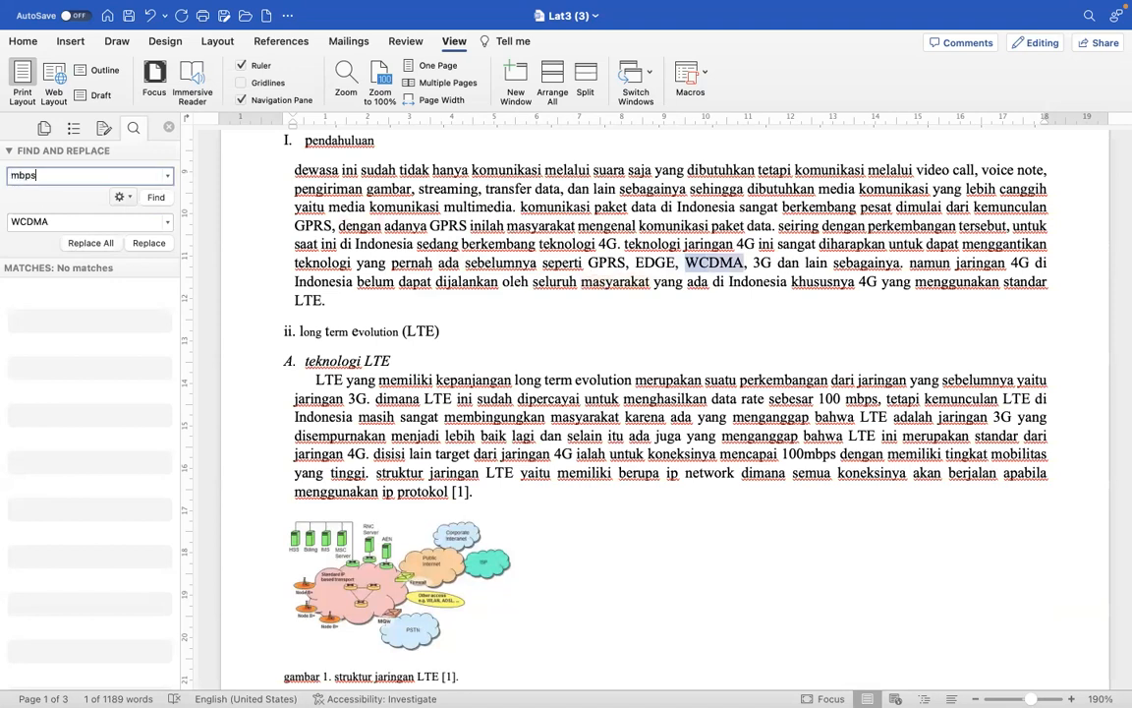
pyautogui.click(27, 216)
pyautogui.write('Mbps')
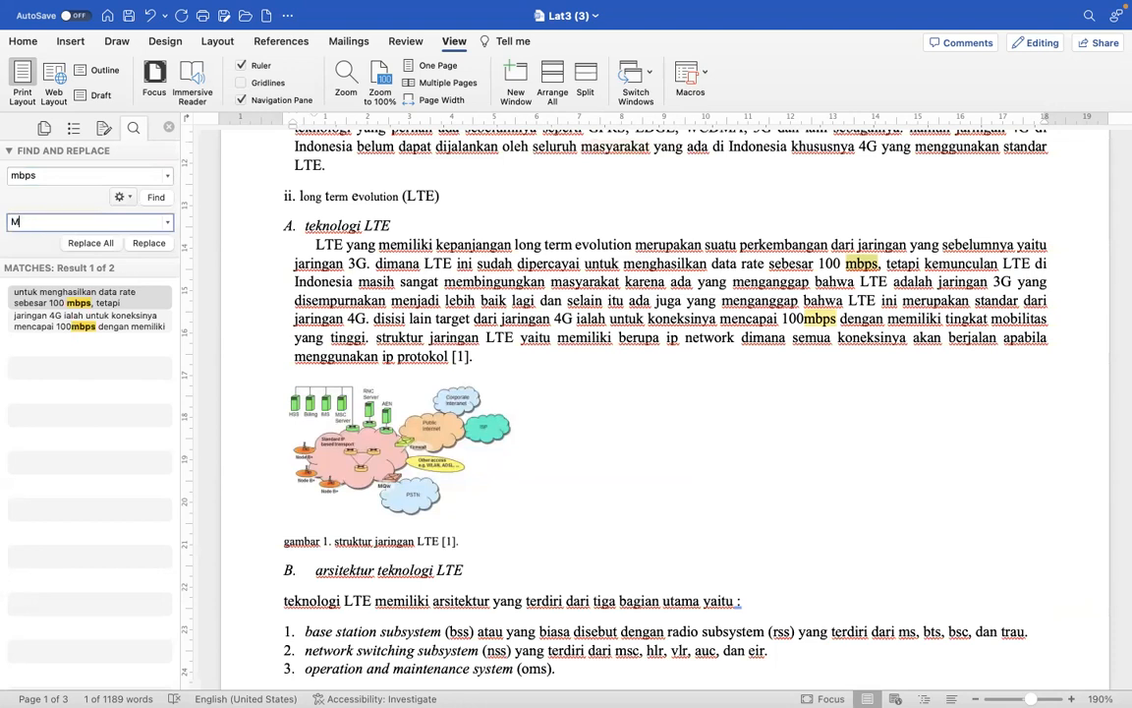
pyautogui.click(91, 244)
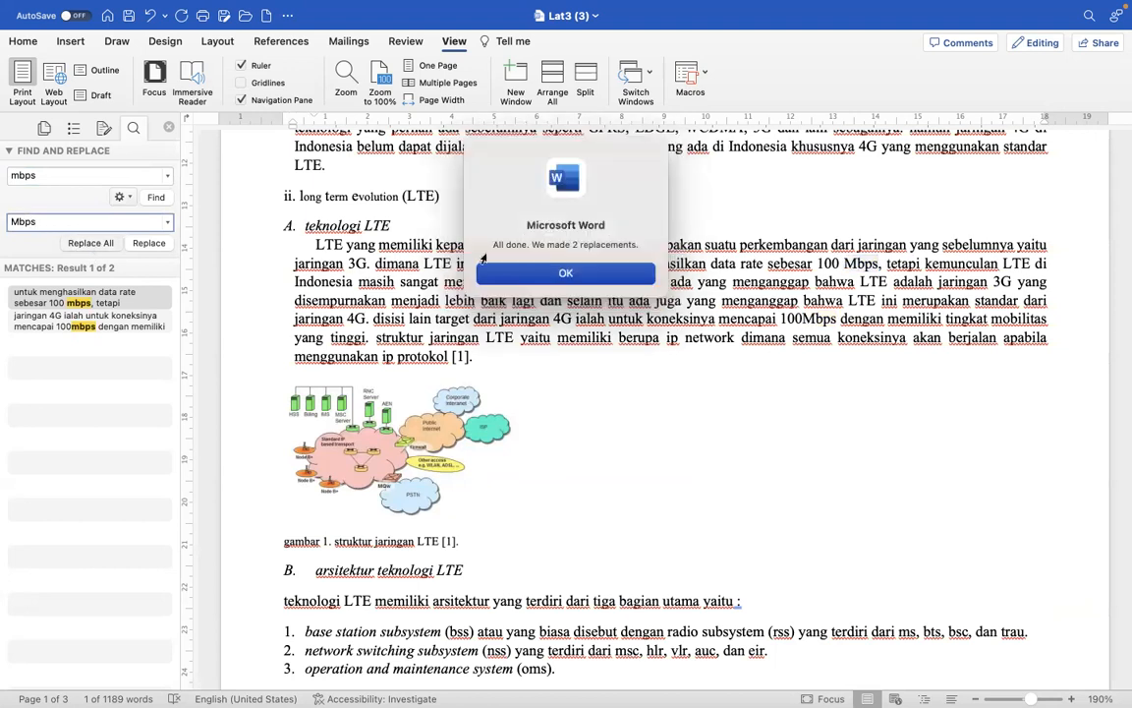
pyautogui.click(560, 273)
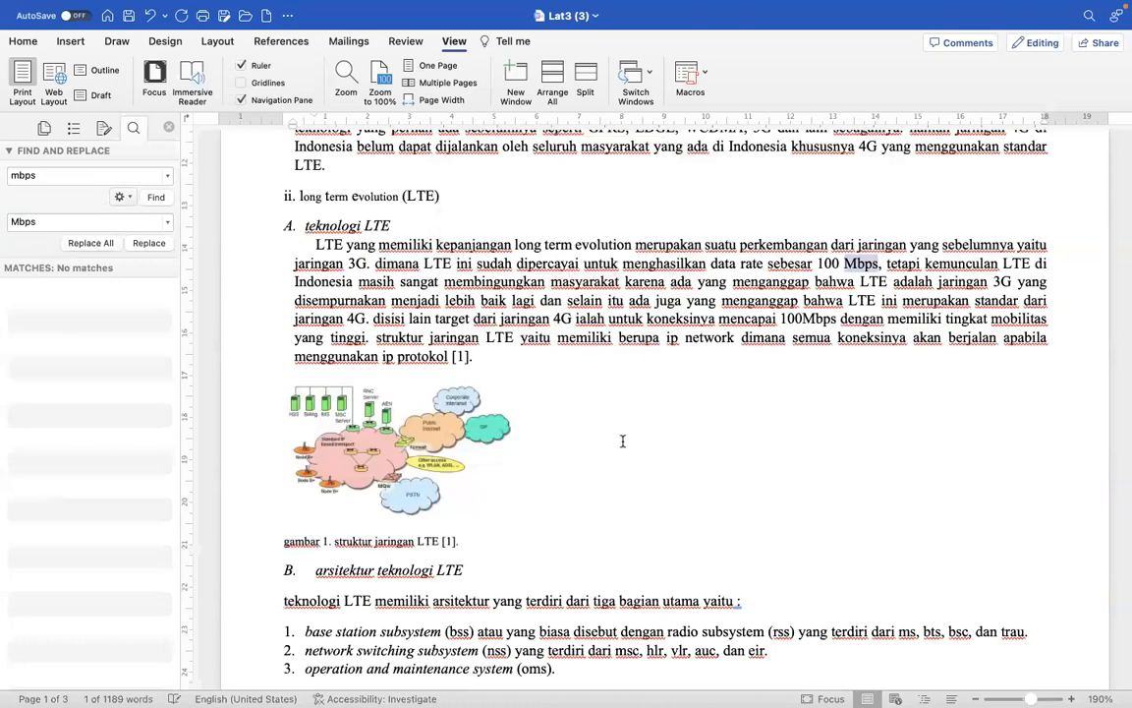
# - Change "ms, bts, bsc, dan trau" in the first item of the LTE architecture list to uppercase, returning only "dan" to lowercase
pyautogui.scroll(-3, 622, 443)
pyautogui.scroll(-4, 622, 442)
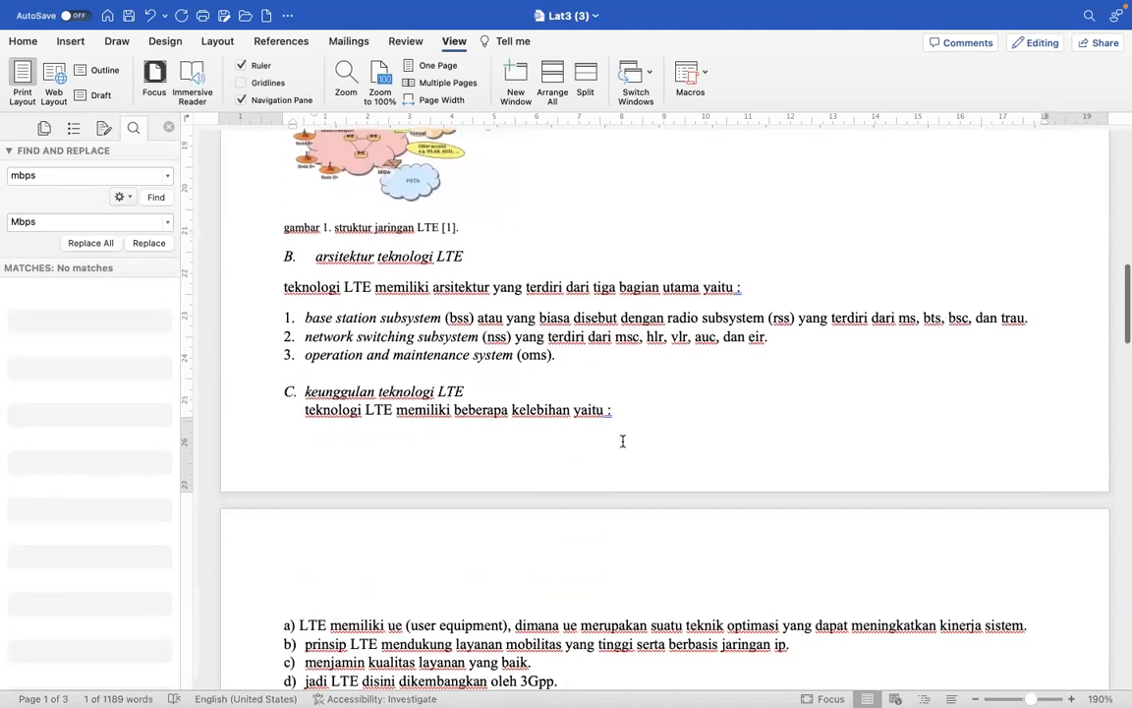
pyautogui.moveTo(1030, 324); pyautogui.dragTo(904, 328)
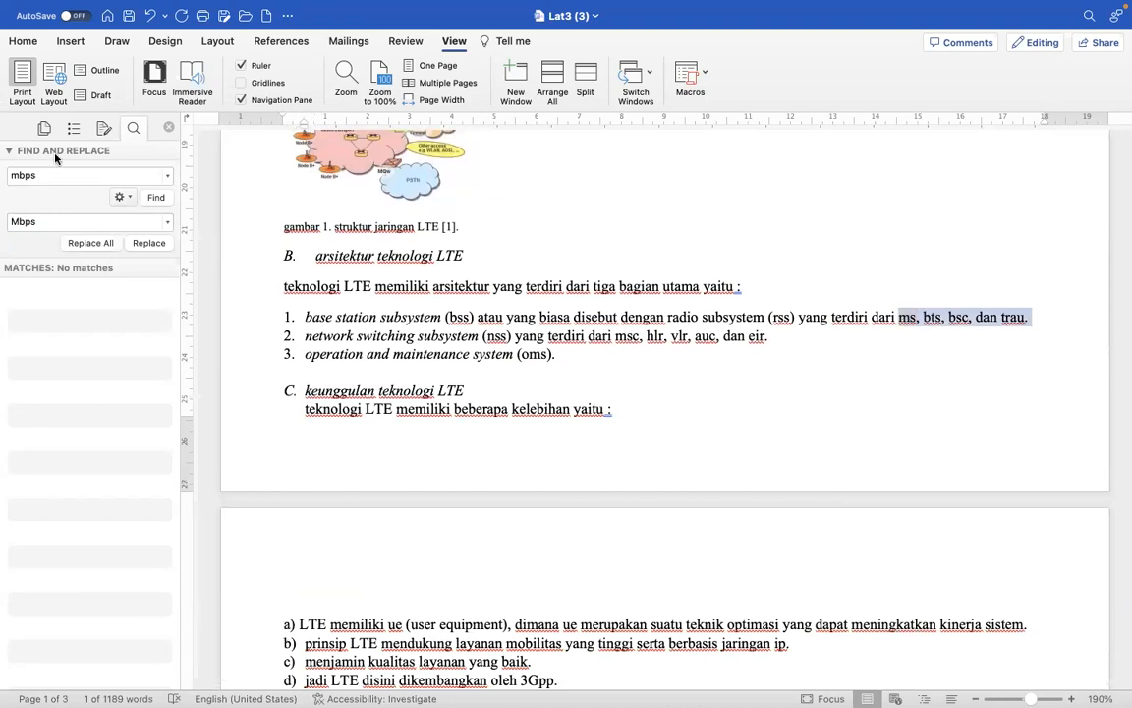
pyautogui.click(25, 41)
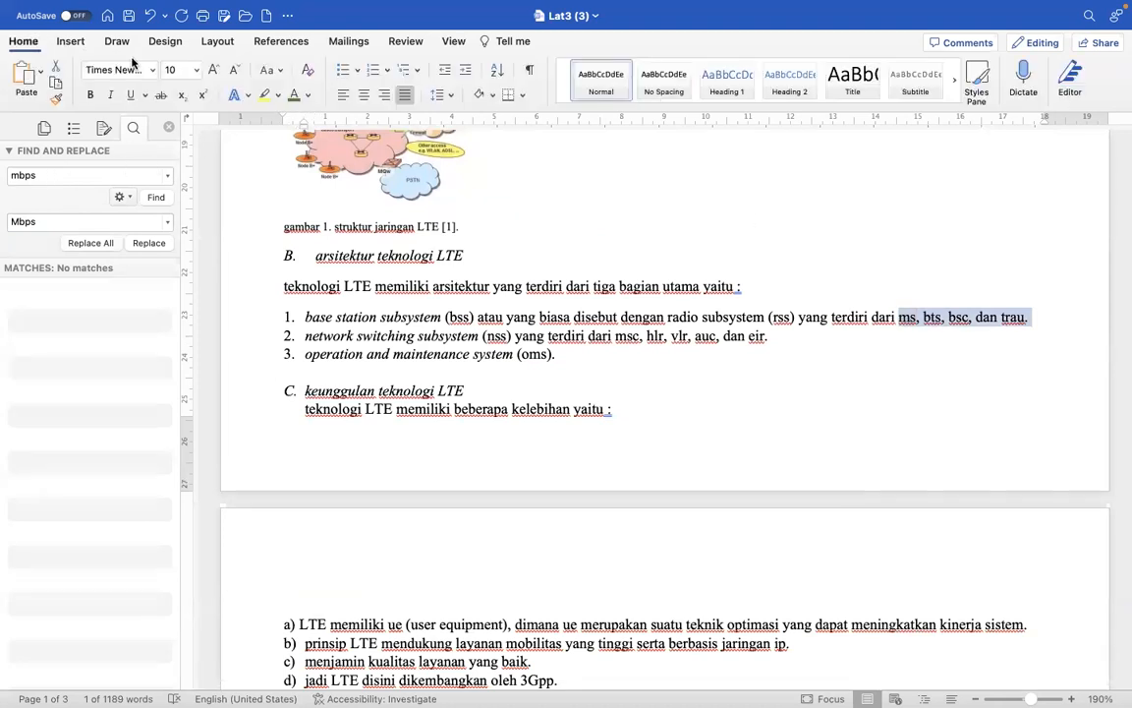
pyautogui.click(266, 75)
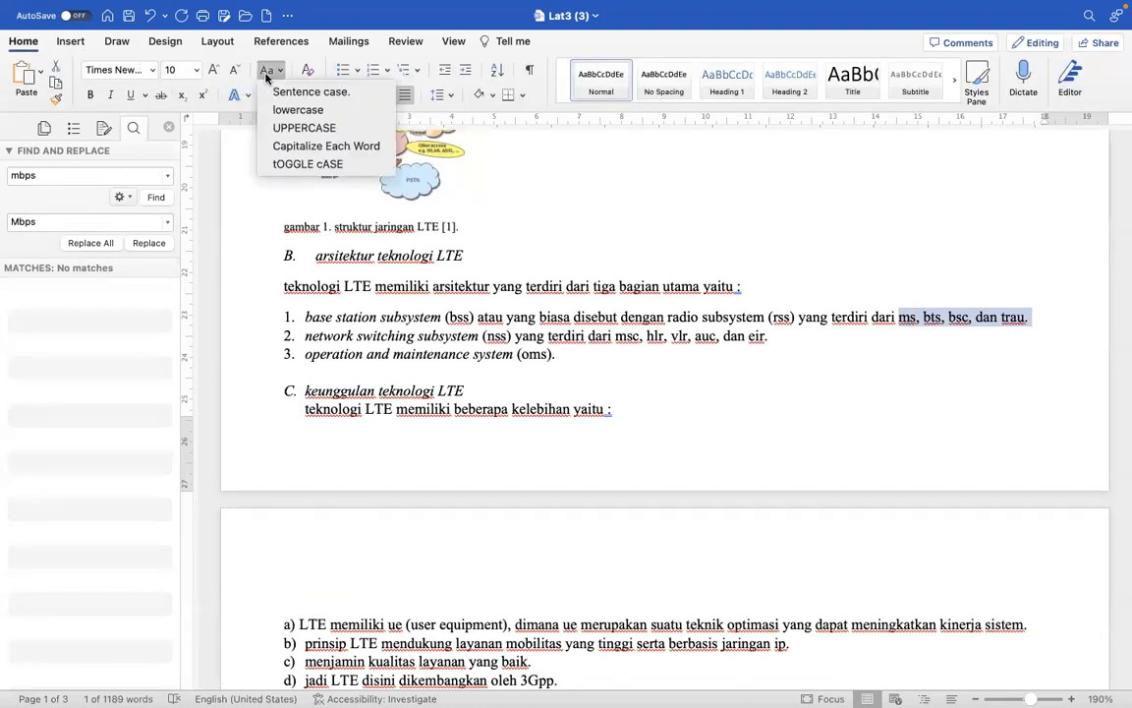
pyautogui.click(294, 131)
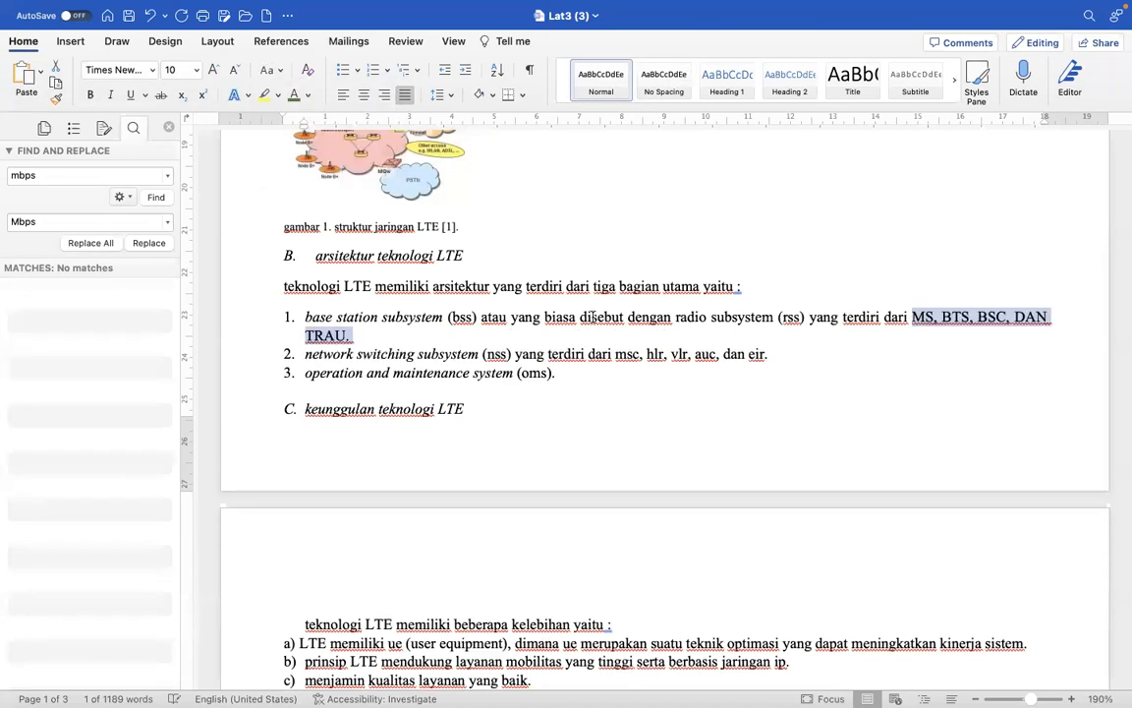
pyautogui.doubleClick(1025, 318)
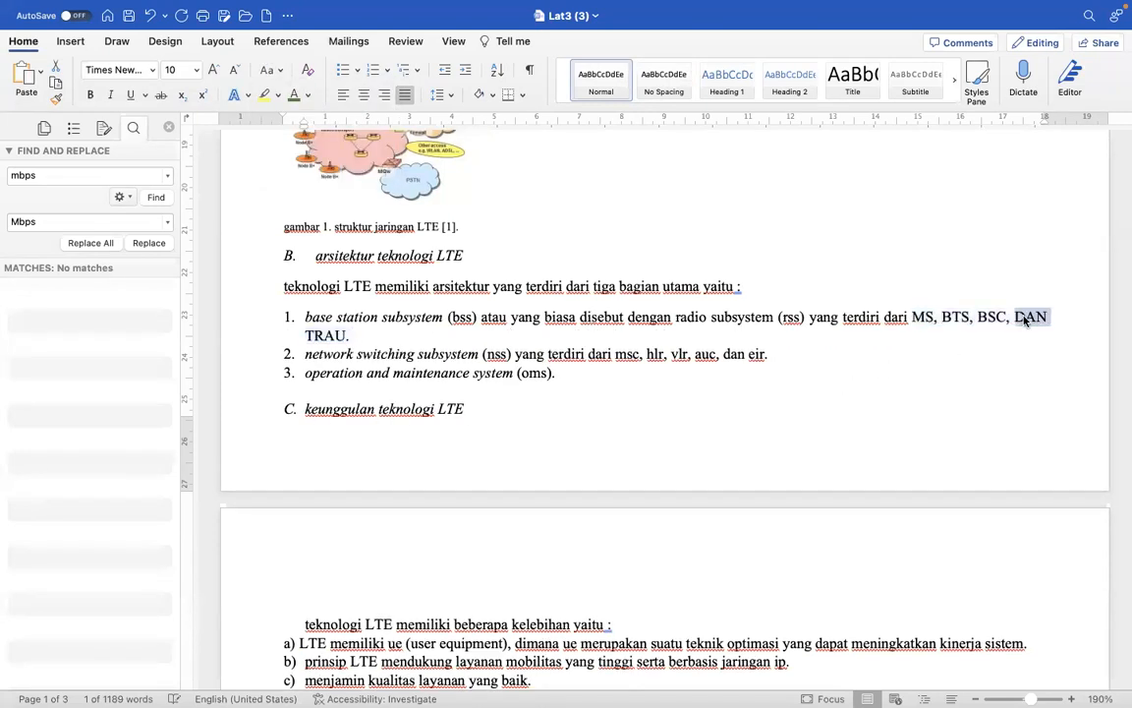
pyautogui.click(267, 70)
pyautogui.click(298, 109)
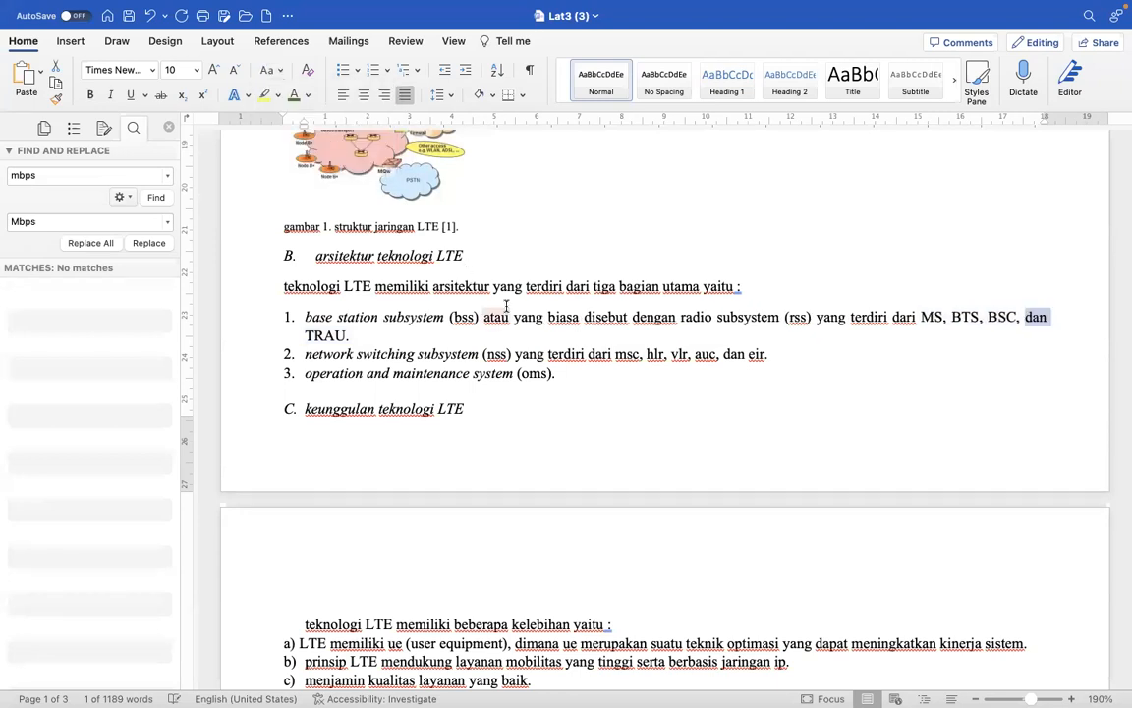
# - Change the bracketed abbreviations "bss" and "nss" in the first two items of the architecture list to uppercase
pyautogui.doubleClick(464, 317)
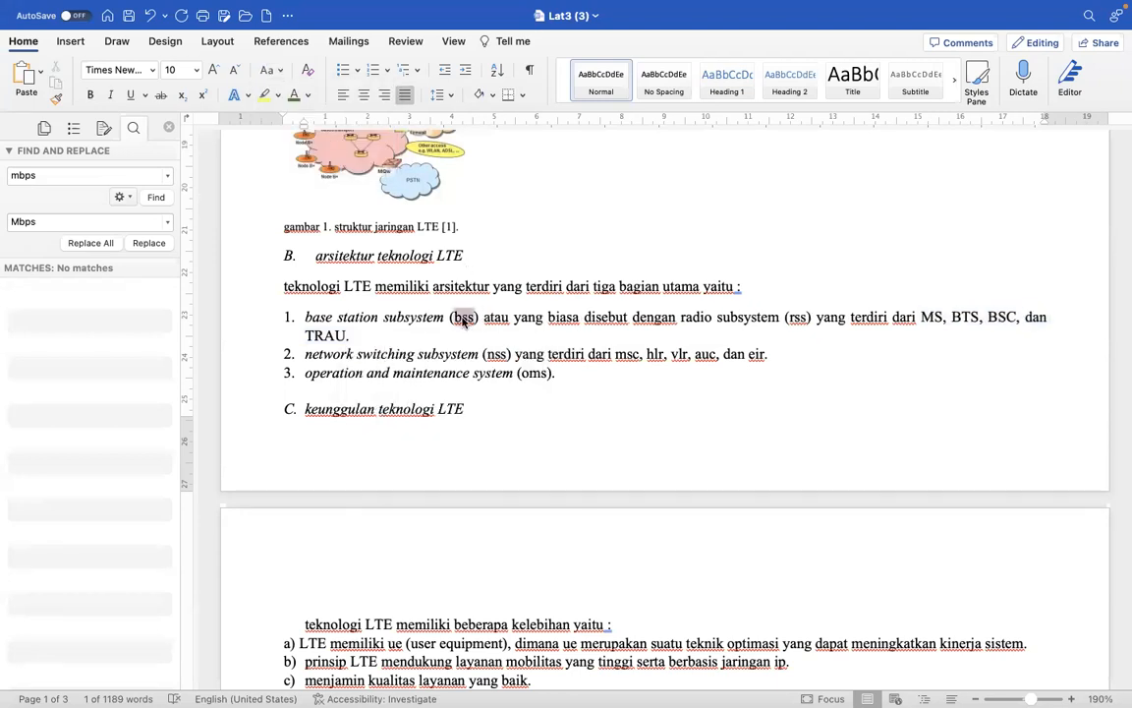
pyautogui.click(267, 71)
pyautogui.click(304, 128)
pyautogui.doubleClick(497, 356)
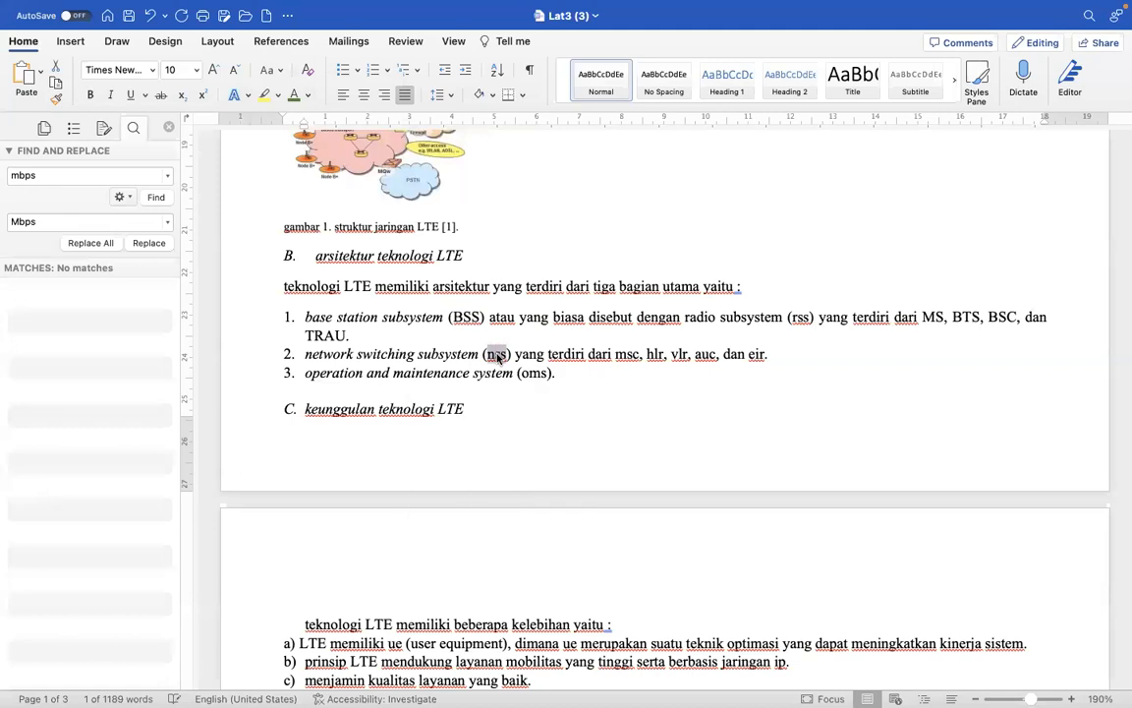
pyautogui.click(270, 76)
pyautogui.click(300, 127)
# - Change "msc, hlr, vlr, auc, dan eir" in the second architecture list item to uppercase, returning only "dan" to lowercase
pyautogui.moveTo(782, 355); pyautogui.dragTo(637, 355)
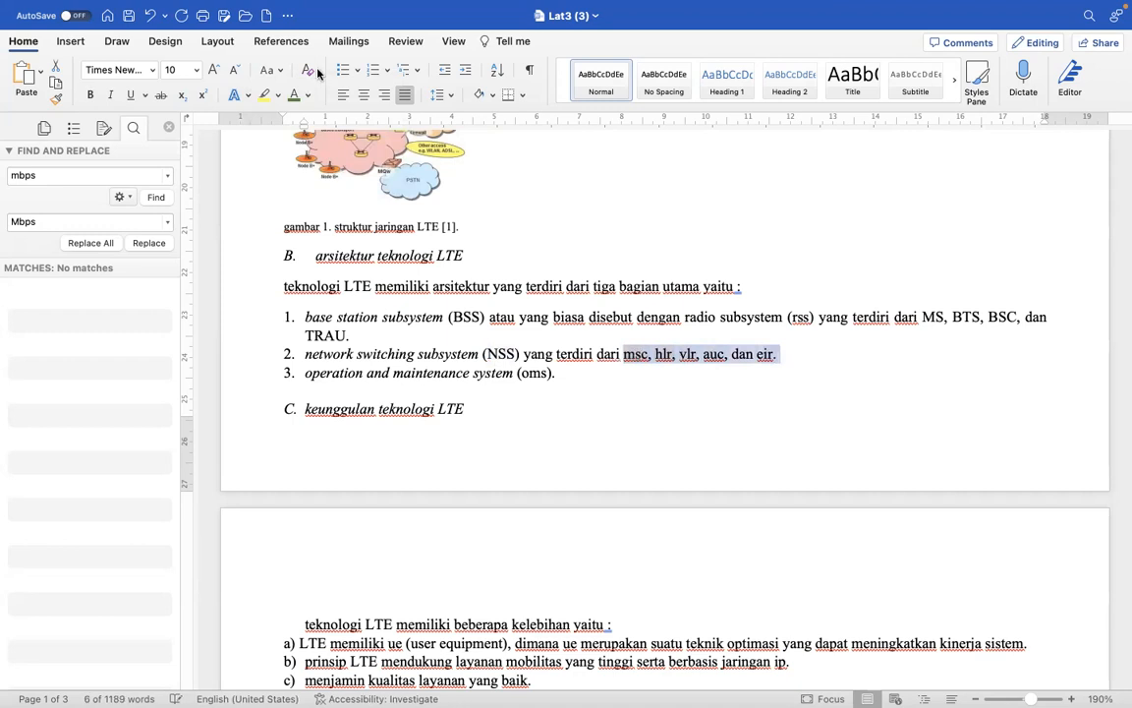
pyautogui.click(269, 70)
pyautogui.click(293, 129)
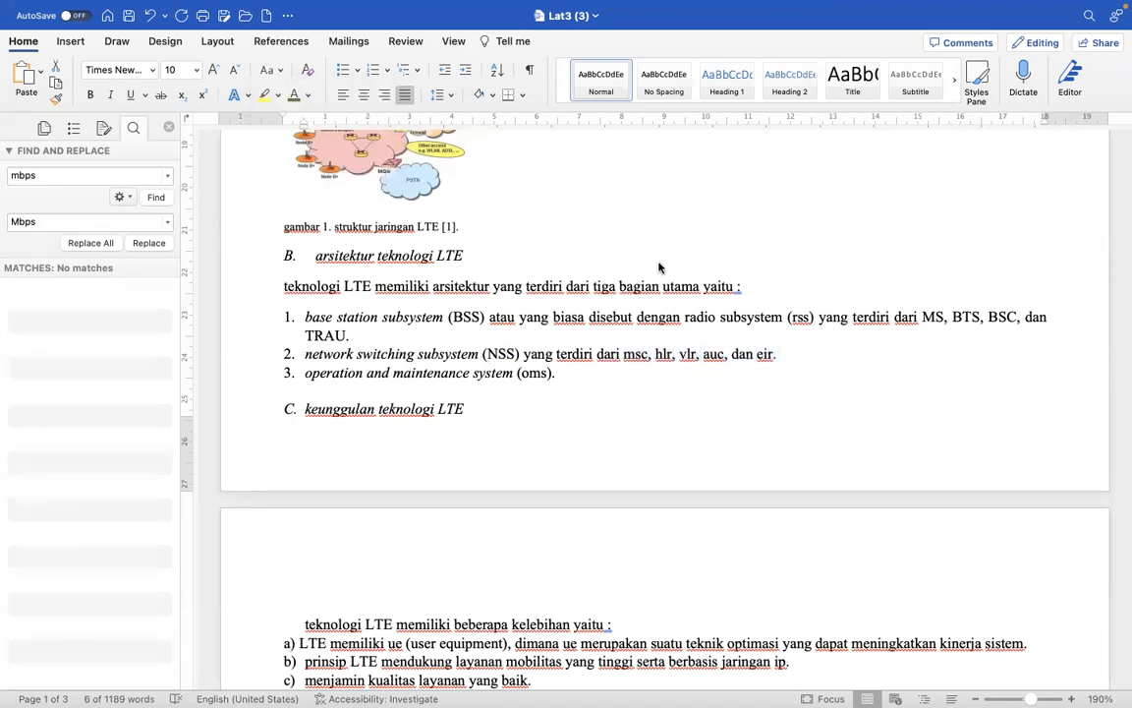
pyautogui.moveTo(843, 355); pyautogui.dragTo(782, 354)
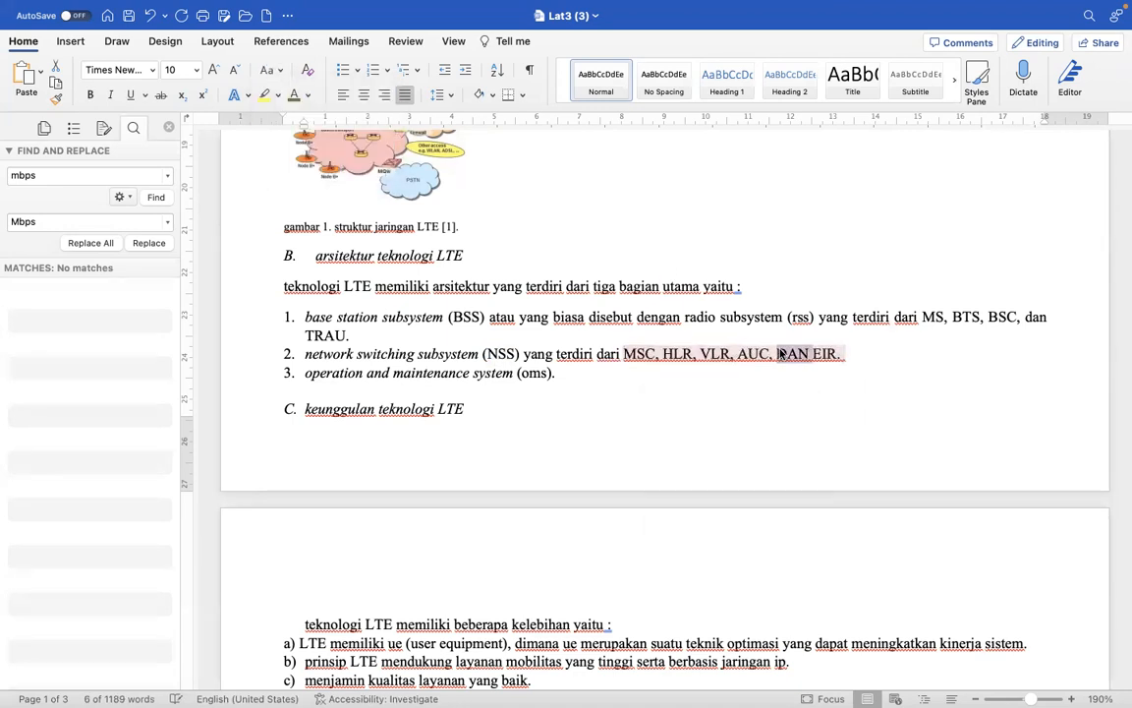
pyautogui.click(267, 70)
pyautogui.click(293, 110)
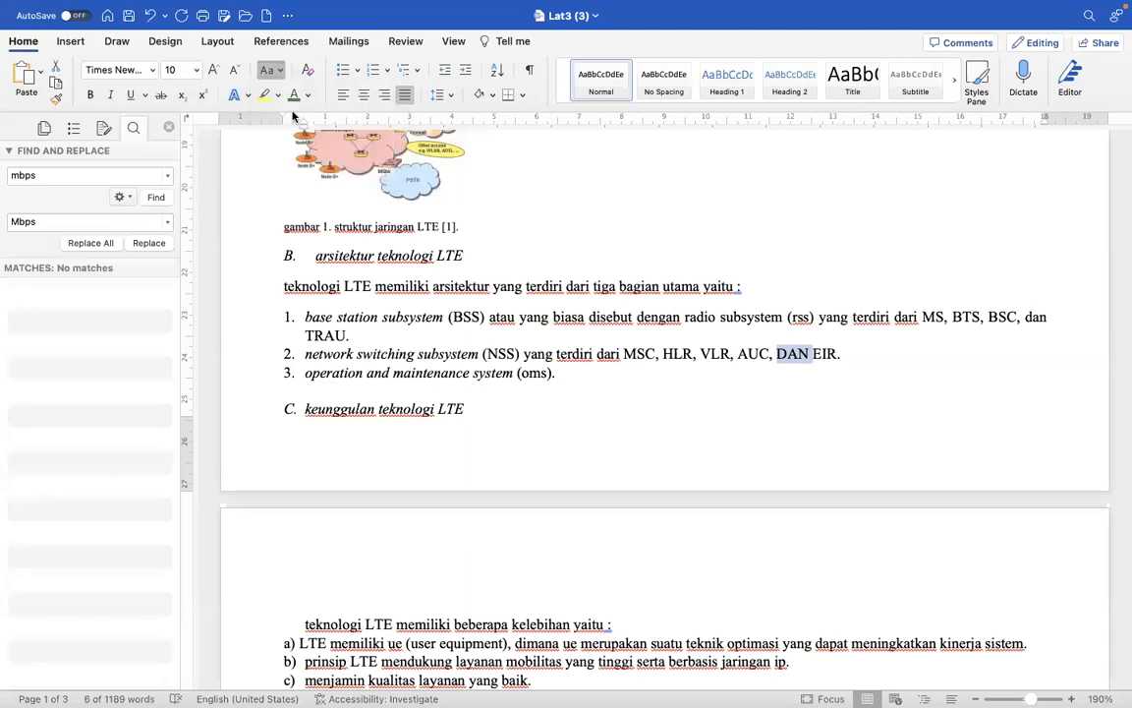
pyautogui.click(478, 413)
# - Capitalize each word of "base station subsystem" and "network switching subsystem" in the first two architecture list items
pyautogui.moveTo(448, 316); pyautogui.dragTo(305, 317)
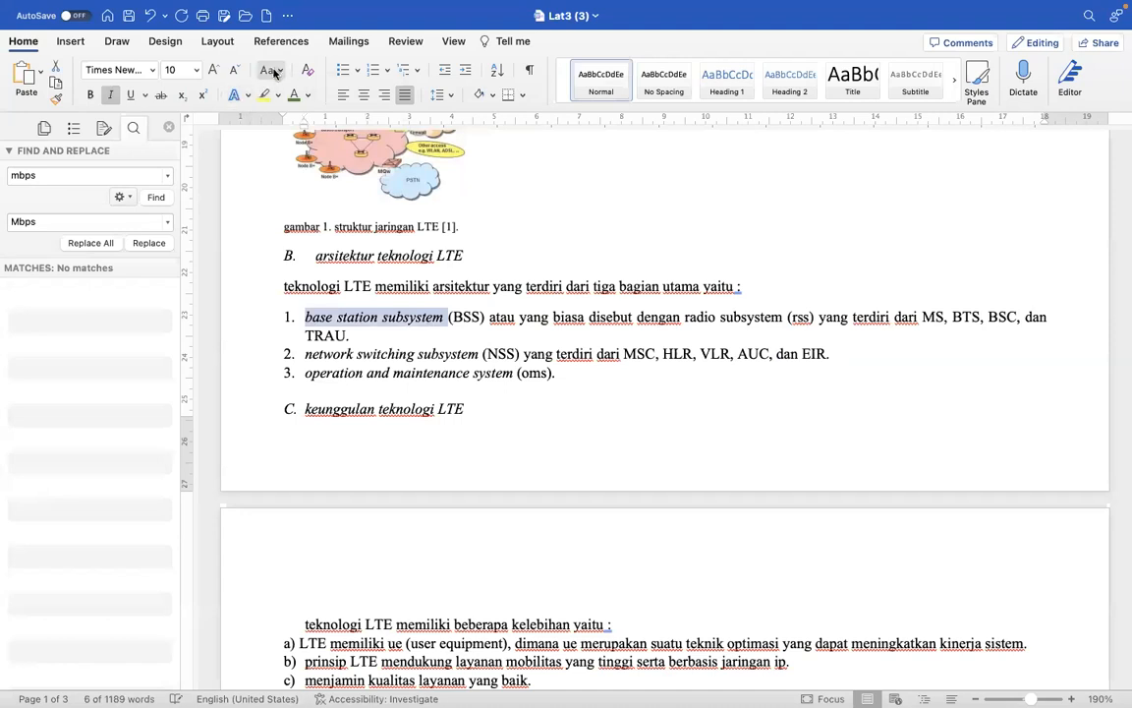
pyautogui.click(267, 70)
pyautogui.click(290, 144)
pyautogui.moveTo(483, 353); pyautogui.dragTo(305, 354)
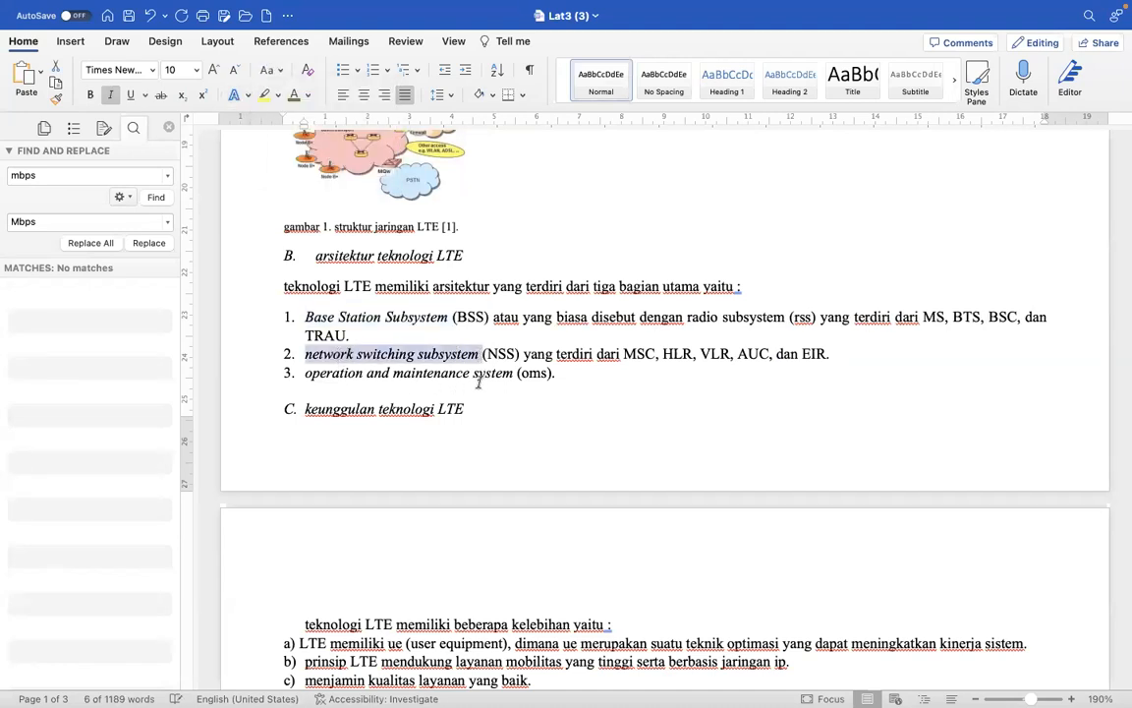
pyautogui.click(271, 72)
pyautogui.click(295, 143)
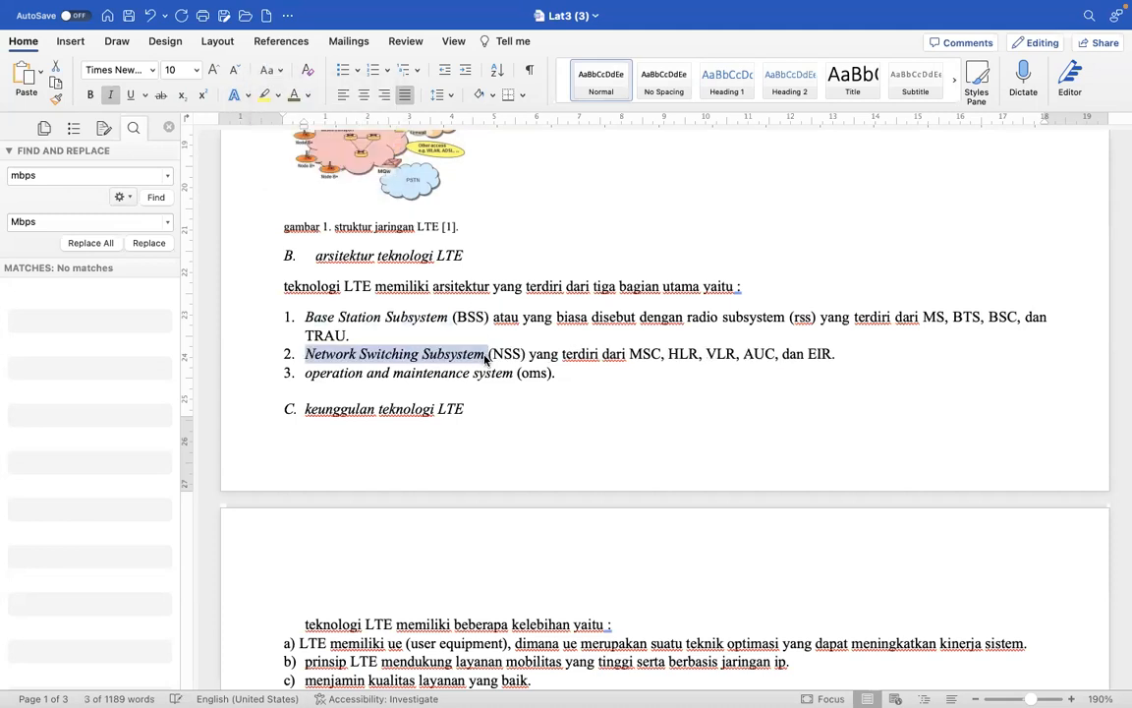
# - Capitalize each word of "operation and maintenance system" in the third list item and change its abbreviation "oms" to uppercase
pyautogui.moveTo(517, 372); pyautogui.dragTo(337, 368)
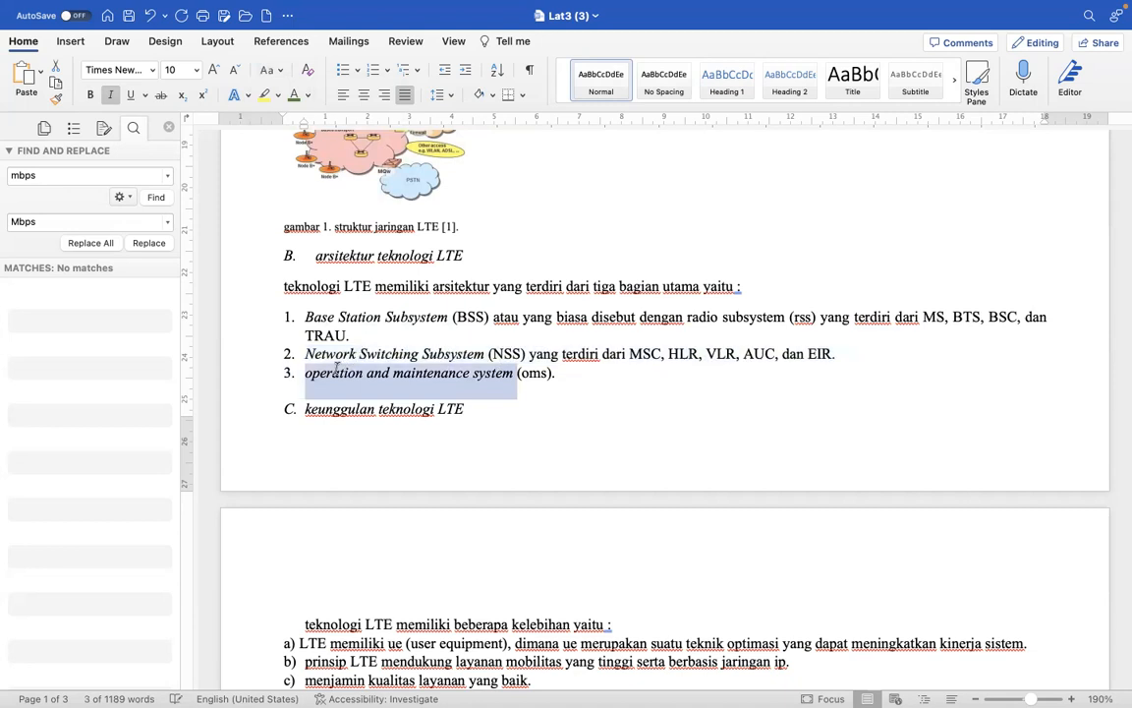
pyautogui.click(271, 70)
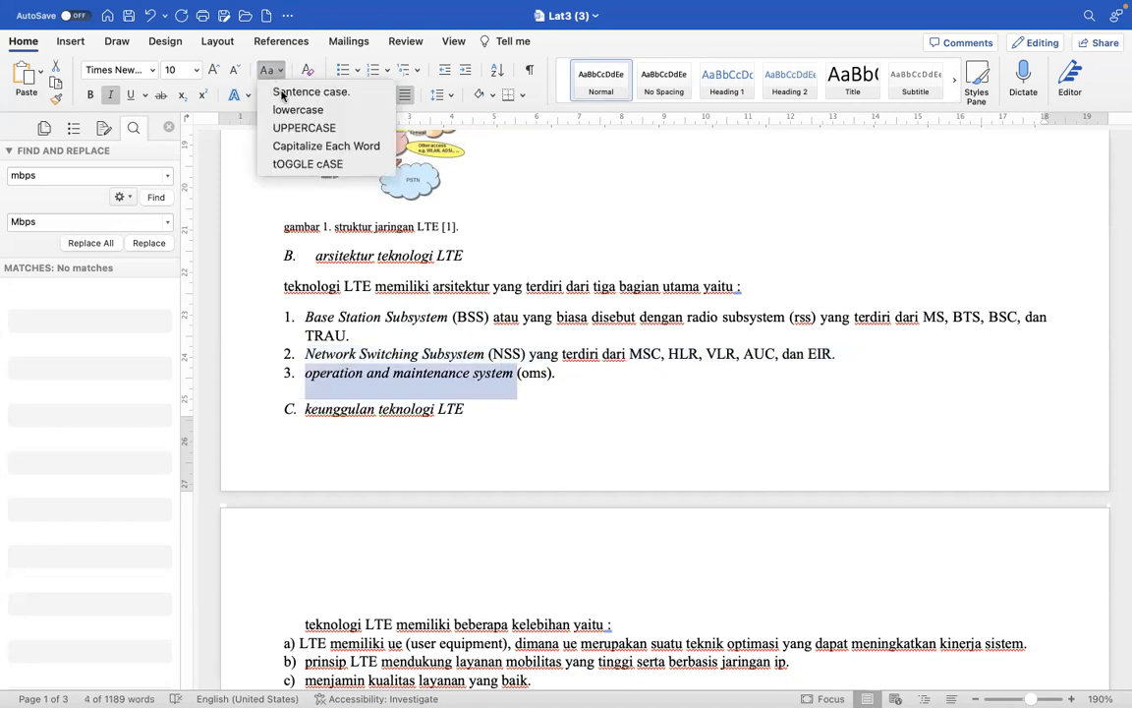
pyautogui.click(303, 147)
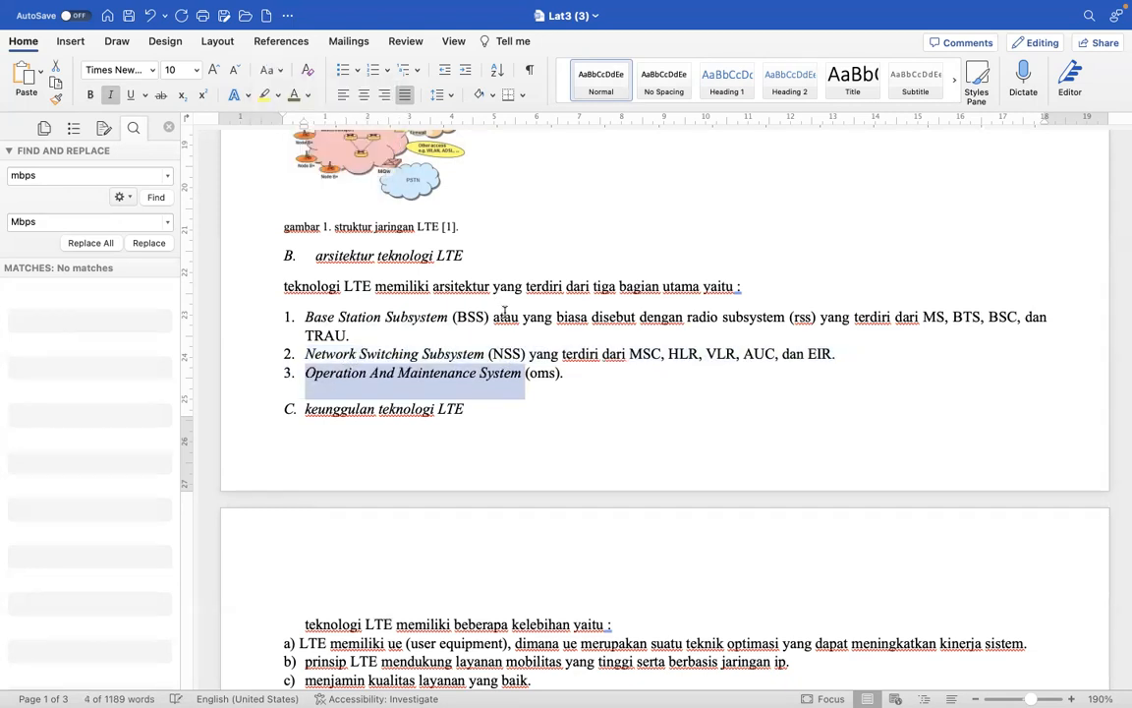
pyautogui.doubleClick(541, 372)
pyautogui.click(281, 70)
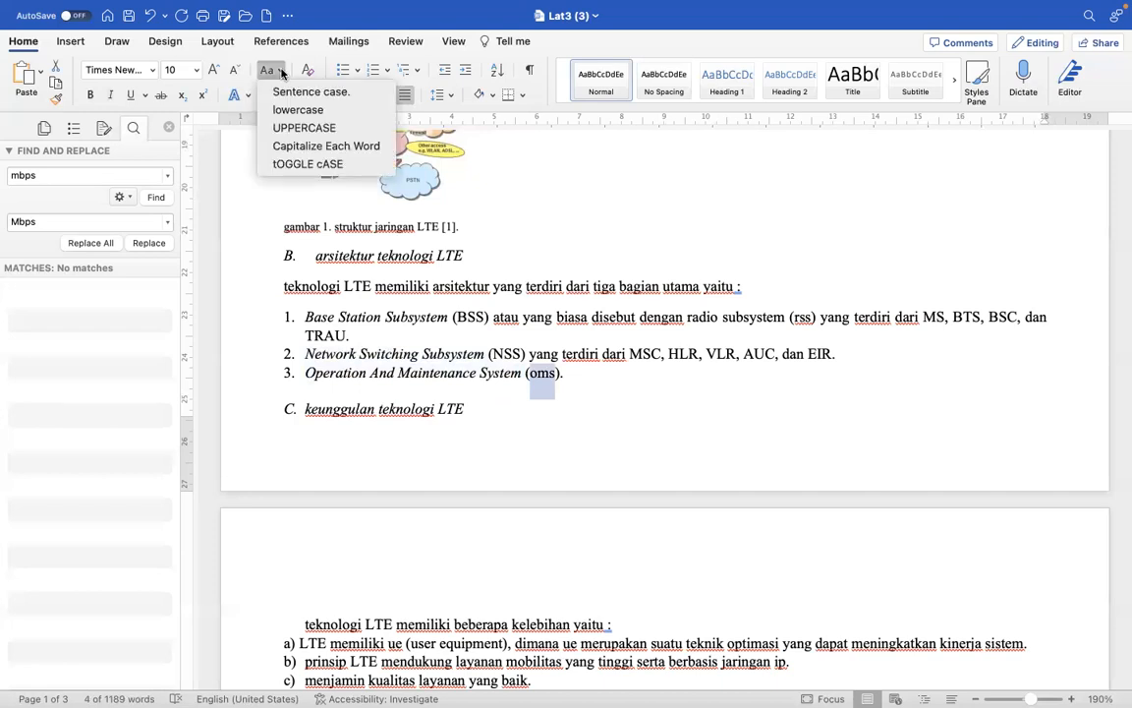
pyautogui.click(304, 128)
pyautogui.click(511, 404)
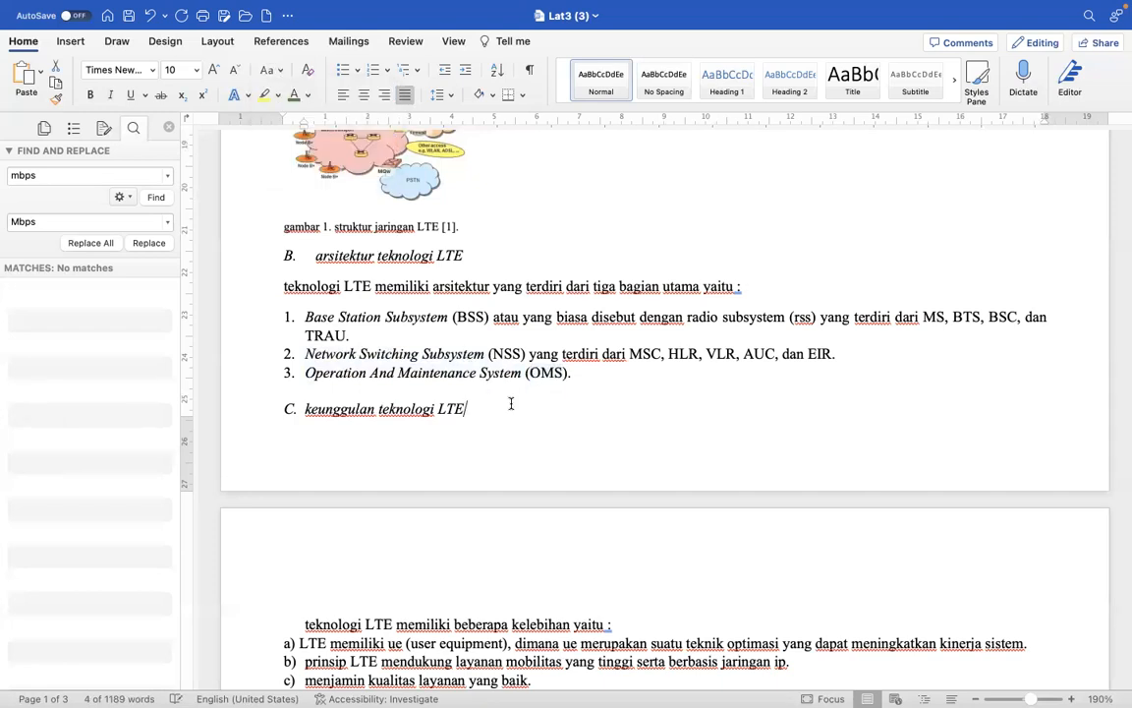
# - Replace every "ghz" in the document with "GHz"
pyautogui.scroll(-5, 511, 404)
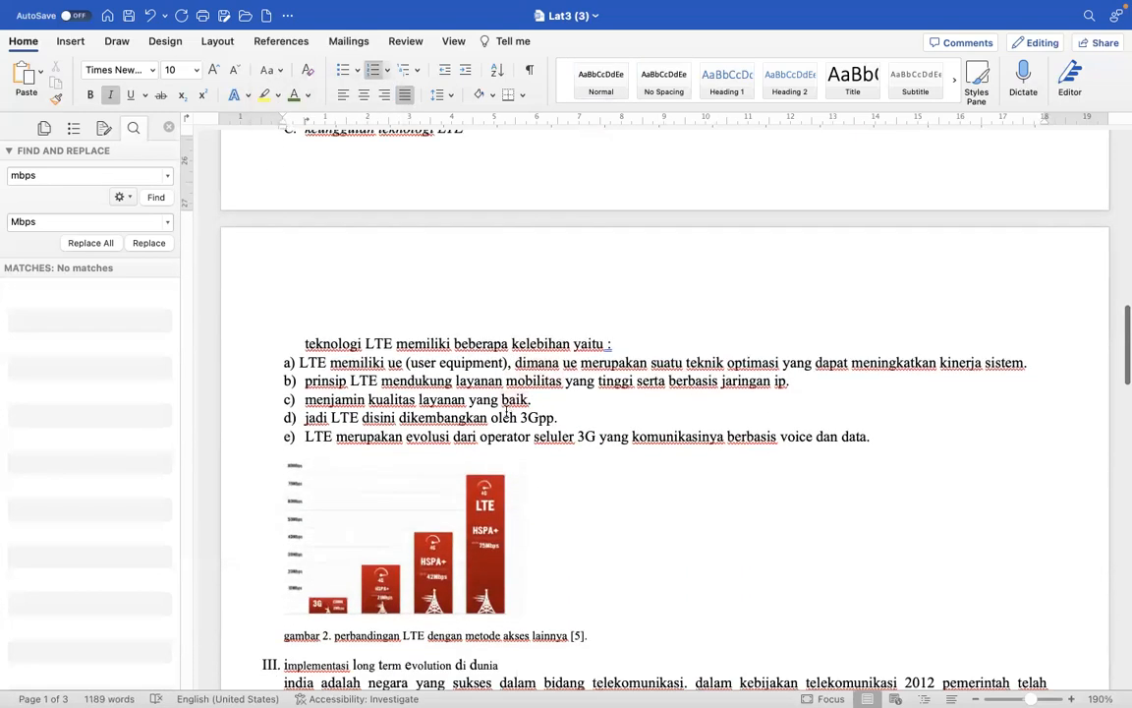
pyautogui.scroll(-1, 507, 413)
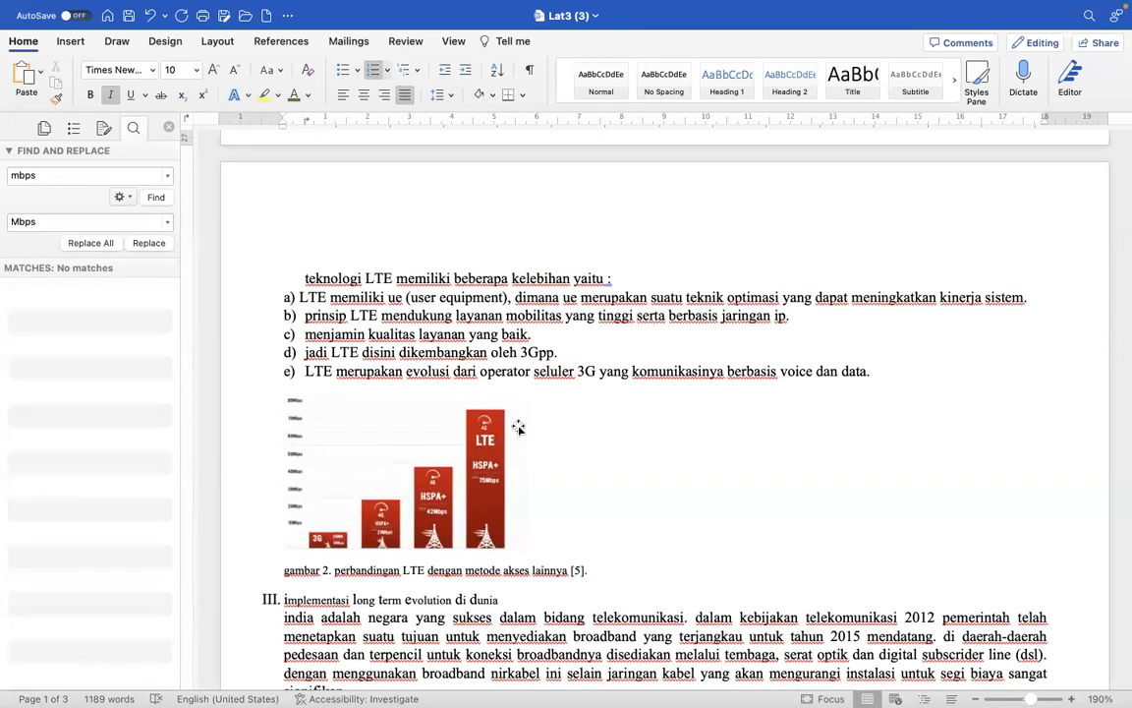
pyautogui.scroll(-3, 519, 425)
pyautogui.scroll(-3, 519, 425)
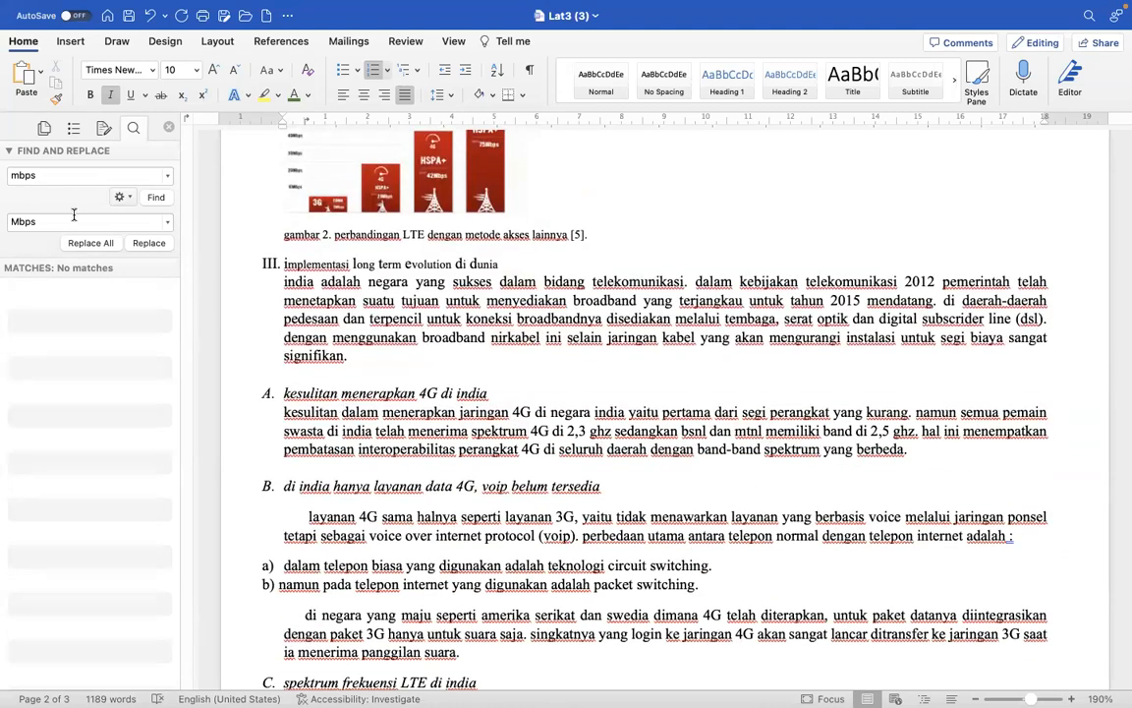
pyautogui.doubleClick(22, 174)
pyautogui.press('BackSpace')
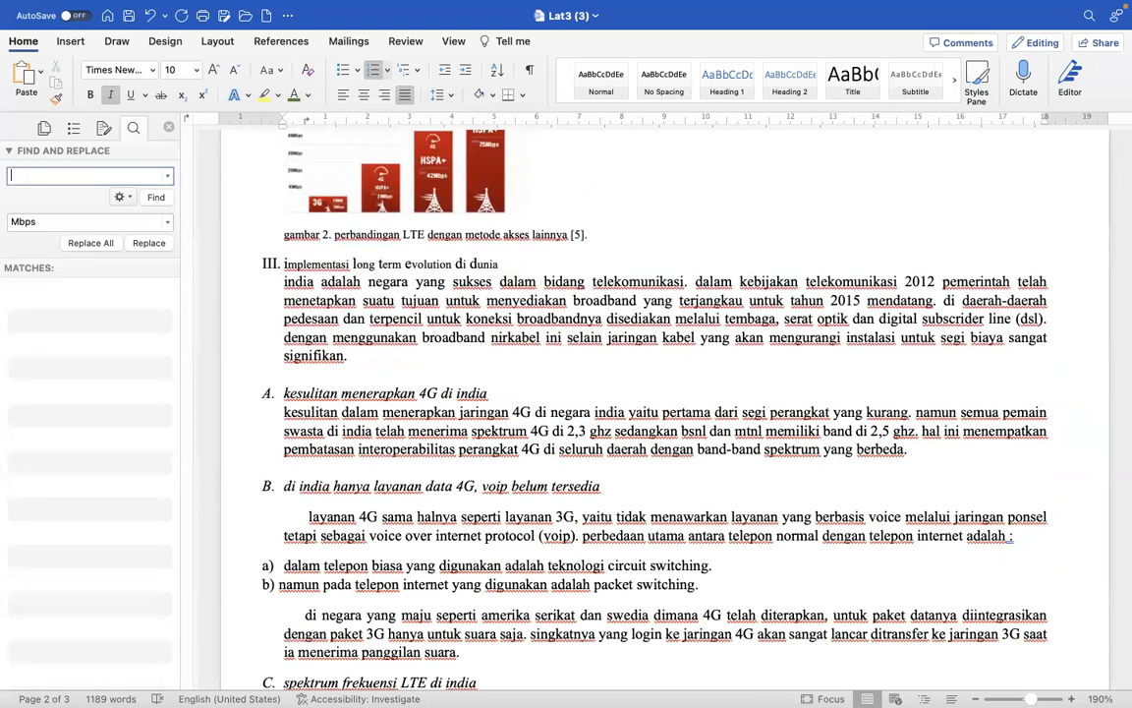
pyautogui.write('ghz')
pyautogui.click(36, 220)
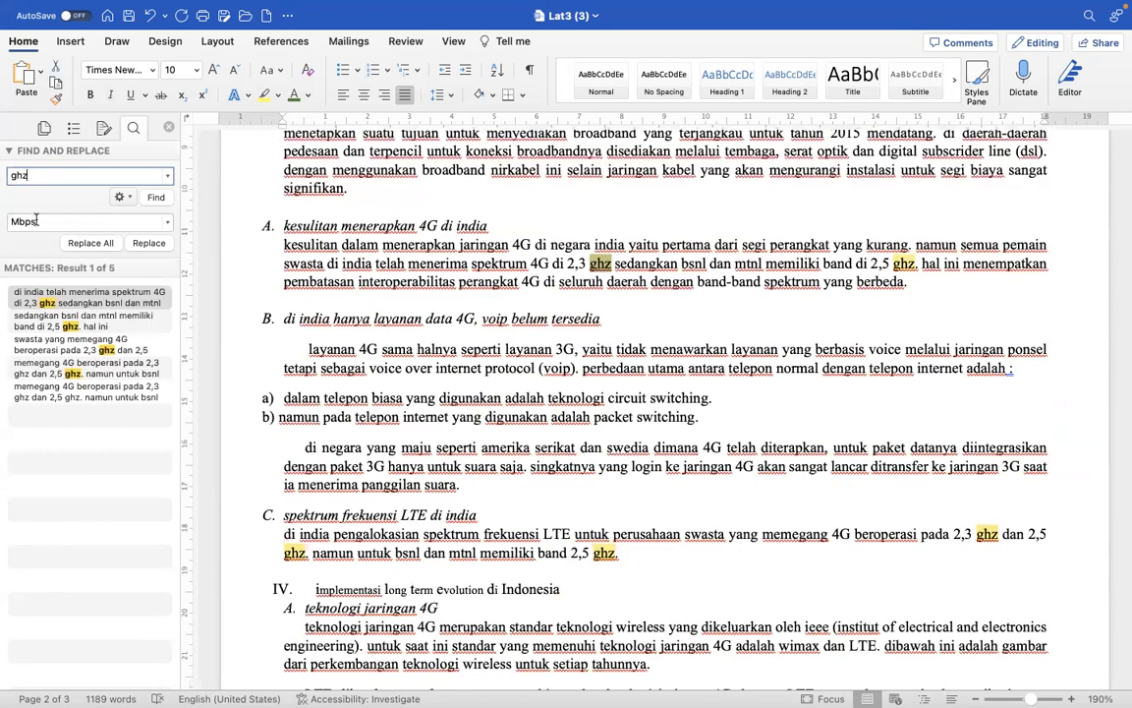
pyautogui.doubleClick(13, 220)
pyautogui.write('G')
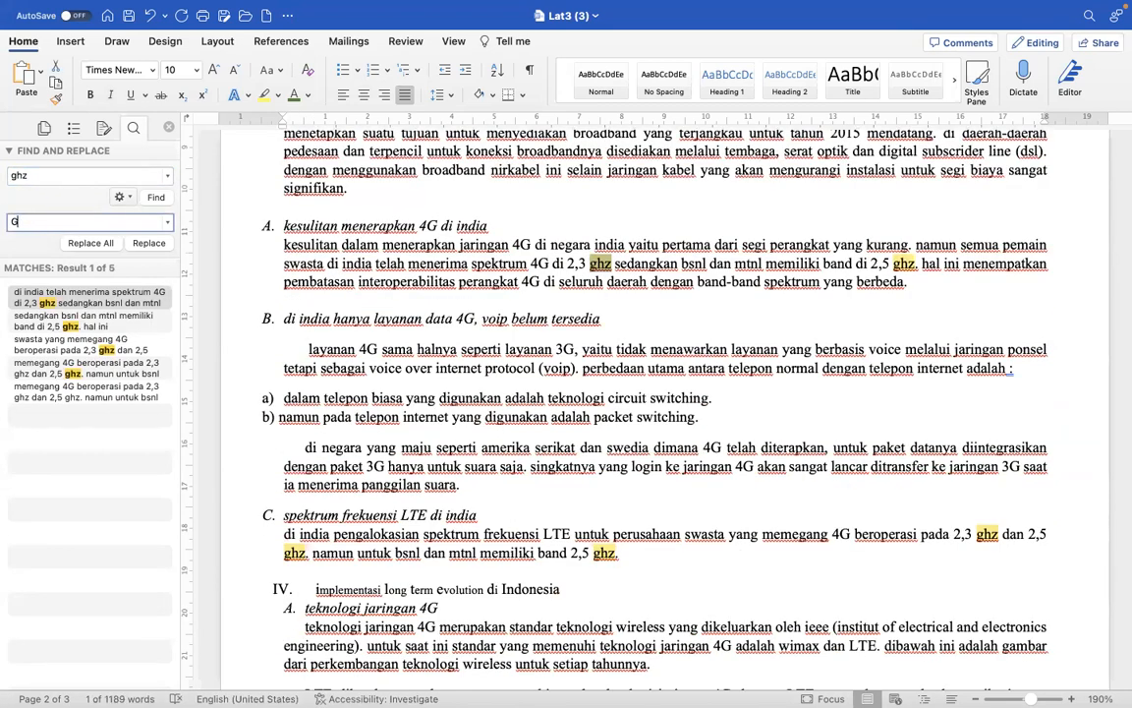
pyautogui.write('Hz')
pyautogui.click(111, 245)
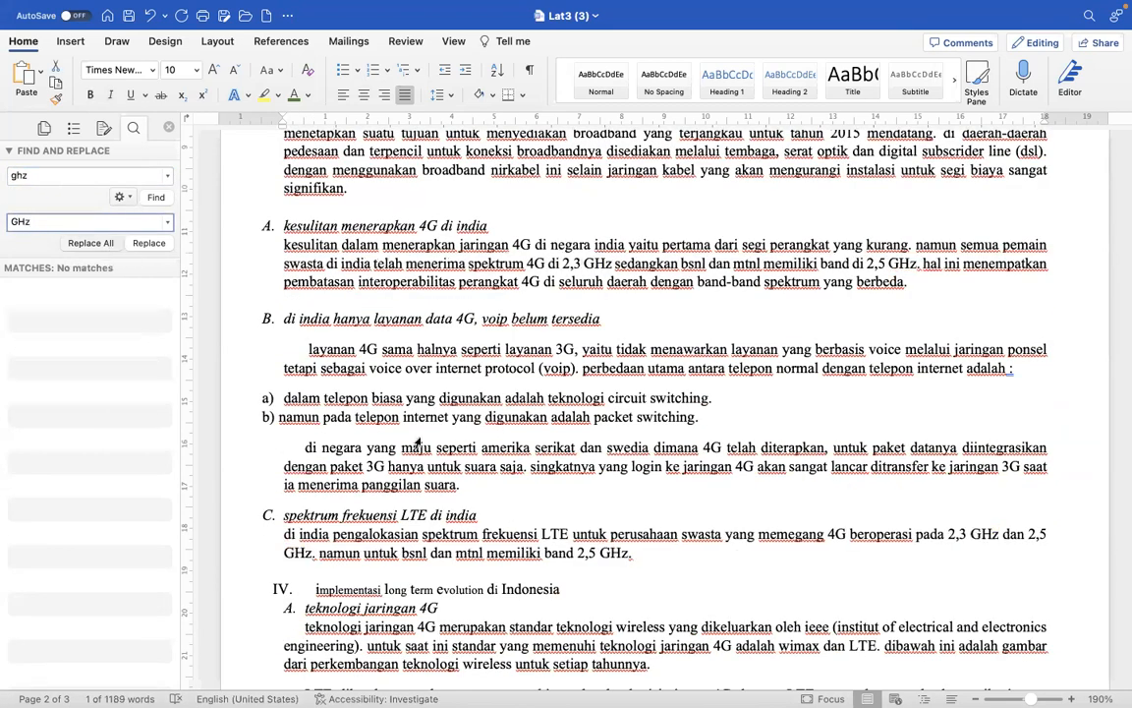
pyautogui.click(601, 275)
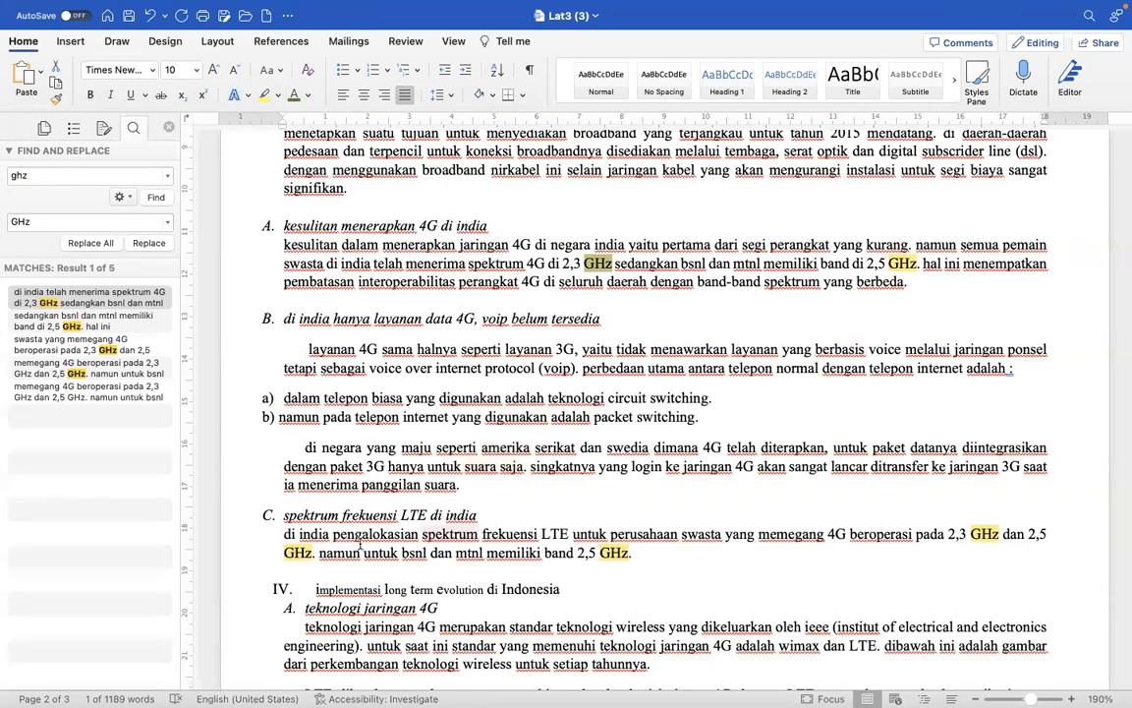
pyautogui.click(593, 590)
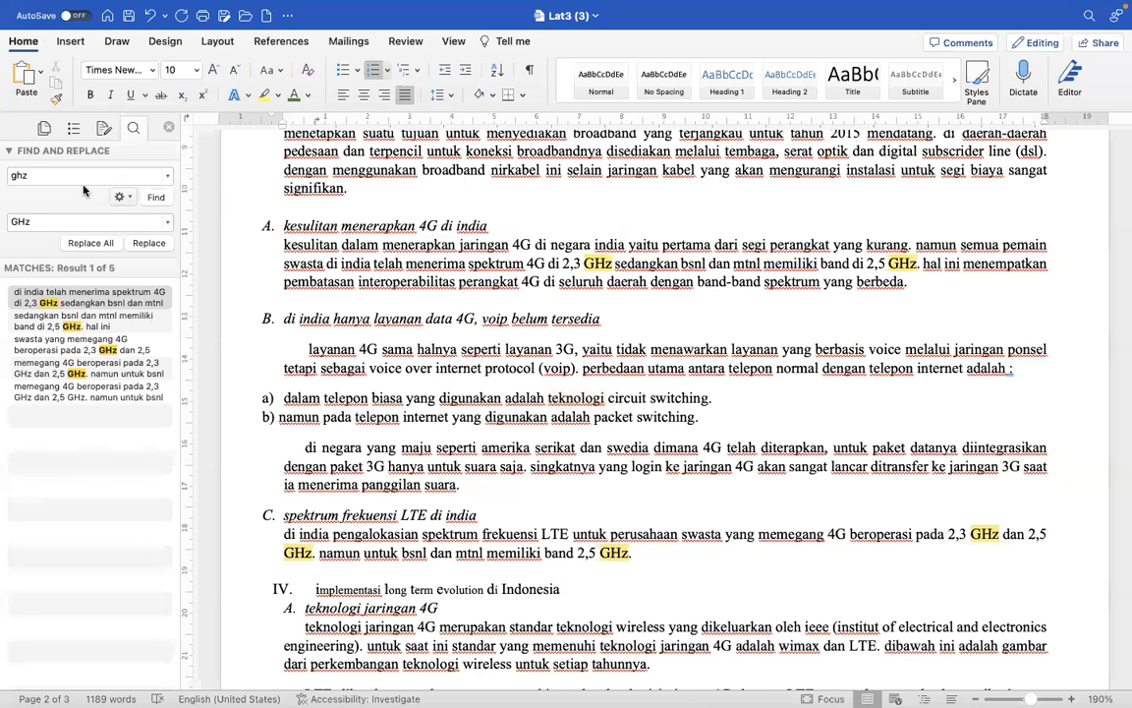
pyautogui.doubleClick(341, 228)
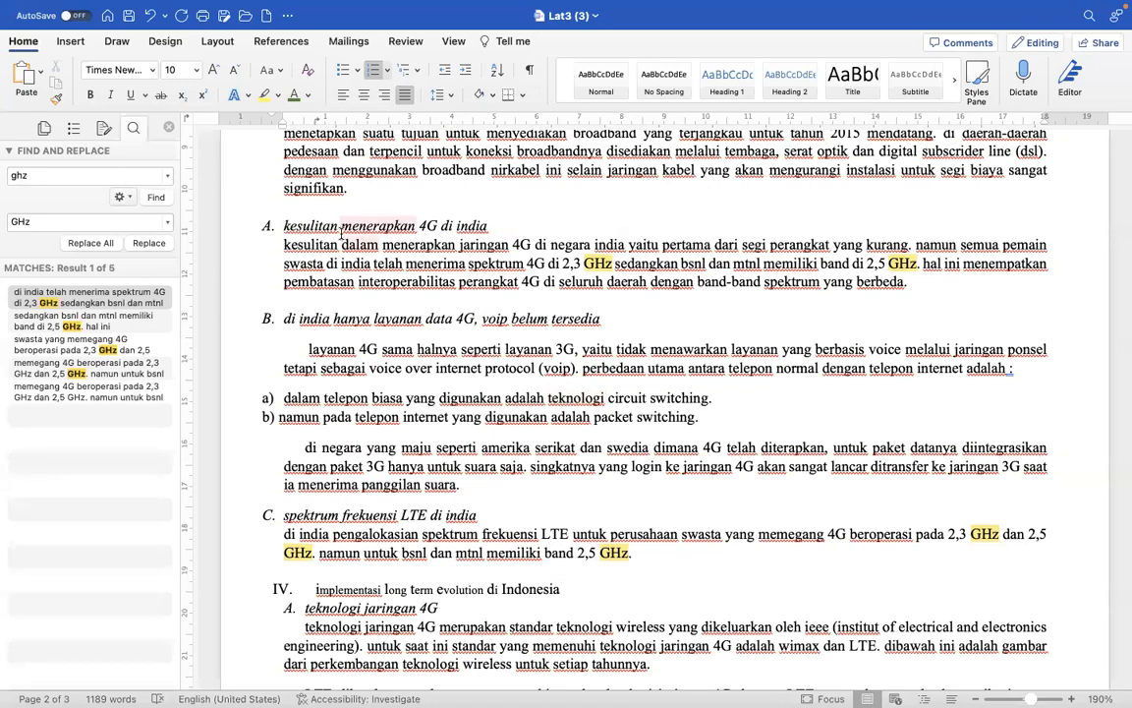
pyautogui.click(515, 287)
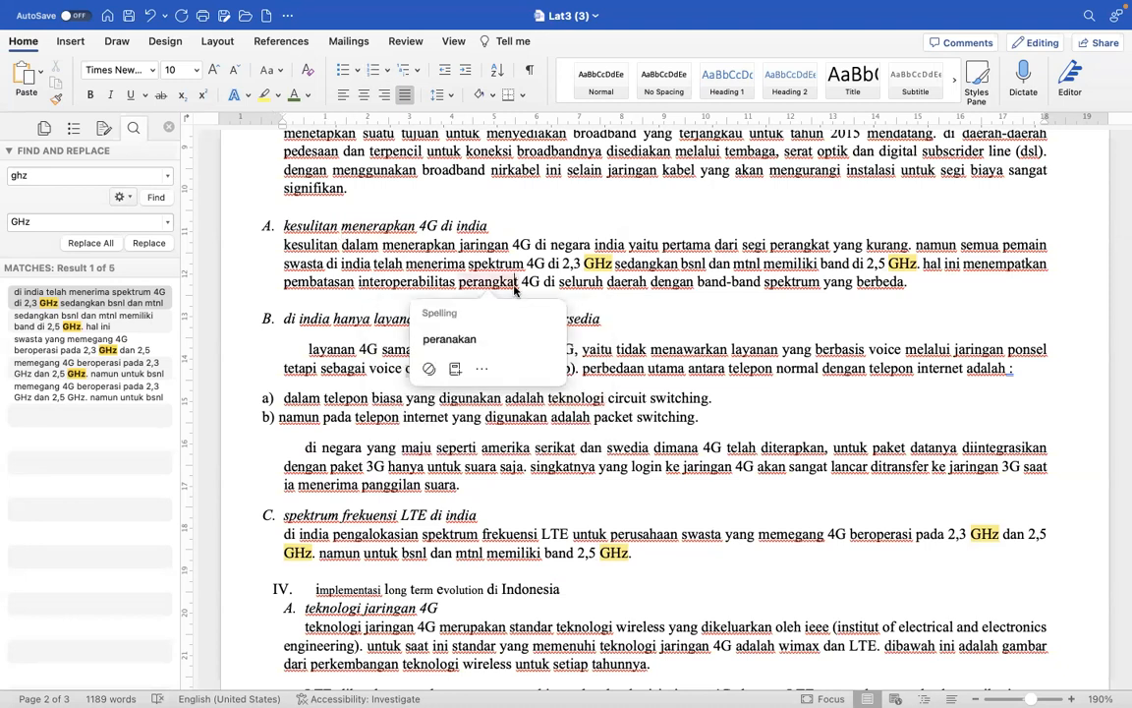
# - Replace every "india" in the document with "India"
pyautogui.press('super+a')
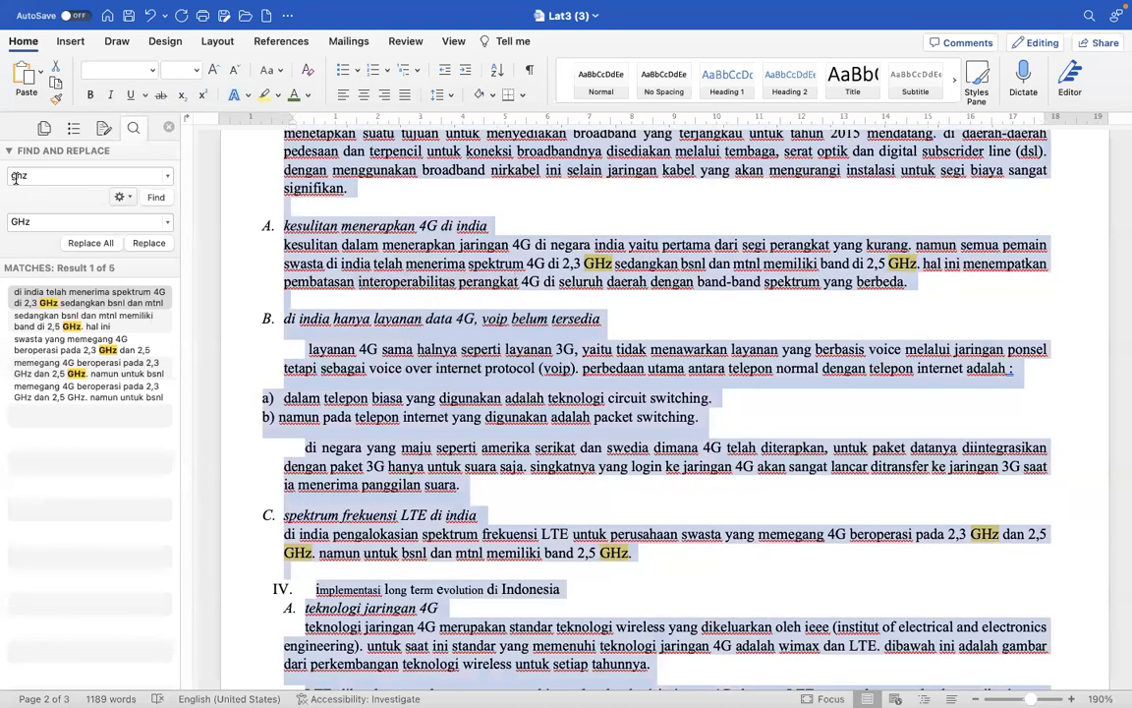
pyautogui.click(14, 177)
pyautogui.write('indi')
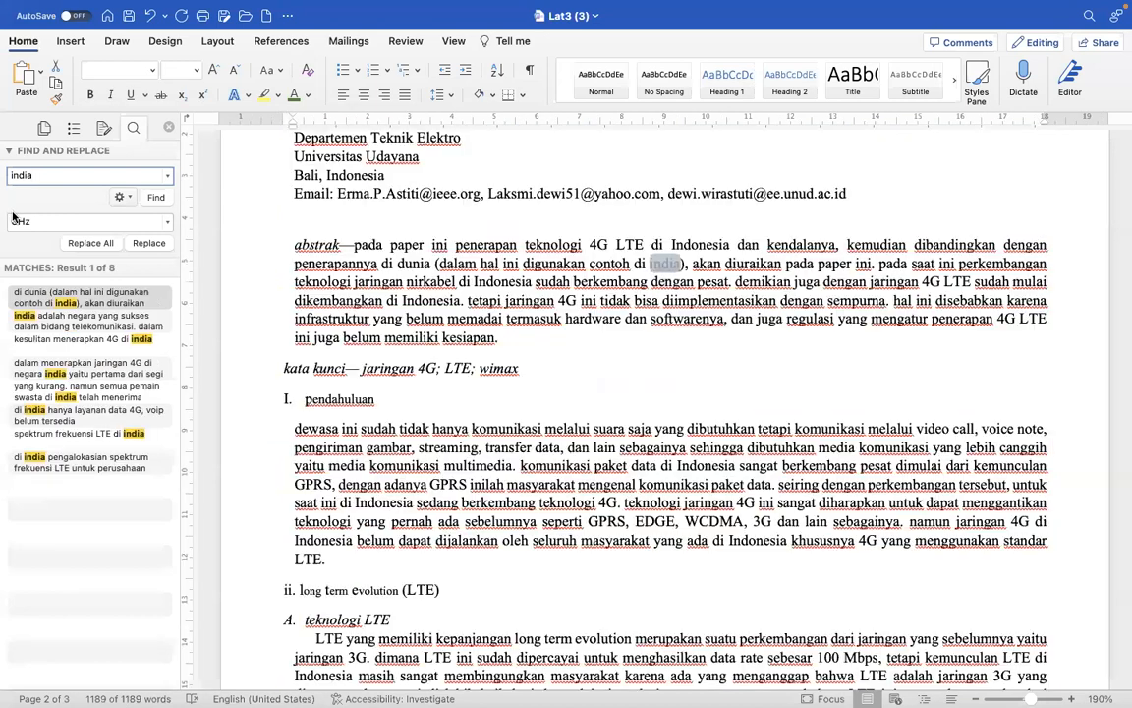
pyautogui.click(17, 221)
pyautogui.write('(')
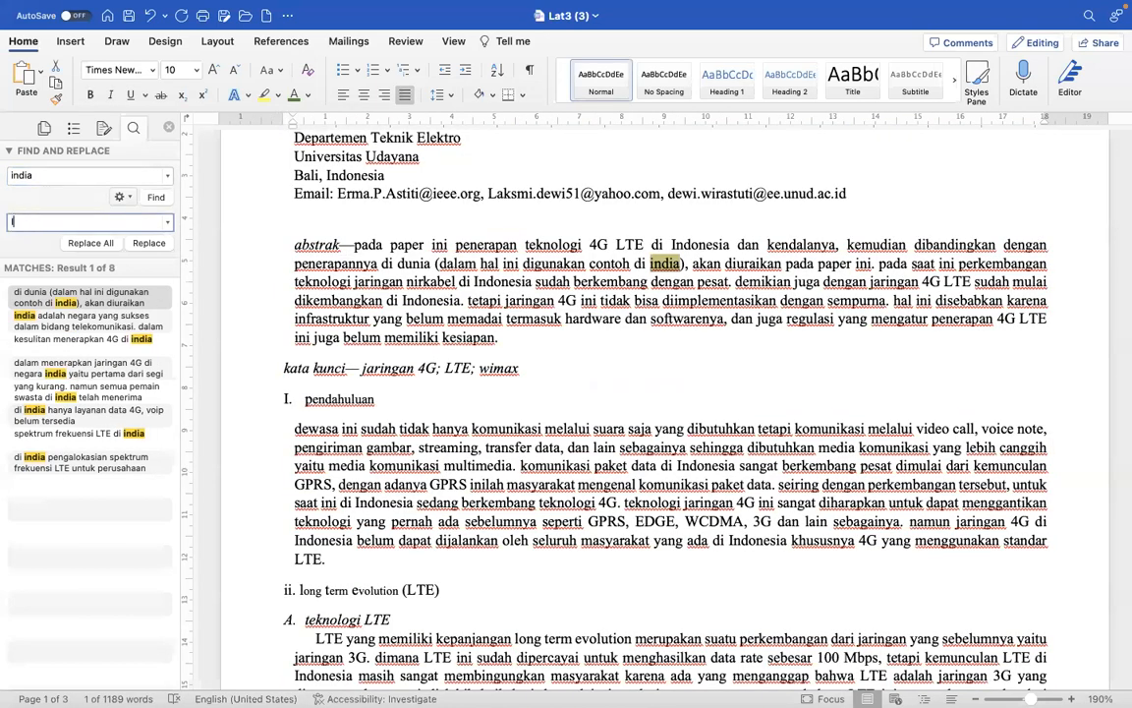
pyautogui.click(72, 243)
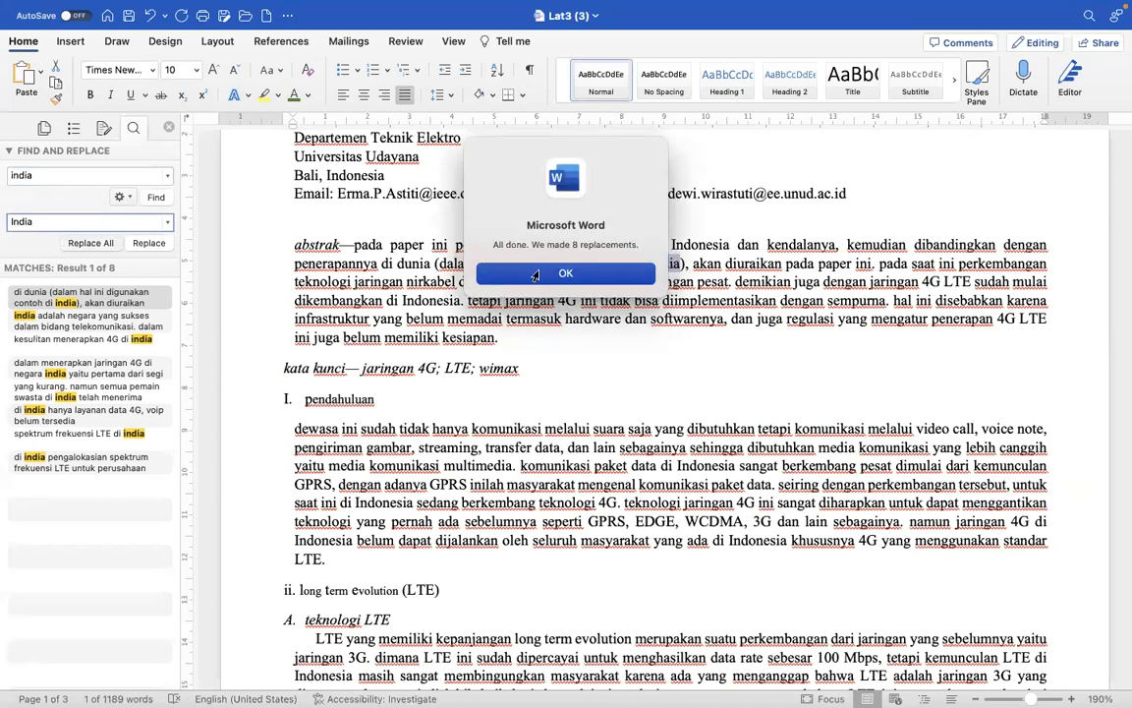
pyautogui.click(536, 275)
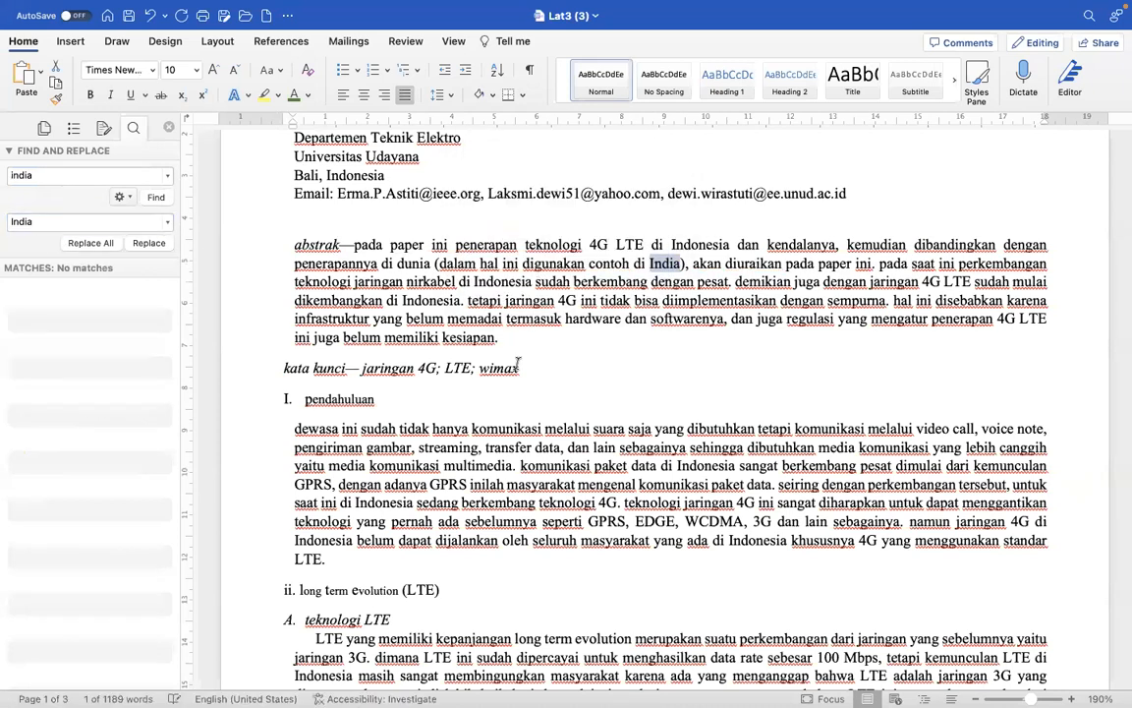
# - Capitalize the first letter of "wimax" in the "kata kunci" line so it reads "Wimax"
pyautogui.click(488, 369)
pyautogui.press('BackSpace')
pyautogui.write('W')
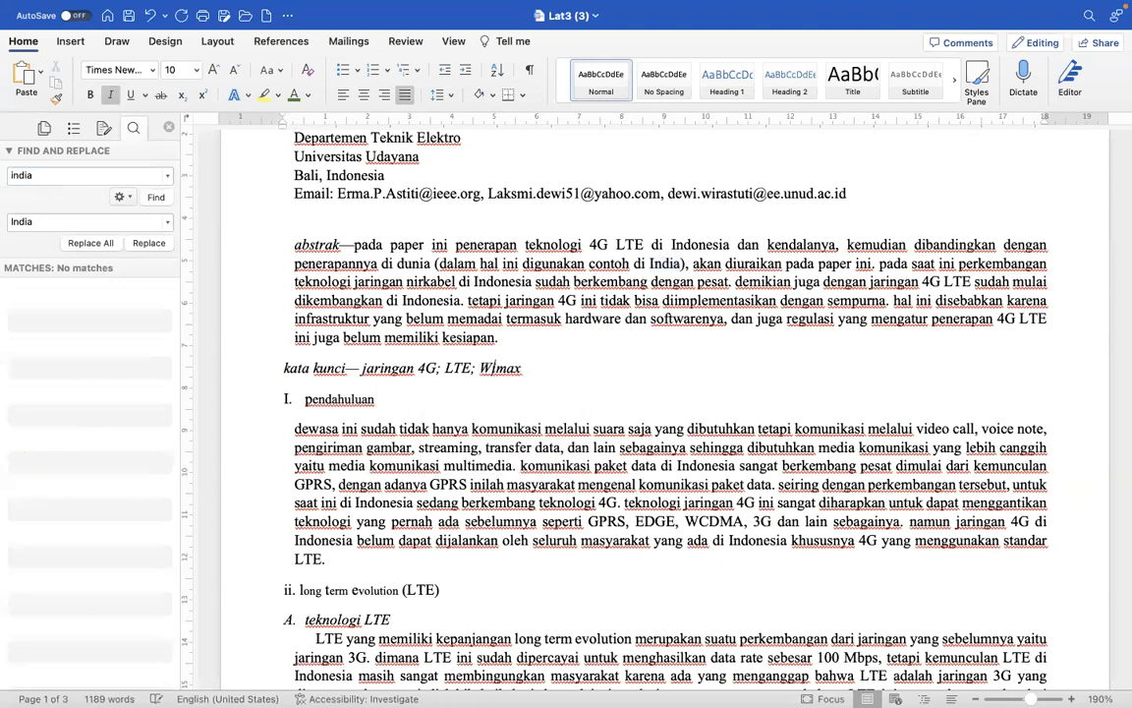
# - Center the paper's title and the author, department, university, location and email lines on the first page
pyautogui.scroll(-1, 656, 558)
pyautogui.scroll(8, 656, 559)
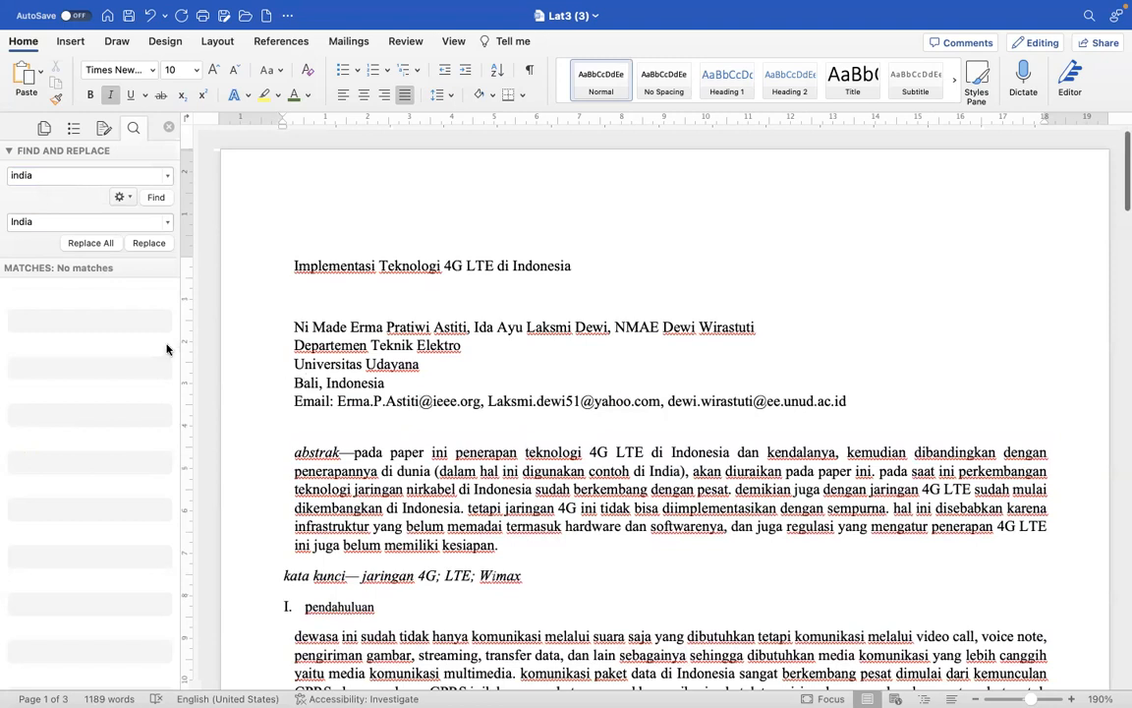
pyautogui.moveTo(256, 271); pyautogui.dragTo(260, 403)
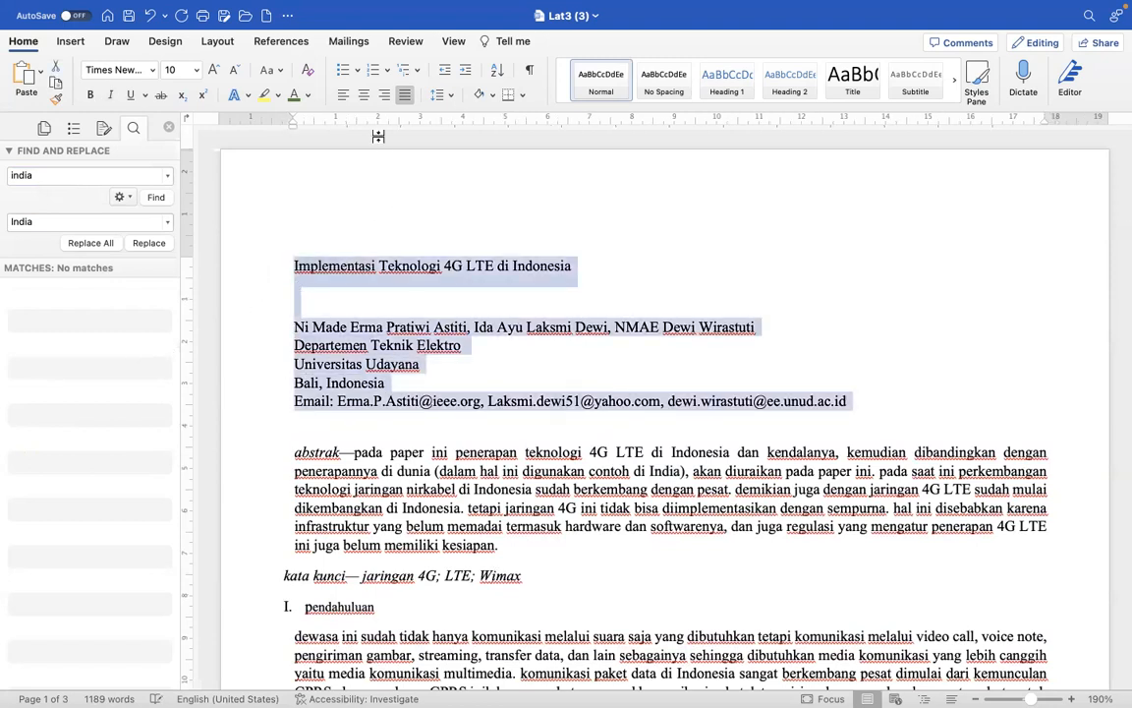
pyautogui.click(363, 94)
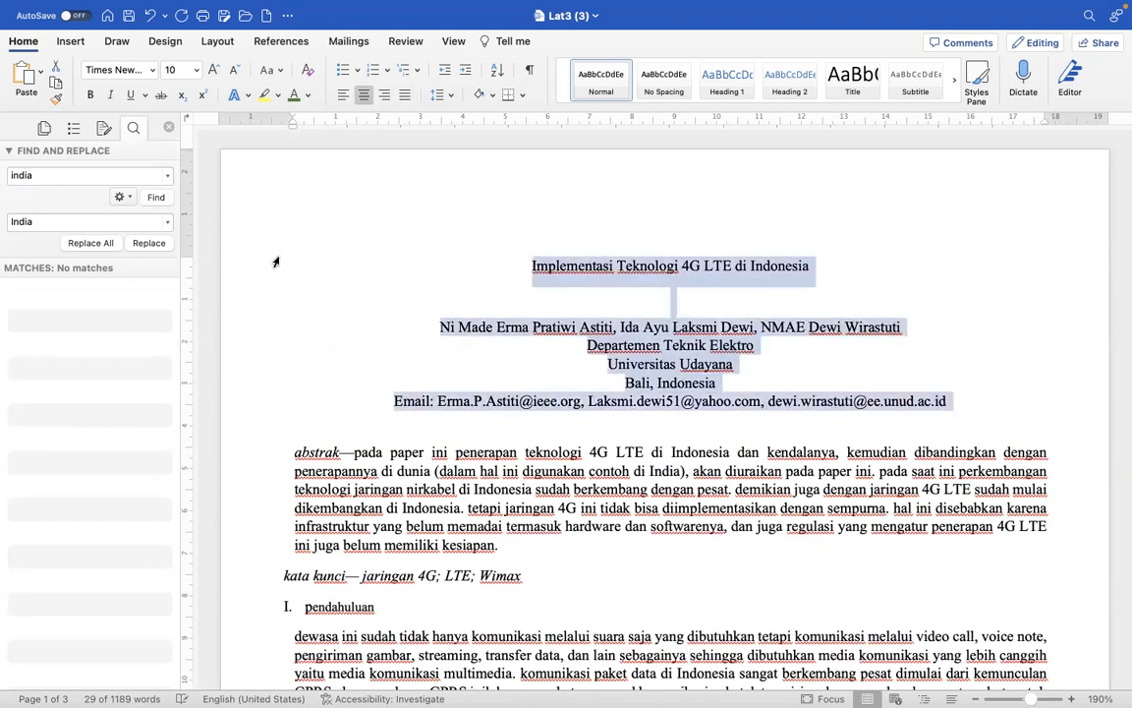
# - Enlarge the title "Implementasi Teknologi 4G LTE di Indonesia" to 14 pt
pyautogui.click(246, 233)
pyautogui.click(214, 71)
pyautogui.click(214, 70)
pyautogui.click(215, 71)
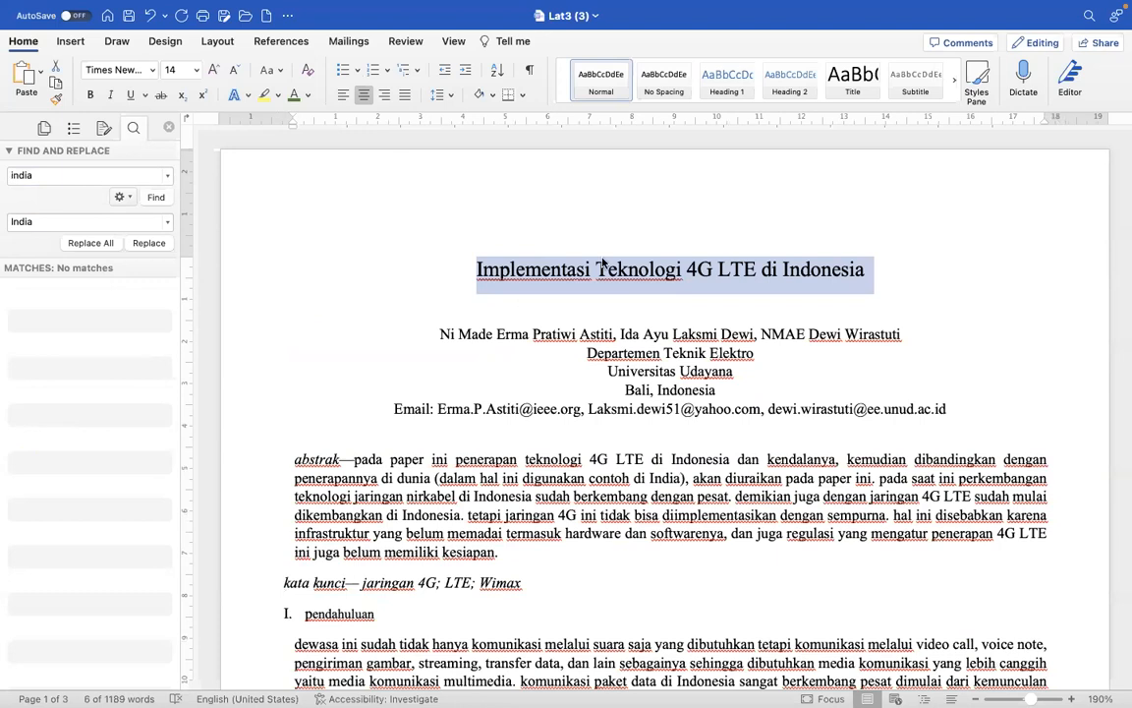
# - Reduce the author and affiliation lines below the title, including the email line, to 9 pt
pyautogui.click(733, 391)
pyautogui.moveTo(421, 327); pyautogui.dragTo(978, 413)
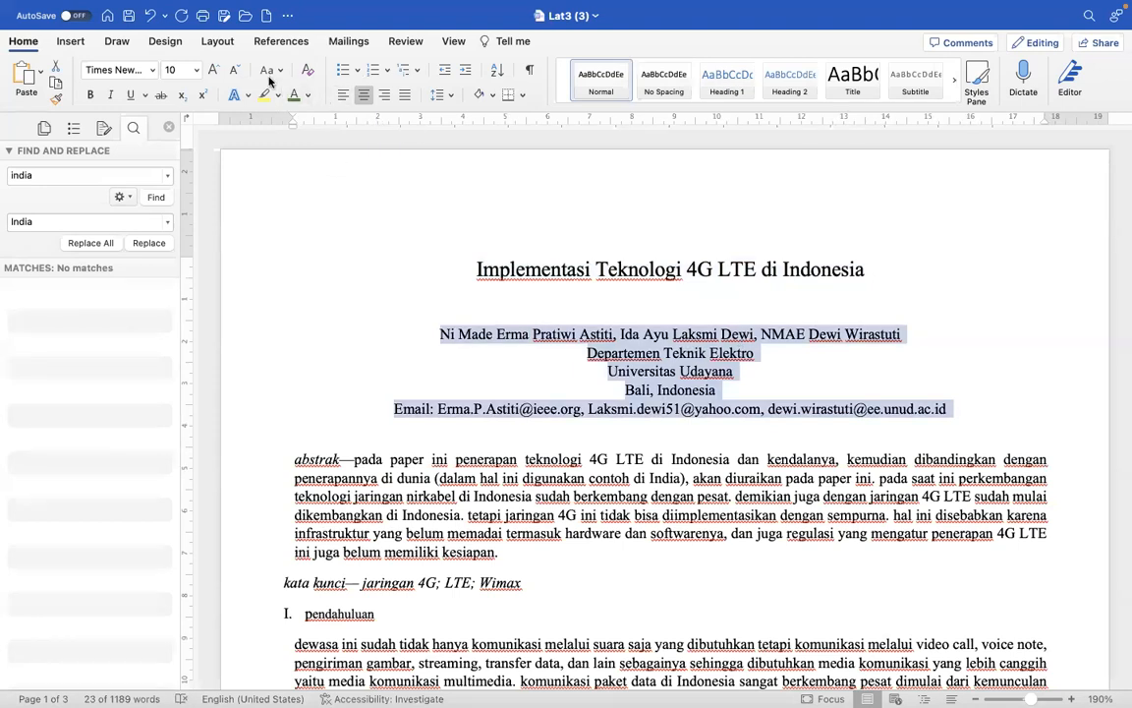
pyautogui.click(233, 71)
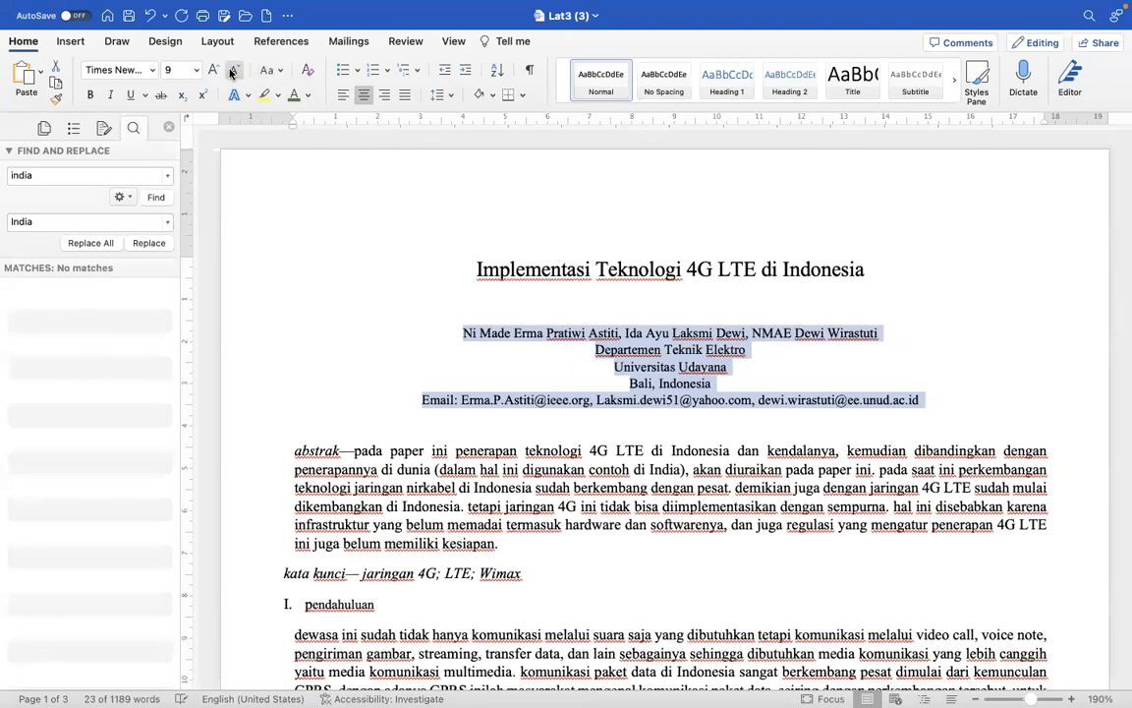
# - Reduce the selected author, department, university, location and email lines to 8 pt
pyautogui.click(233, 71)
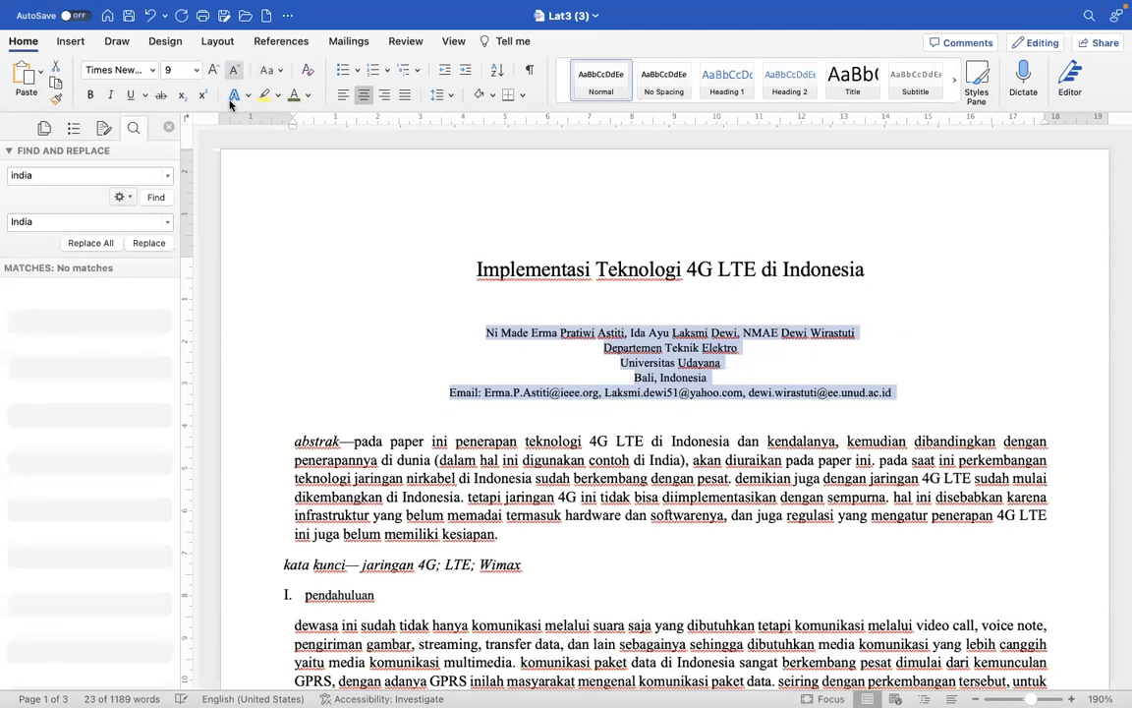
# - Change the word "abstrak" at the start of the abstract to uppercase
pyautogui.rightClick(303, 442)
pyautogui.click(317, 442)
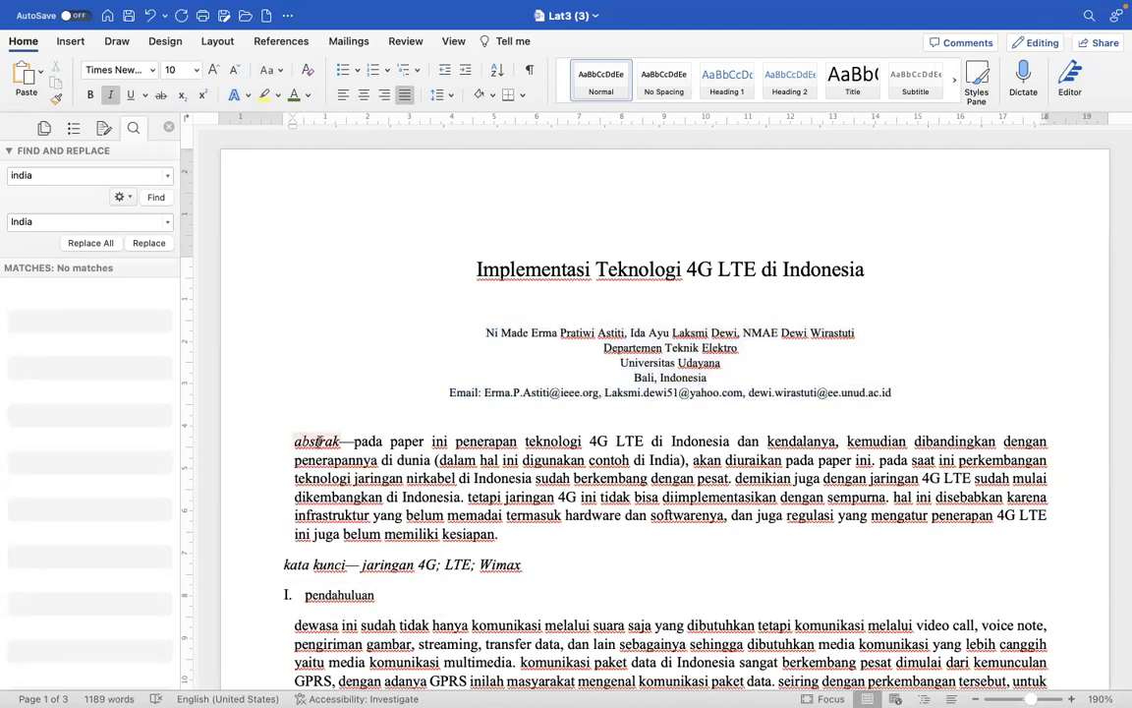
pyautogui.doubleClick(318, 443)
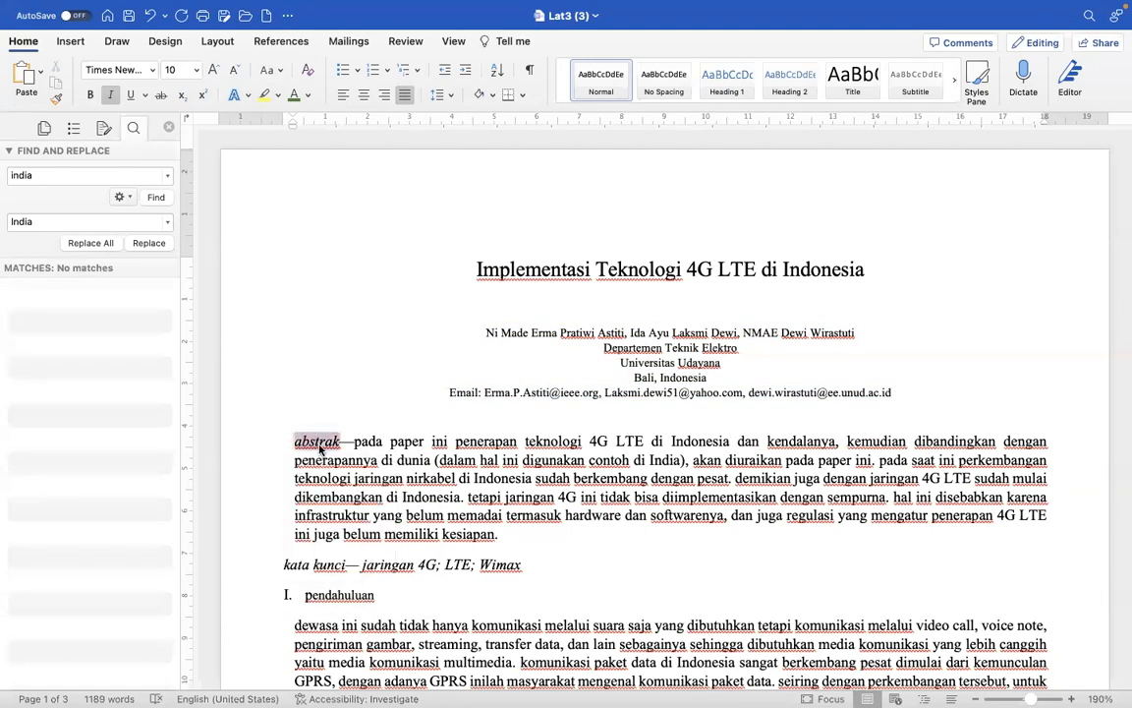
pyautogui.click(278, 71)
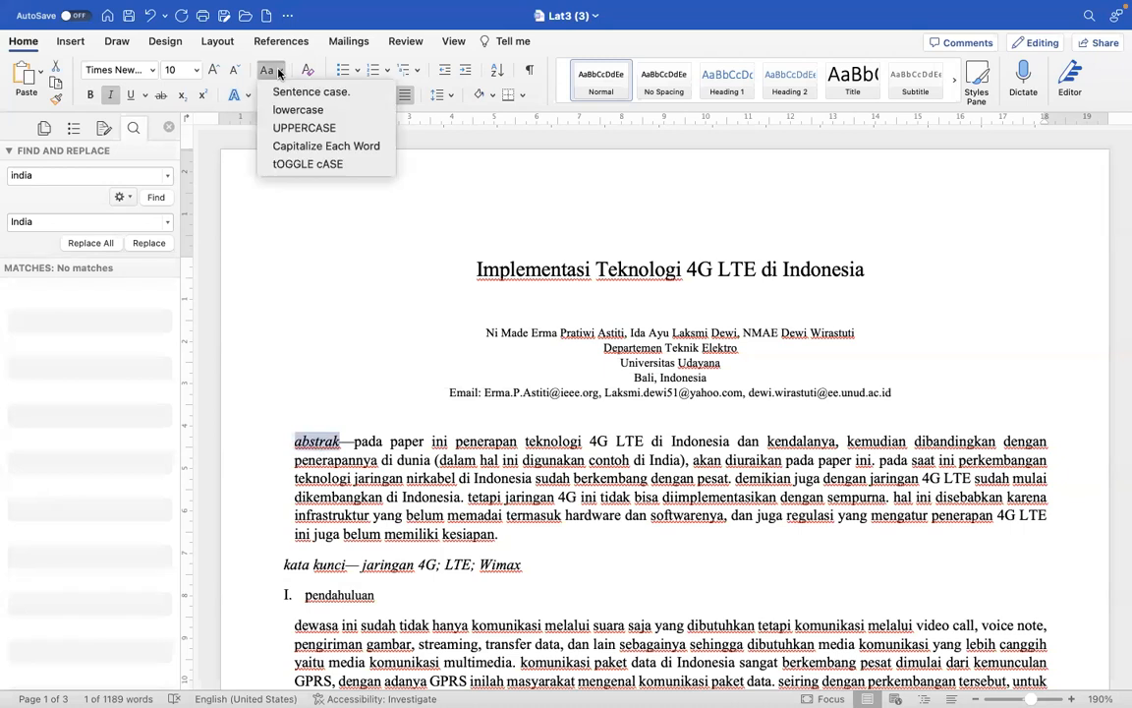
pyautogui.click(303, 127)
pyautogui.click(616, 516)
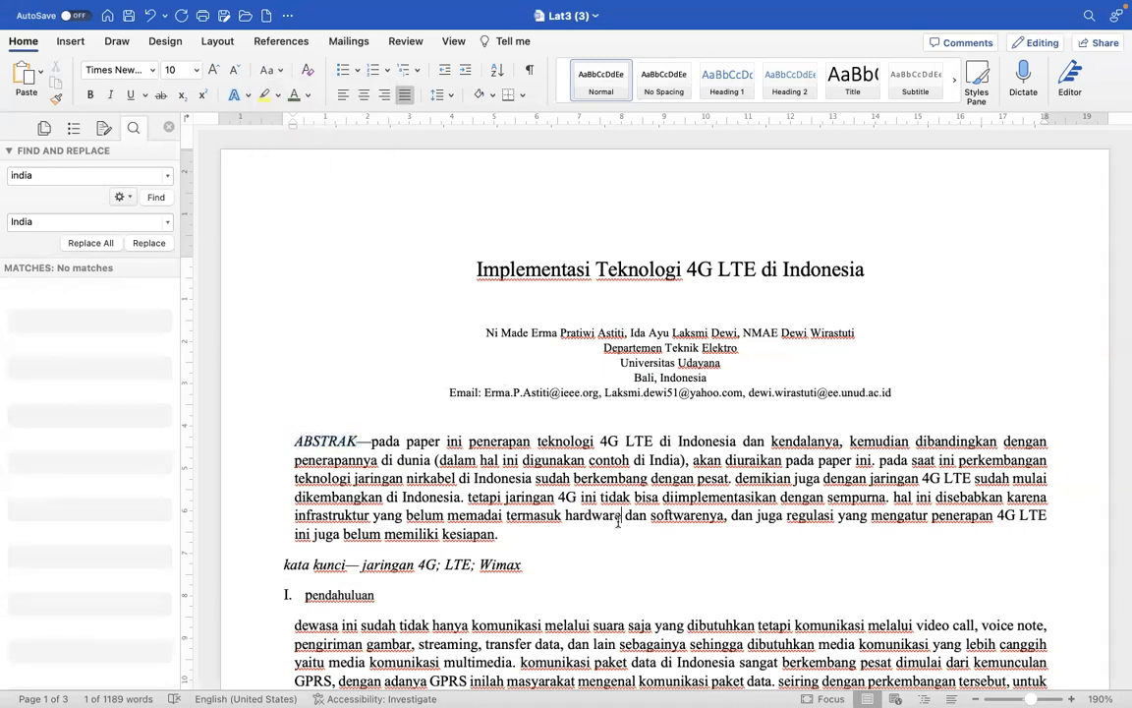
# - Apply the Heading 1 style to the section title "pendahuluan" below the keywords line
pyautogui.scroll(-3, 617, 518)
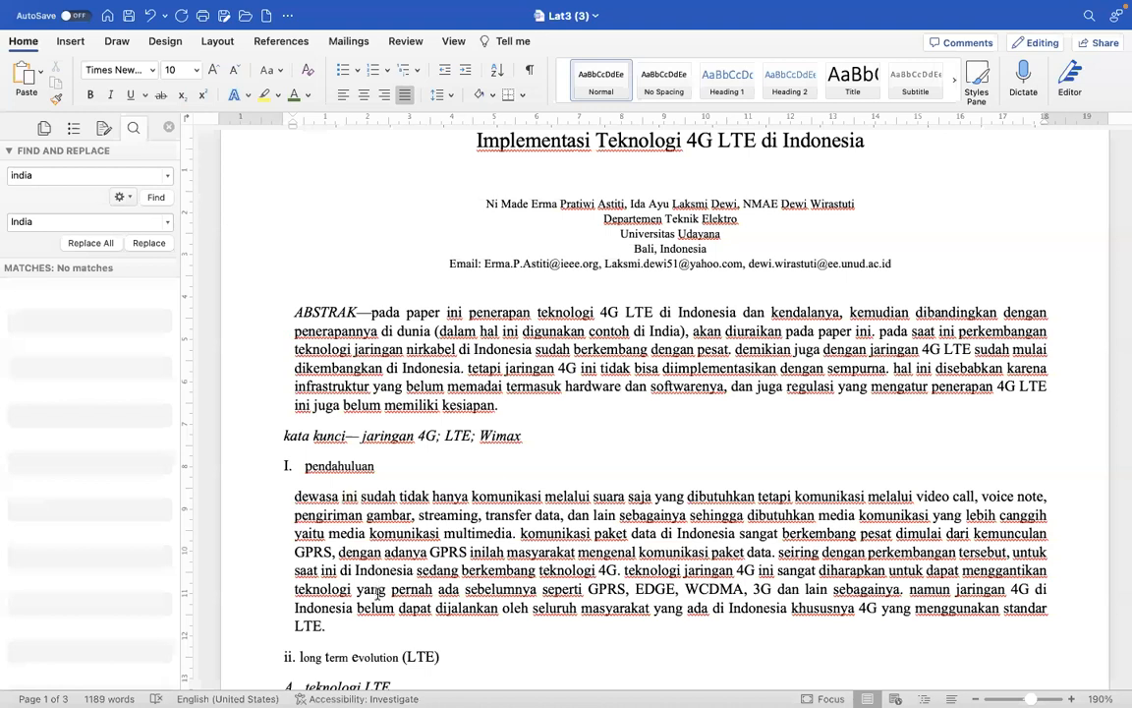
pyautogui.scroll(-3, 339, 550)
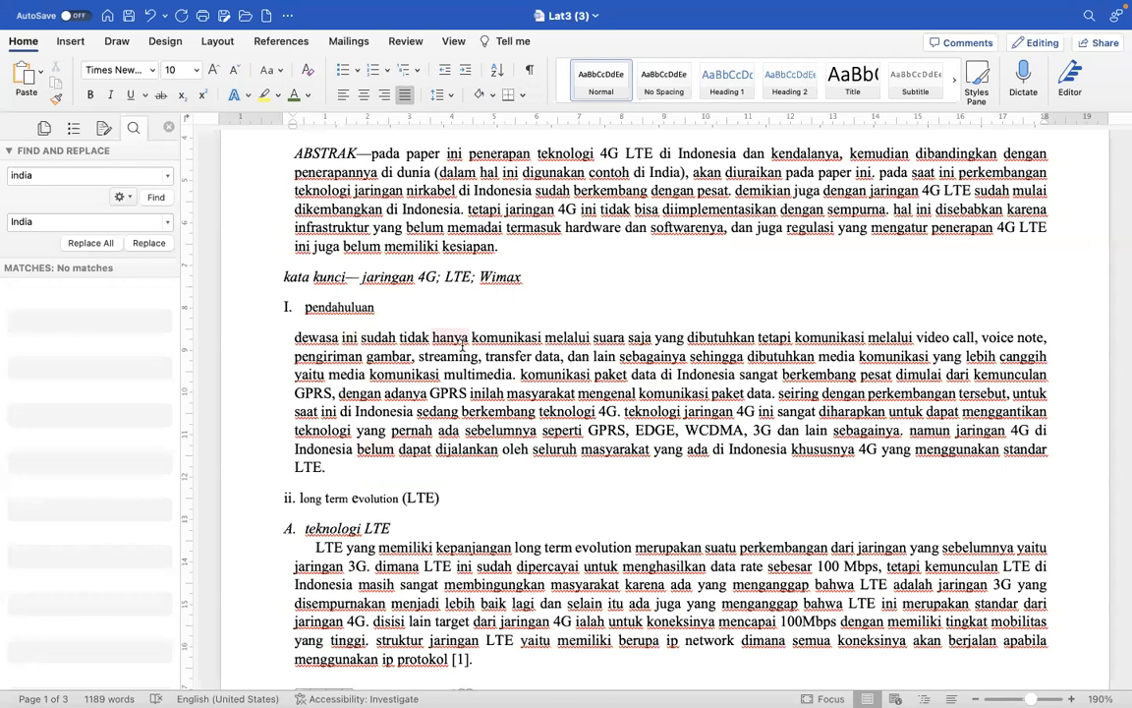
pyautogui.scroll(2, 495, 291)
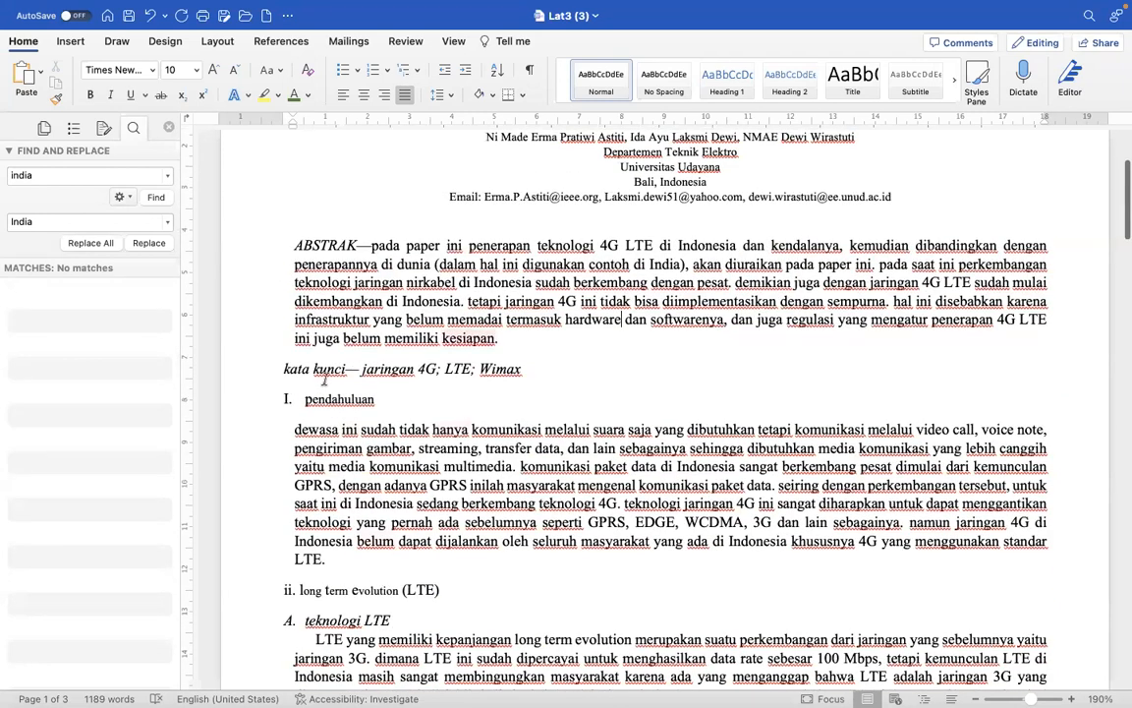
pyautogui.click(236, 400)
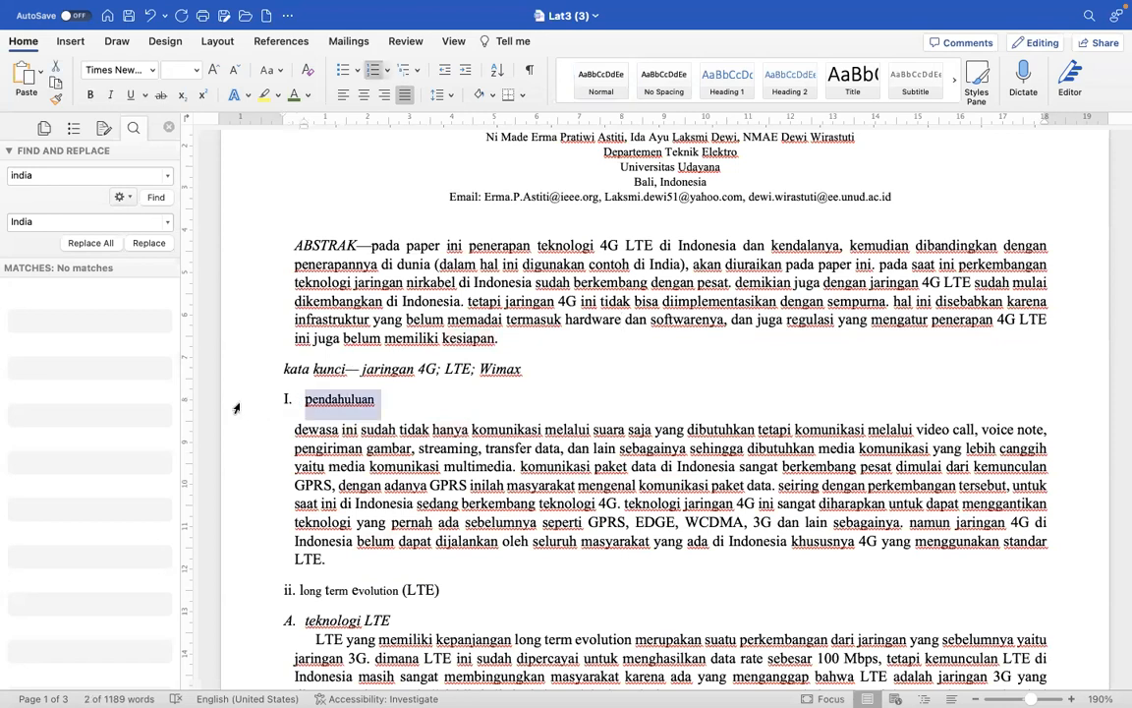
pyautogui.click(729, 88)
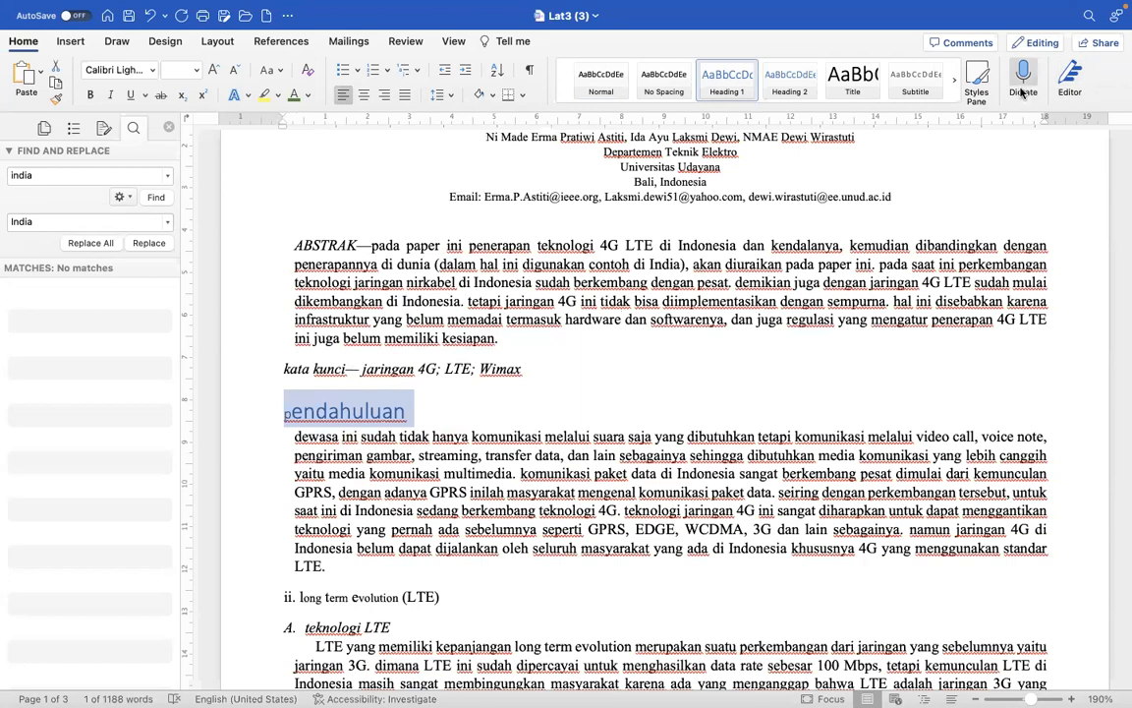
# - Modify the Heading 1 style to use black text, a 10 pt font size and bold
pyautogui.click(983, 82)
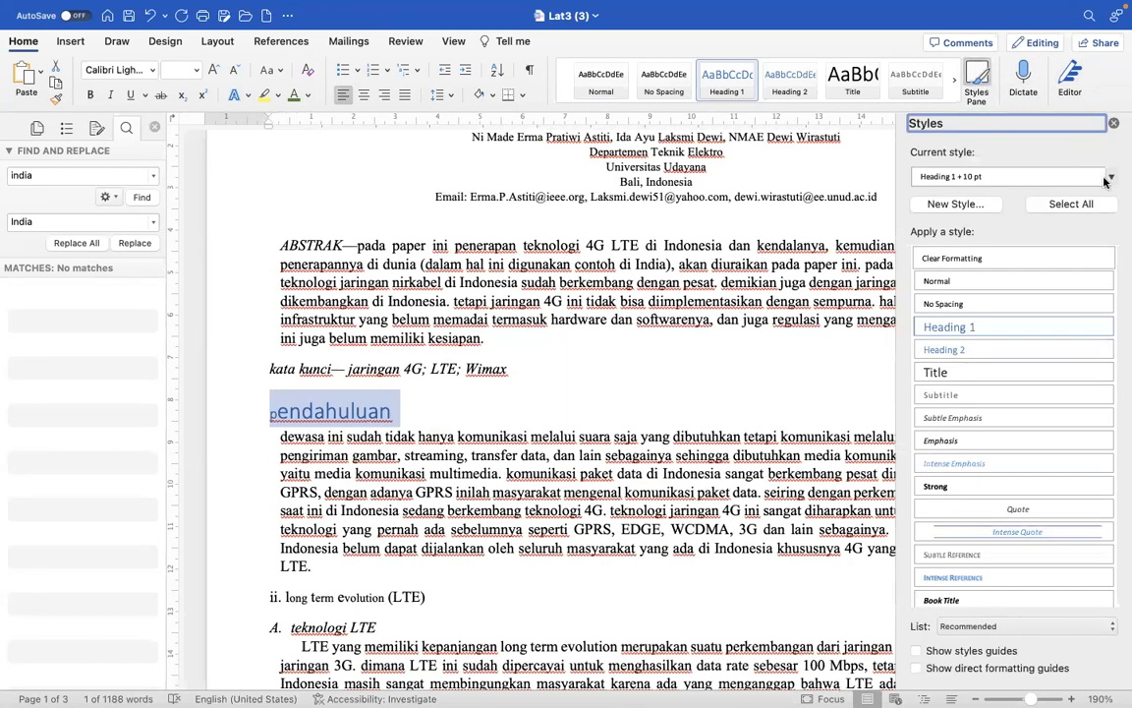
pyautogui.click(1113, 178)
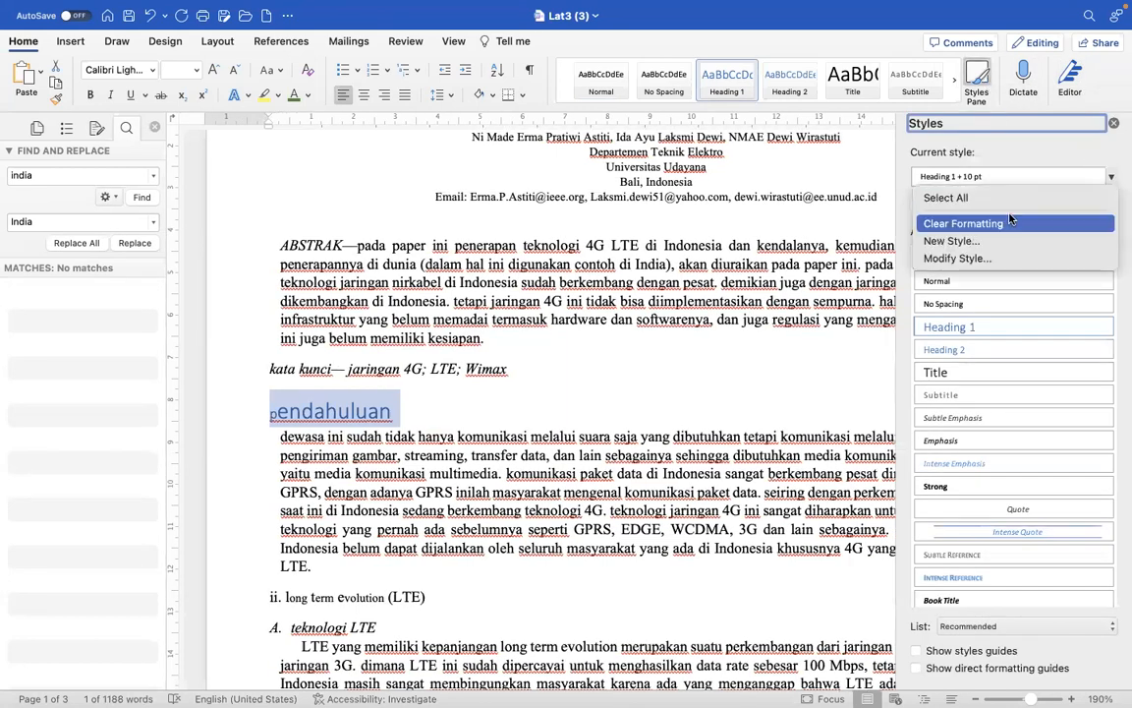
pyautogui.click(981, 255)
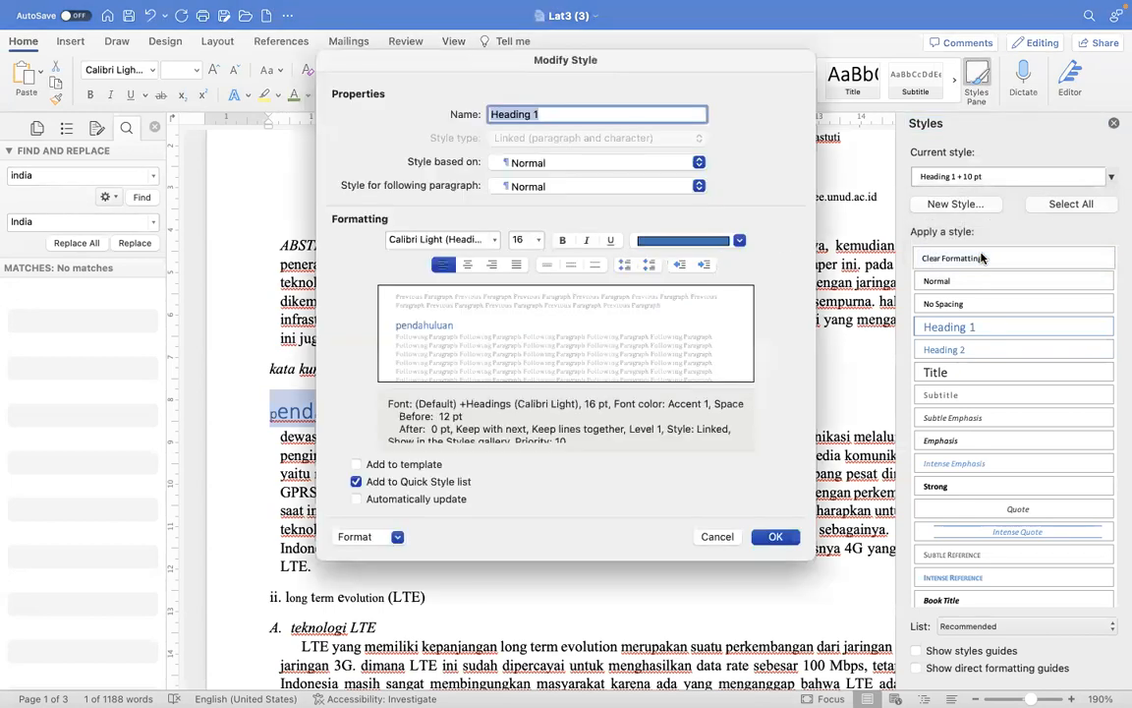
pyautogui.click(667, 242)
pyautogui.click(594, 280)
pyautogui.click(538, 240)
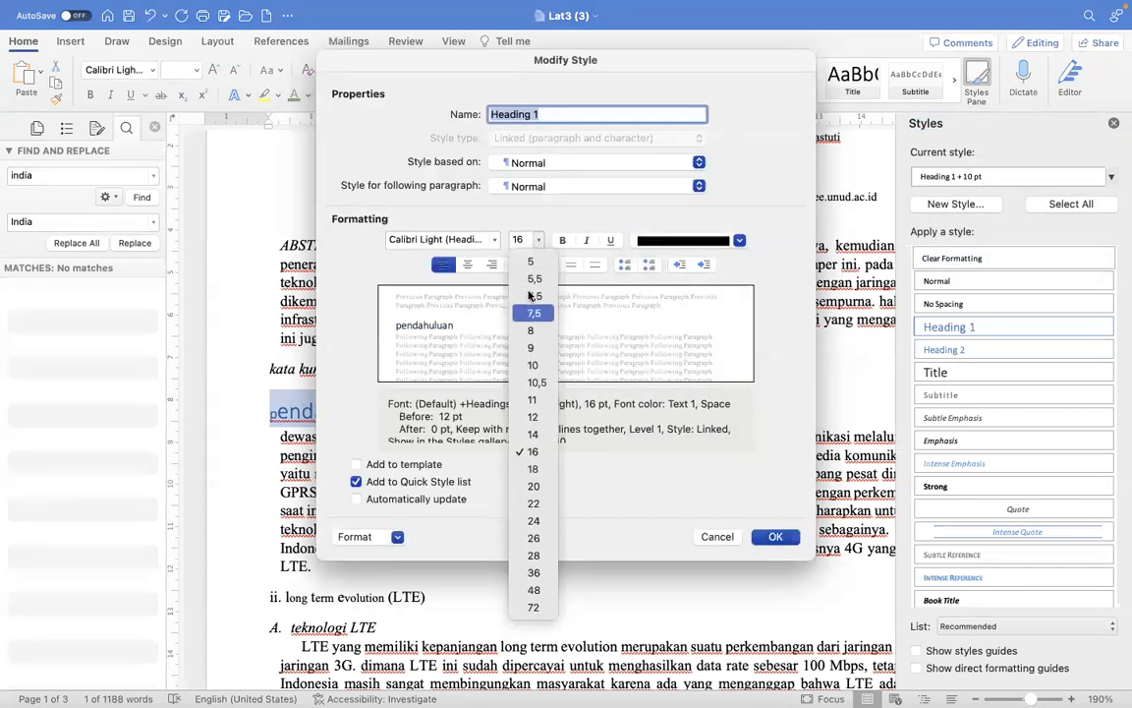
pyautogui.click(519, 366)
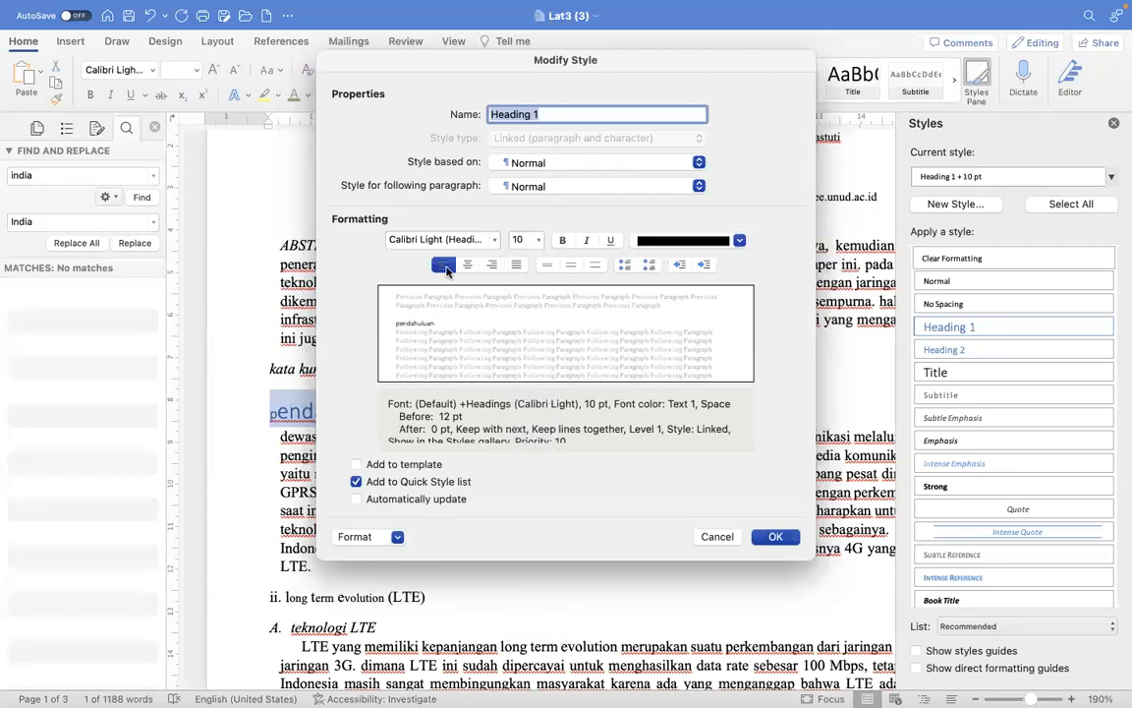
pyautogui.click(562, 241)
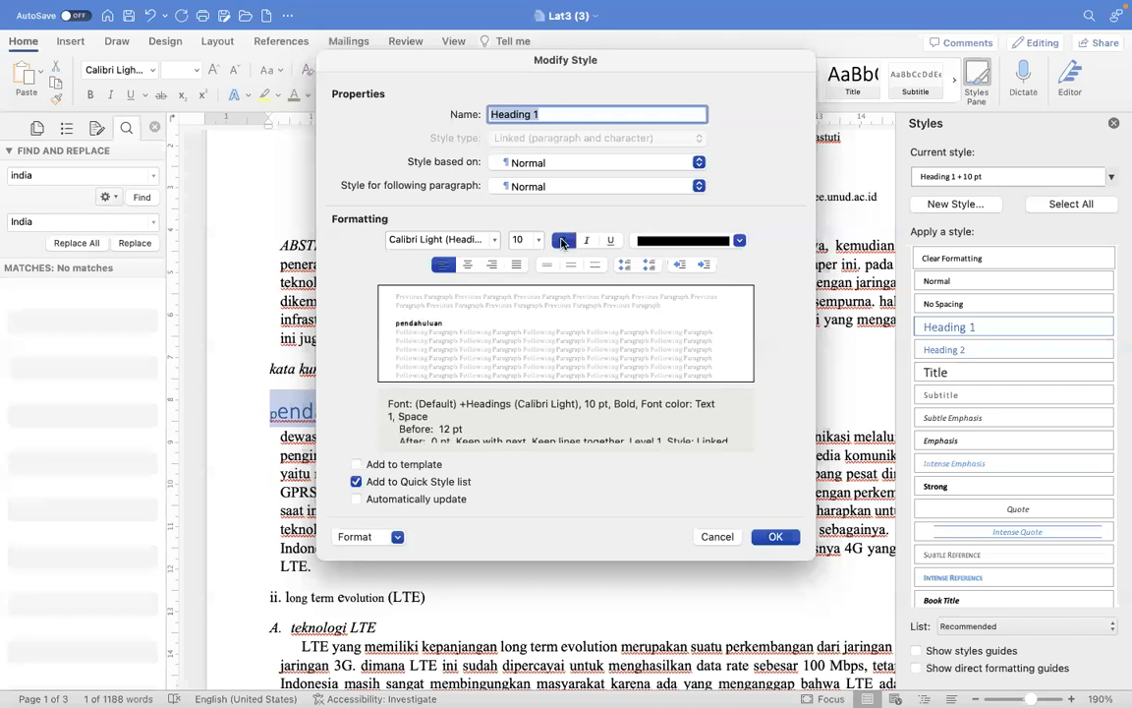
# - Set the Heading 1 style's paragraph spacing after to 12 pt
pyautogui.click(360, 540)
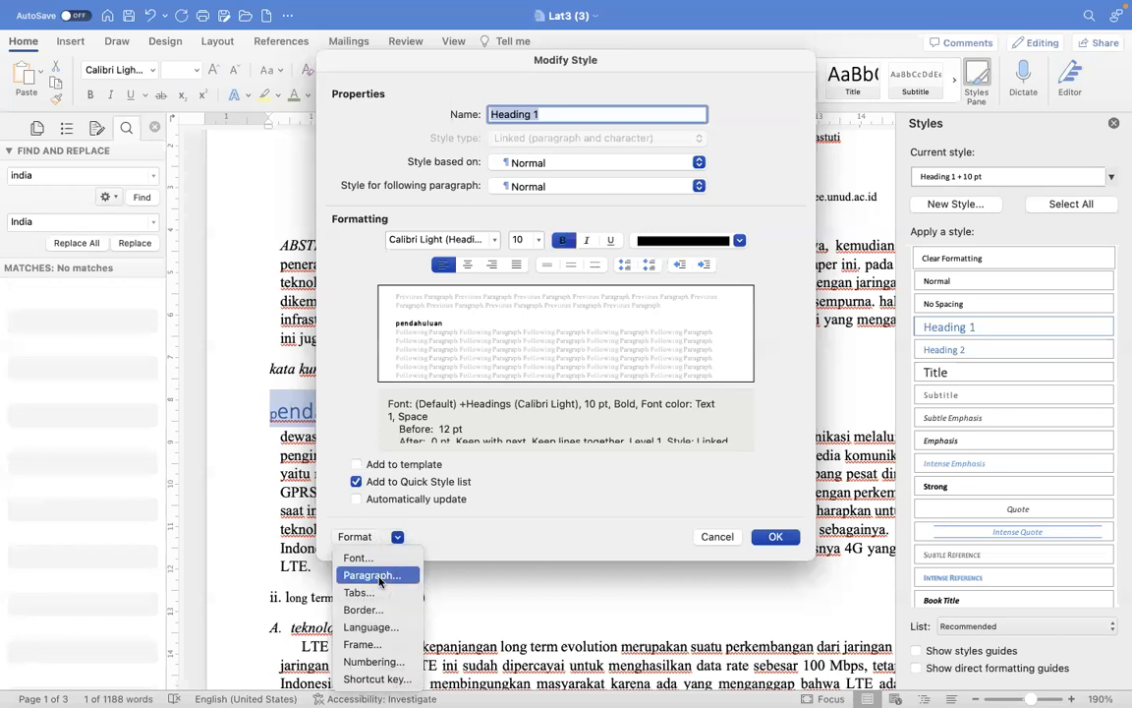
pyautogui.click(376, 579)
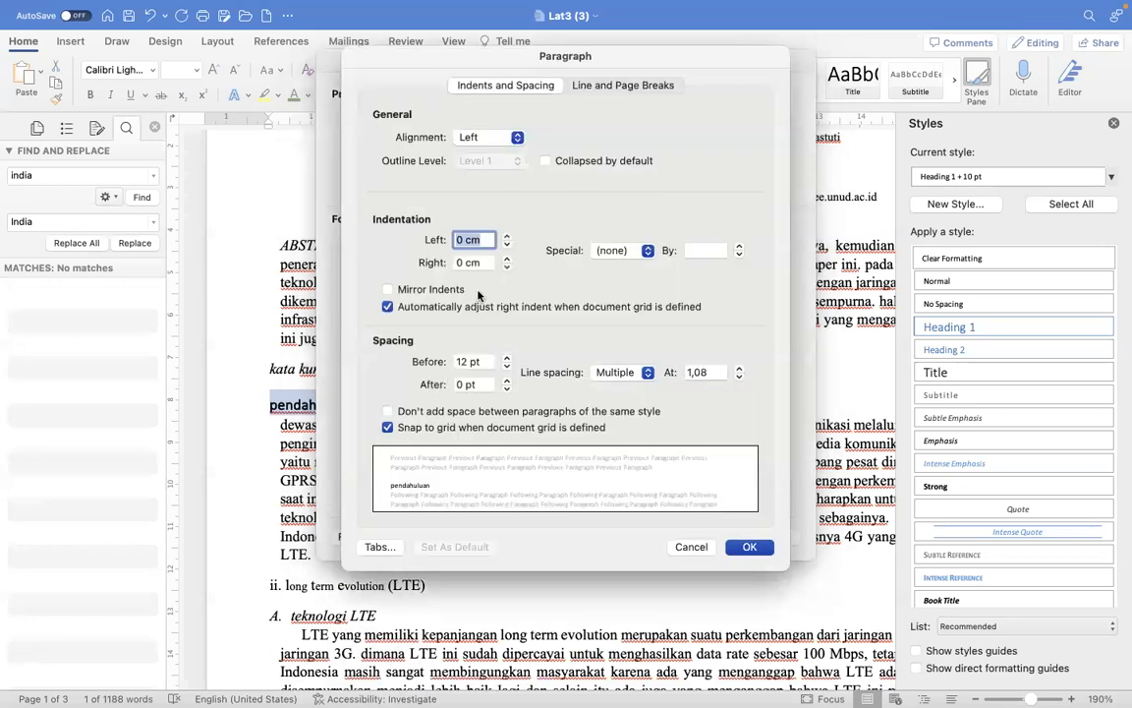
pyautogui.click(507, 382)
pyautogui.click(507, 381)
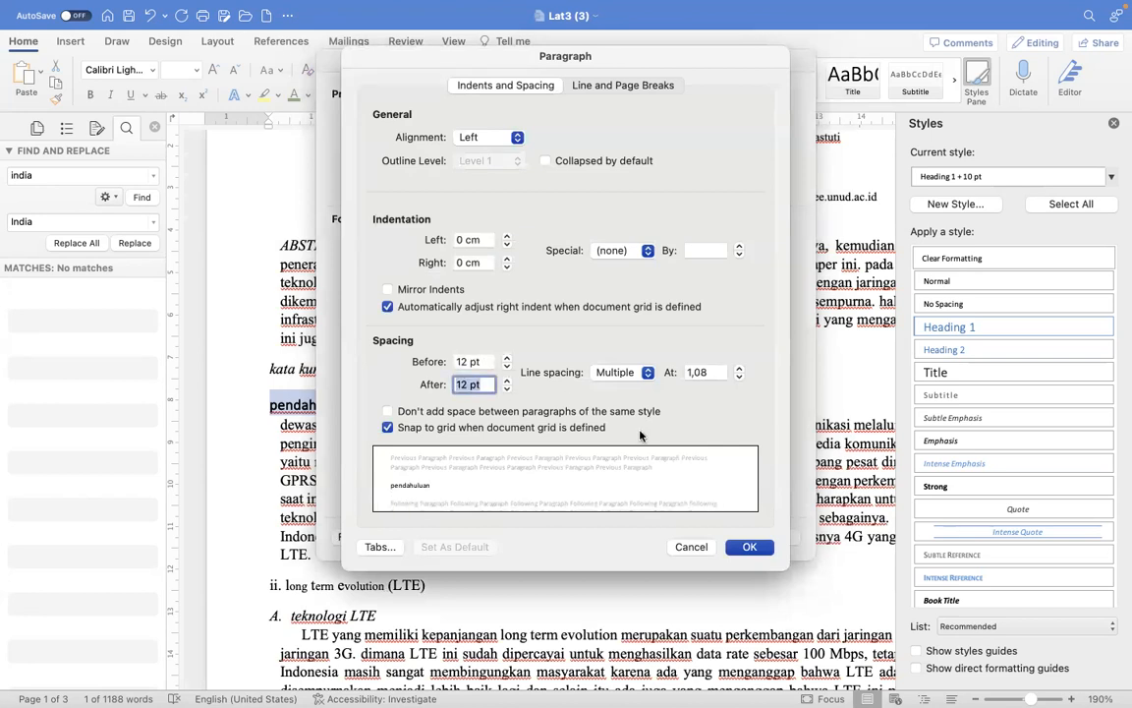
pyautogui.click(749, 547)
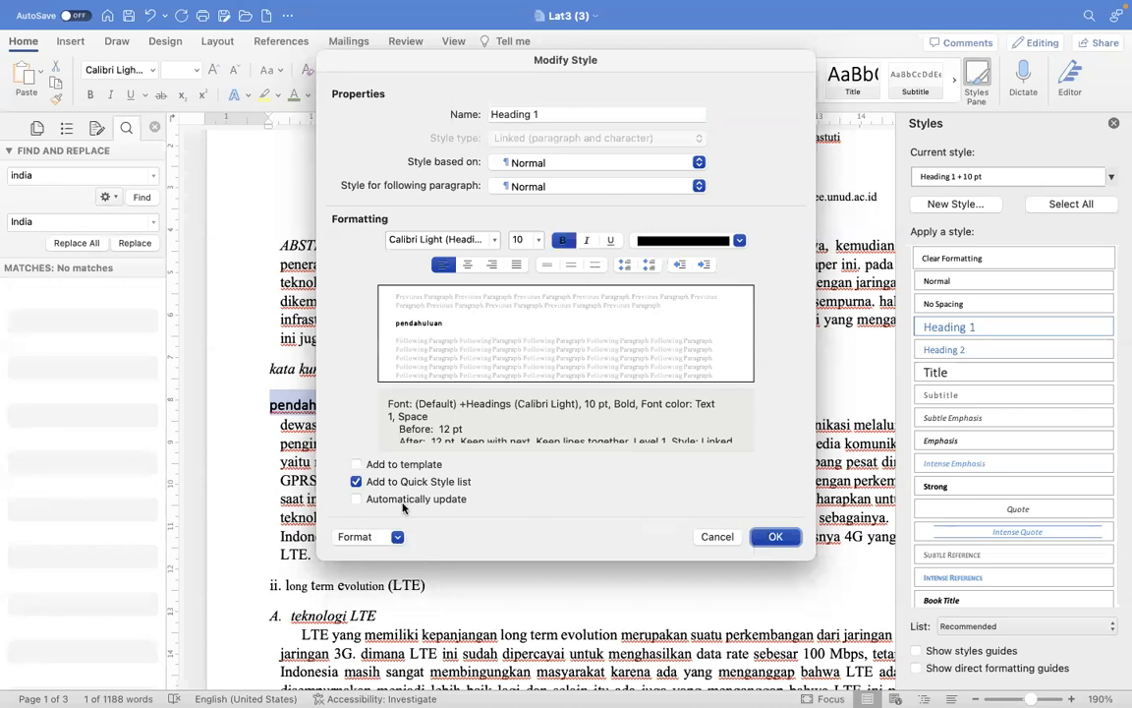
# - Set the Heading 1 style's line spacing to 1,5, save the style changes and close the style settings
pyautogui.click(384, 535)
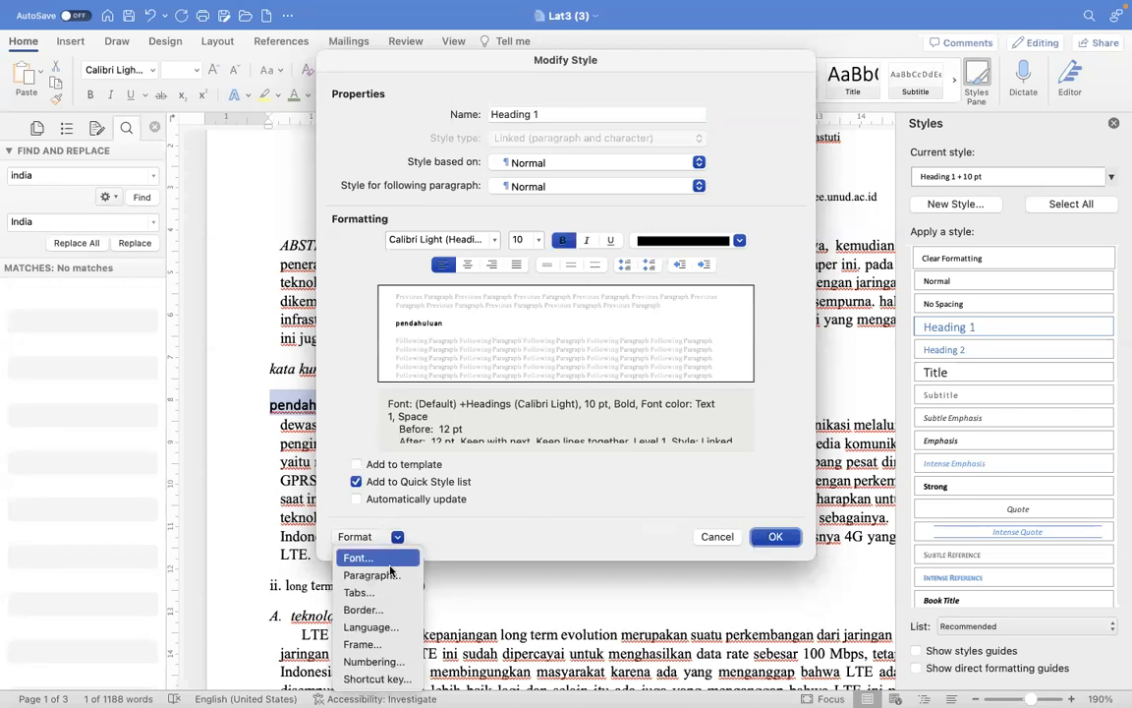
pyautogui.click(393, 573)
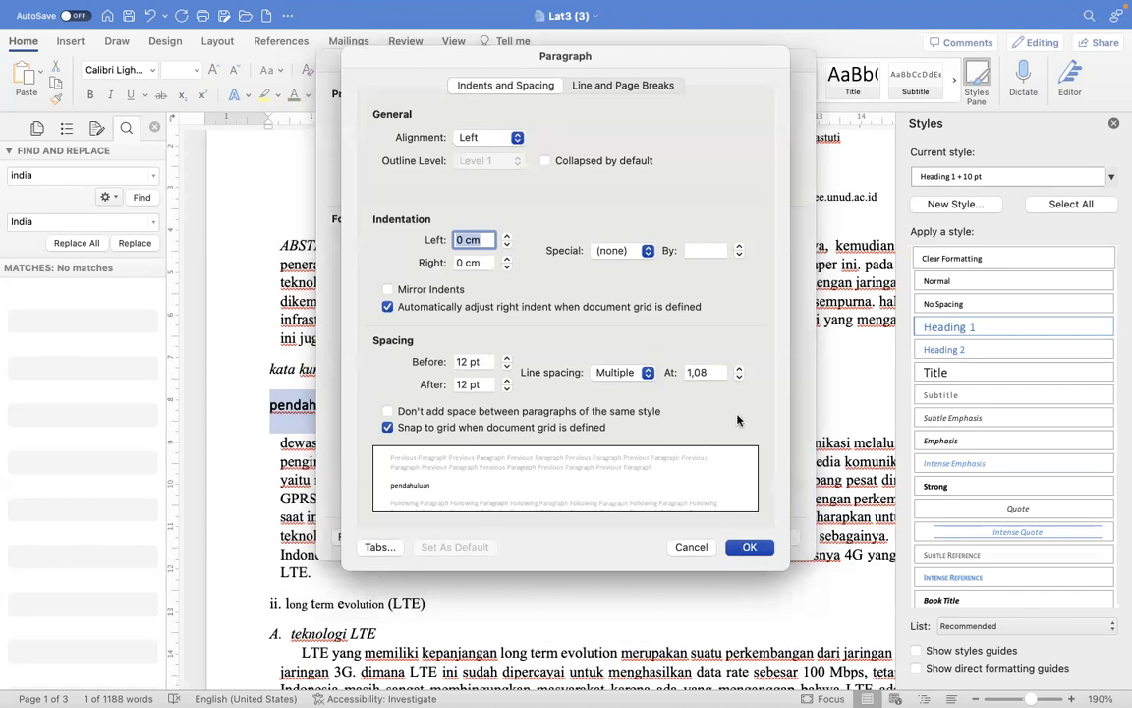
pyautogui.click(739, 367)
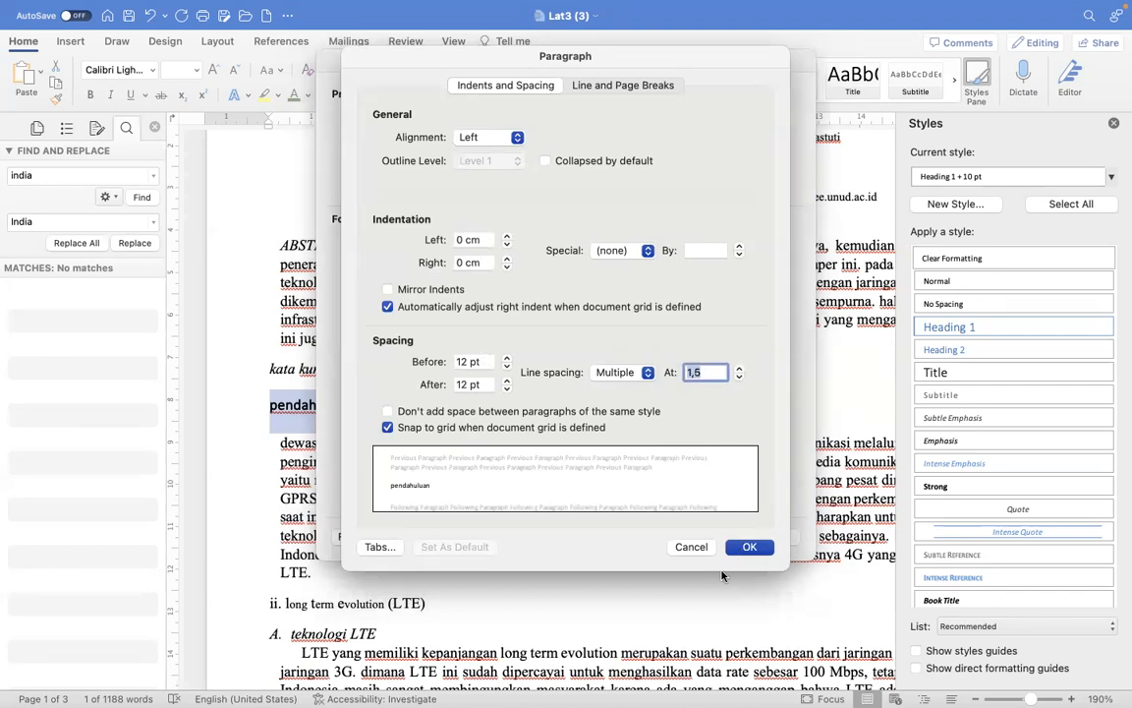
pyautogui.click(747, 548)
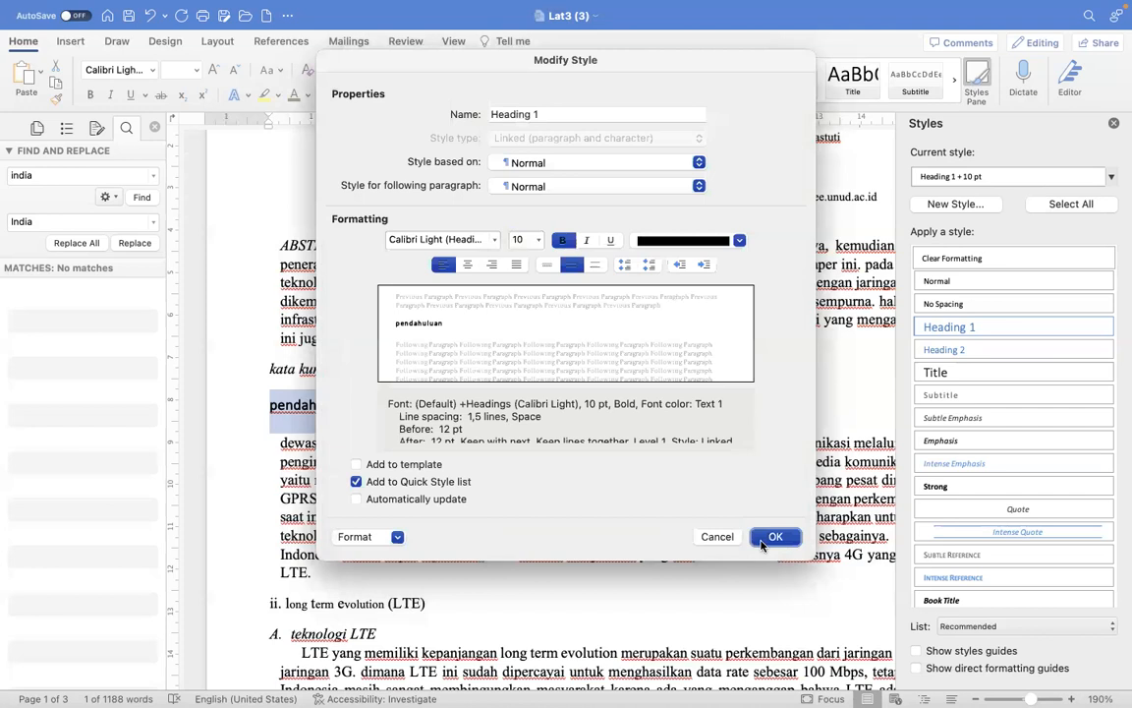
pyautogui.click(775, 537)
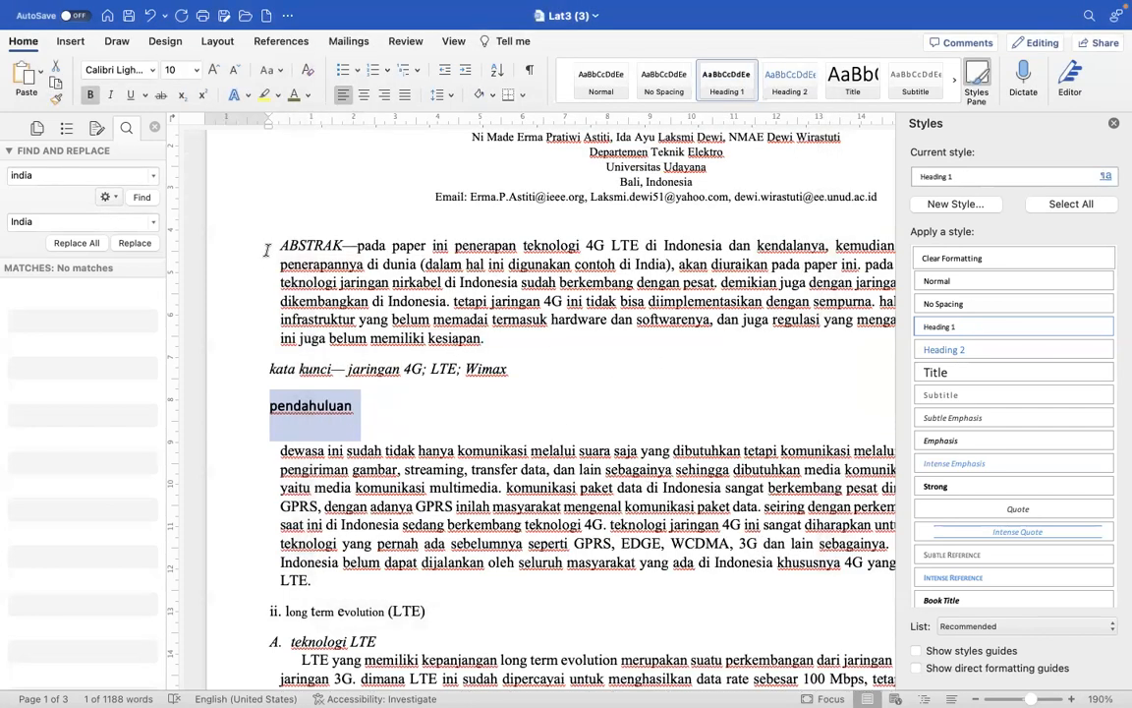
pyautogui.click(1113, 123)
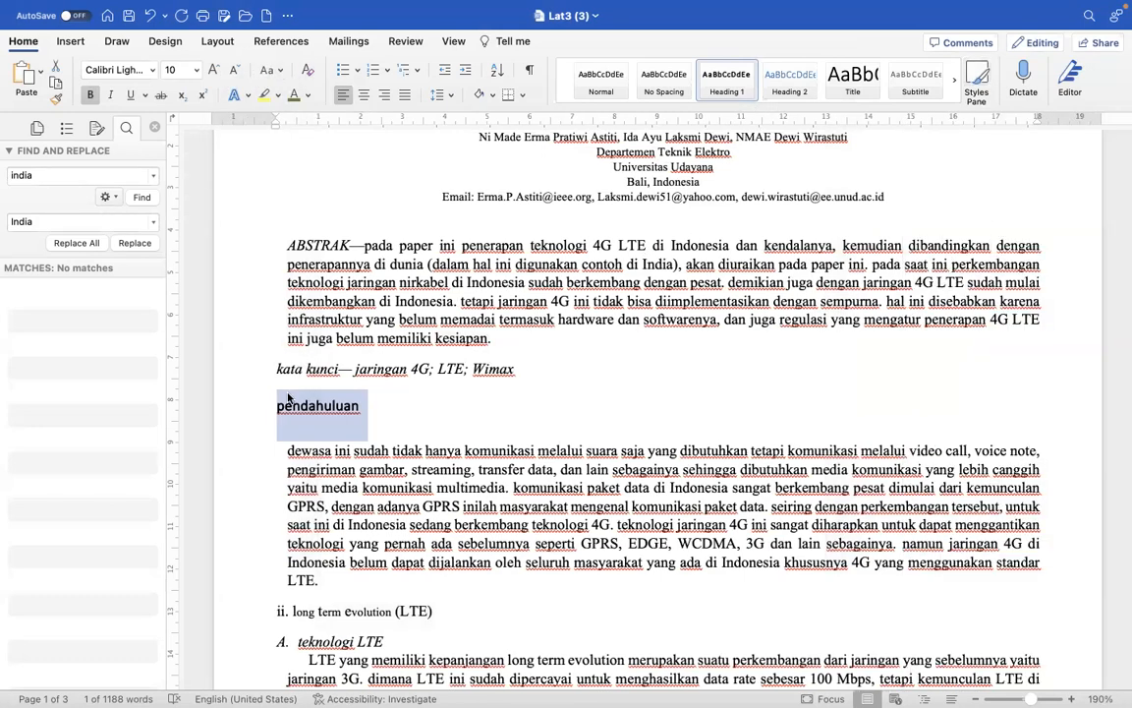
# - Change the case of the "pendahuluan" heading to Capitalize Each Word
pyautogui.click(274, 79)
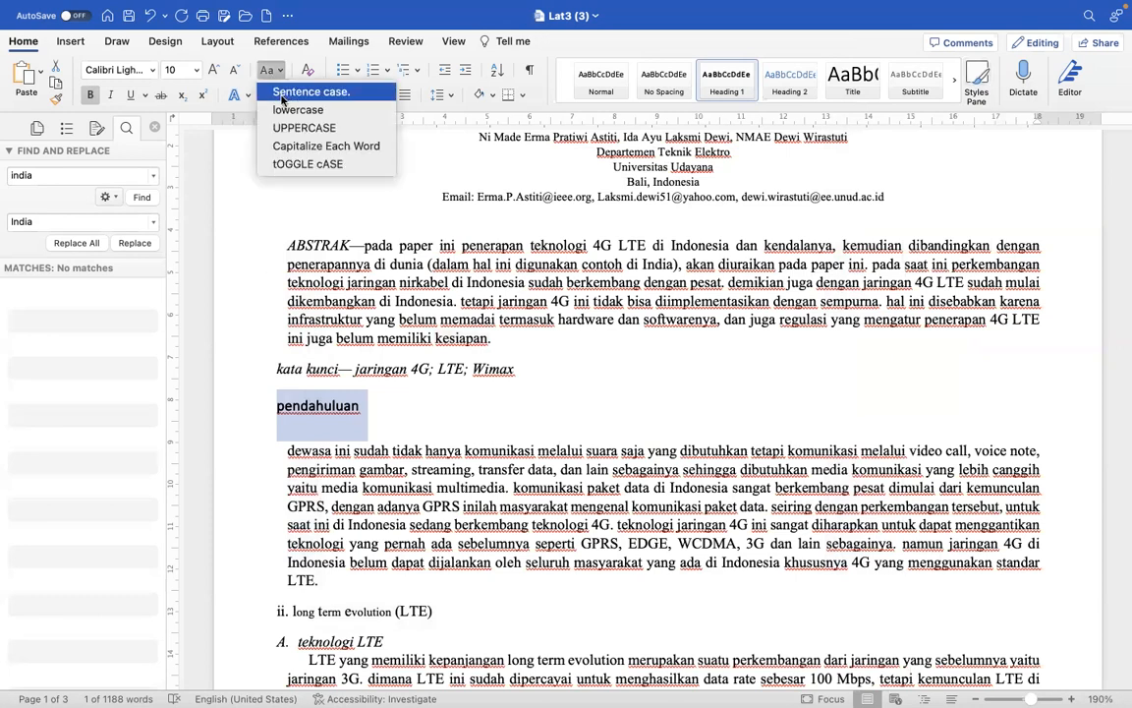
pyautogui.click(300, 146)
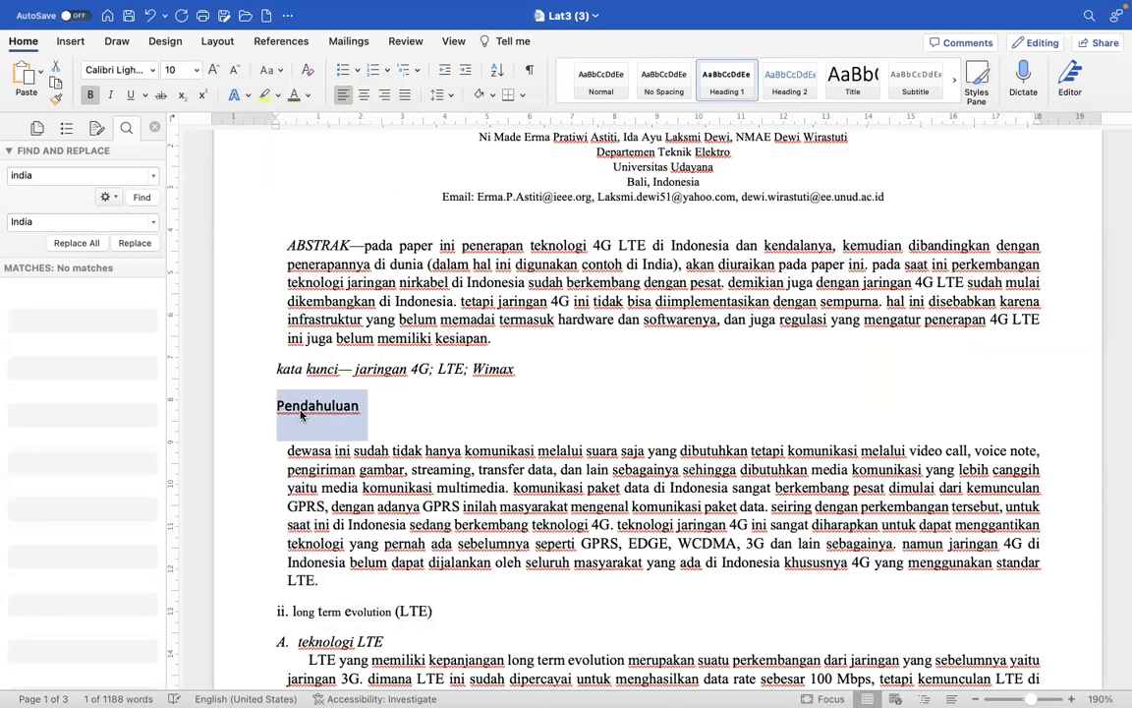
# - Try numbering the "Pendahuluan" heading with "I." and reapply the Heading 1 style to it
pyautogui.click(278, 411)
pyautogui.click(278, 408)
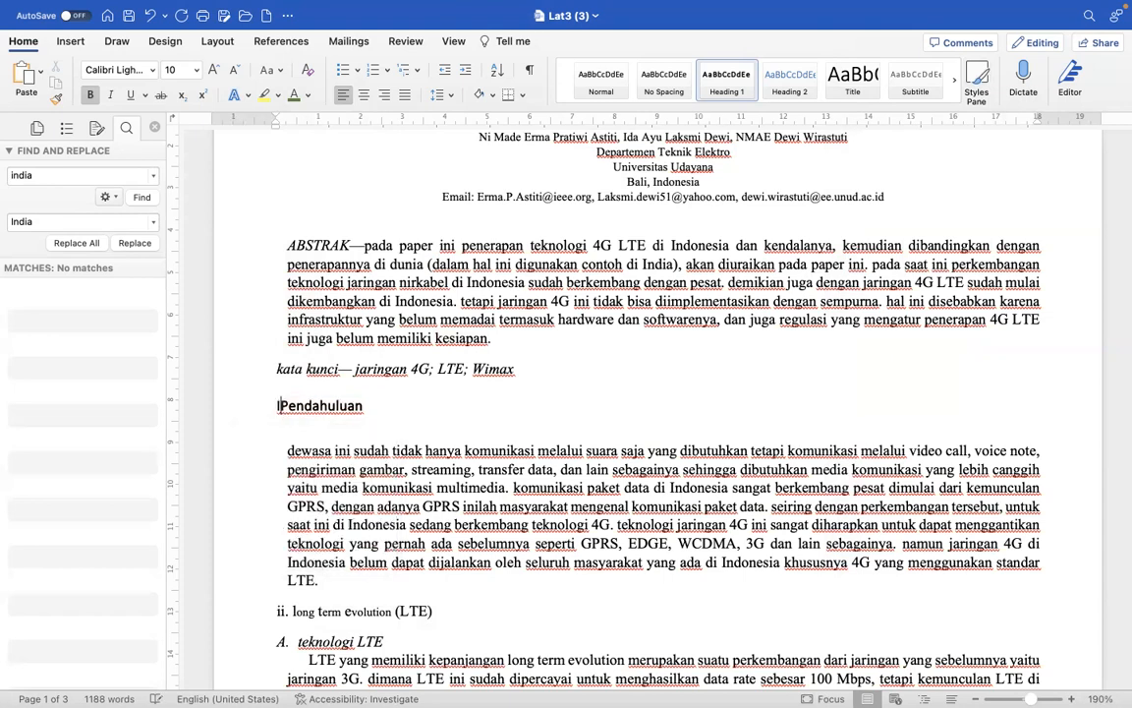
pyautogui.write('I.')
pyautogui.press('space')
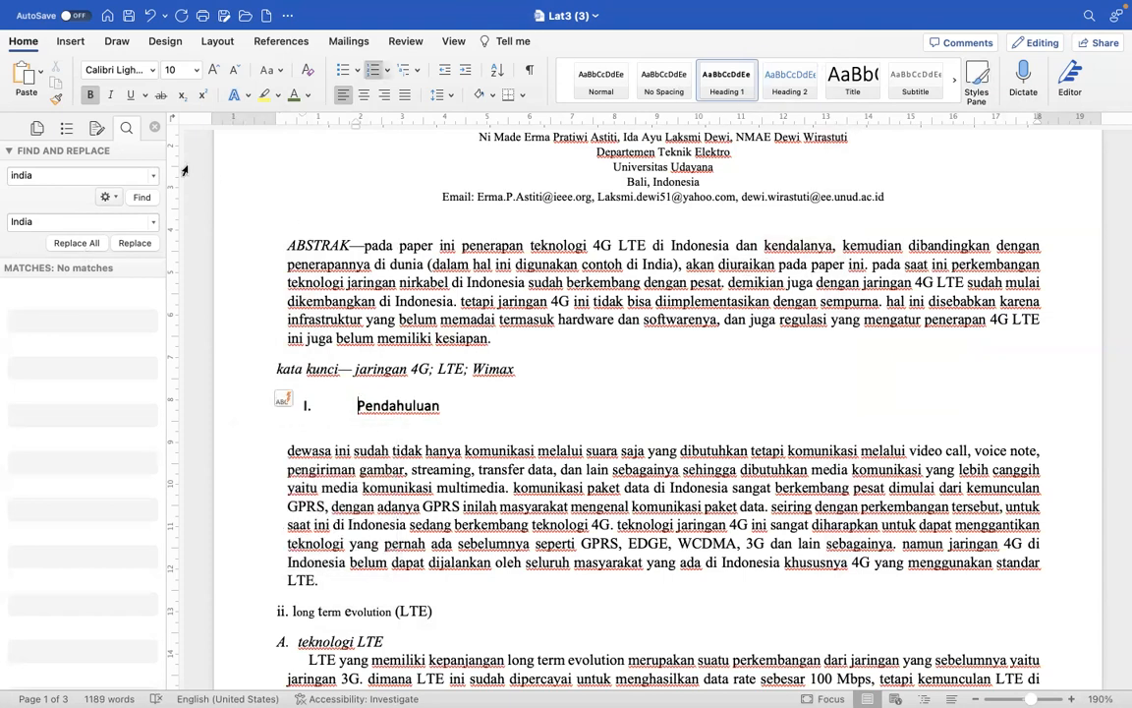
pyautogui.click(95, 128)
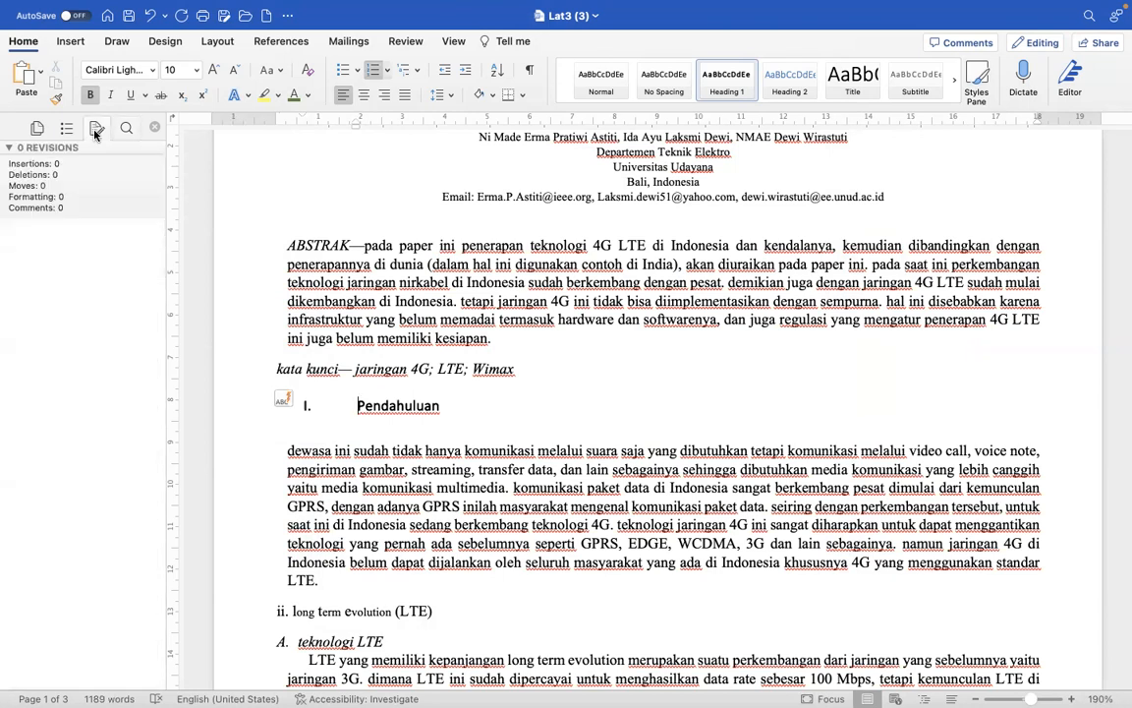
pyautogui.doubleClick(412, 405)
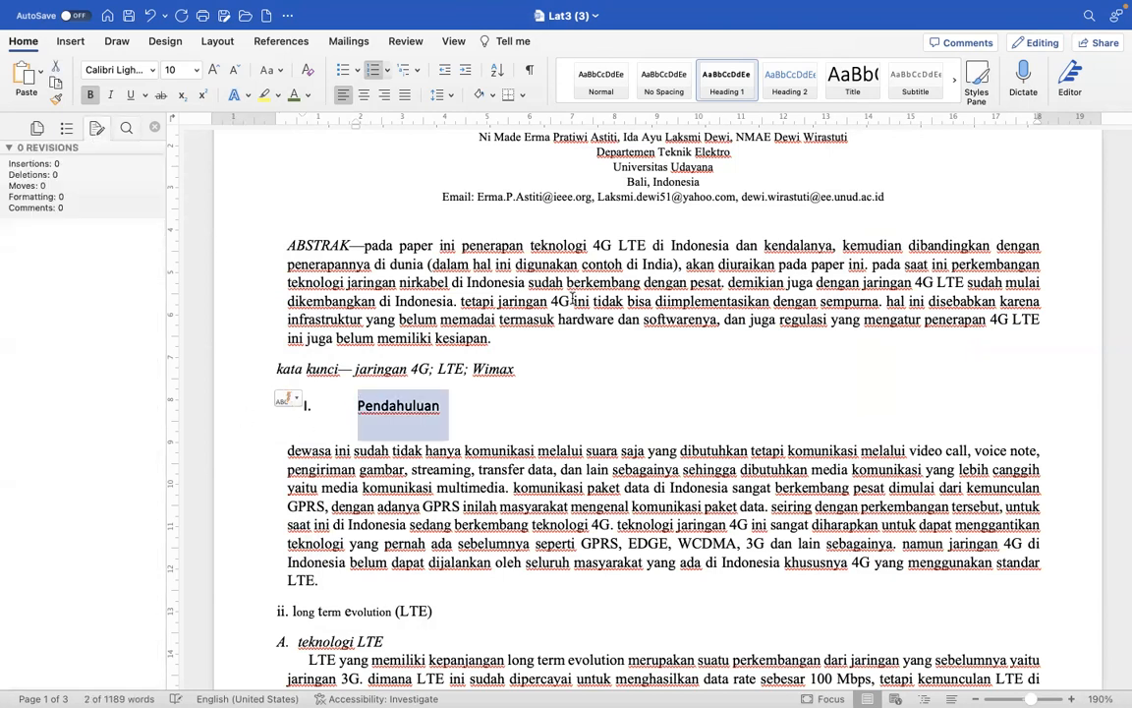
pyautogui.click(722, 82)
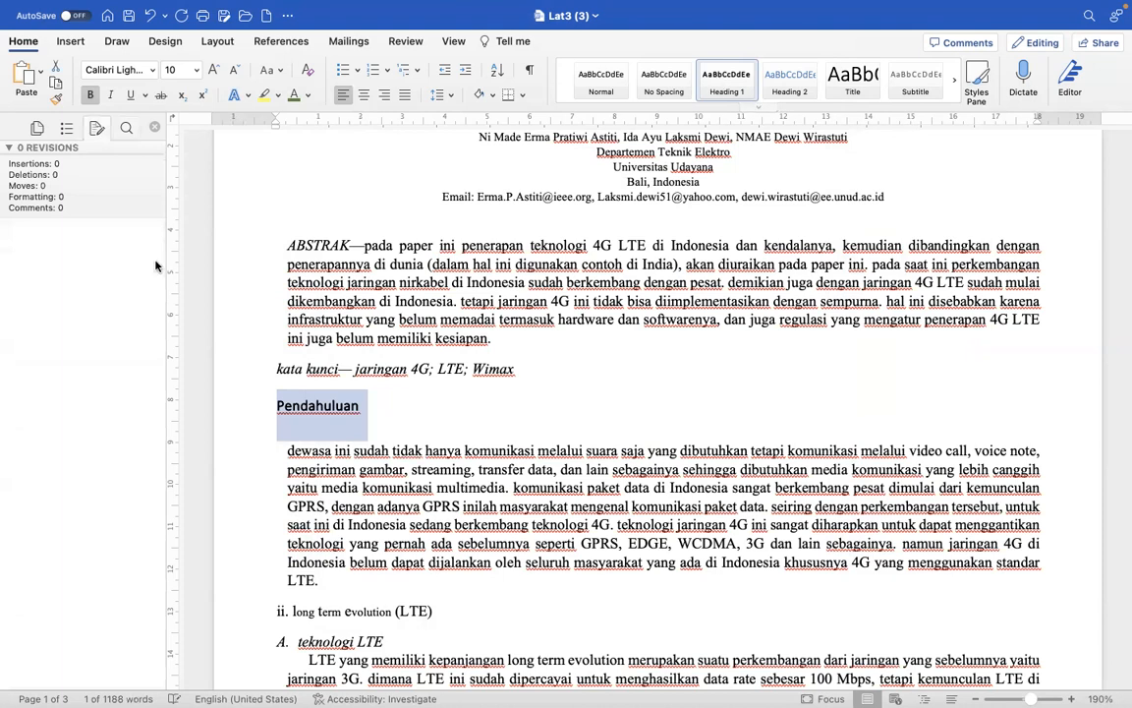
# - Show the document's heading outline and add the Roman numeral "I." in front of the "Pendahuluan" heading
pyautogui.click(67, 129)
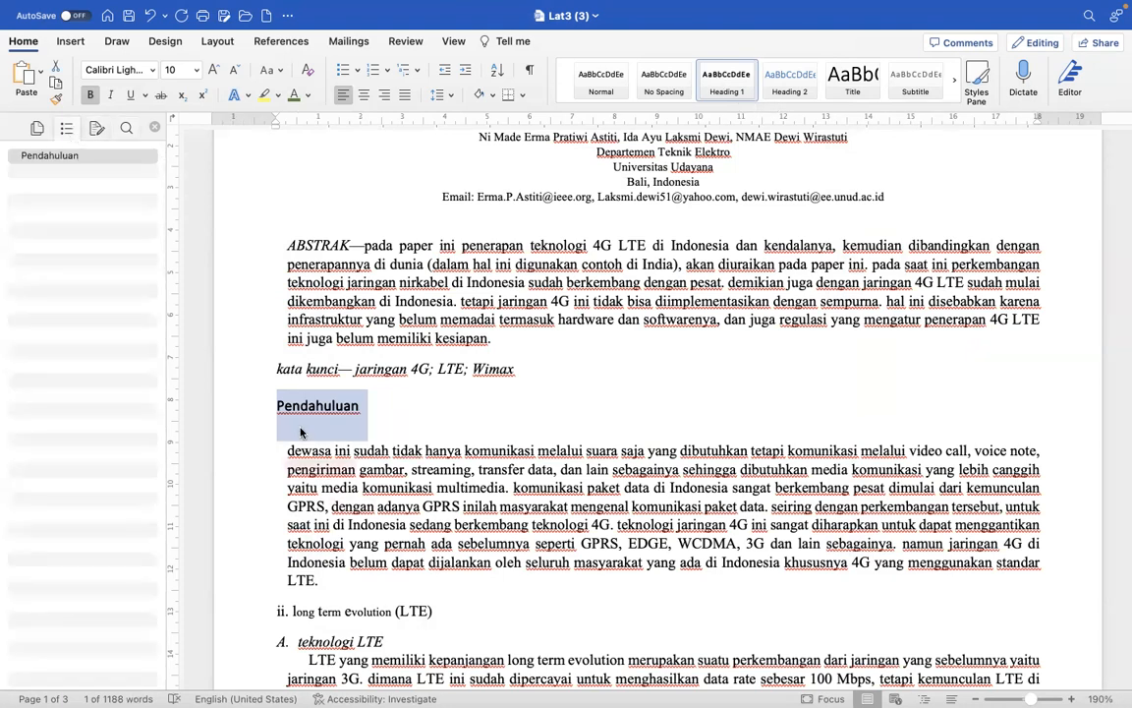
pyautogui.click(275, 407)
pyautogui.write('I.')
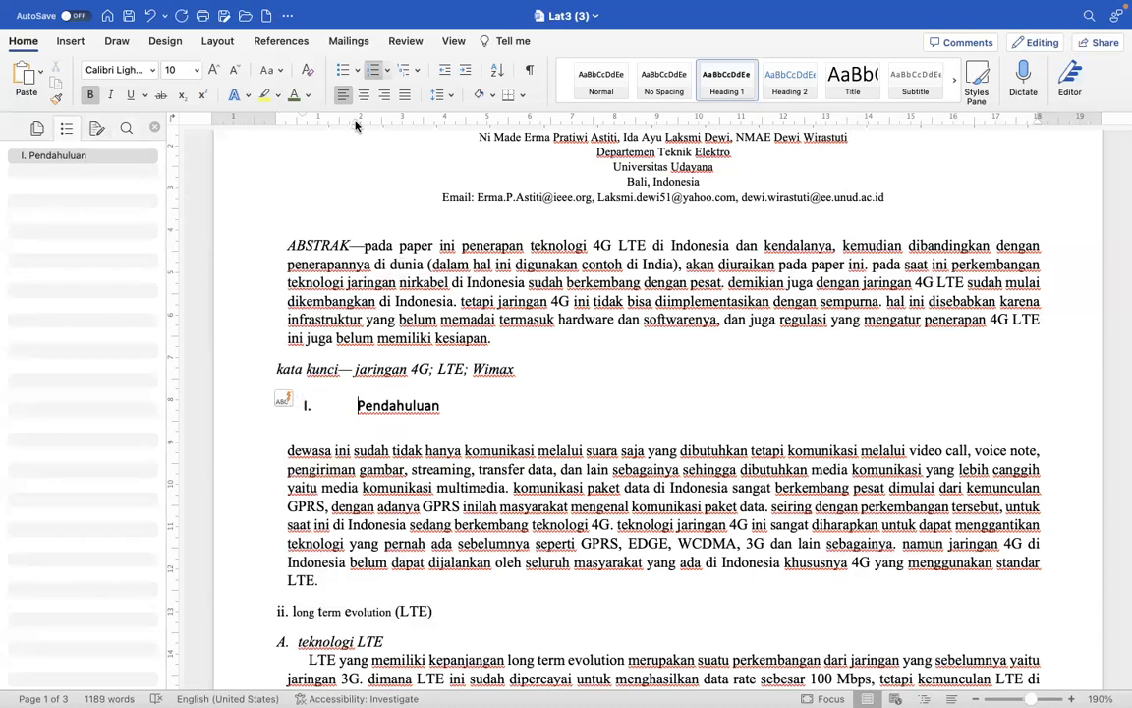
# - Shift the numbered "Pendahuluan" heading back to the left margin and set the whole document's line spacing to 1,5
pyautogui.moveTo(353, 126); pyautogui.dragTo(304, 124)
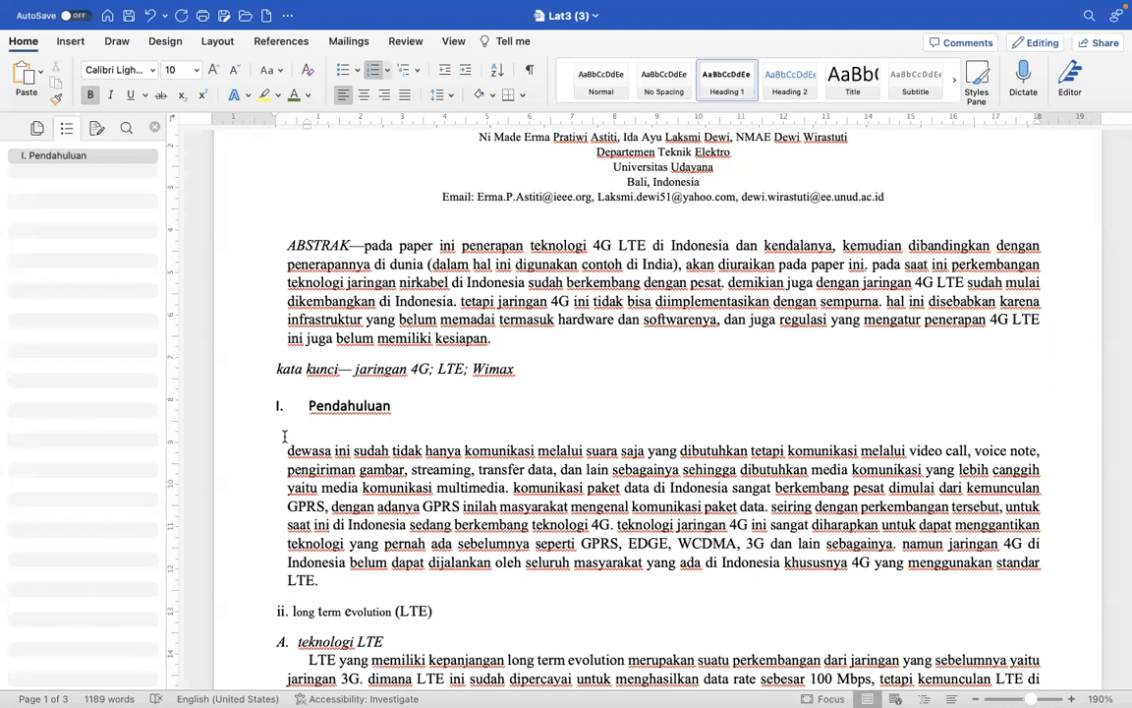
pyautogui.press('super+a')
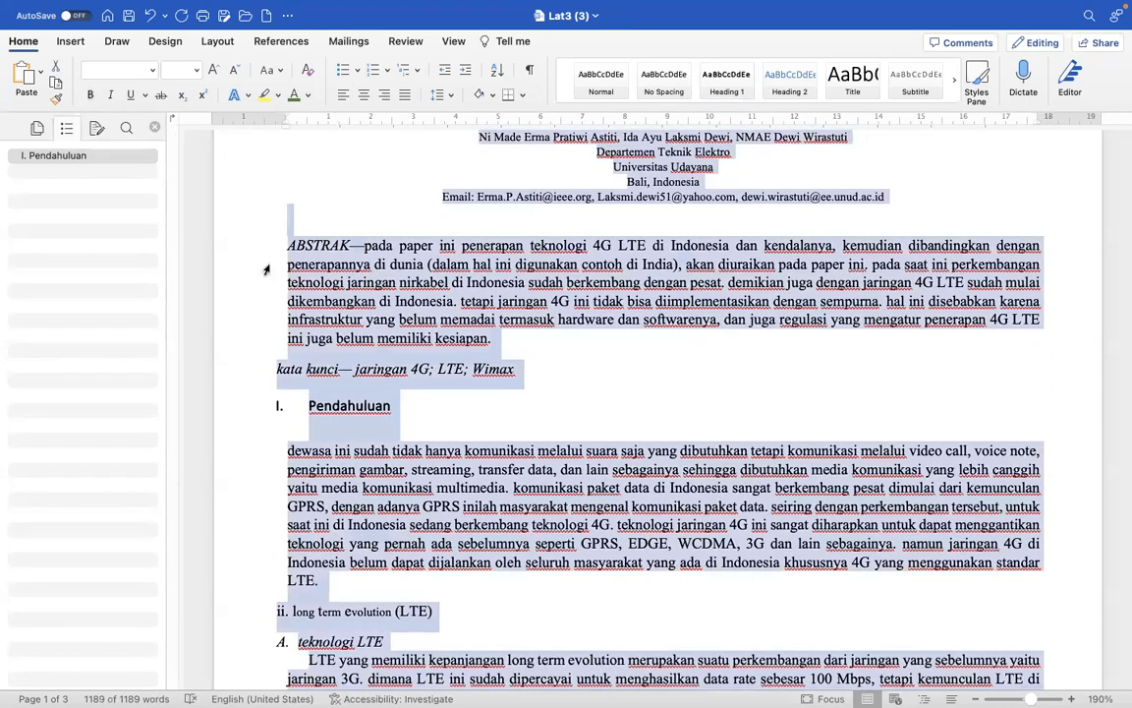
pyautogui.click(439, 94)
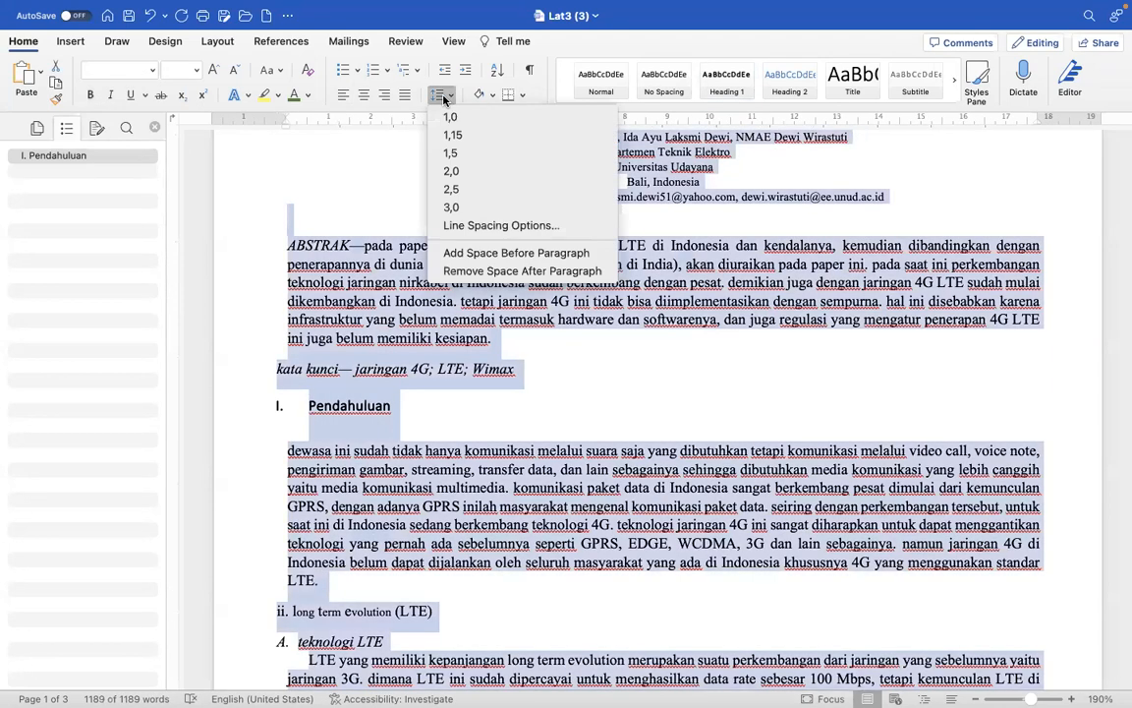
pyautogui.click(456, 152)
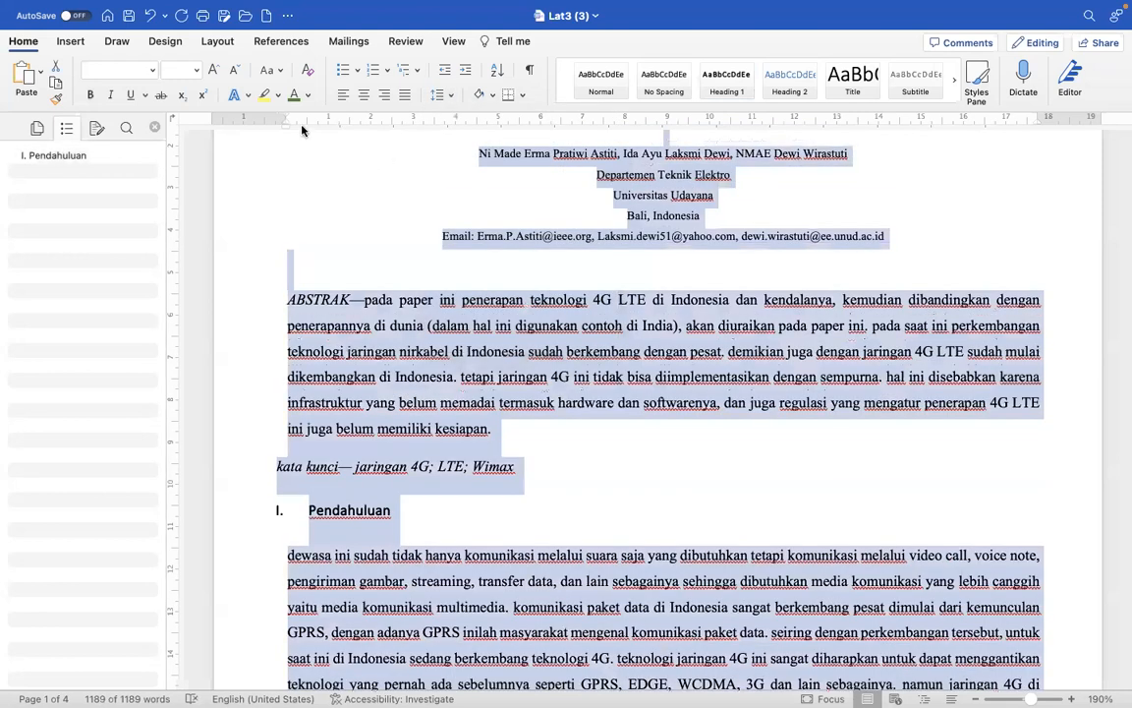
# - Indent the first line of all paragraphs by about 1 cm, then return the "Pendahuluan" heading's number to the left margin
pyautogui.moveTo(287, 116); pyautogui.dragTo(328, 119)
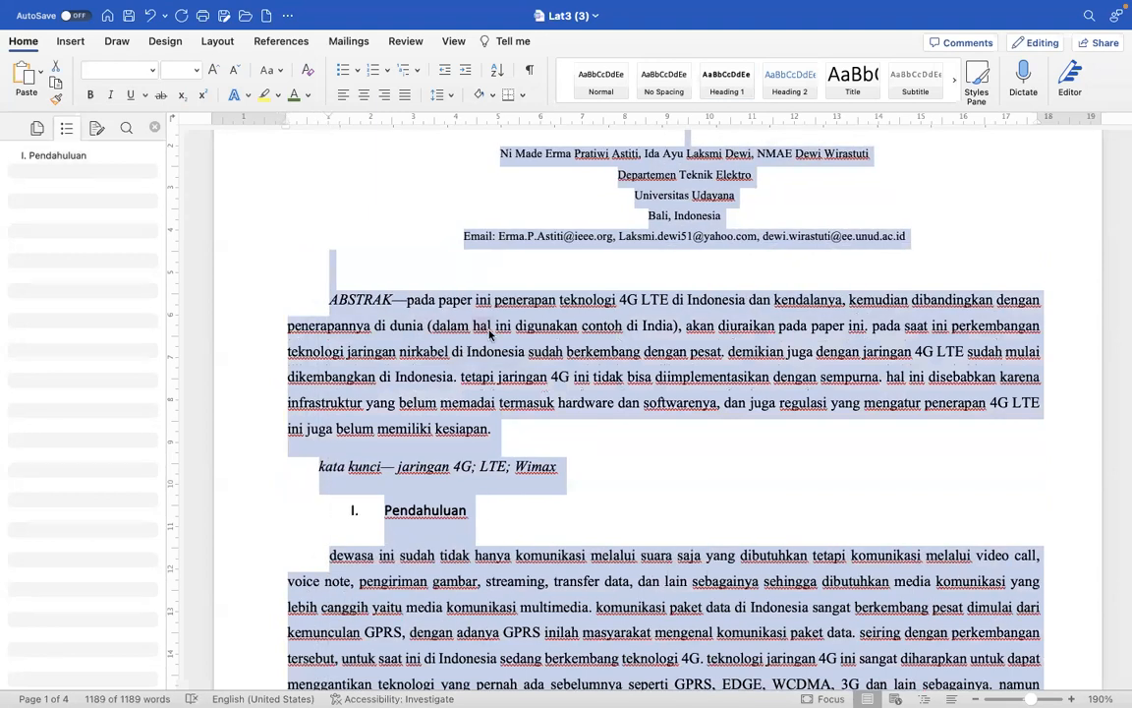
pyautogui.click(481, 606)
pyautogui.click(268, 528)
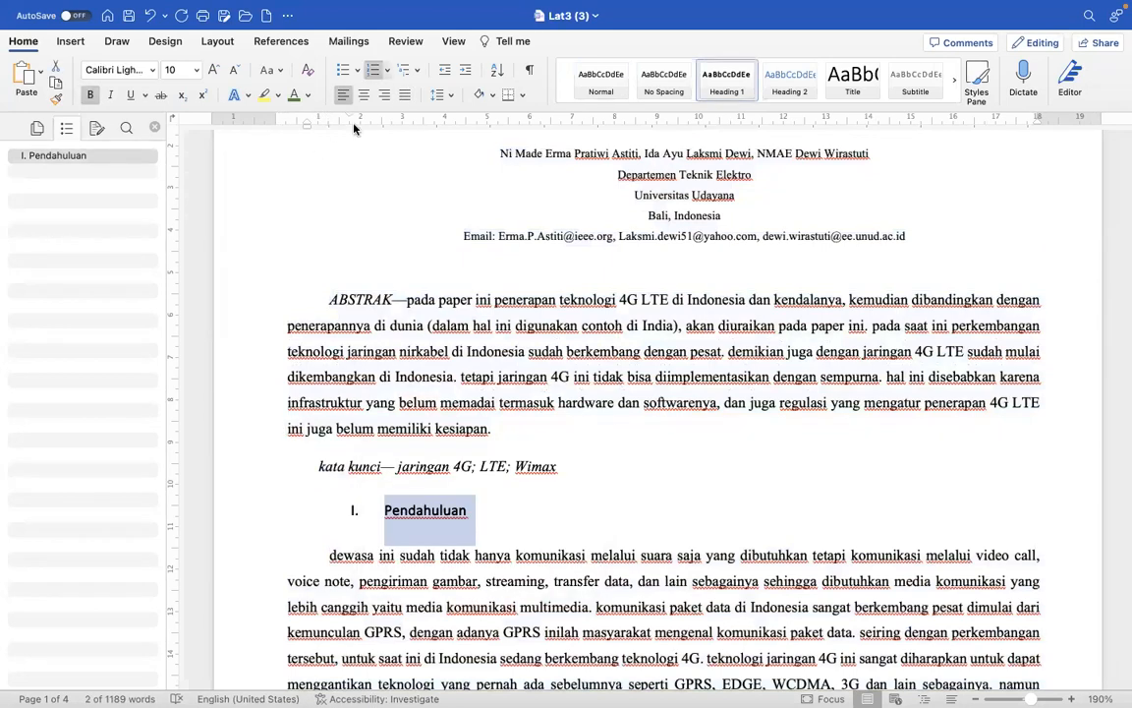
pyautogui.moveTo(347, 116); pyautogui.dragTo(278, 119)
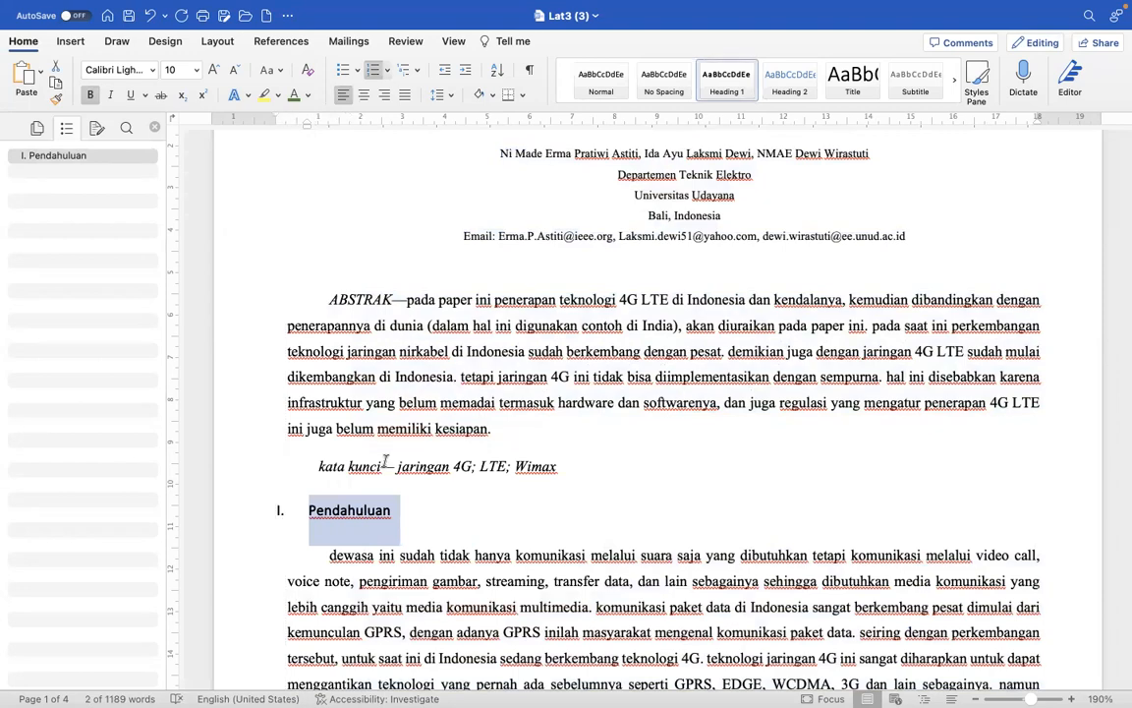
# - Change the case of the entire document's text to Sentence case
pyautogui.scroll(-3, 385, 462)
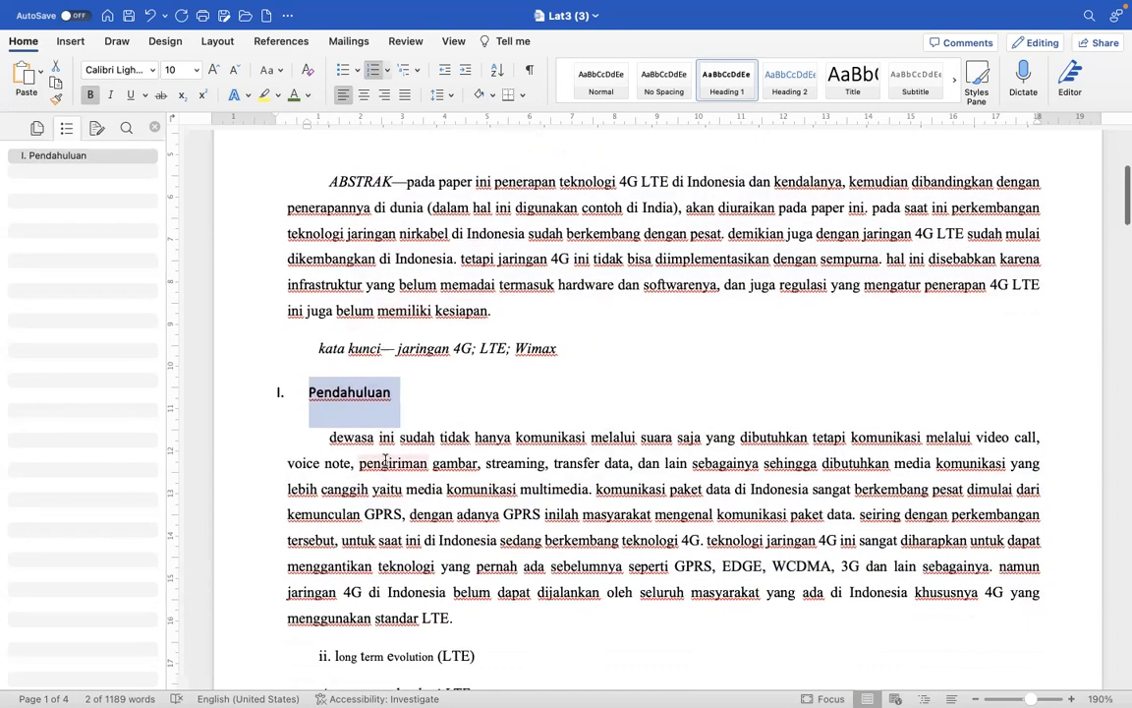
pyautogui.scroll(-3, 359, 518)
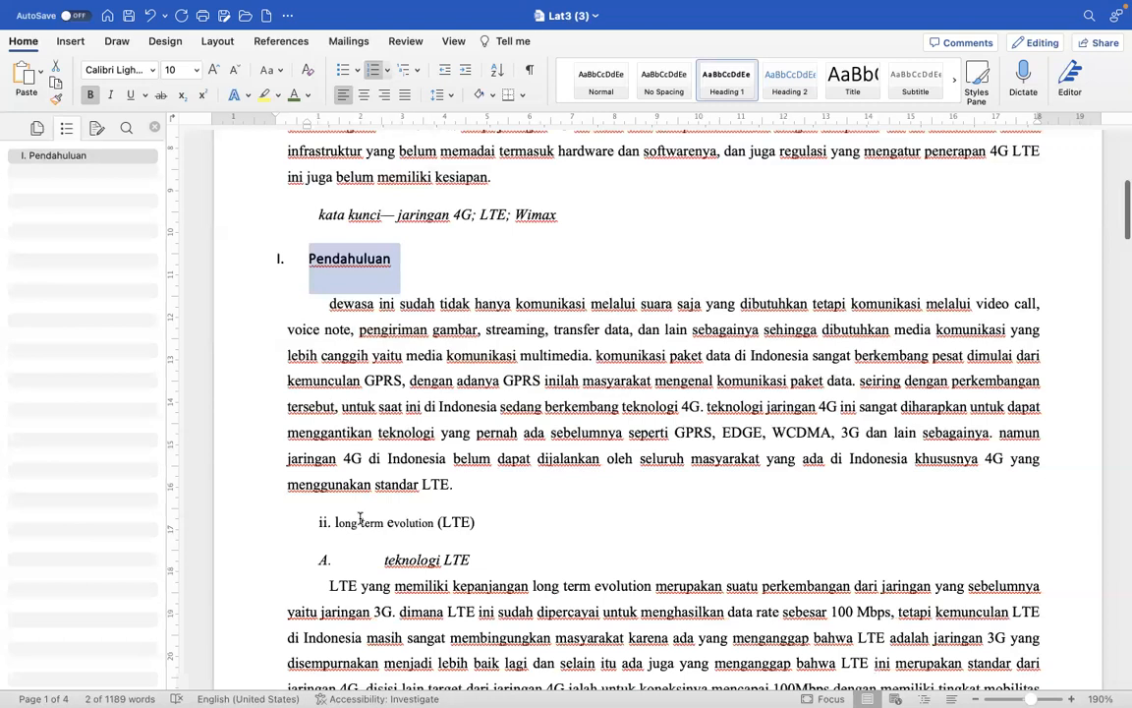
pyautogui.tripleClick(259, 312)
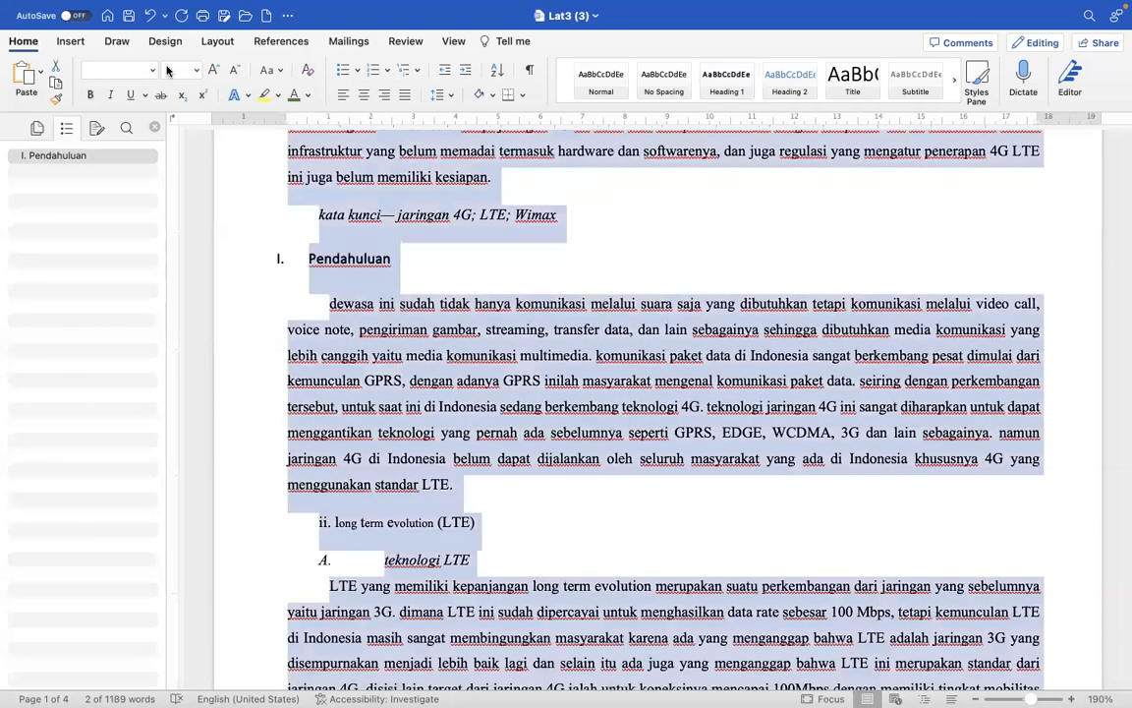
pyautogui.click(273, 75)
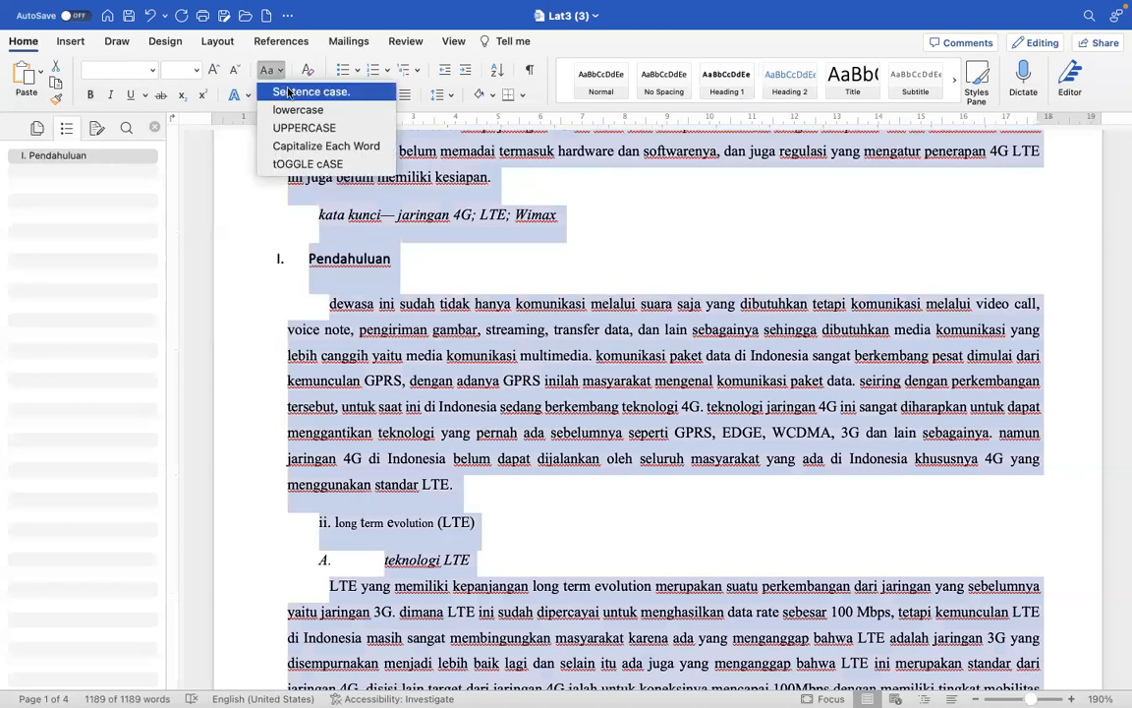
pyautogui.click(311, 91)
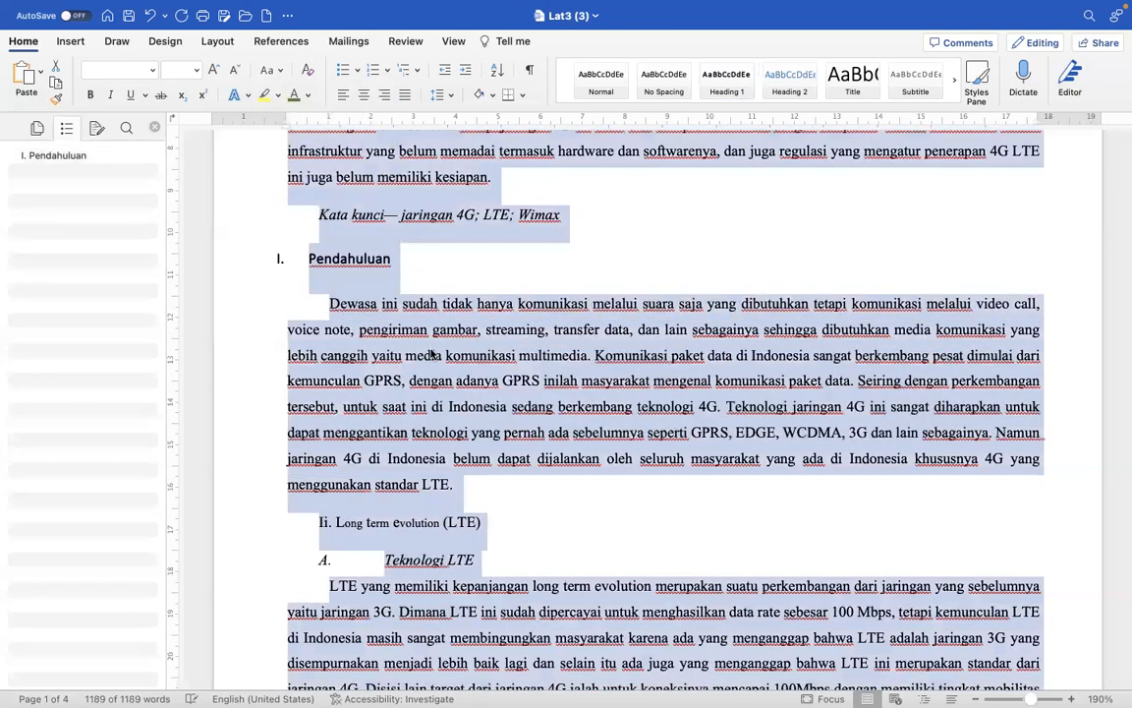
pyautogui.rightClick(442, 355)
pyautogui.click(614, 531)
# - Apply Heading 1 to the "Long term evolution (LTE)" heading and copy the "Pendahuluan" heading's formatting onto its text
pyautogui.scroll(-2, 609, 534)
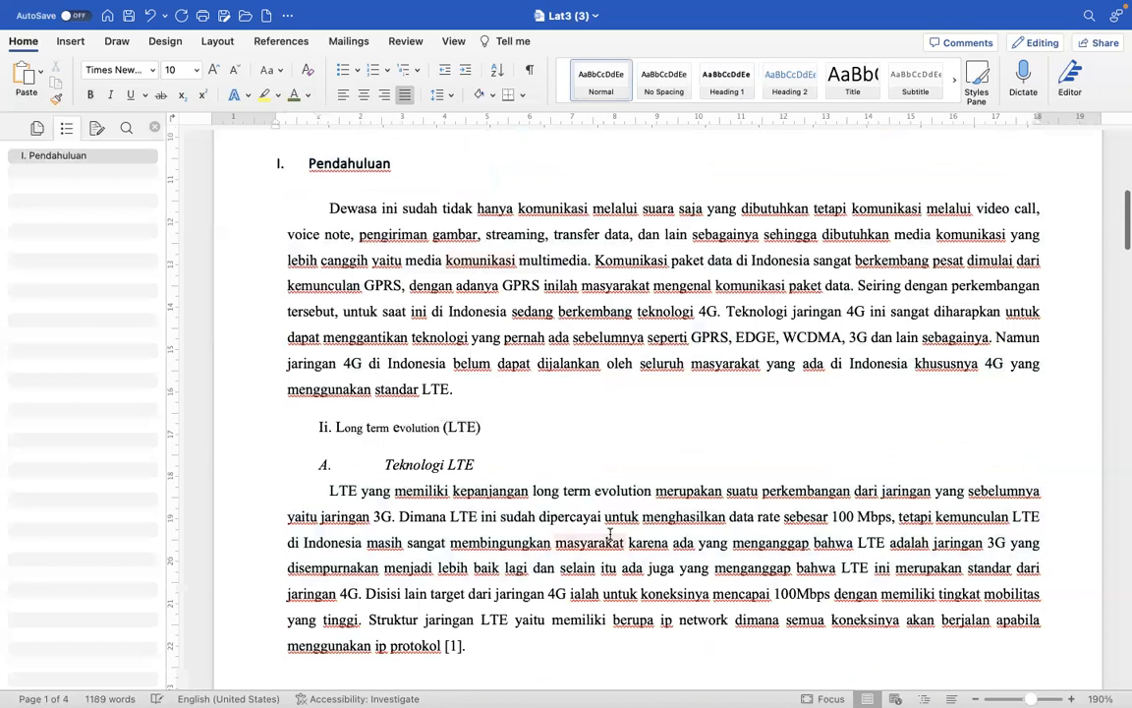
pyautogui.click(273, 428)
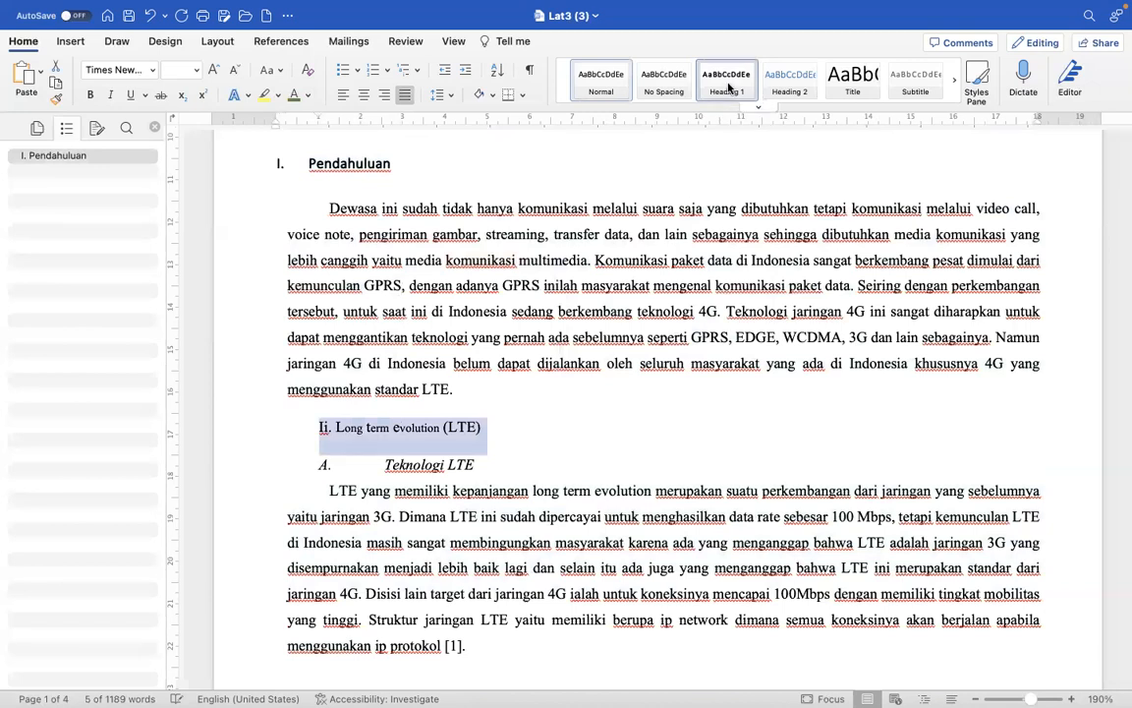
pyautogui.click(729, 87)
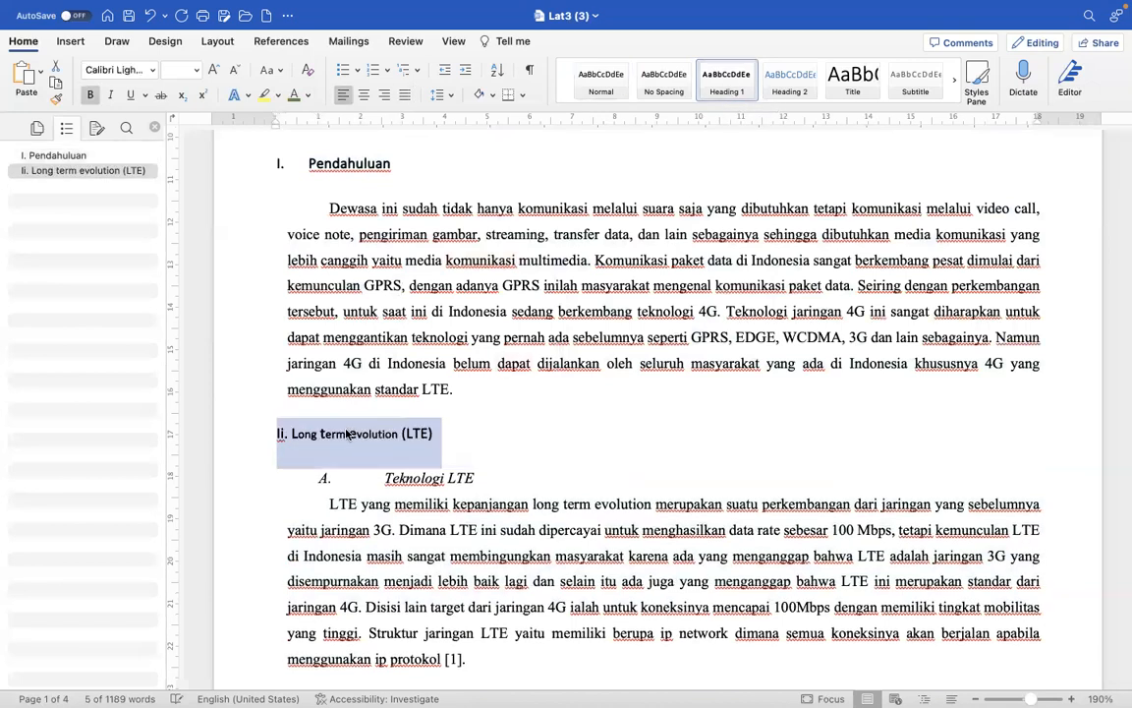
pyautogui.doubleClick(324, 163)
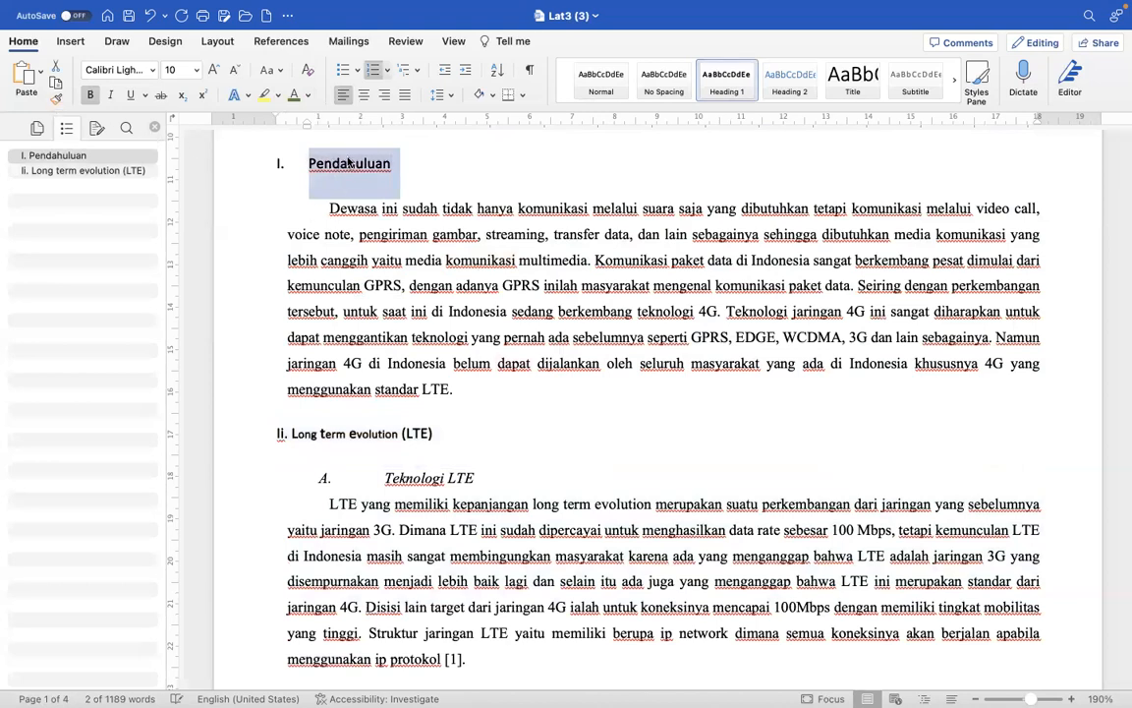
pyautogui.click(55, 99)
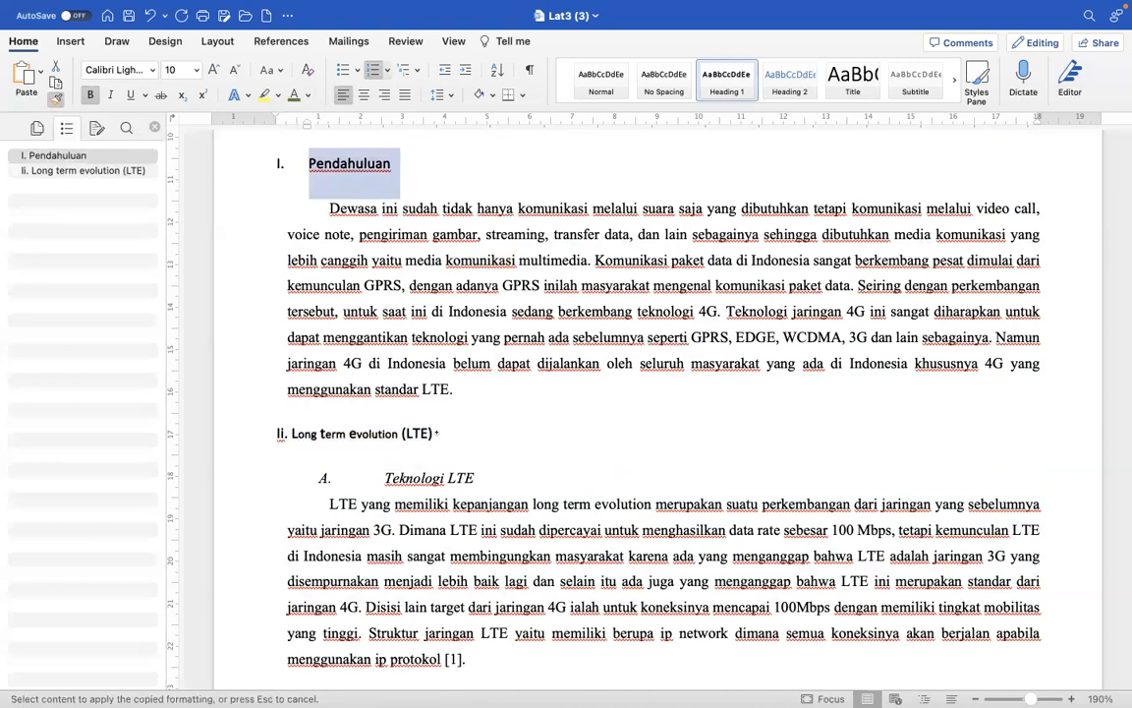
pyautogui.moveTo(300, 434); pyautogui.dragTo(434, 435)
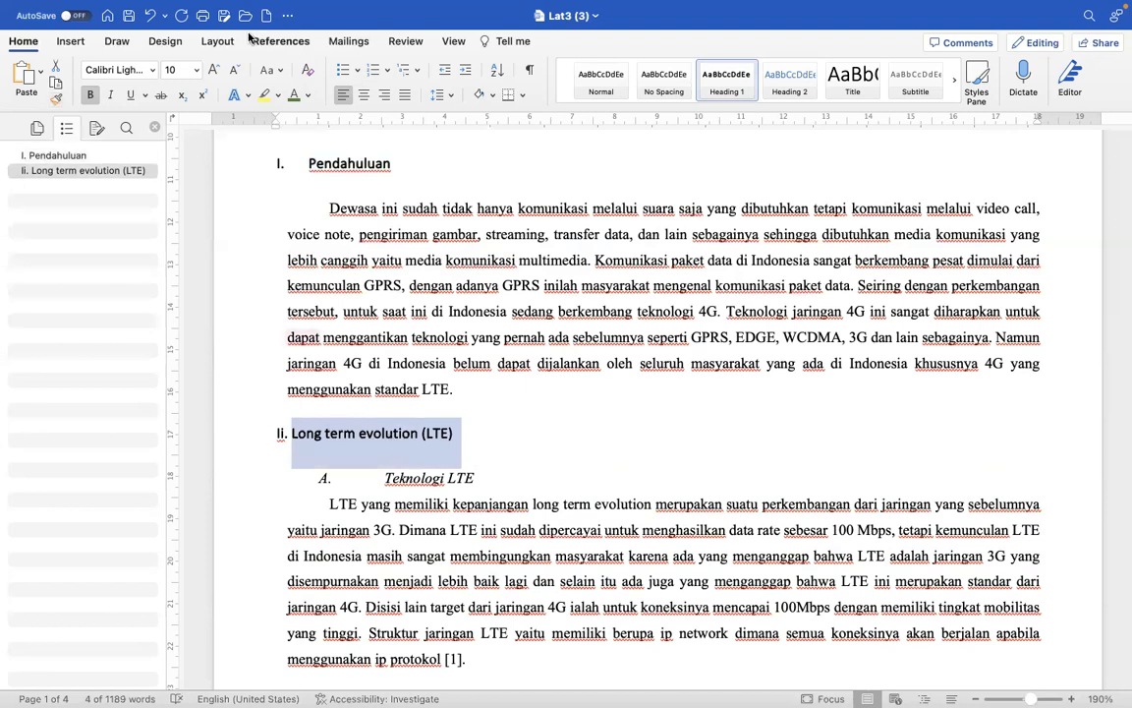
# - Set the "Long term evolution (LTE)" heading to Capitalize Each Word and renumber it "II." with its text indented about 1 cm
pyautogui.click(271, 70)
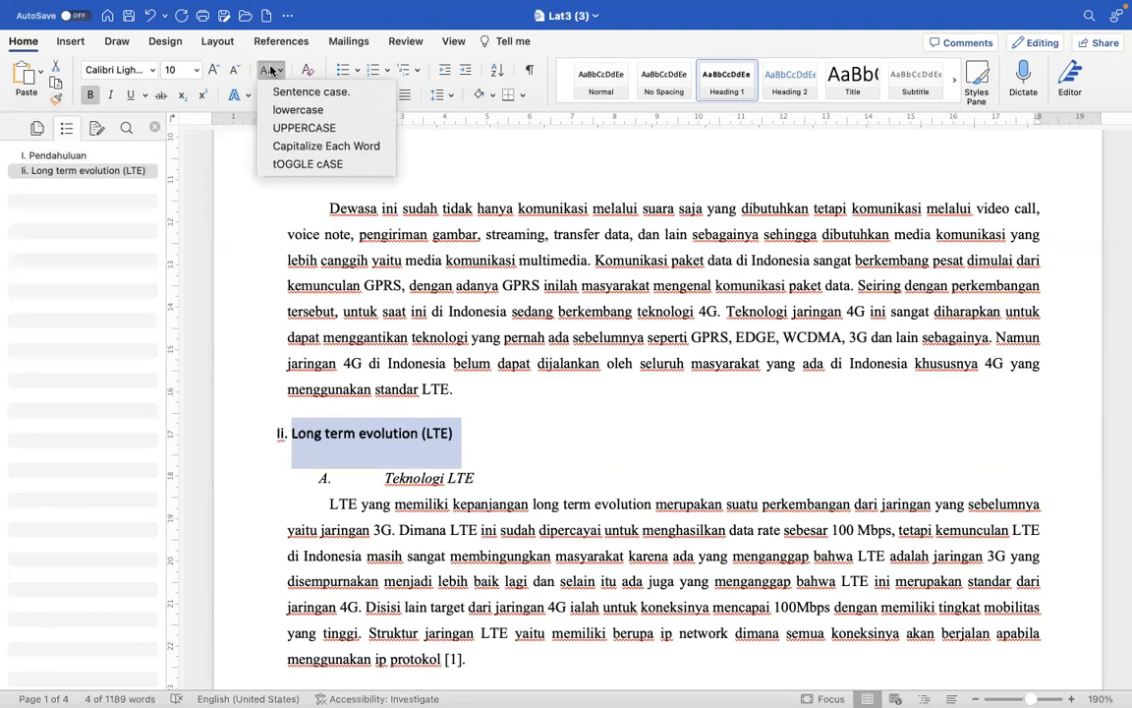
pyautogui.click(313, 148)
pyautogui.click(292, 433)
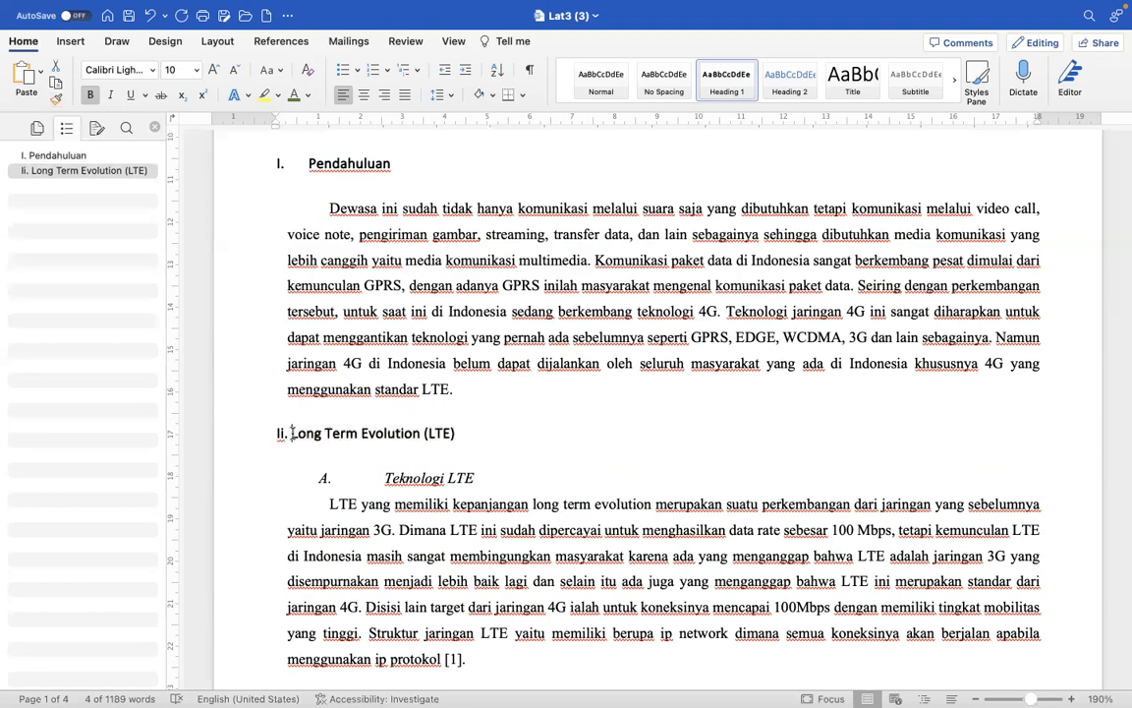
pyautogui.press('BackSpace')
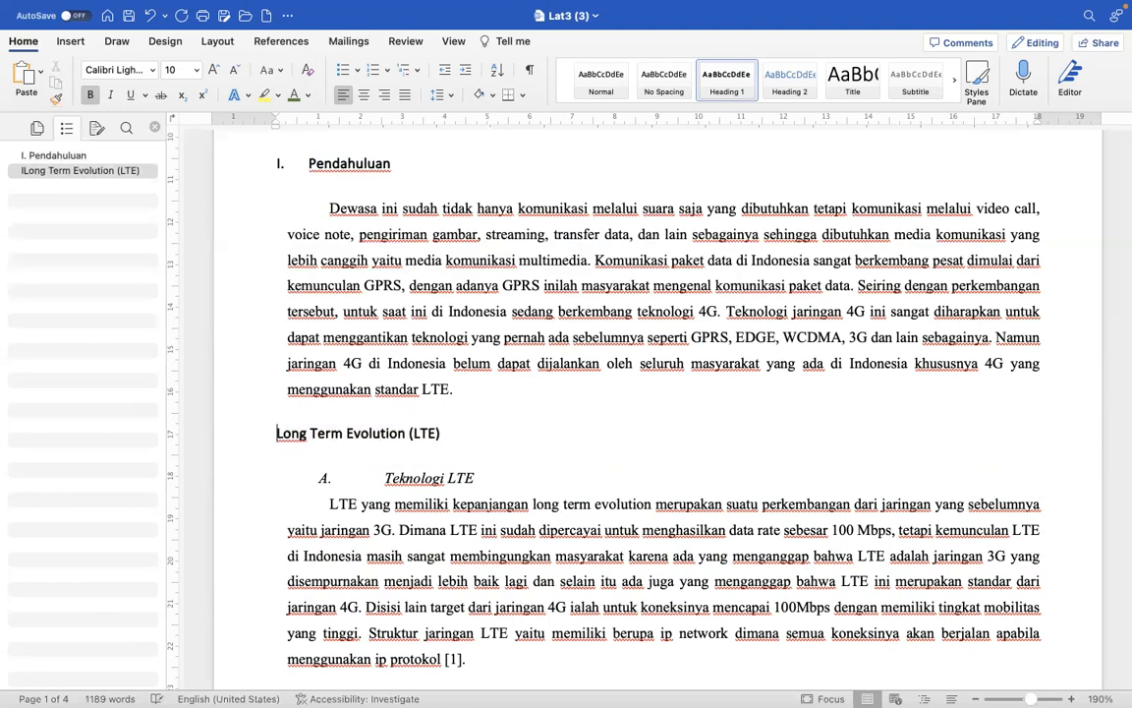
pyautogui.write('II.')
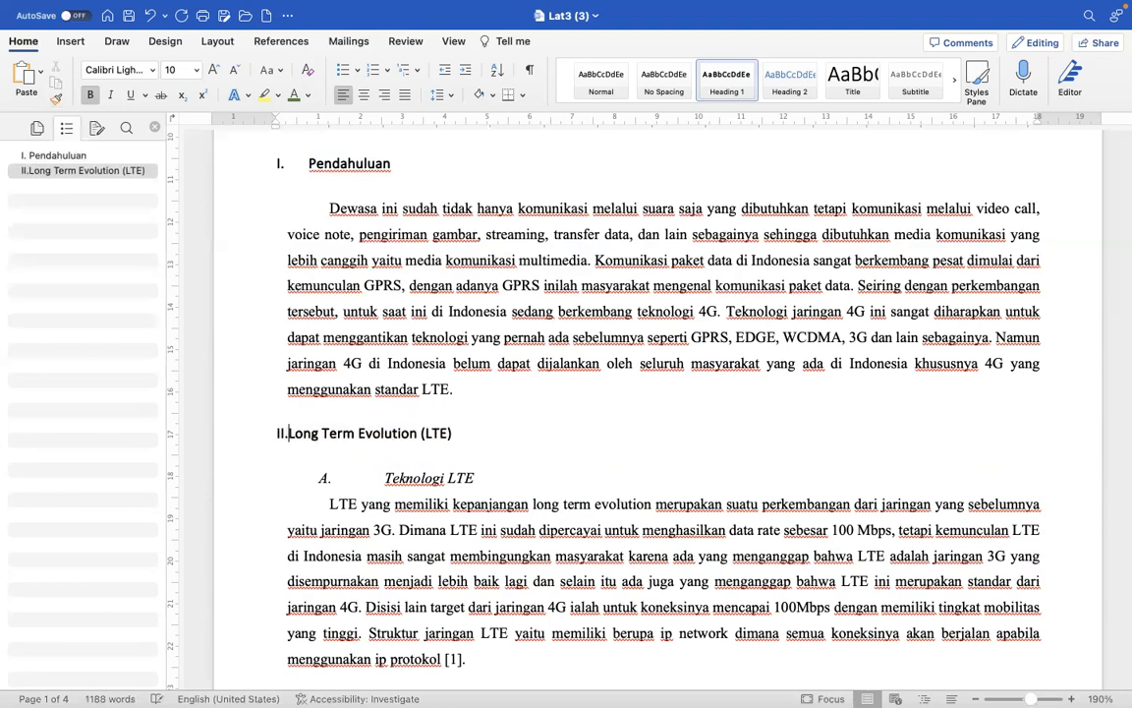
pyautogui.moveTo(356, 127); pyautogui.dragTo(325, 129)
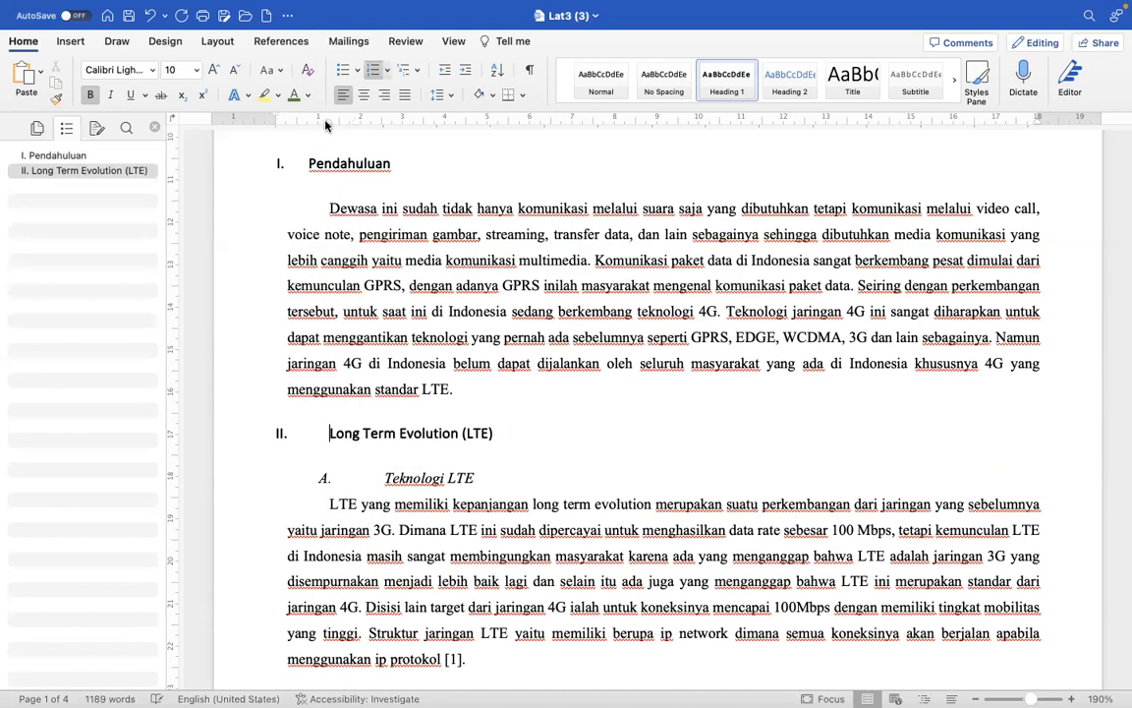
# - Apply Heading 1 to the "Implementasi long term evolution di dunia" heading and change its case to Capitalize Each Word
pyautogui.scroll(-5, 413, 472)
pyautogui.scroll(-7, 431, 491)
pyautogui.scroll(-3, 430, 492)
pyautogui.scroll(-6, 431, 492)
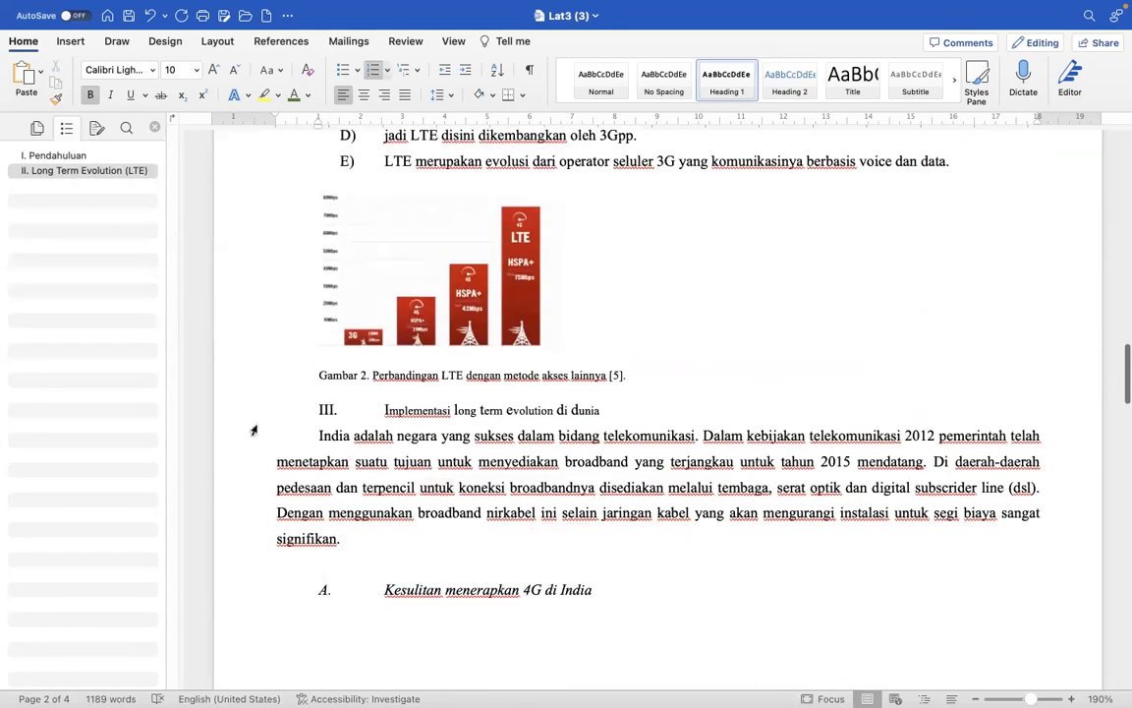
pyautogui.click(251, 413)
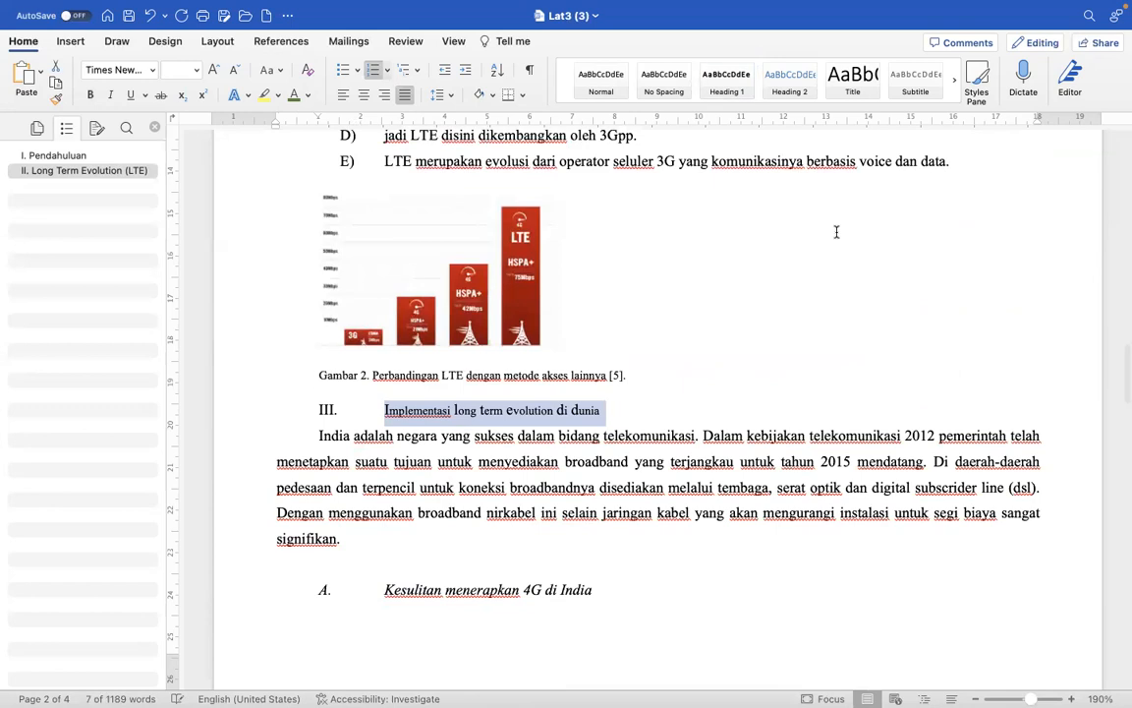
pyautogui.click(729, 88)
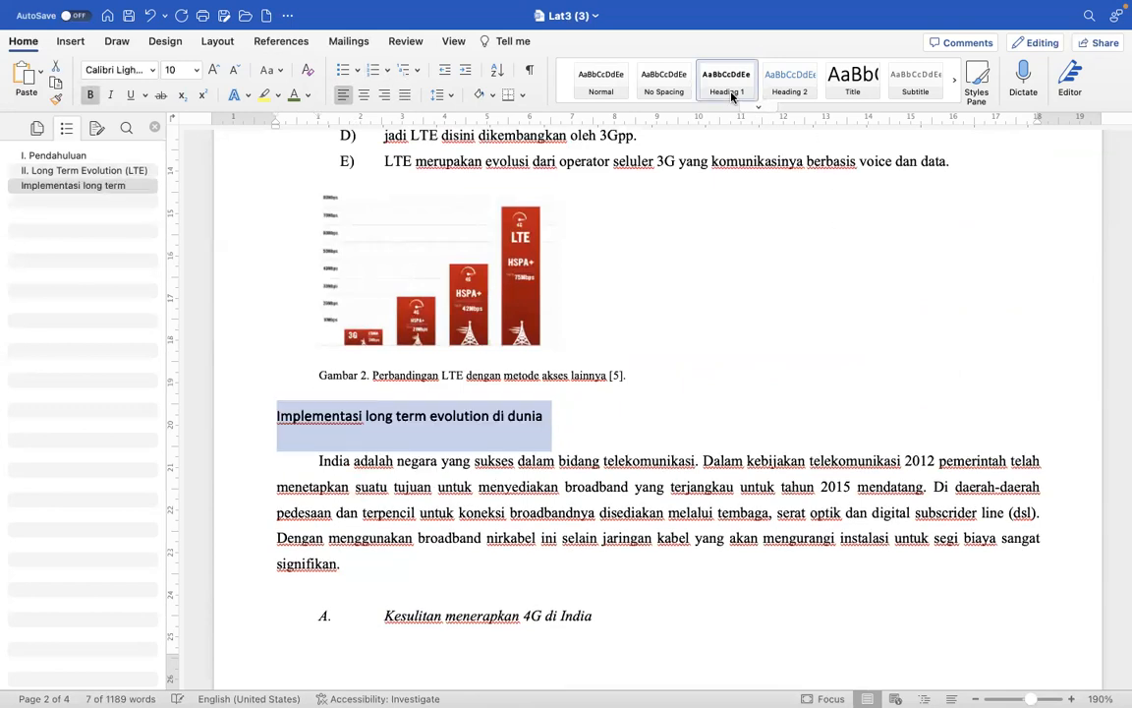
pyautogui.click(271, 69)
pyautogui.click(296, 147)
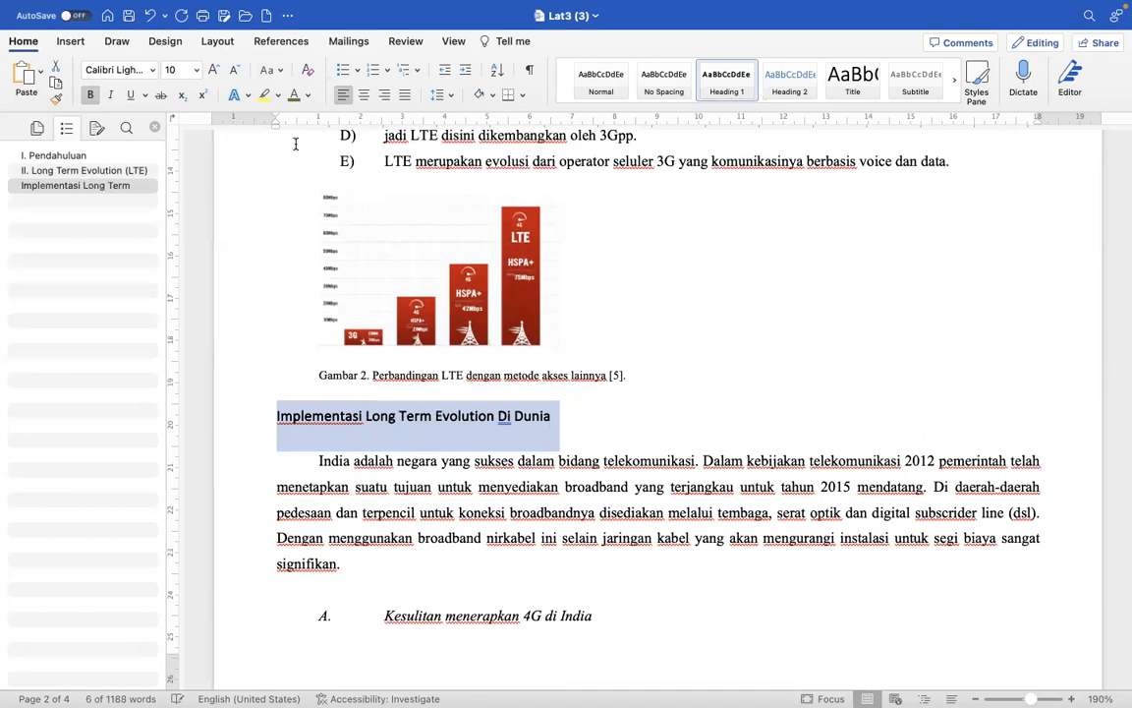
# - Number the "Implementasi Long Term Evolution Di Dunia" heading "III." and indent its text about 1 cm from the margin
pyautogui.click(278, 420)
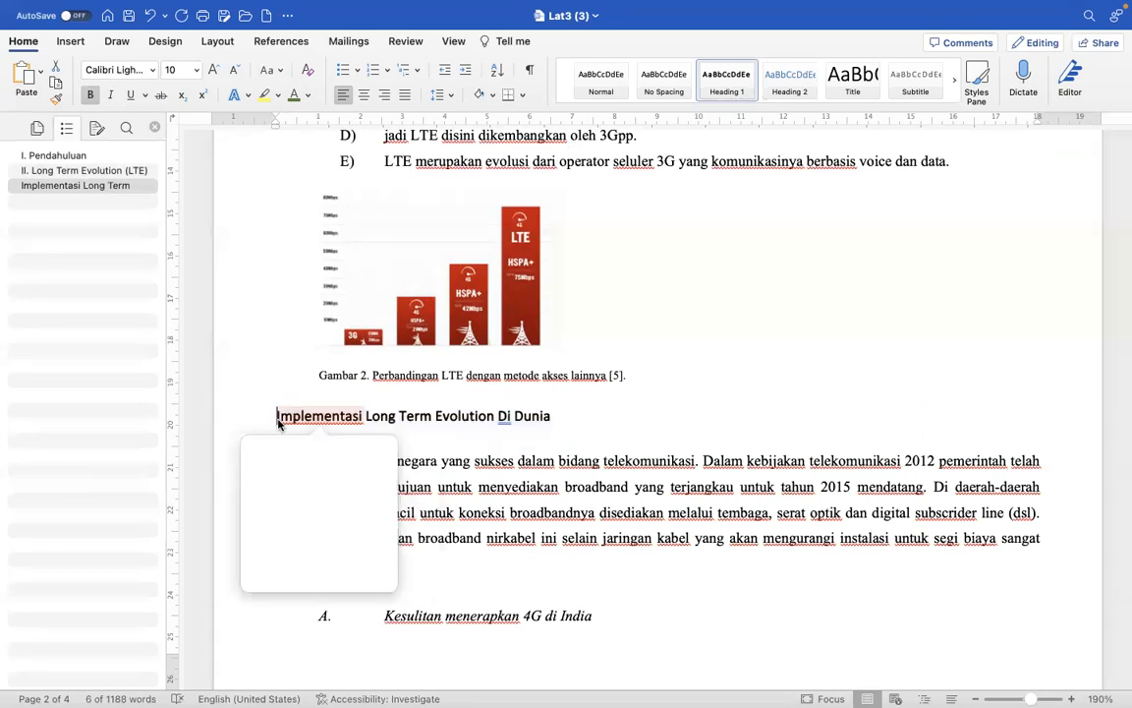
pyautogui.press('Escape')
pyautogui.write('III.')
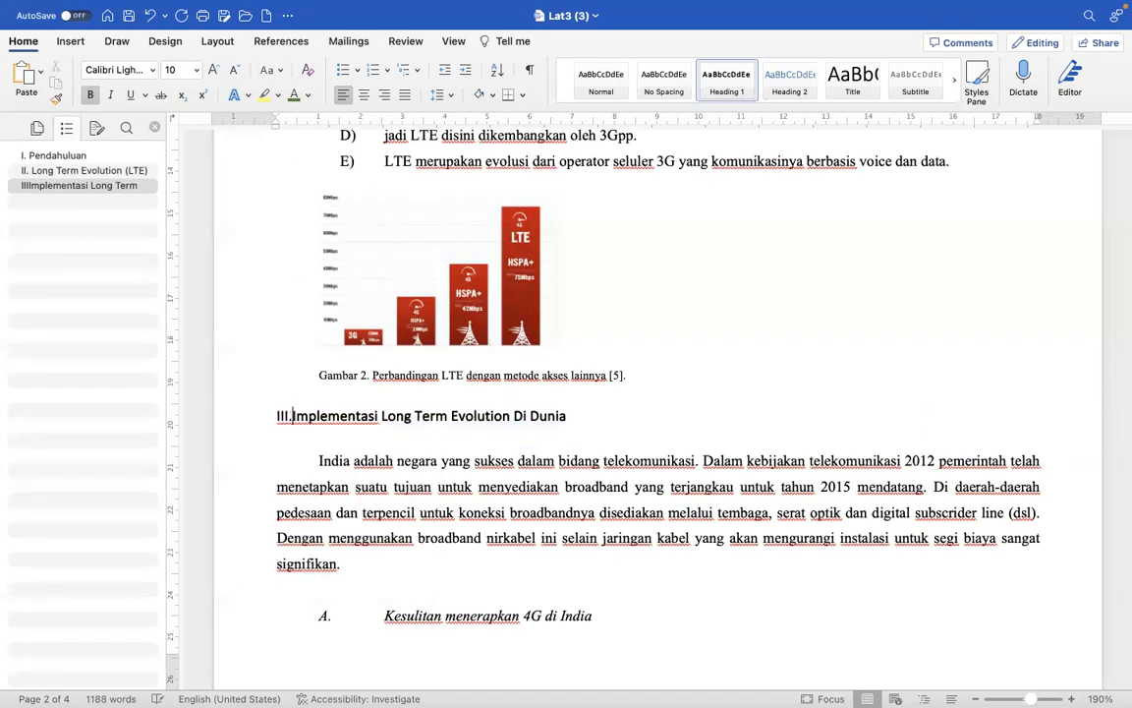
pyautogui.press('space')
pyautogui.moveTo(350, 133); pyautogui.dragTo(324, 129)
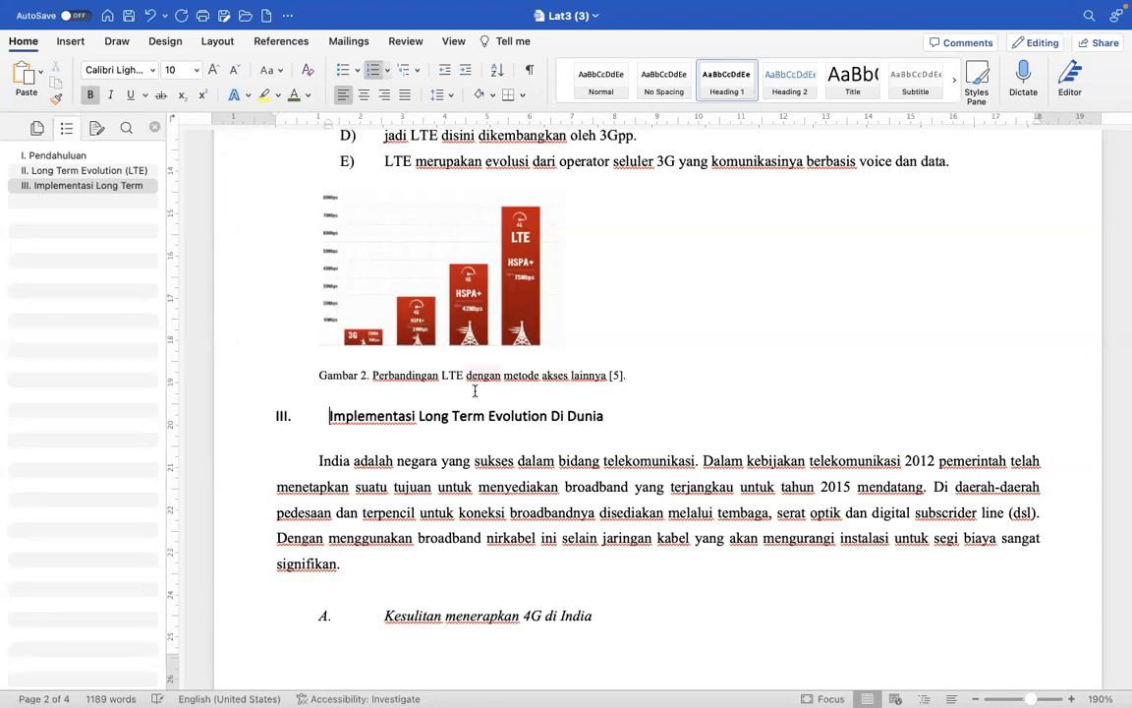
# - Remove the old "III." numbering from the "Implementasi long term evolution di Indonesia" heading and apply Heading 1 to it
pyautogui.scroll(-15, 483, 442)
pyautogui.scroll(-8, 482, 442)
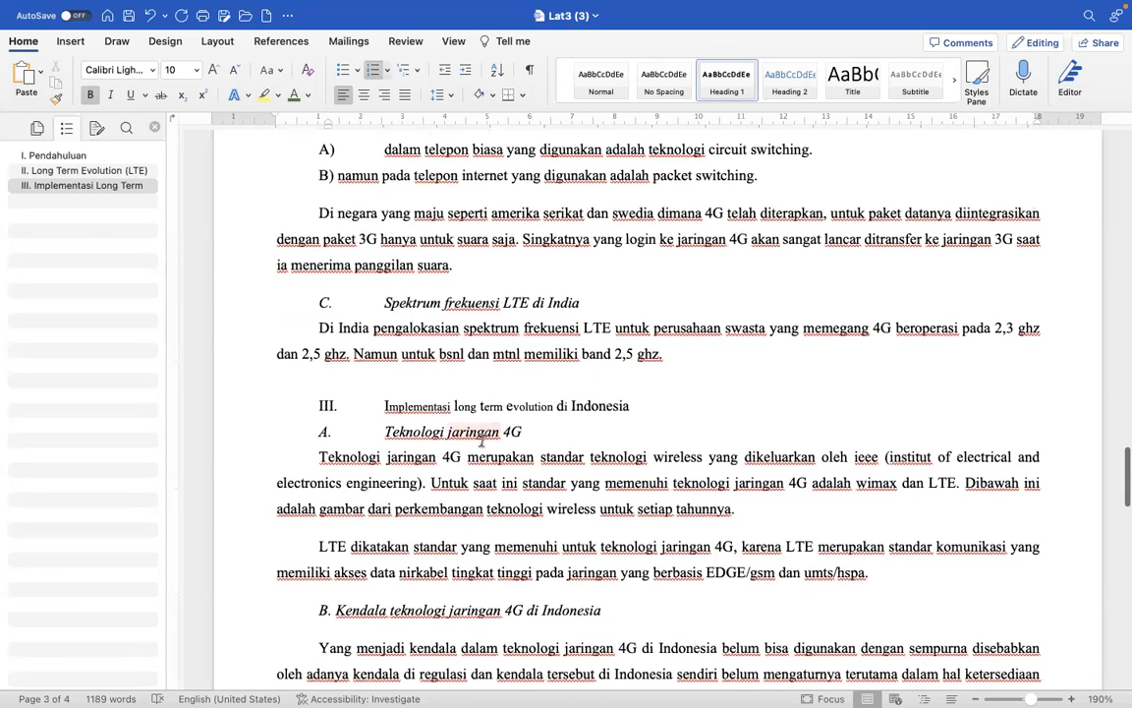
pyautogui.scroll(-3, 482, 443)
pyautogui.scroll(-5, 482, 443)
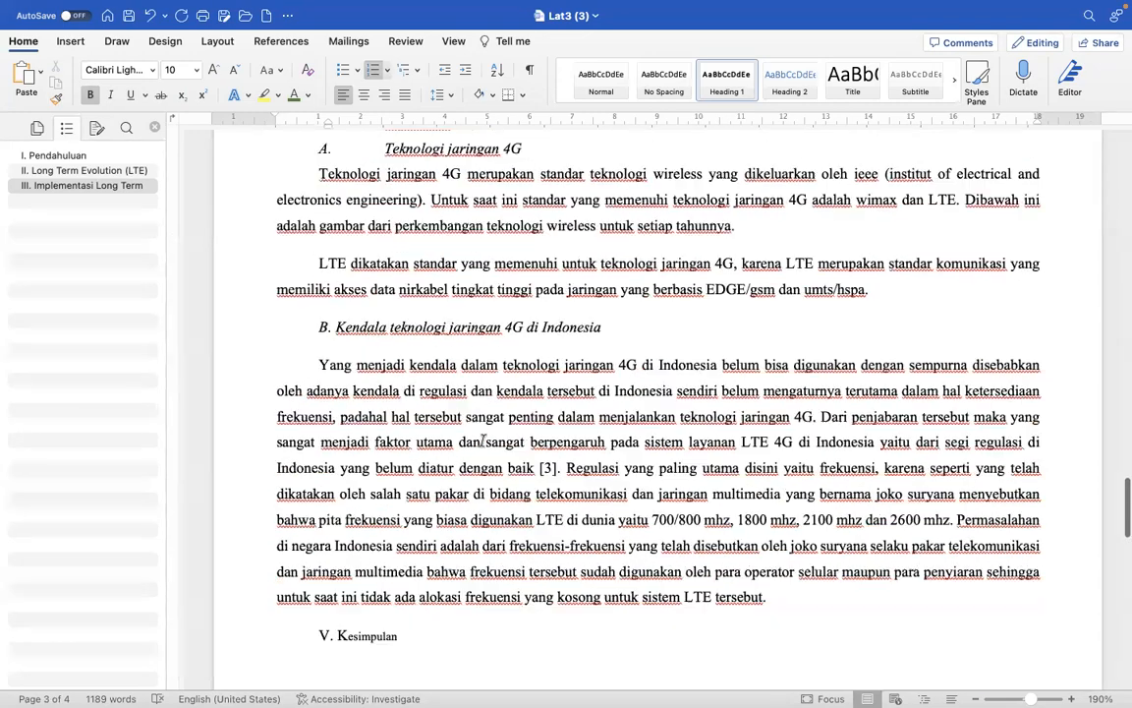
pyautogui.scroll(5, 431, 346)
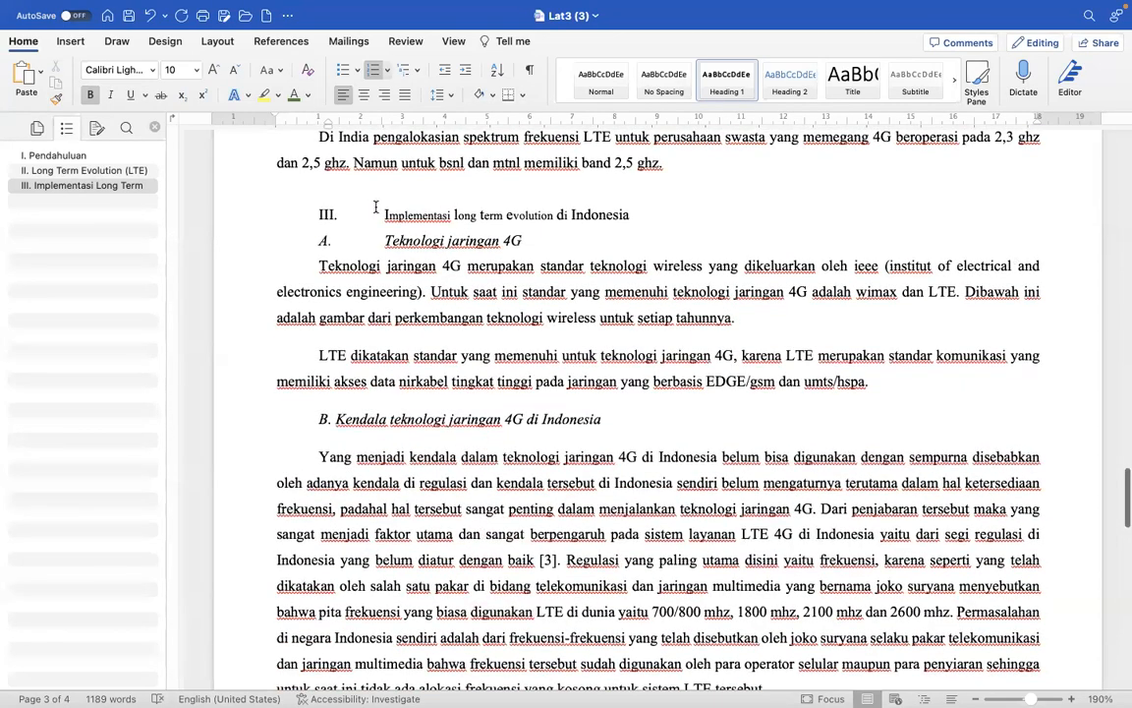
pyautogui.click(382, 213)
pyautogui.press('BackSpace')
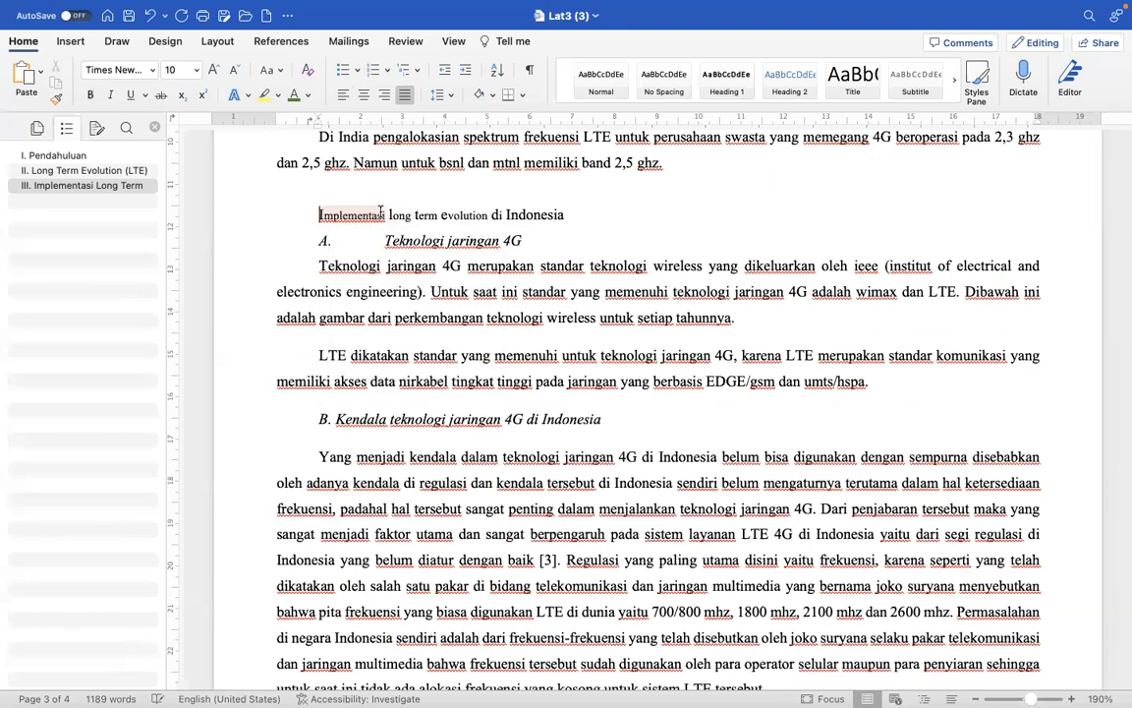
pyautogui.click(242, 214)
pyautogui.click(736, 89)
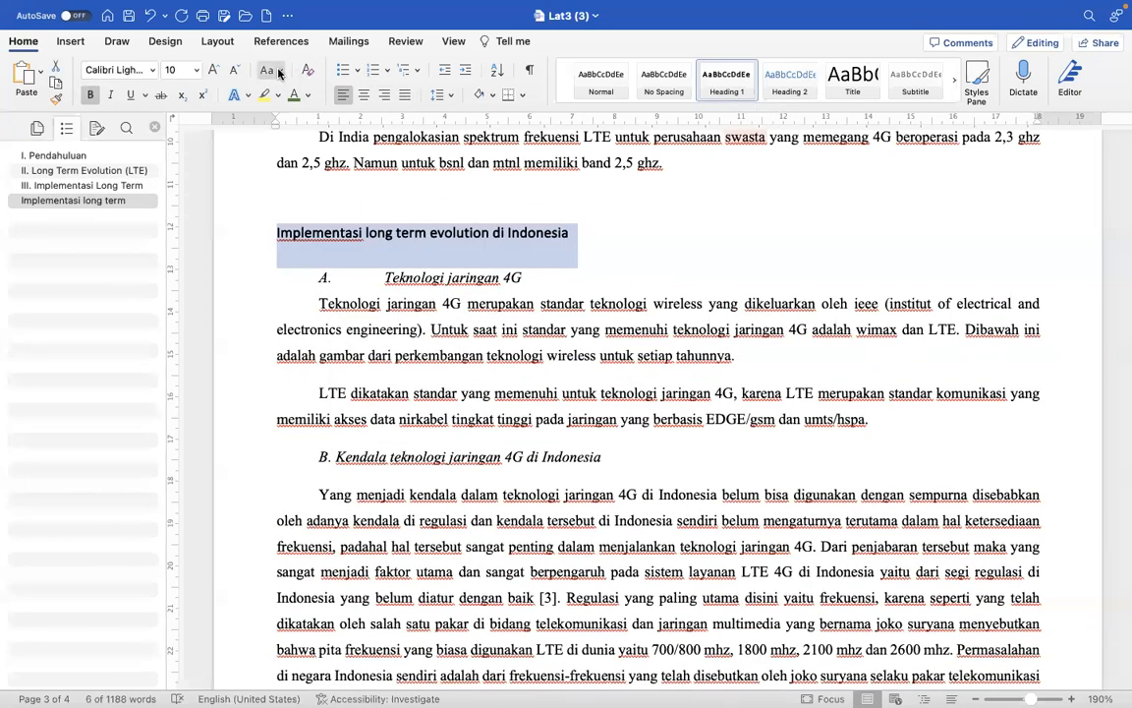
# - Set the "Implementasi long term evolution di Indonesia" heading to Capitalize Each Word and number it "IV." with its text indented about 1.25 cm
pyautogui.click(268, 70)
pyautogui.click(312, 146)
pyautogui.click(276, 237)
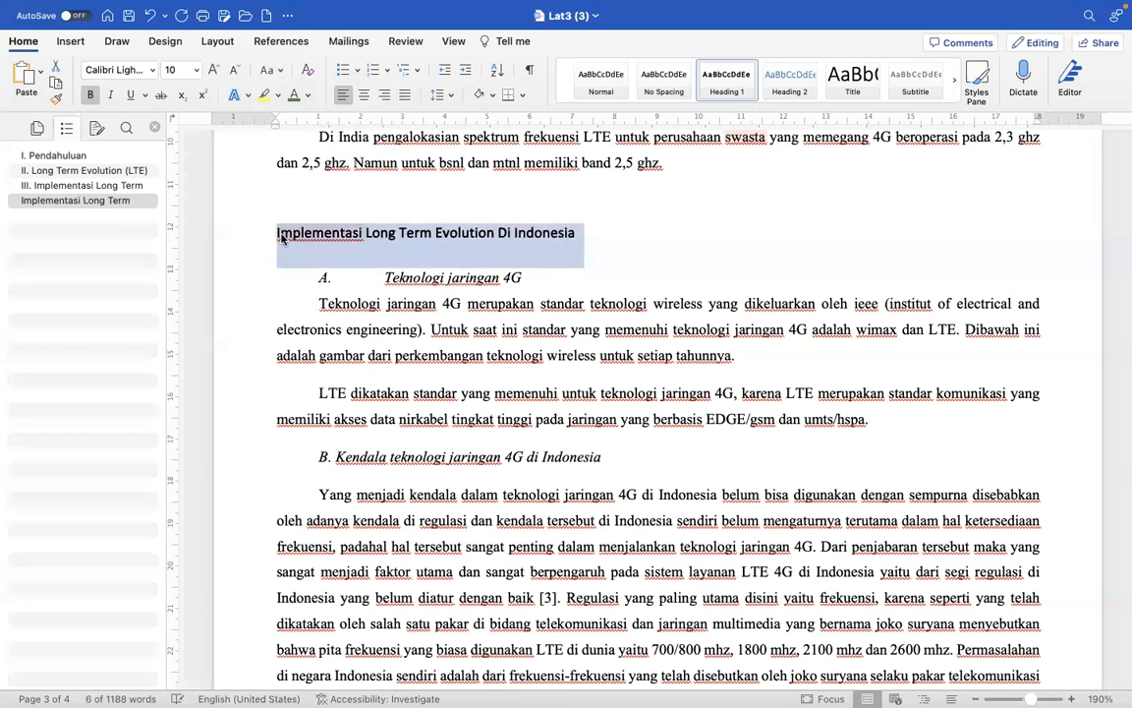
pyautogui.write('IV.')
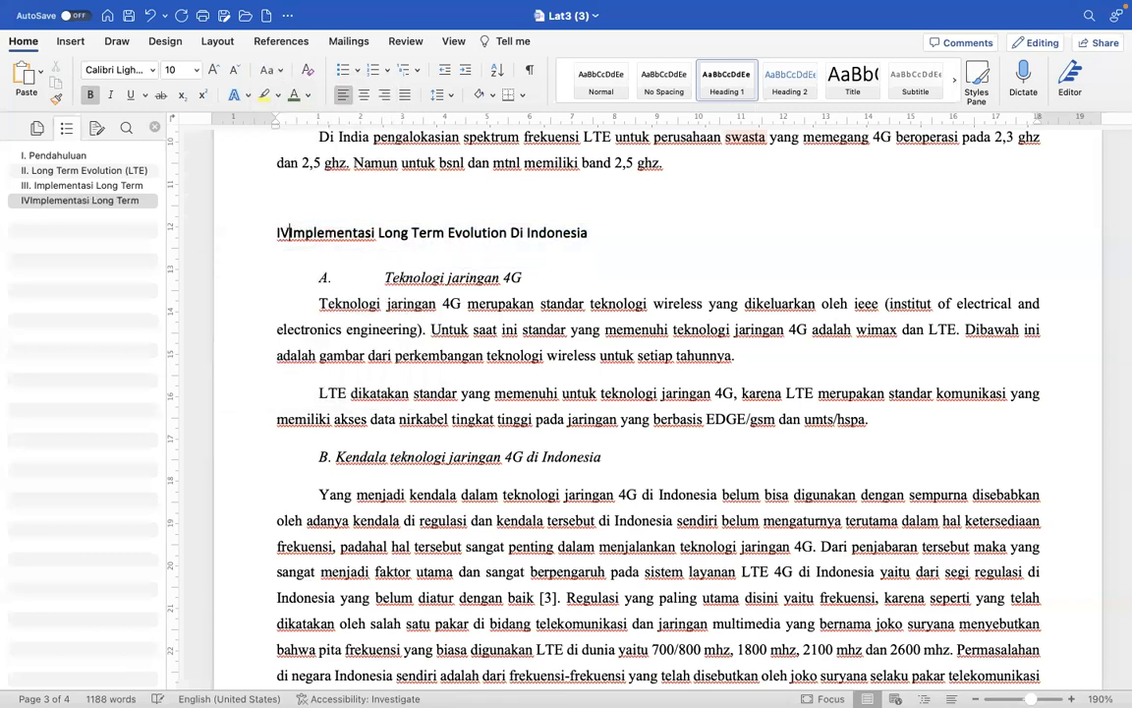
pyautogui.moveTo(355, 125); pyautogui.dragTo(316, 125)
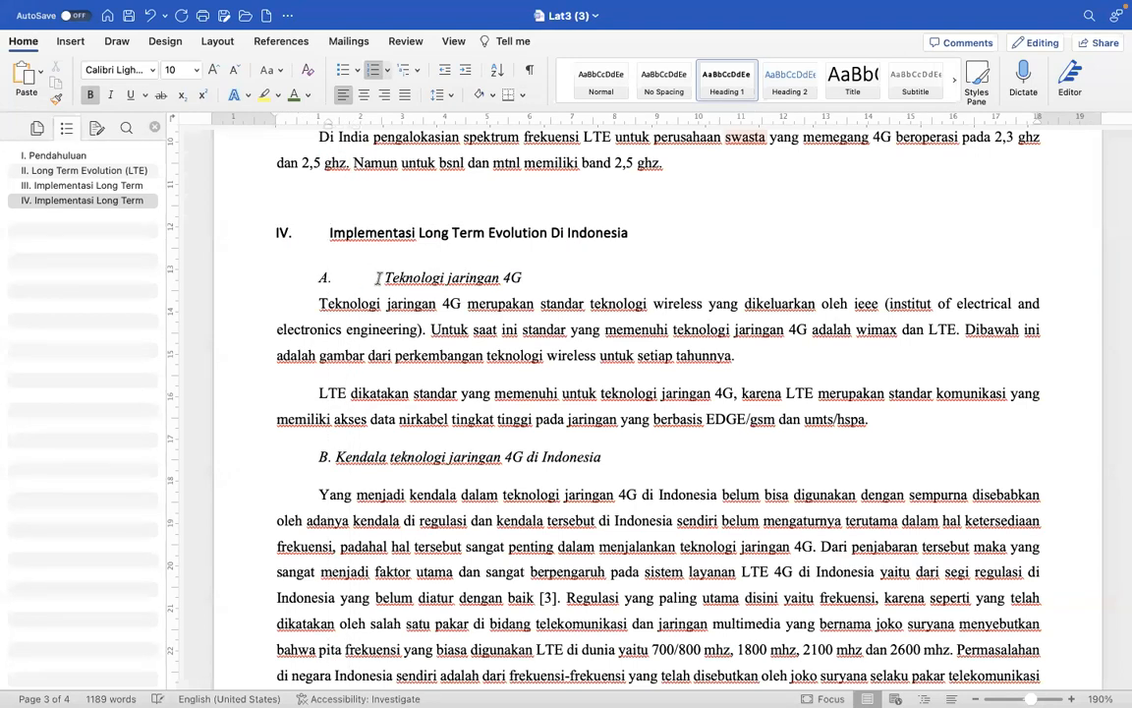
# - Apply Heading 1 to the "V. Kesimpulan" heading after section IV
pyautogui.scroll(-5, 378, 280)
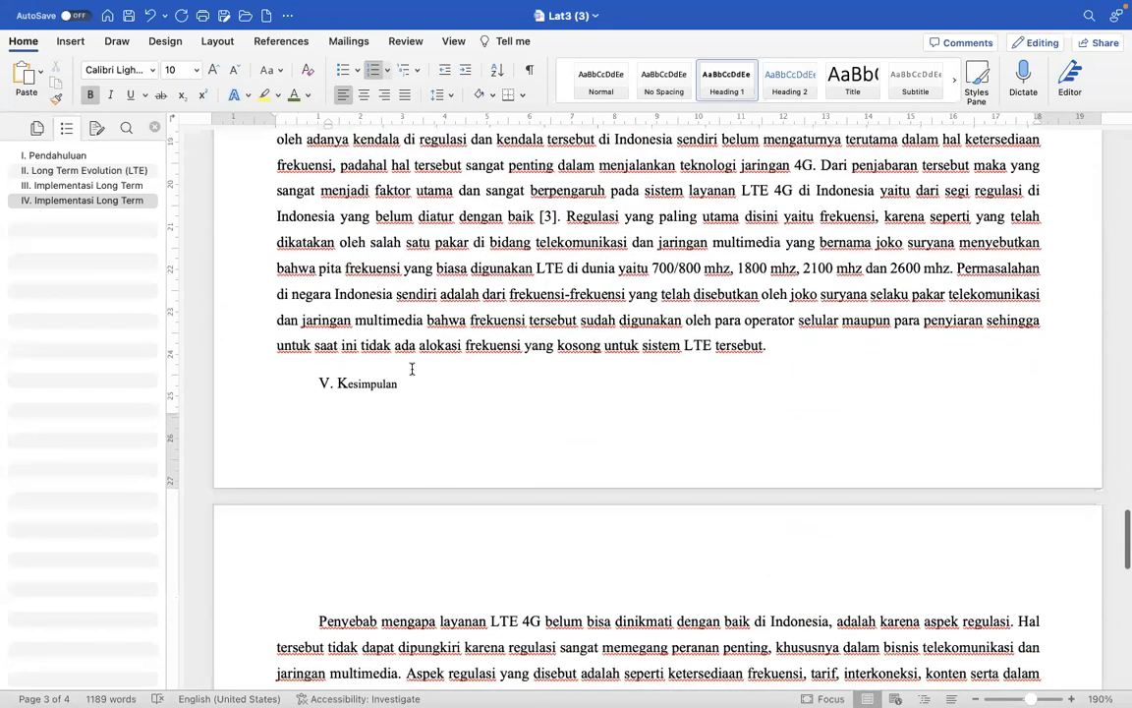
pyautogui.click(226, 389)
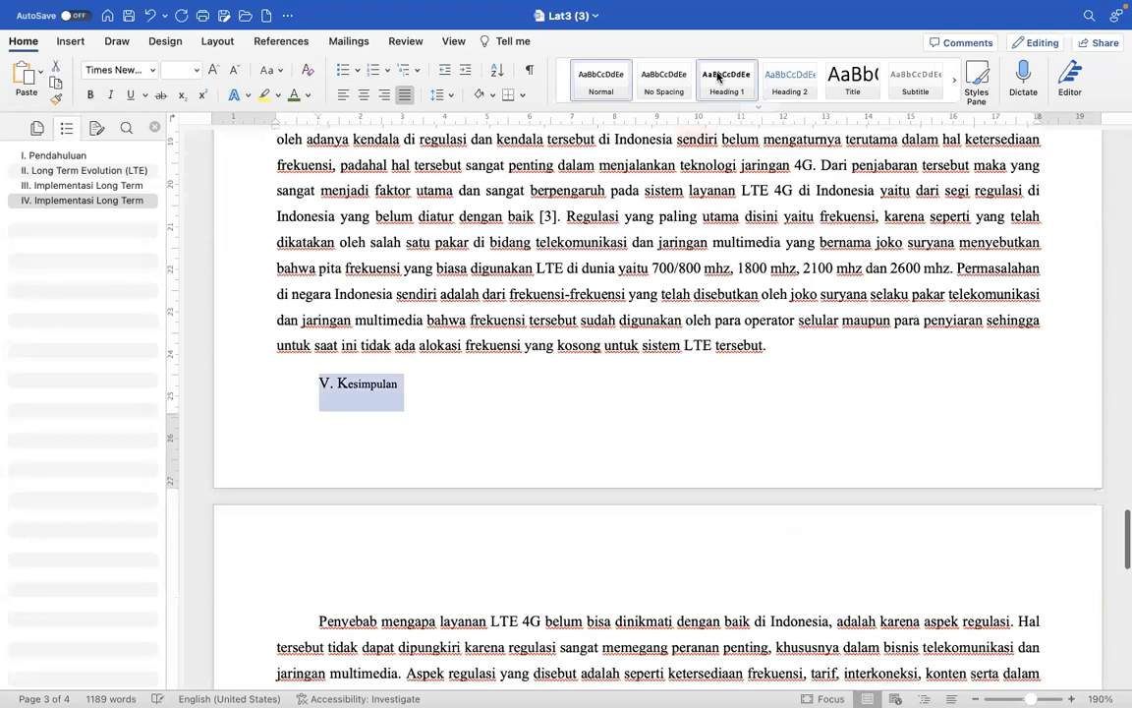
pyautogui.click(716, 77)
pyautogui.scroll(-2, 481, 658)
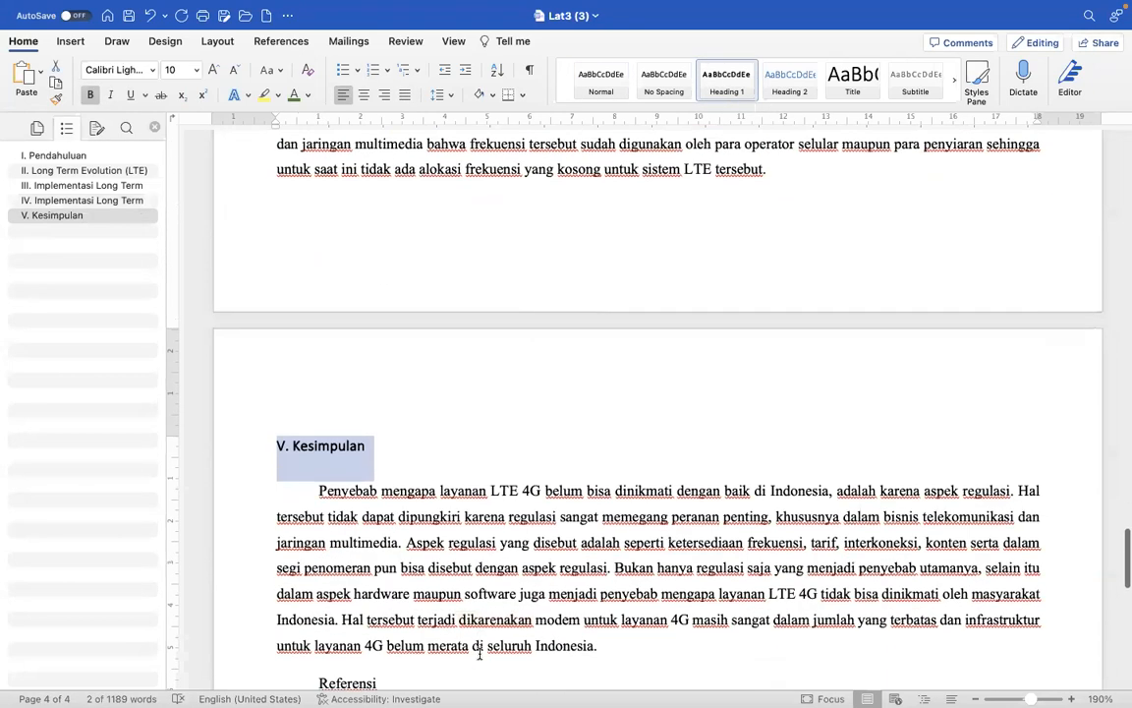
pyautogui.click(350, 479)
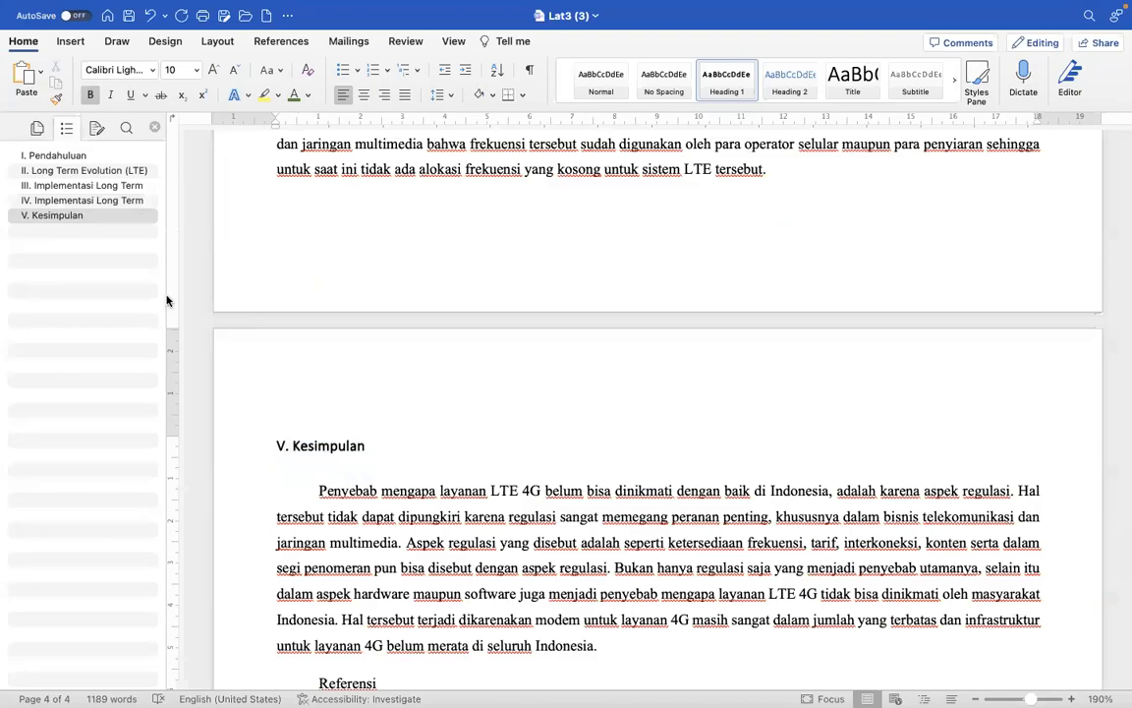
# - Center the LTE network structure picture and its "Gambar 1" caption horizontally
pyautogui.scroll(15, 339, 229)
pyautogui.scroll(10, 338, 230)
pyautogui.scroll(15, 338, 230)
pyautogui.scroll(-10, 338, 229)
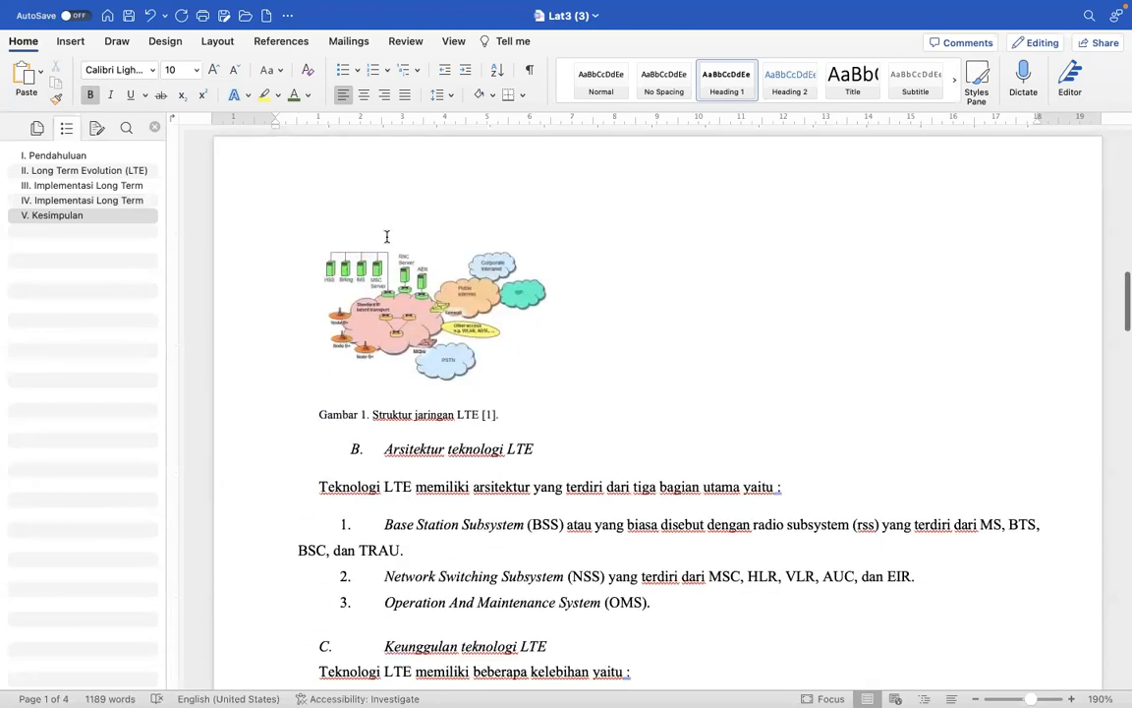
pyautogui.click(365, 288)
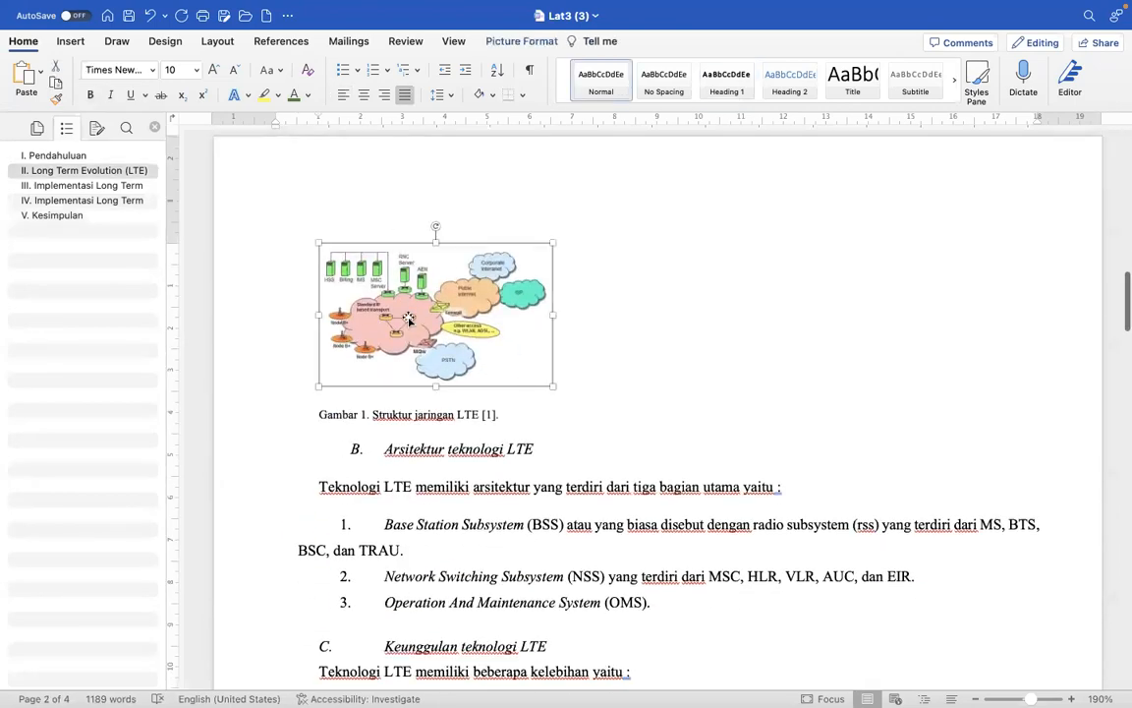
pyautogui.click(364, 94)
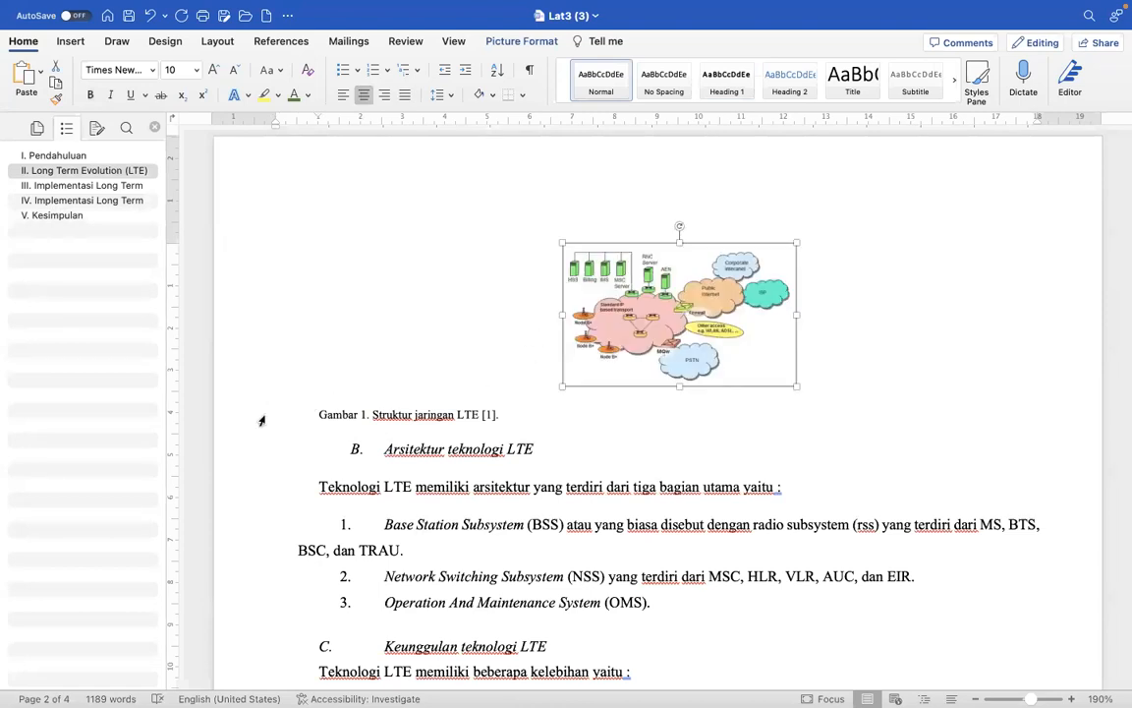
pyautogui.click(261, 421)
pyautogui.click(363, 94)
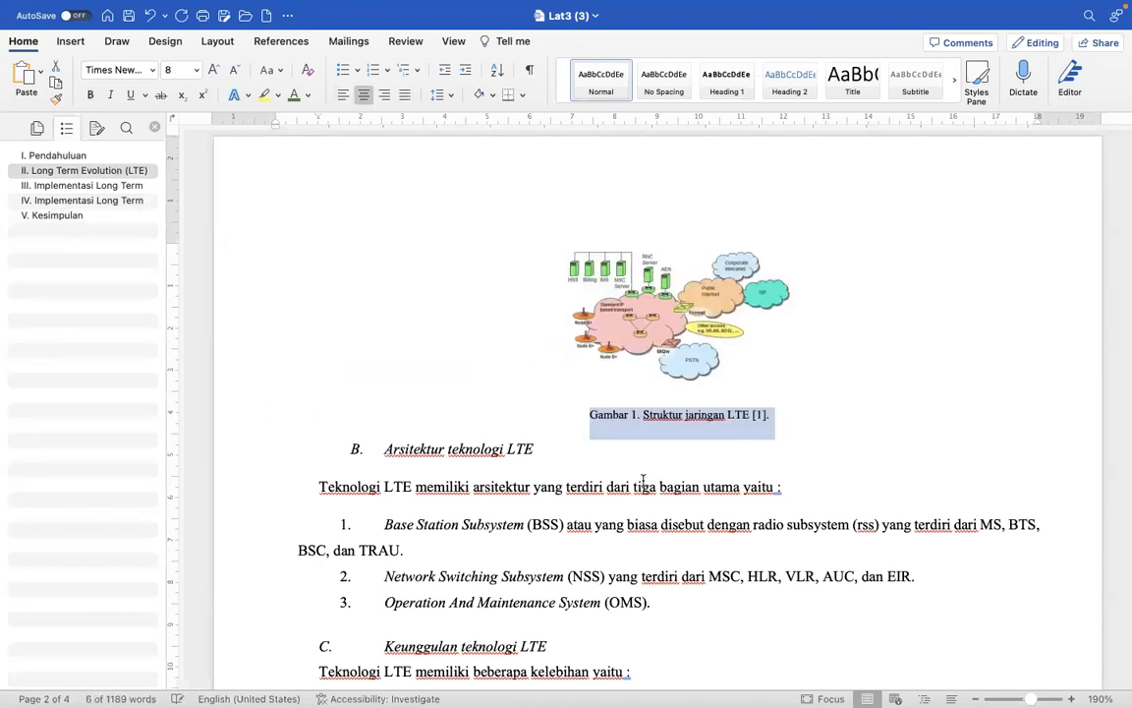
# - Center the LTE comparison chart picture and its "Gambar 2" caption horizontally
pyautogui.scroll(-10, 649, 491)
pyautogui.scroll(3, 649, 513)
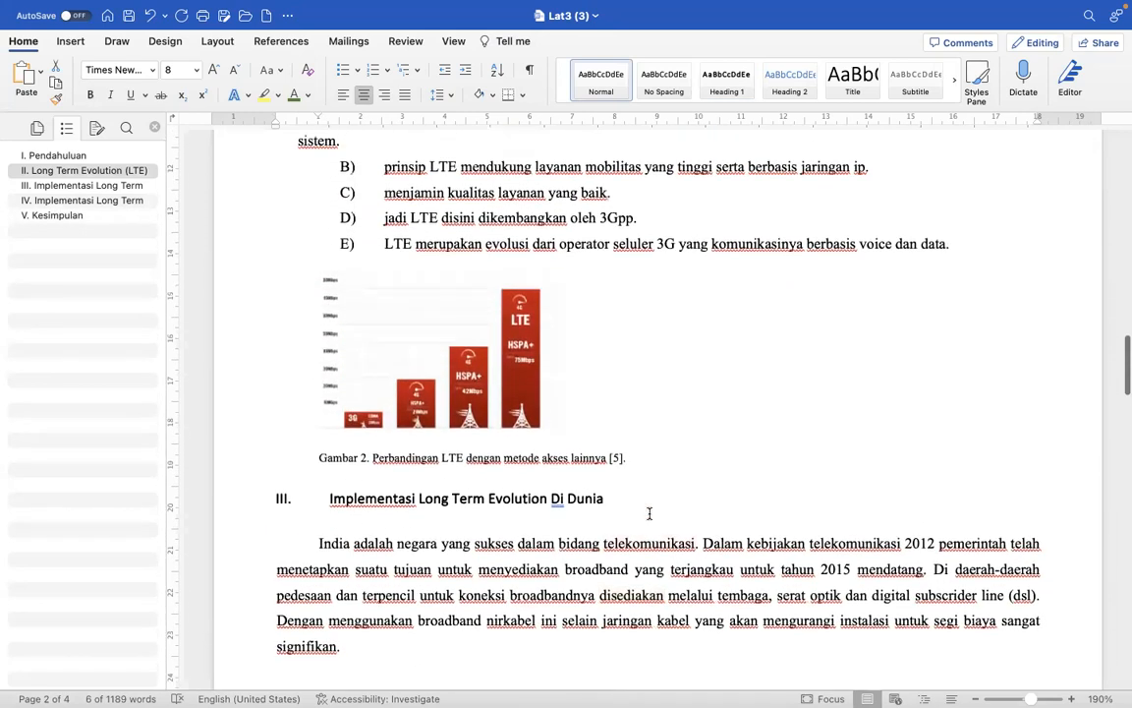
pyautogui.scroll(1, 648, 513)
pyautogui.click(443, 423)
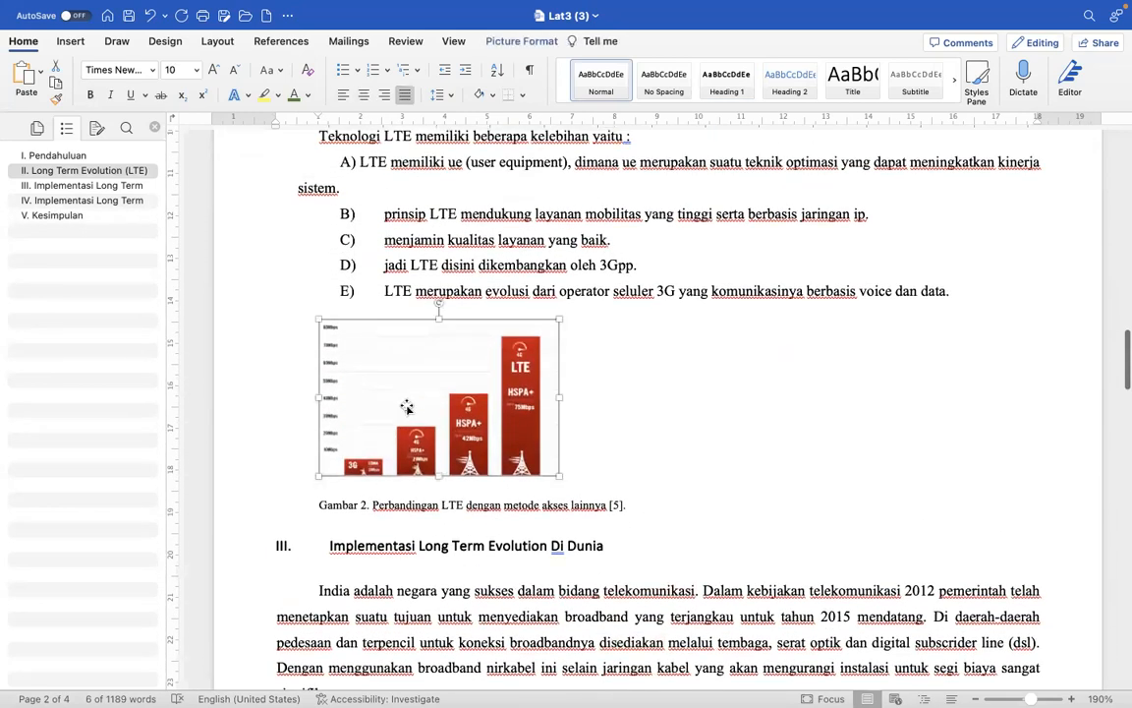
pyautogui.click(364, 94)
pyautogui.click(263, 509)
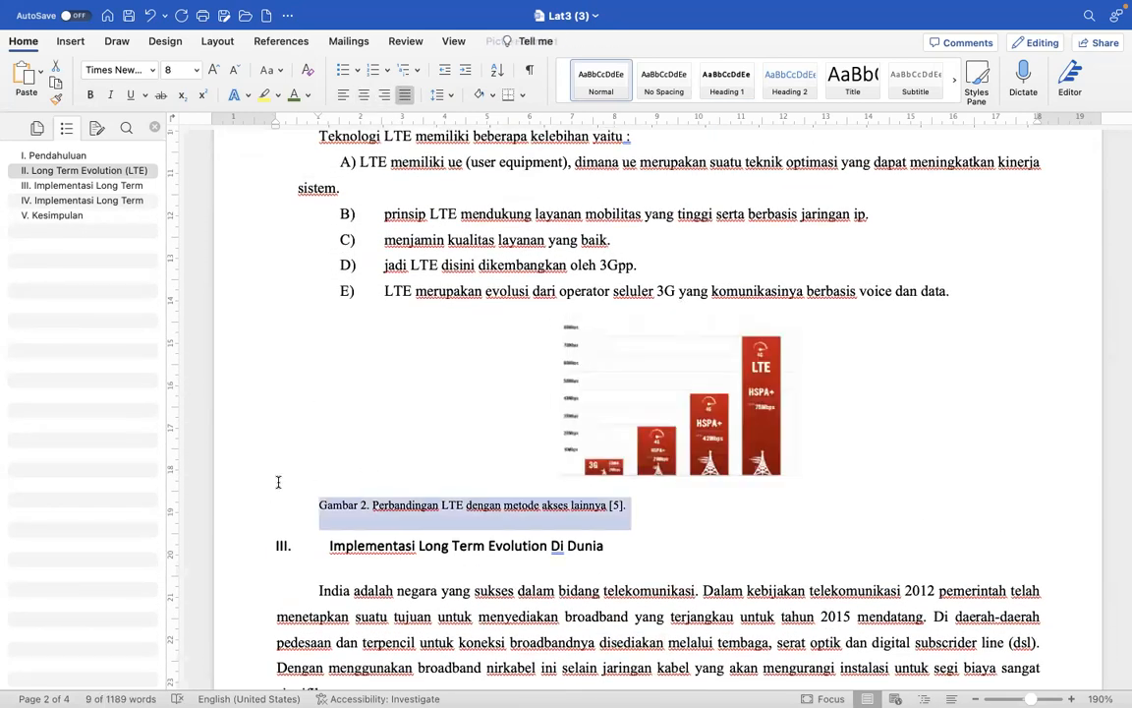
pyautogui.click(364, 93)
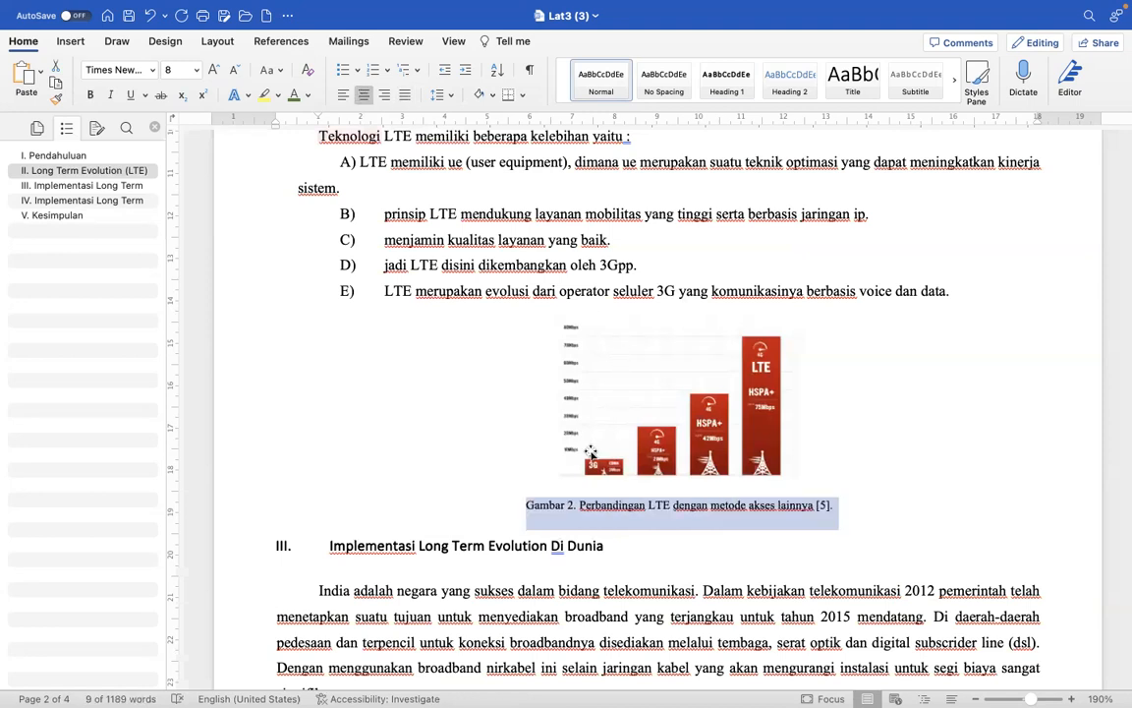
# - Examine the figures, subheadings and lists of sections I and II for remaining formatting problems
pyautogui.scroll(10, 589, 450)
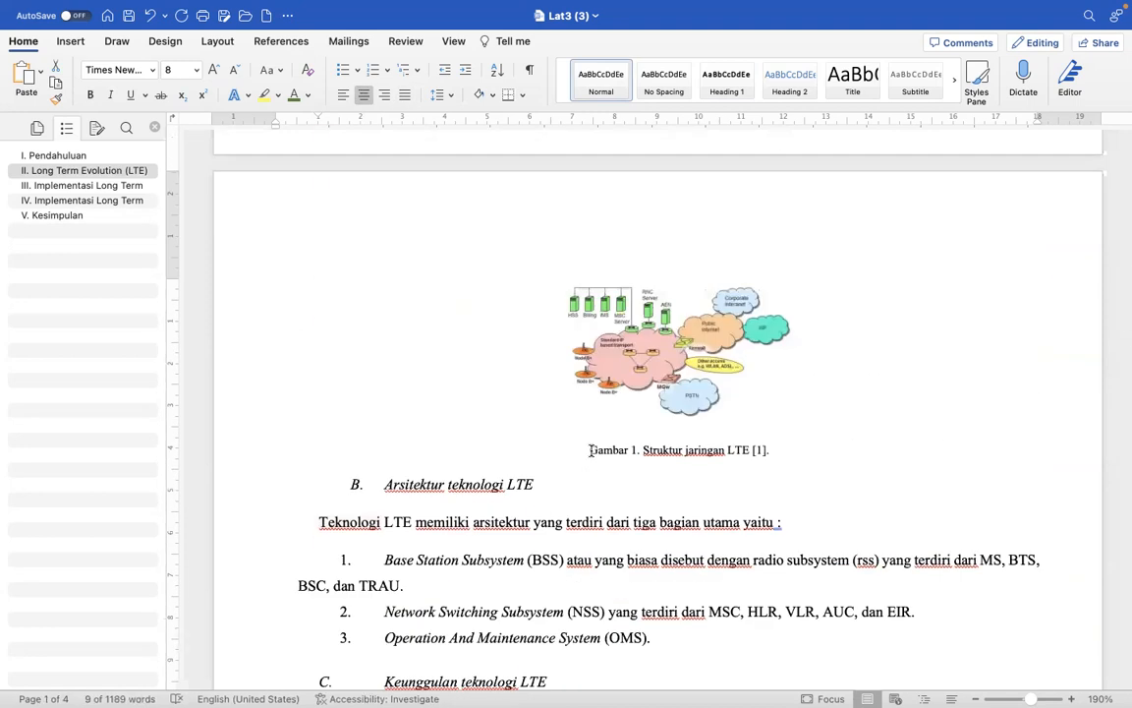
pyautogui.scroll(-2, 590, 451)
pyautogui.scroll(5, 591, 450)
pyautogui.scroll(10, 591, 450)
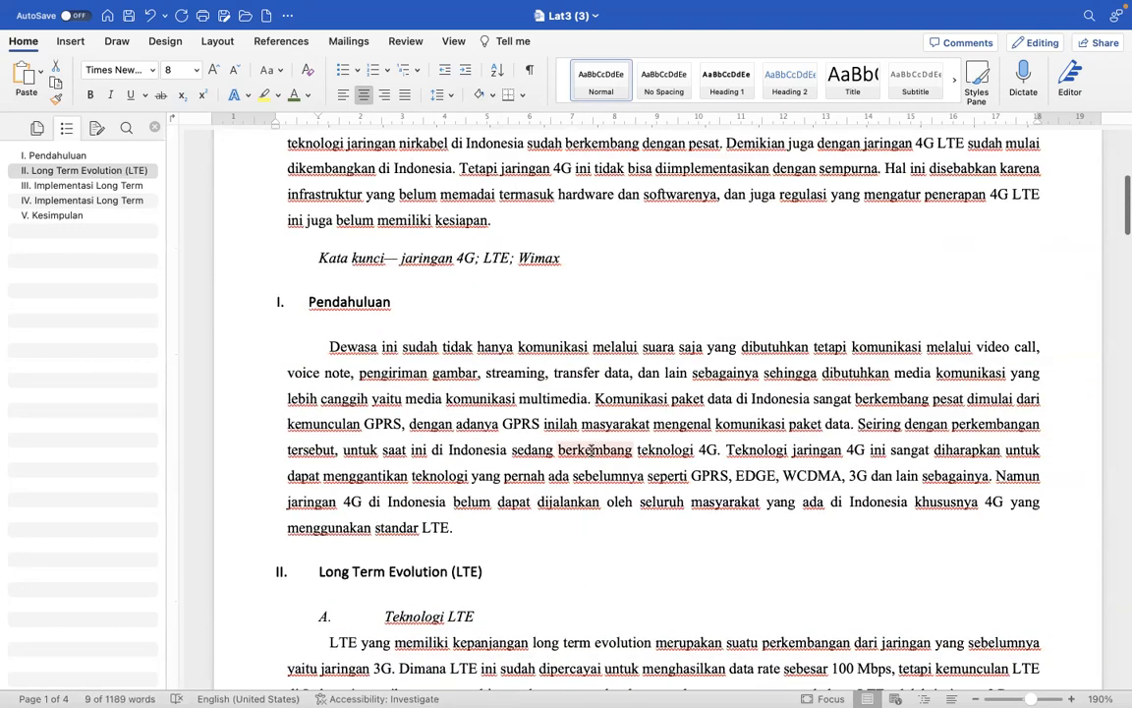
pyautogui.scroll(-7, 590, 450)
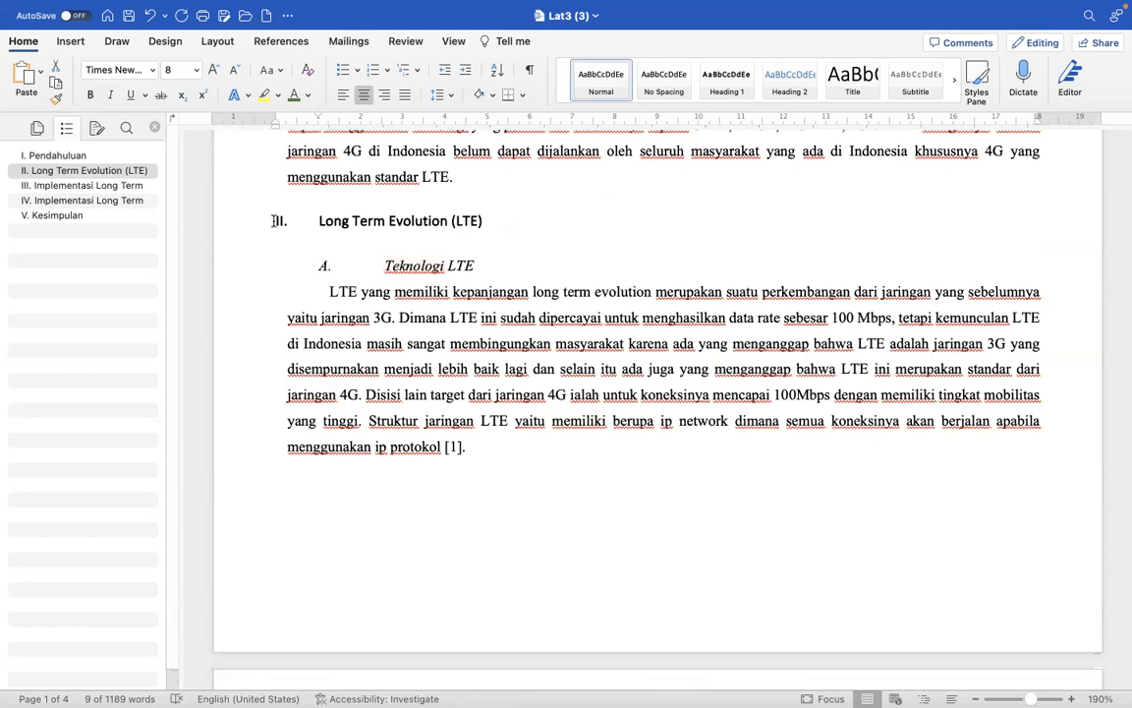
pyautogui.click(240, 271)
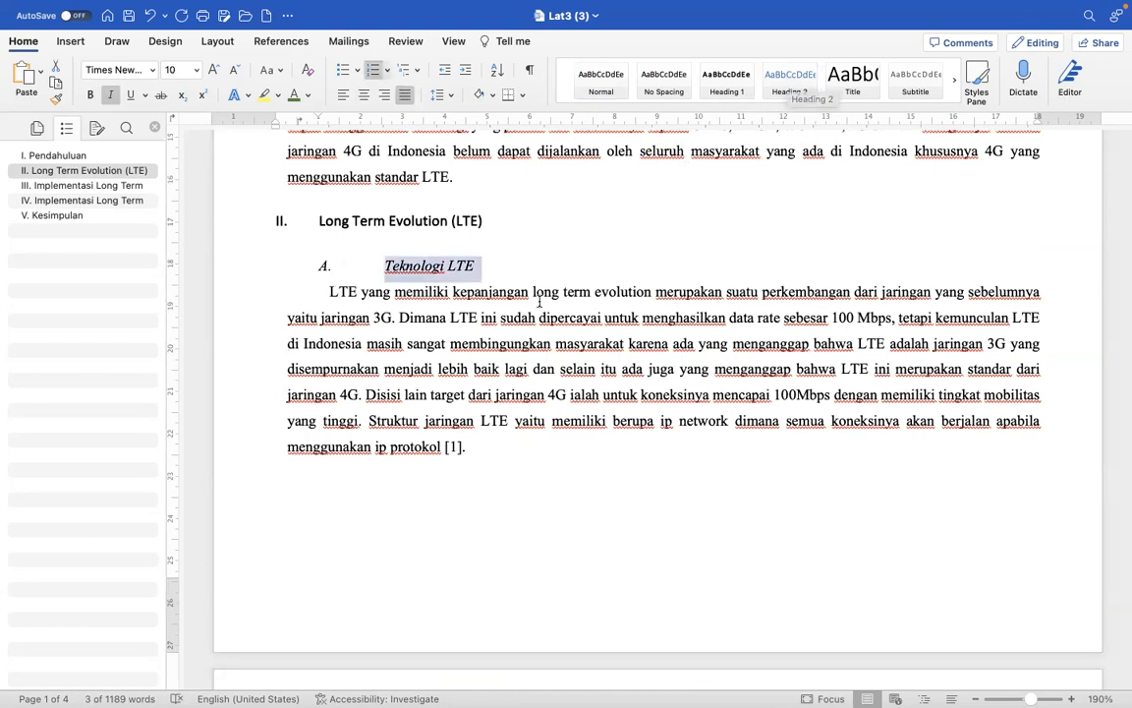
pyautogui.scroll(-2, 352, 278)
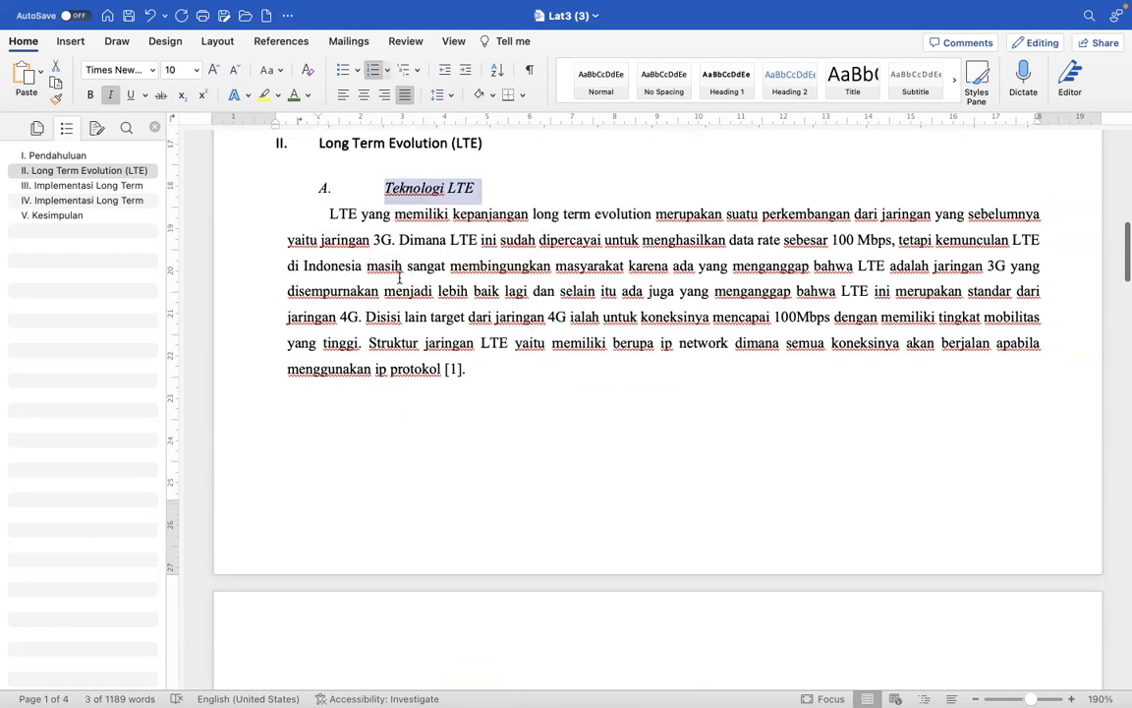
pyautogui.scroll(-10, 455, 336)
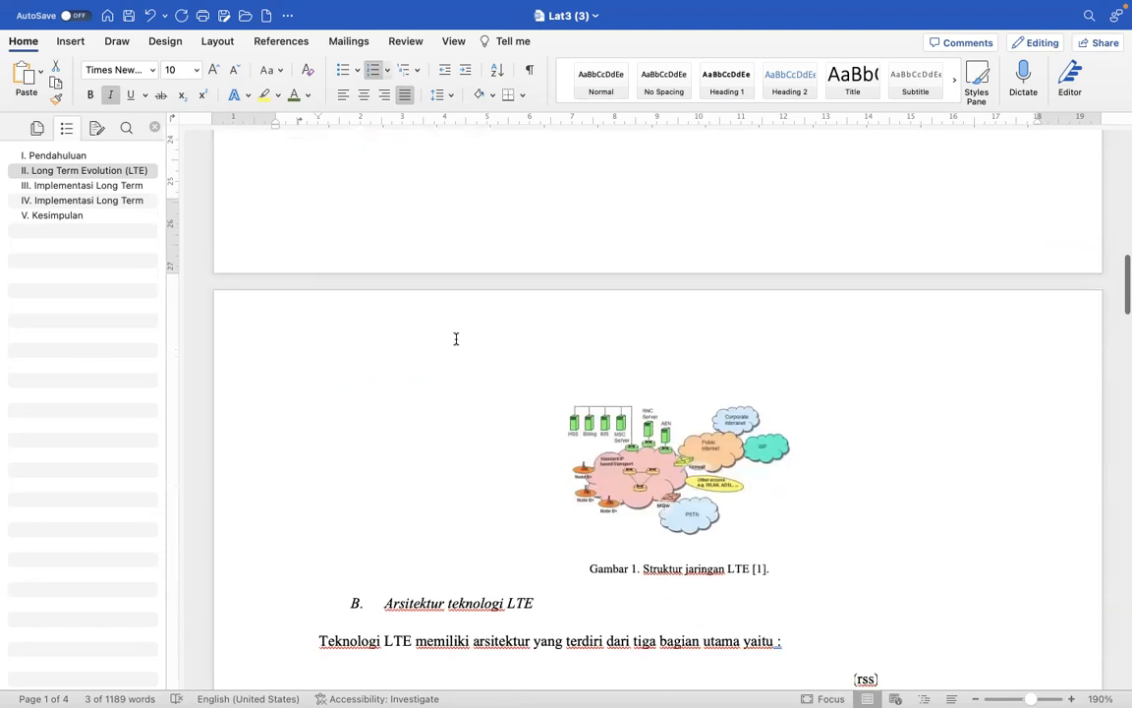
pyautogui.scroll(-4, 455, 338)
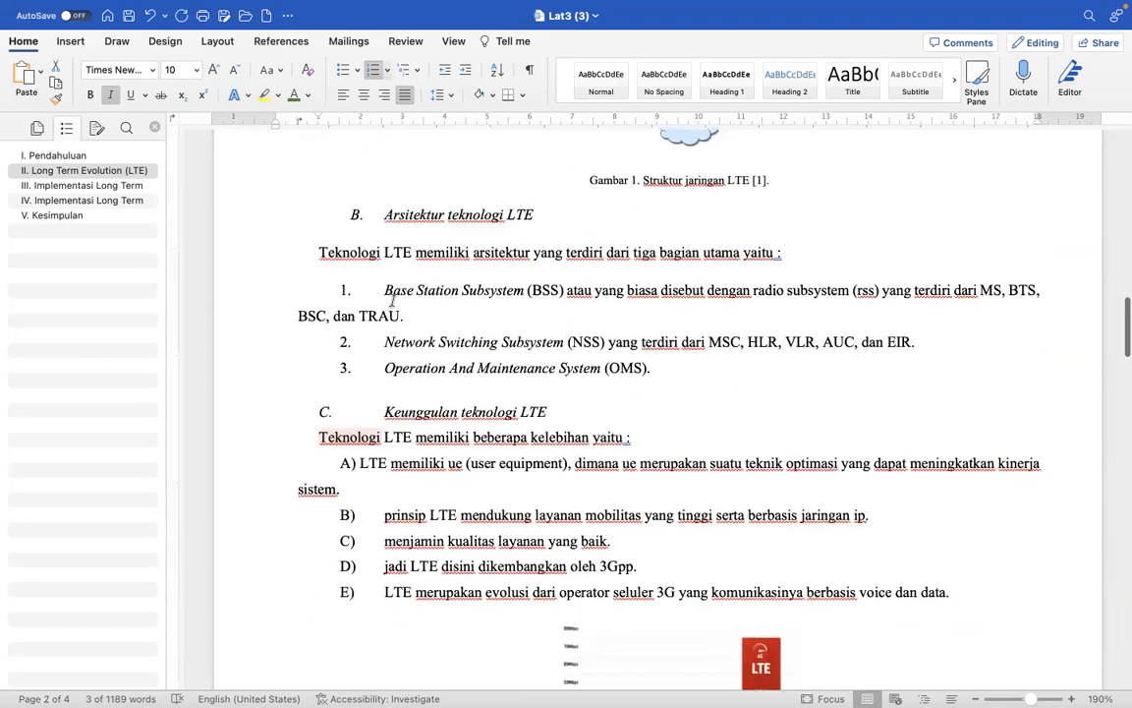
# - Give the numbered list 1 to 3 under "Arsitektur teknologi LTE" a hanging indent at about 2.25 cm
pyautogui.click(240, 320)
pyautogui.moveTo(239, 321); pyautogui.dragTo(238, 381)
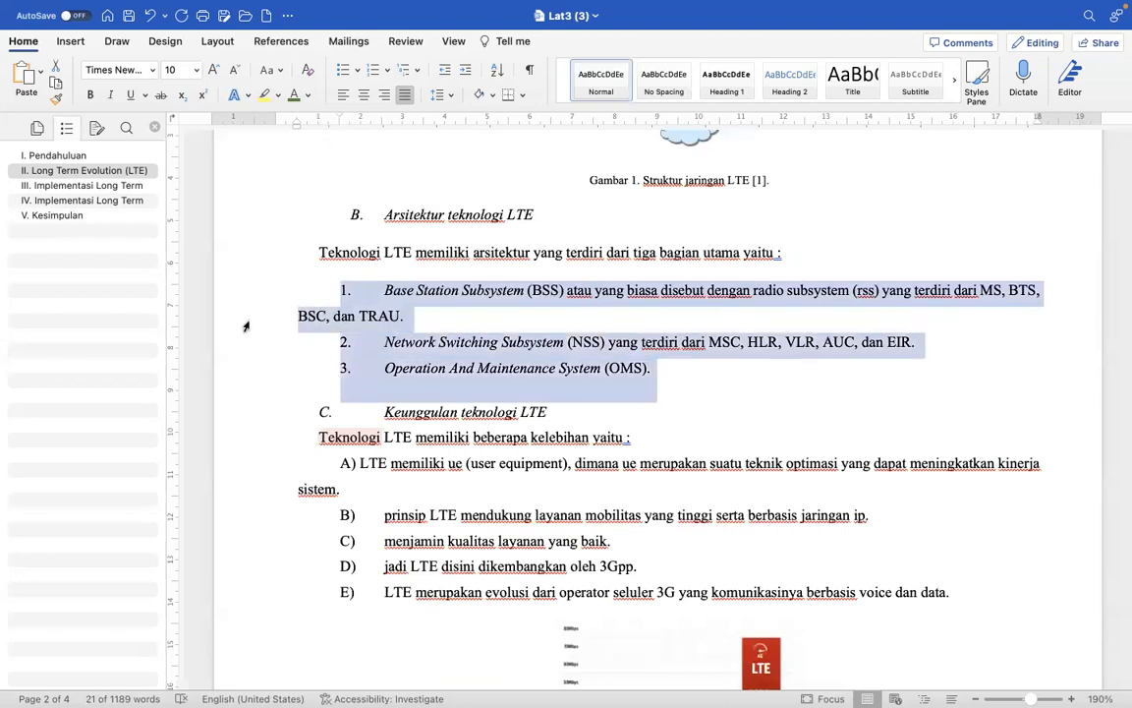
pyautogui.moveTo(296, 124)
pyautogui.mouseDown()
pyautogui.moveTo(385, 143)
pyautogui.moveTo(373, 147)
pyautogui.mouseUp()
# - Give the A) to E) list under "Keunggulan teknologi LTE" a hanging indent at about 2.25 cm and align item A)'s text with it
pyautogui.scroll(-3, 442, 349)
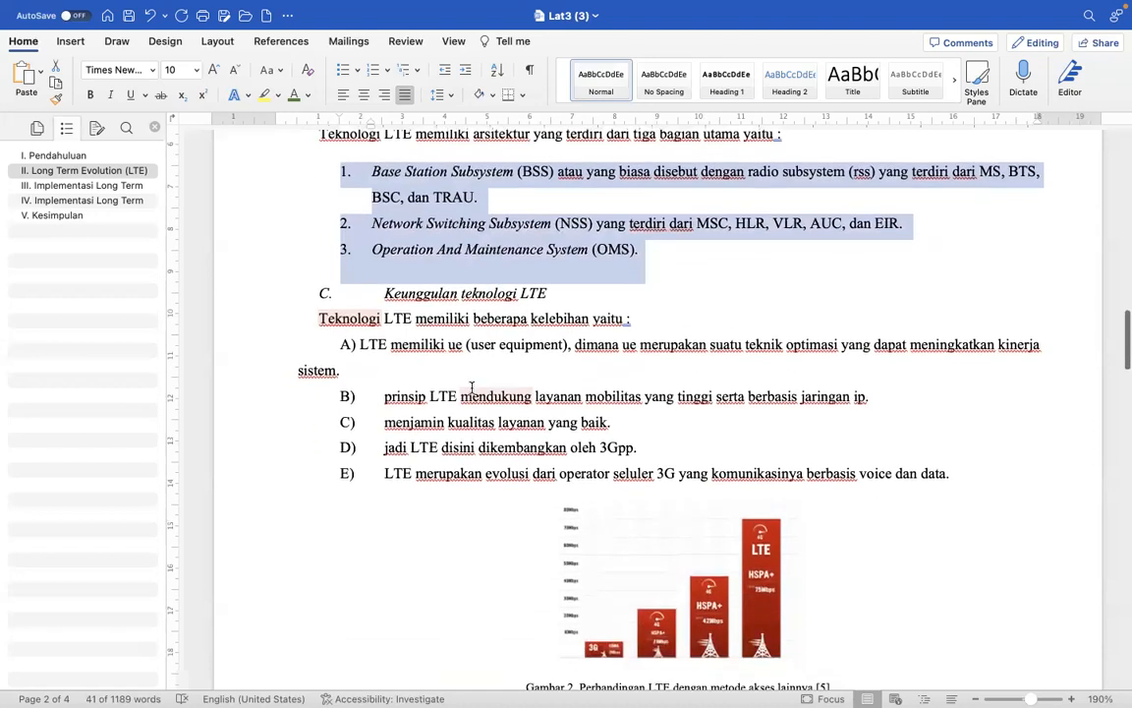
pyautogui.moveTo(245, 346); pyautogui.dragTo(249, 472)
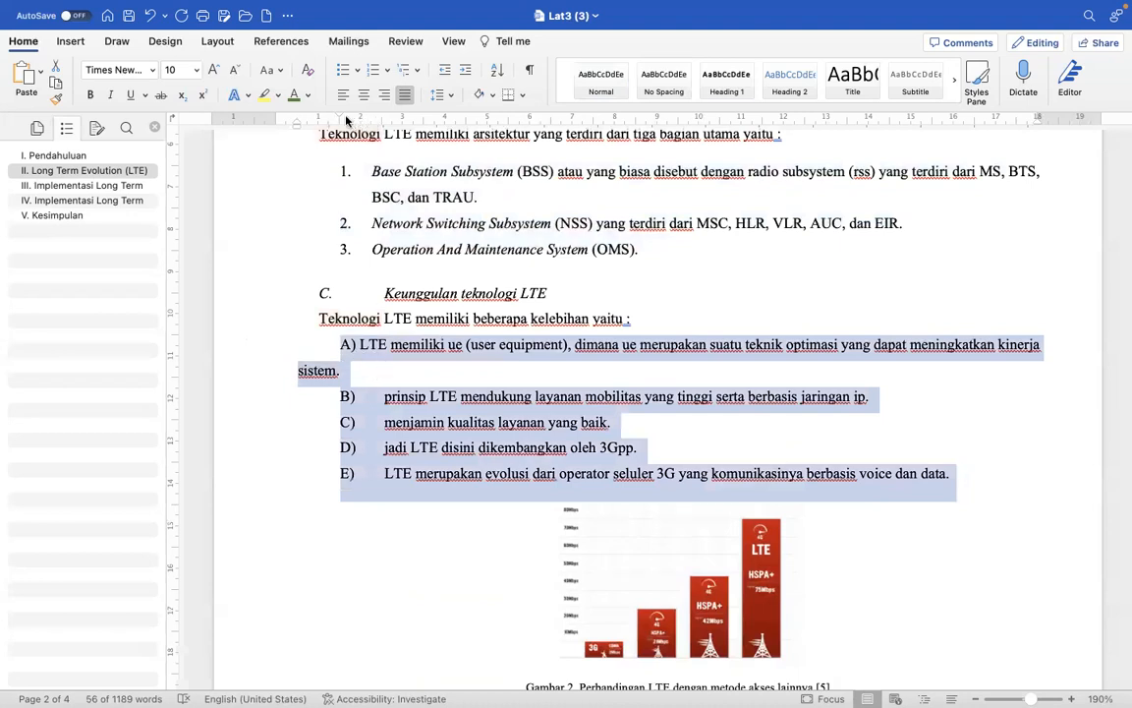
pyautogui.moveTo(294, 125); pyautogui.dragTo(368, 149)
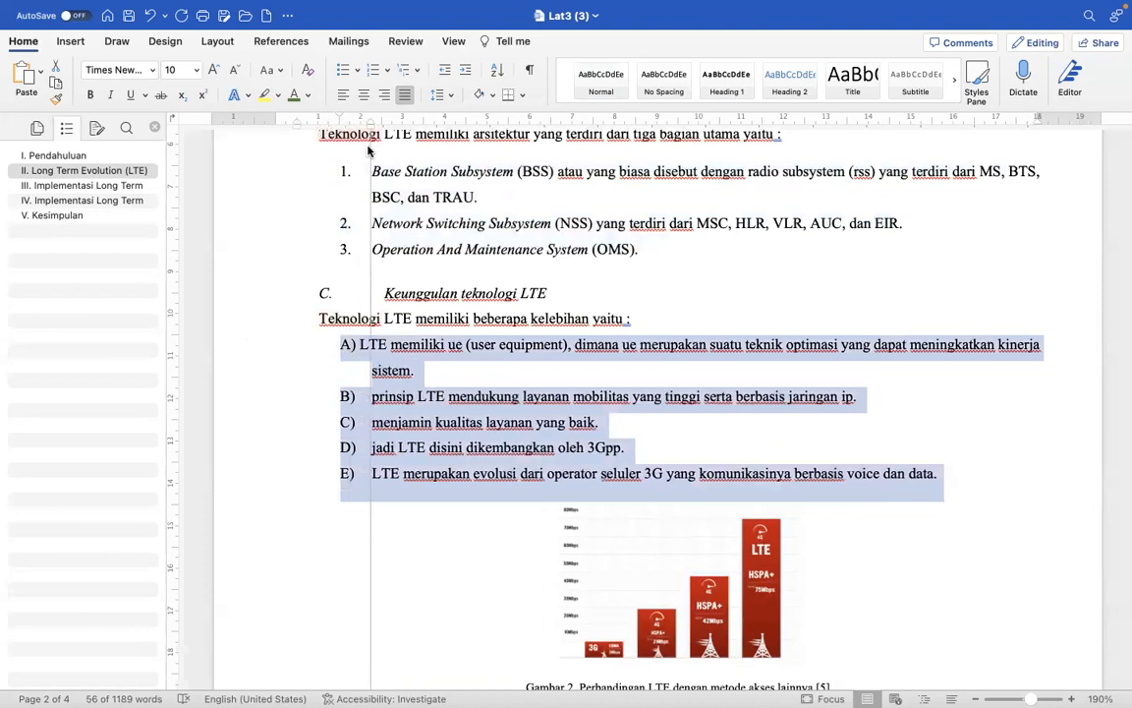
pyautogui.click(372, 344)
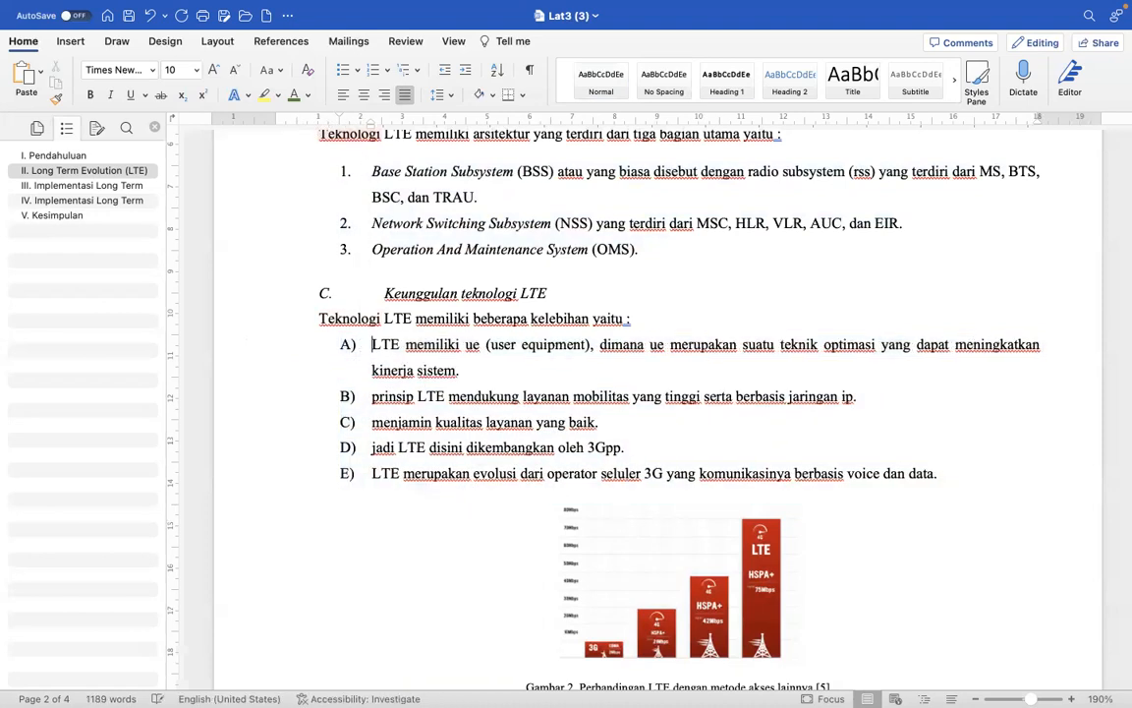
# - Give the A) and B) telephone list in section III a hanging indent at about 1.75 cm and align item B)'s text with it
pyautogui.scroll(-10, 487, 468)
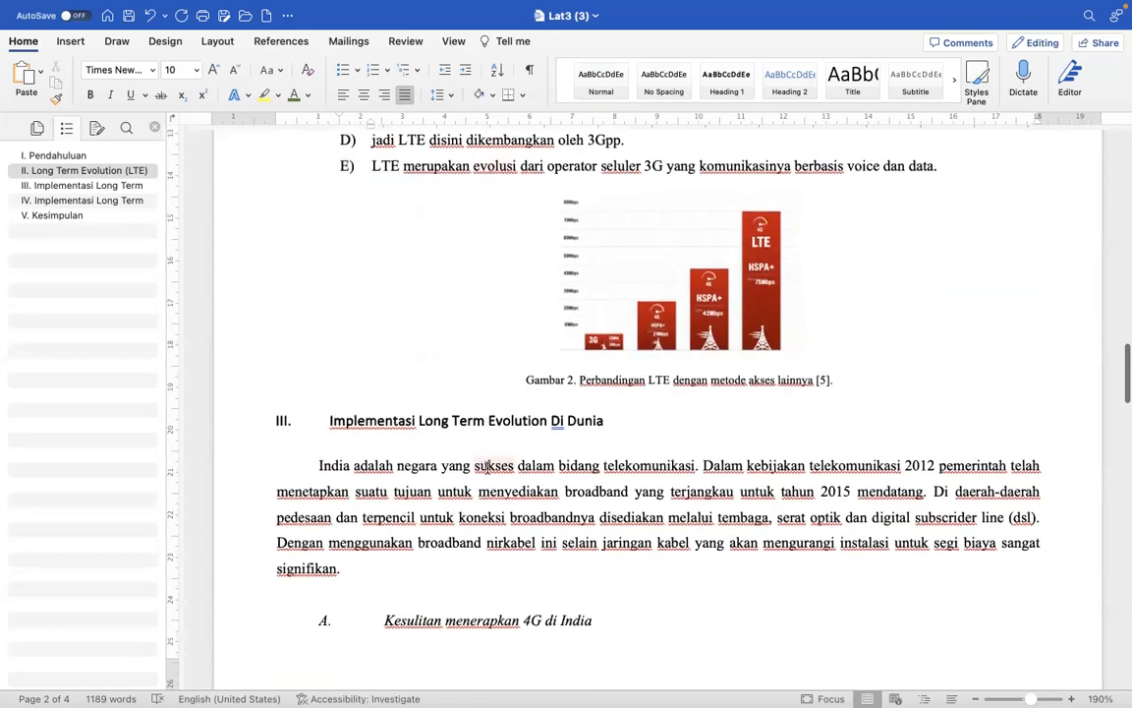
pyautogui.scroll(-4, 486, 468)
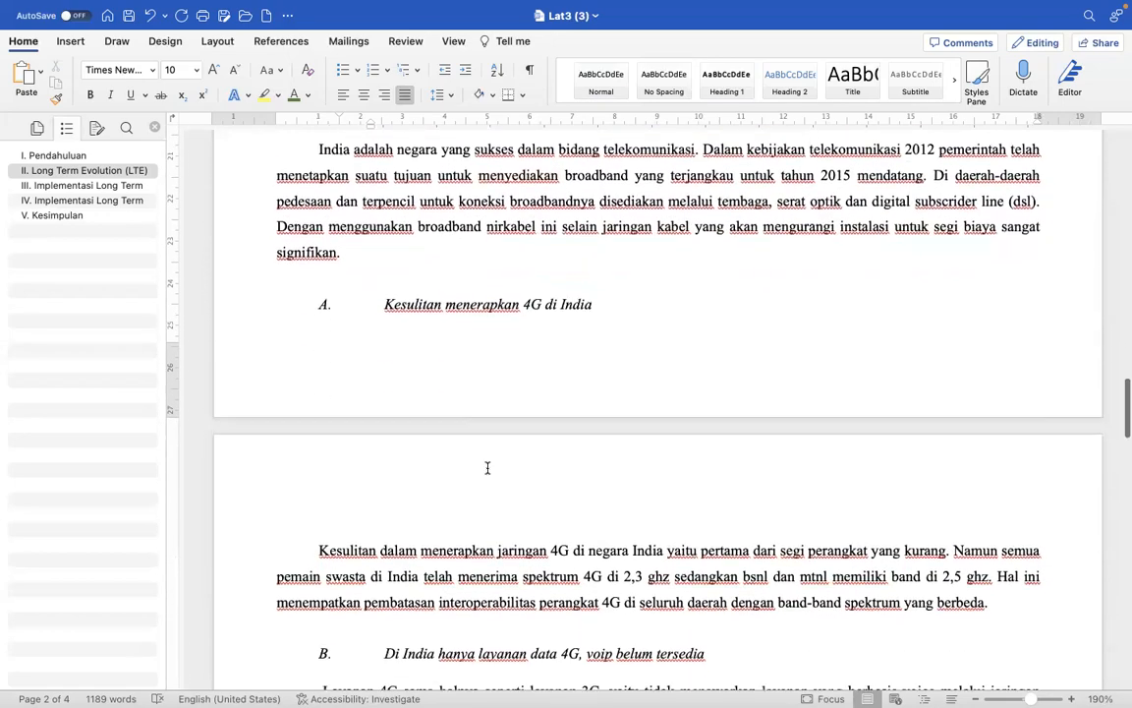
pyautogui.scroll(-7, 486, 468)
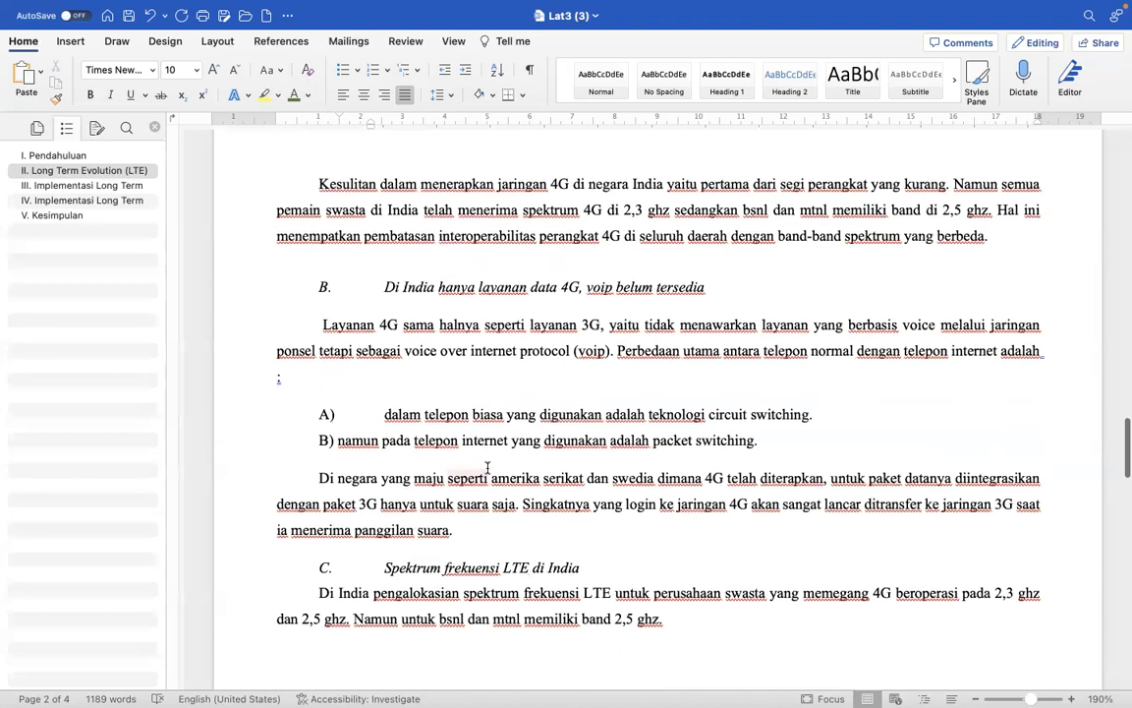
pyautogui.scroll(-1, 486, 468)
pyautogui.moveTo(254, 343); pyautogui.dragTo(254, 391)
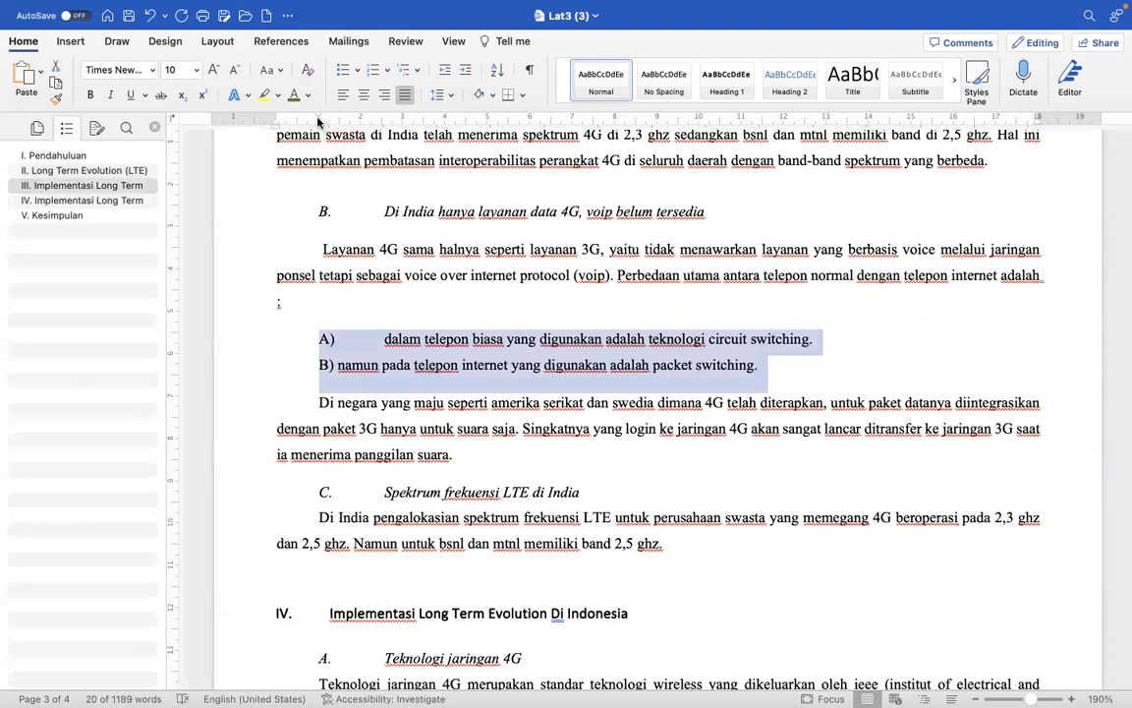
pyautogui.moveTo(276, 124); pyautogui.dragTo(345, 147)
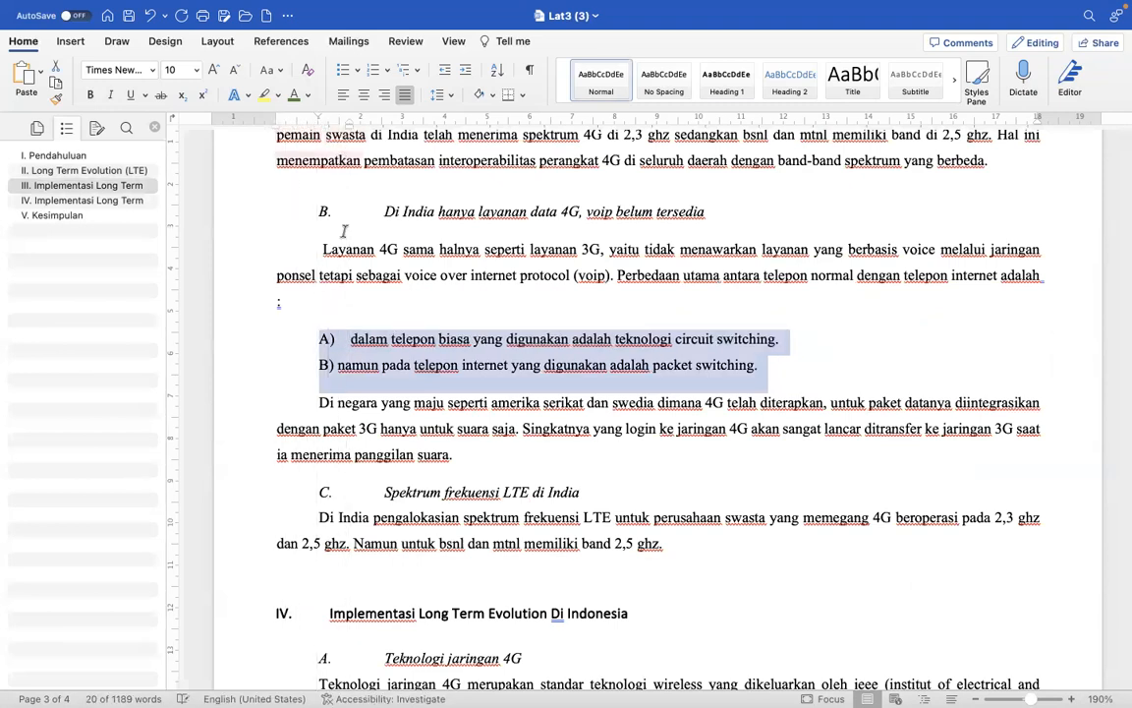
pyautogui.rightClick(338, 367)
pyautogui.press('Tab')
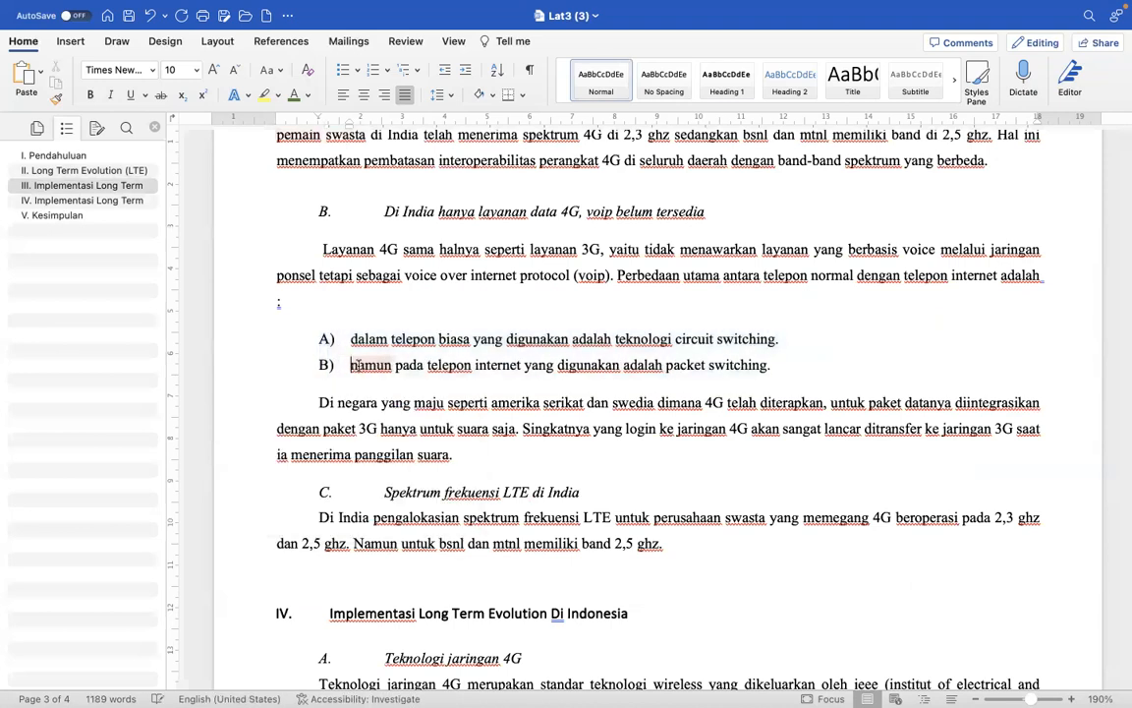
pyautogui.scroll(-3, 490, 401)
pyautogui.scroll(-2, 490, 402)
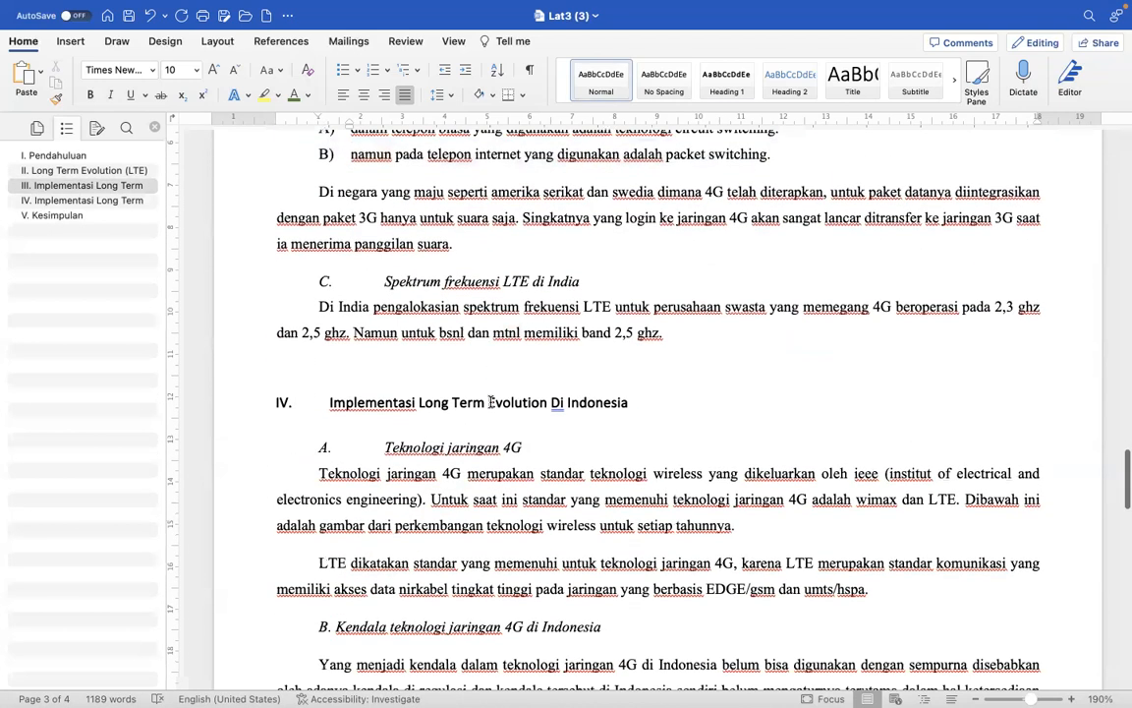
pyautogui.scroll(-5, 407, 452)
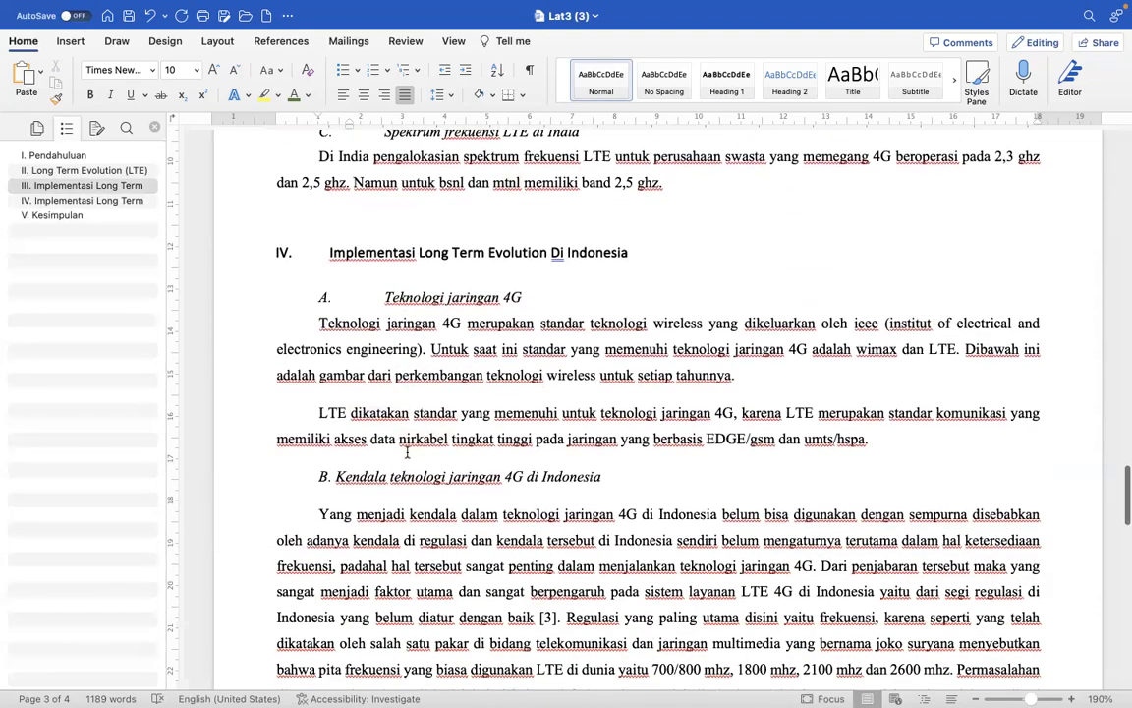
# - Give references [1] to [5] a hanging indent, with the numbers at about 0.5 cm and the text at about 1 cm
pyautogui.scroll(-7, 407, 452)
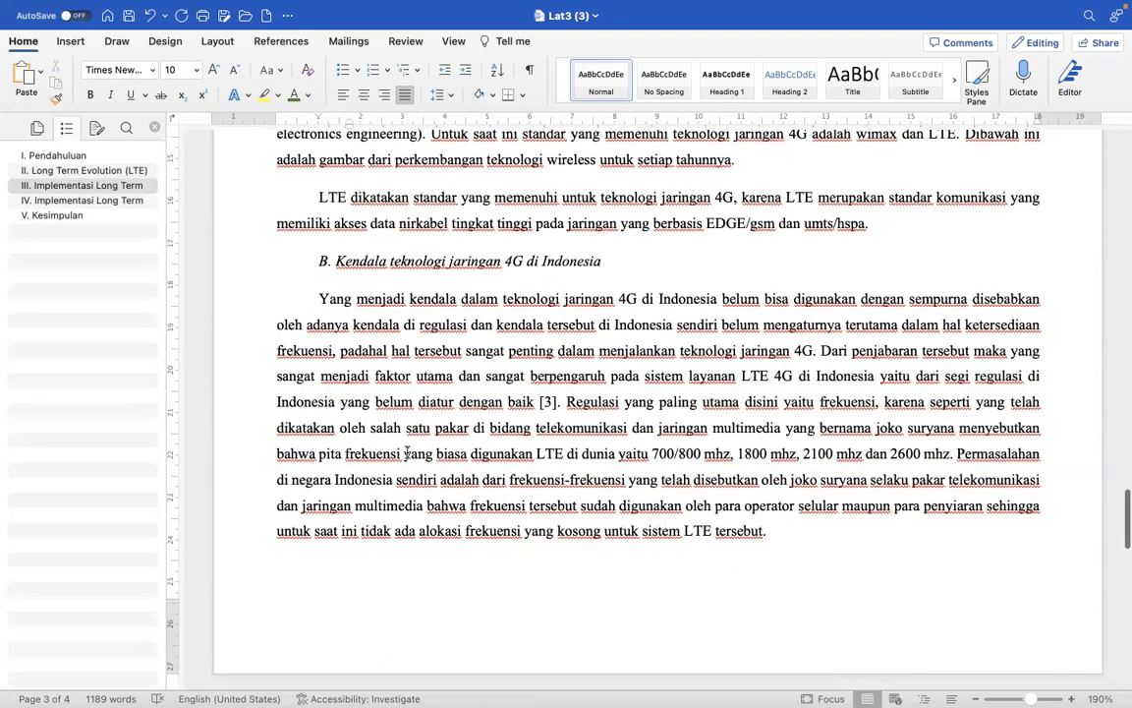
pyautogui.scroll(-8, 407, 452)
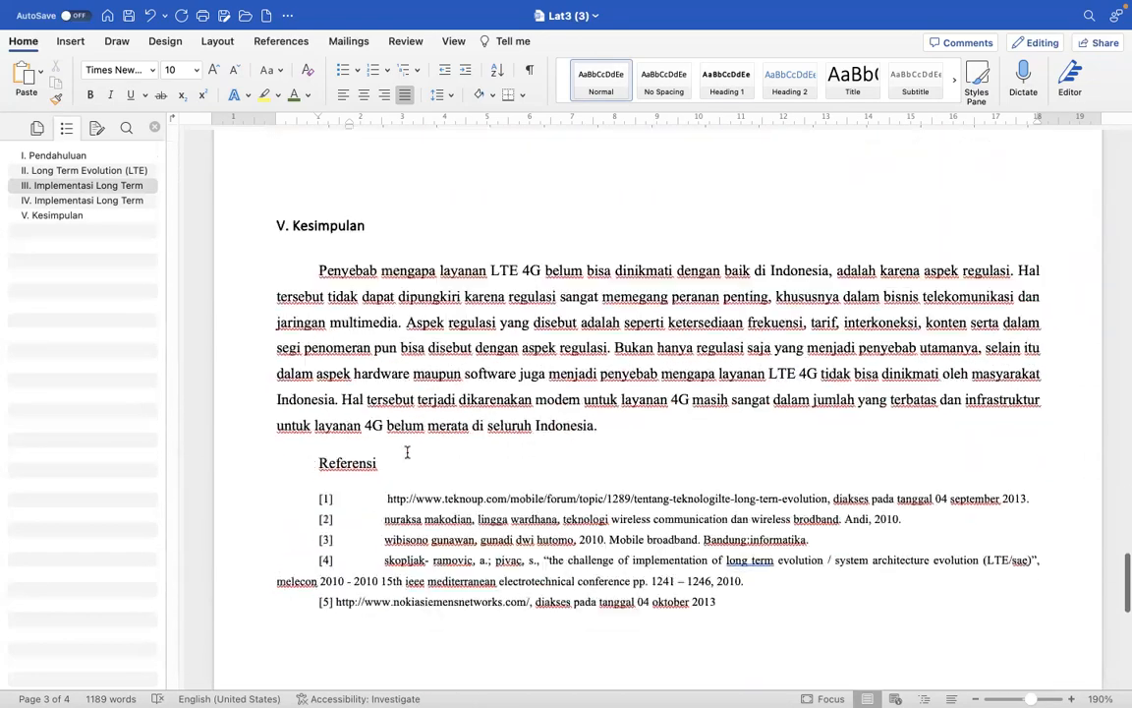
pyautogui.scroll(-3, 406, 452)
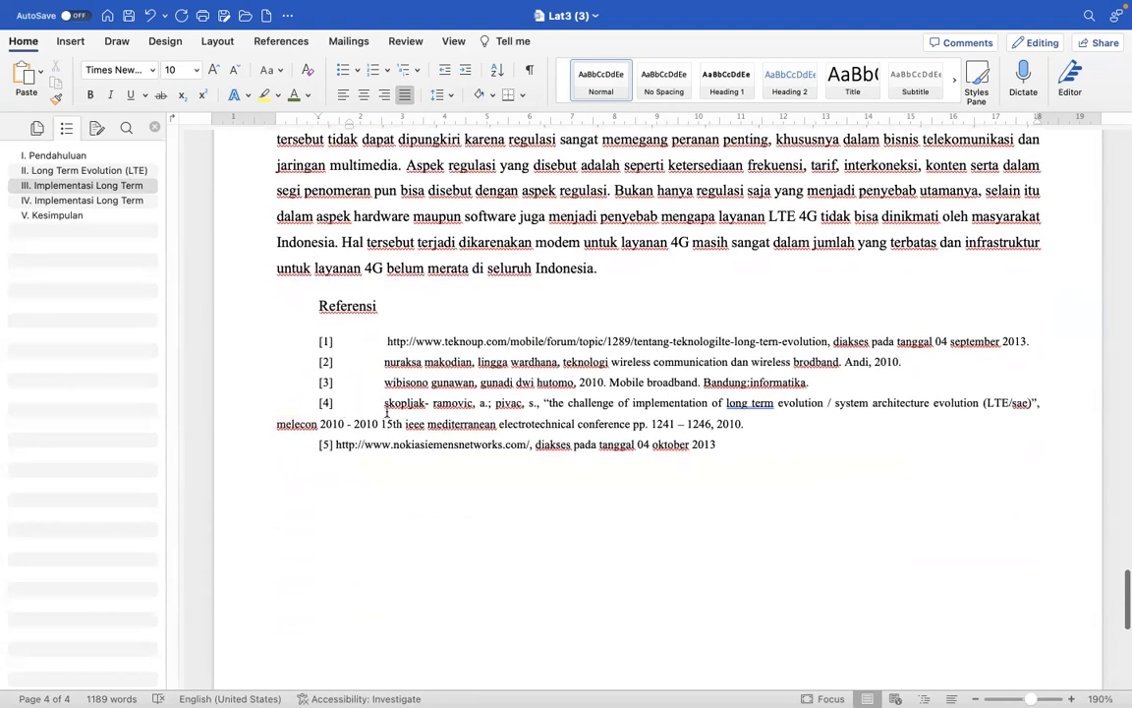
pyautogui.moveTo(254, 347); pyautogui.dragTo(256, 445)
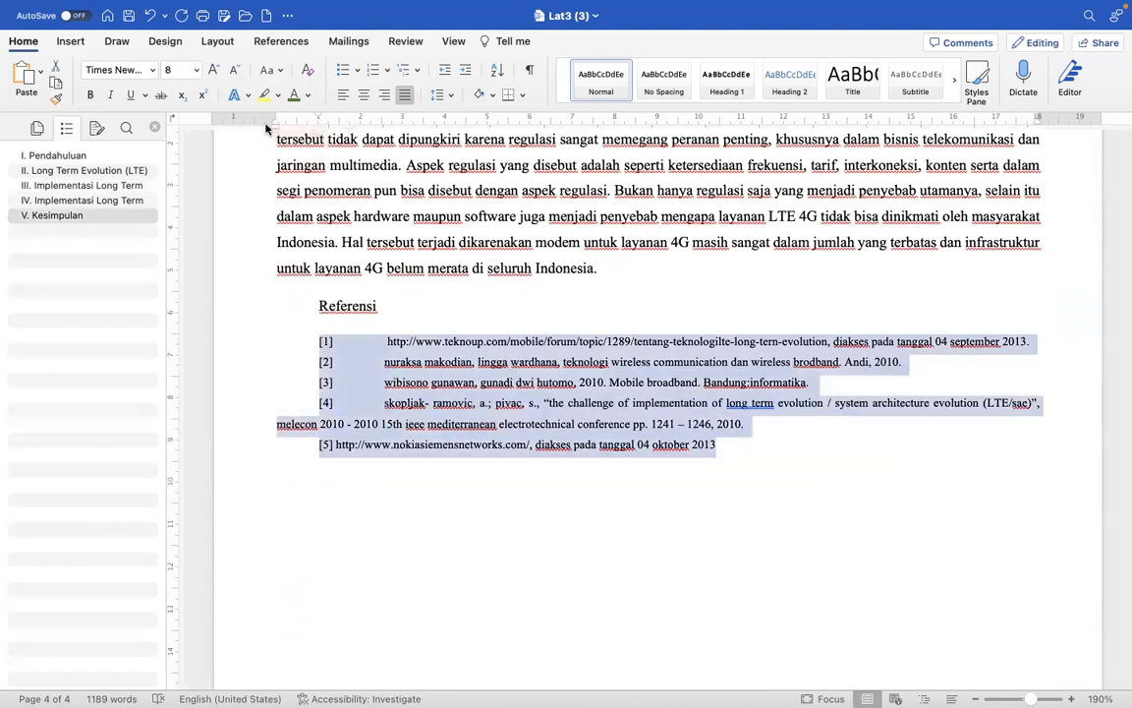
pyautogui.moveTo(317, 117)
pyautogui.mouseDown()
pyautogui.moveTo(284, 127)
pyautogui.moveTo(316, 138)
pyautogui.mouseUp()
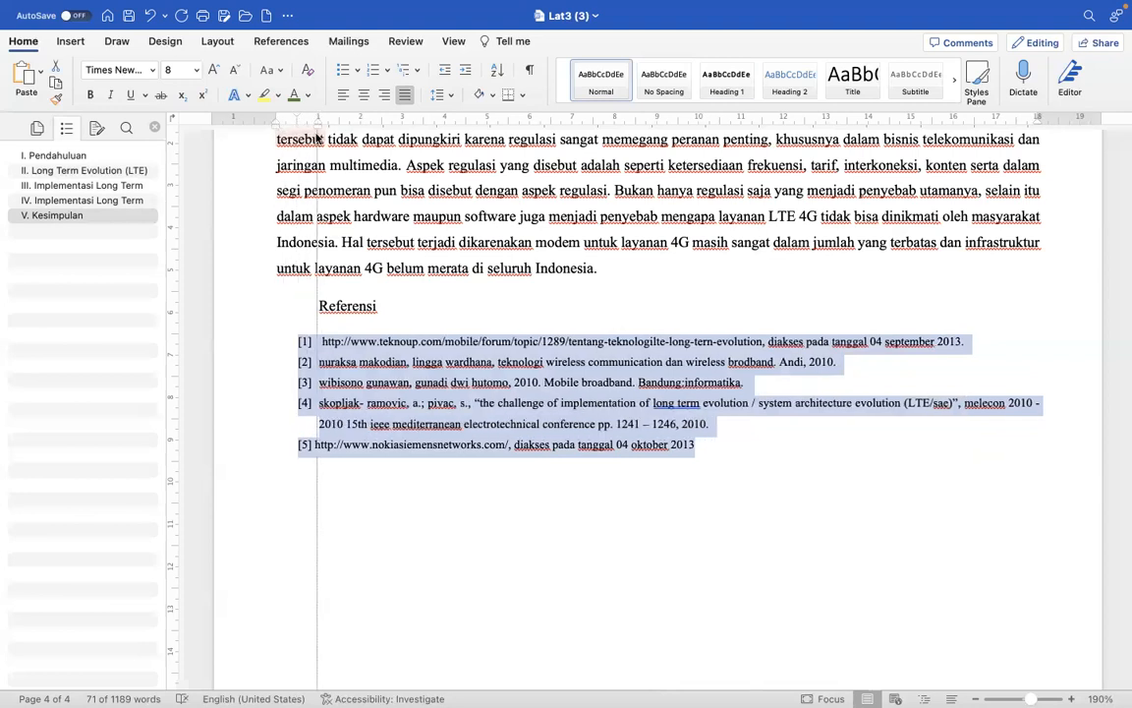
pyautogui.click(360, 425)
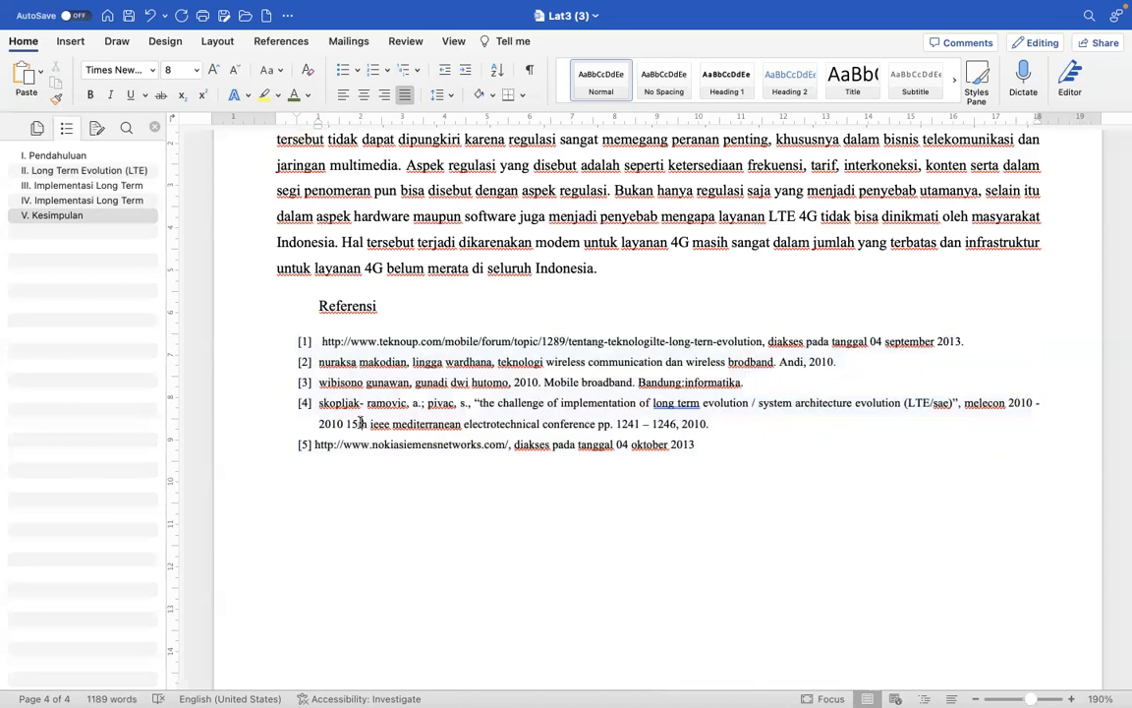
pyautogui.scroll(-7, 470, 499)
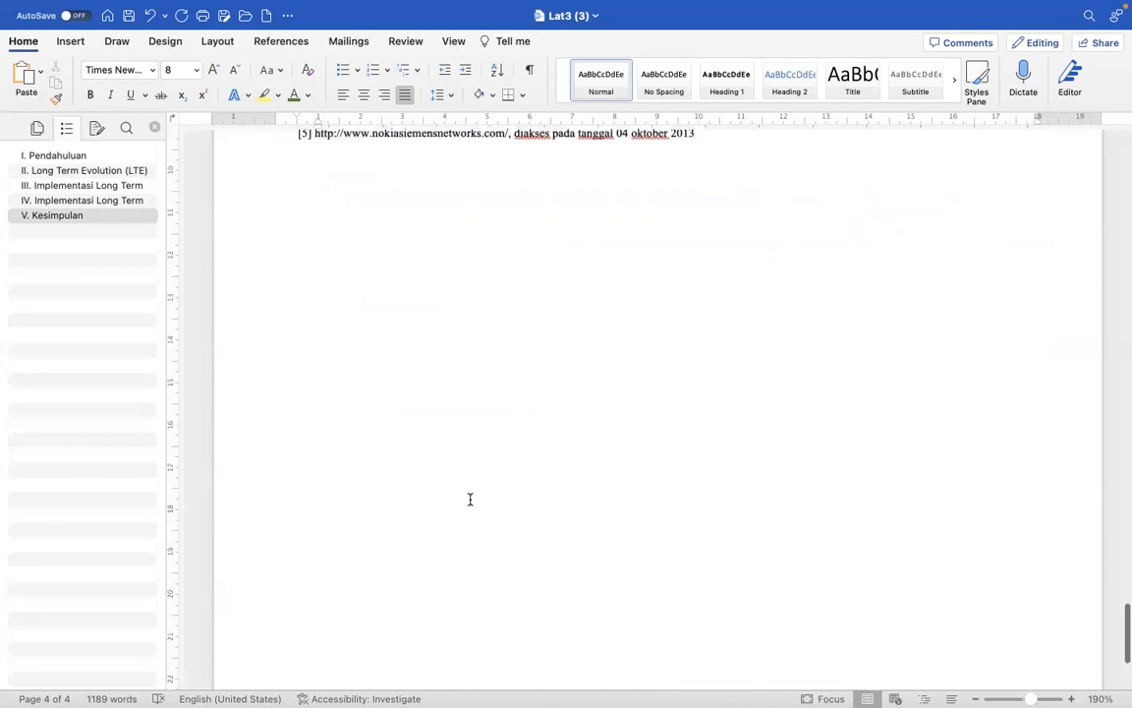
pyautogui.scroll(10, 469, 499)
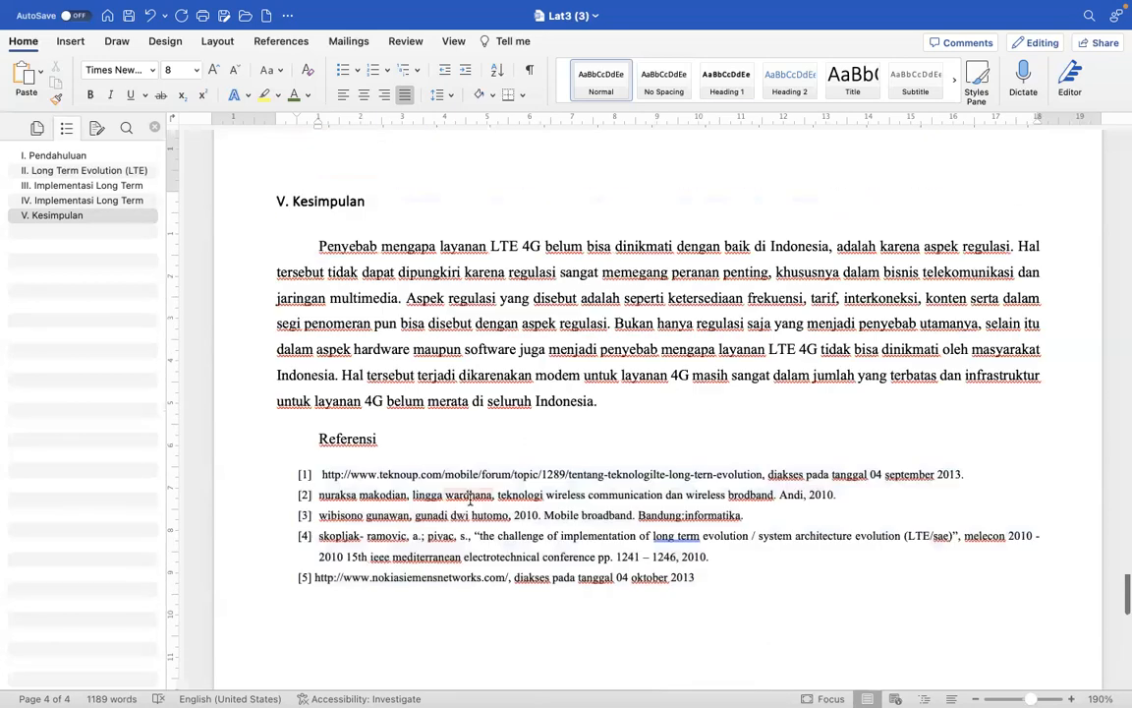
pyautogui.scroll(2, 469, 499)
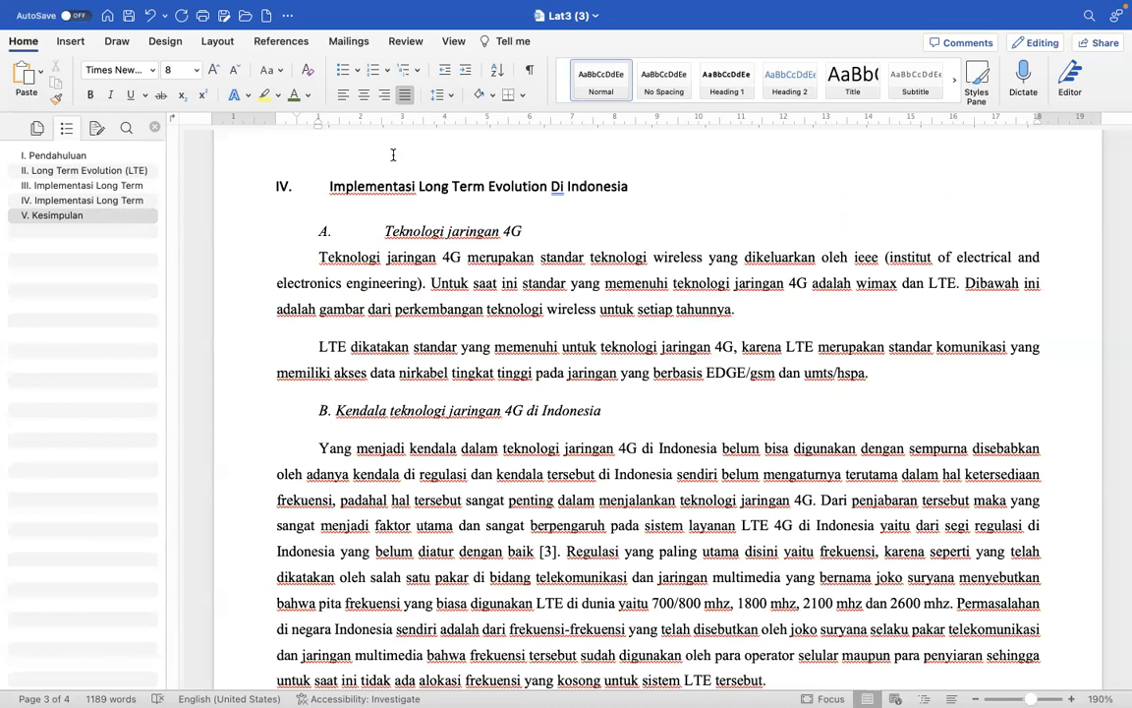
pyautogui.doubleClick(348, 187)
pyautogui.scroll(-10, 349, 187)
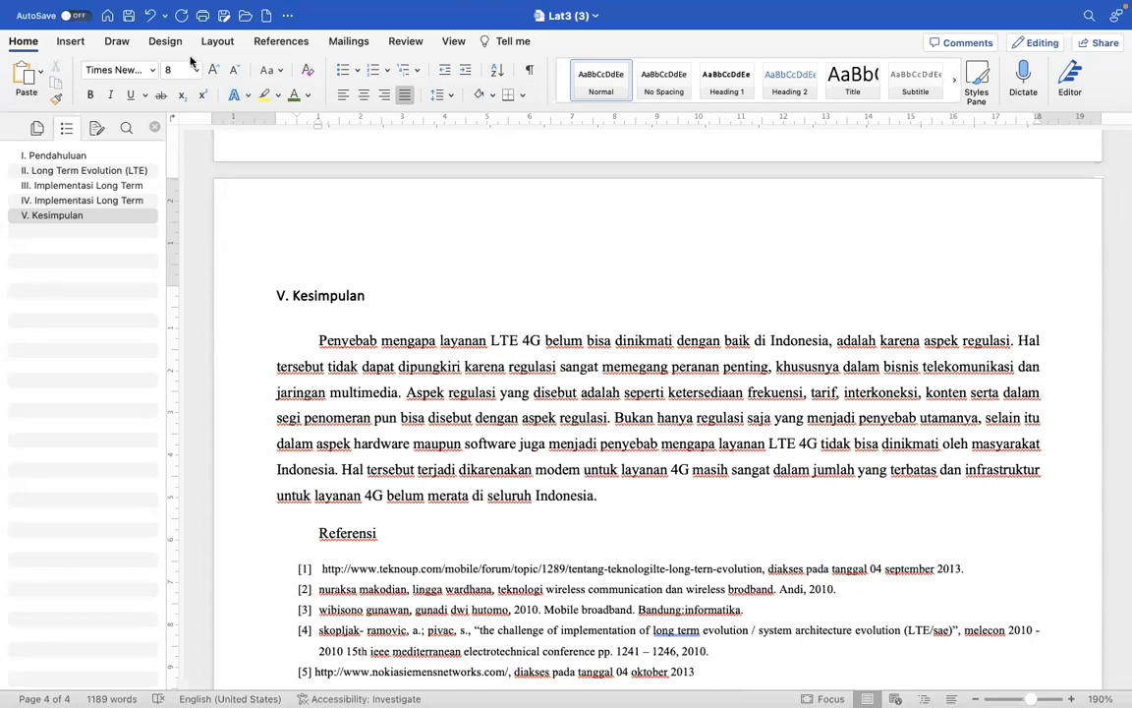
# - Set custom page margins for this section to 3 cm at the top and 2 cm at the bottom
pyautogui.click(218, 41)
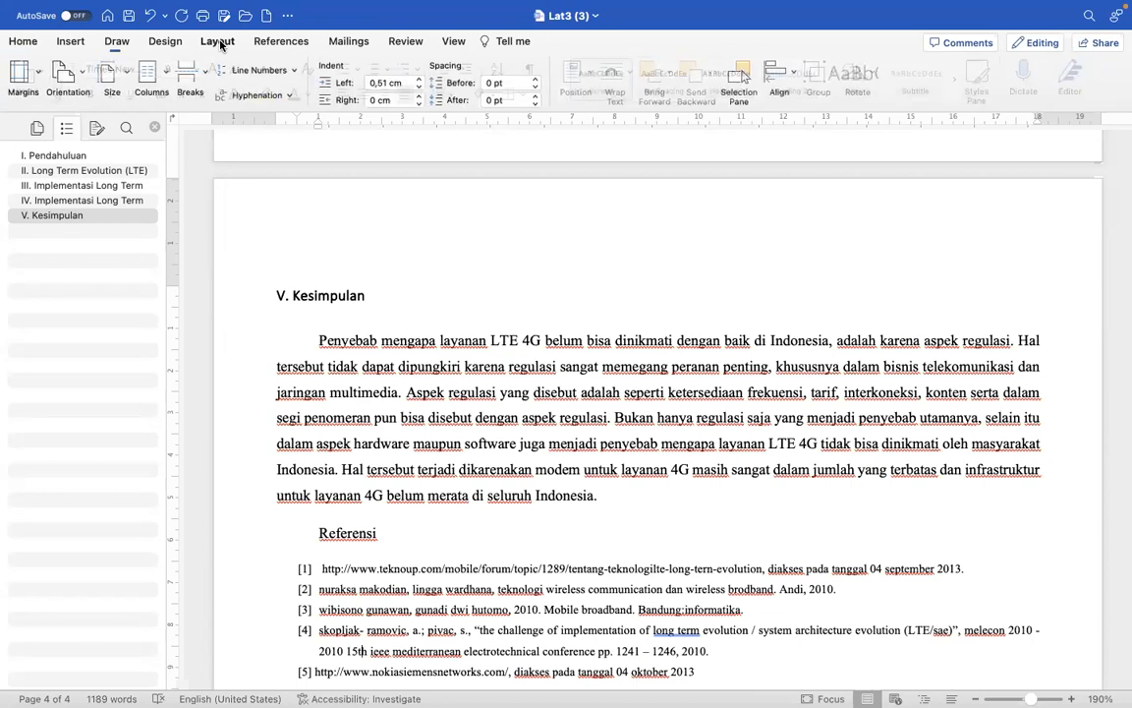
pyautogui.click(40, 77)
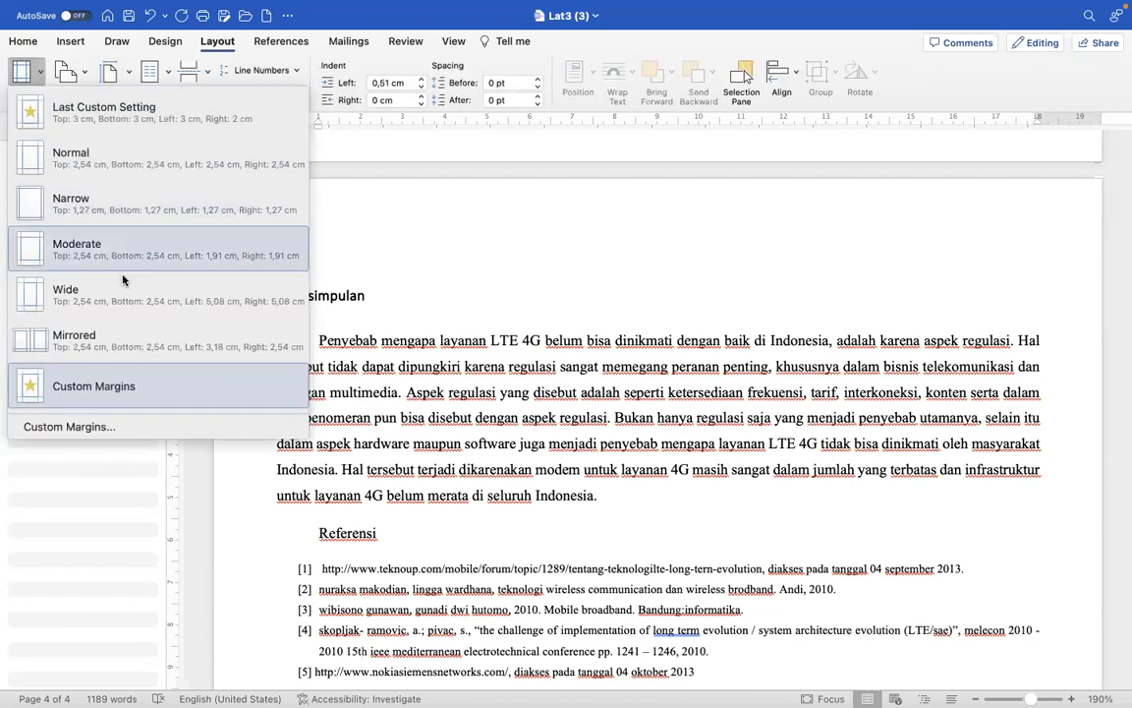
pyautogui.click(93, 426)
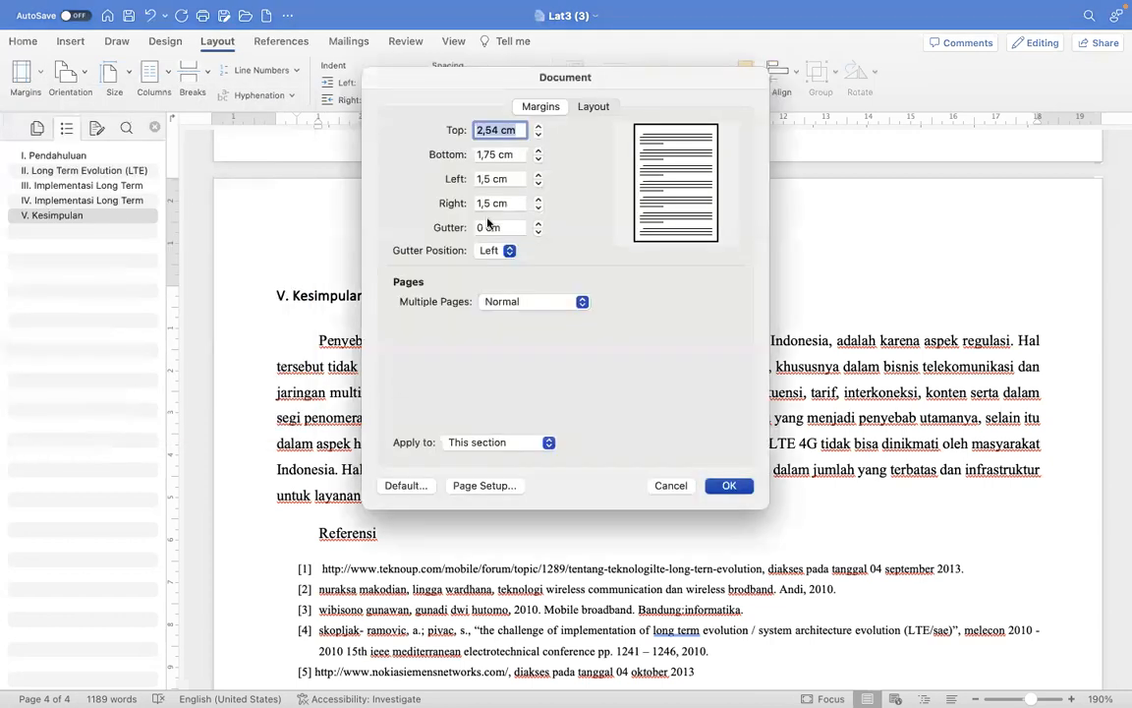
pyautogui.doubleClick(537, 126)
pyautogui.click(538, 126)
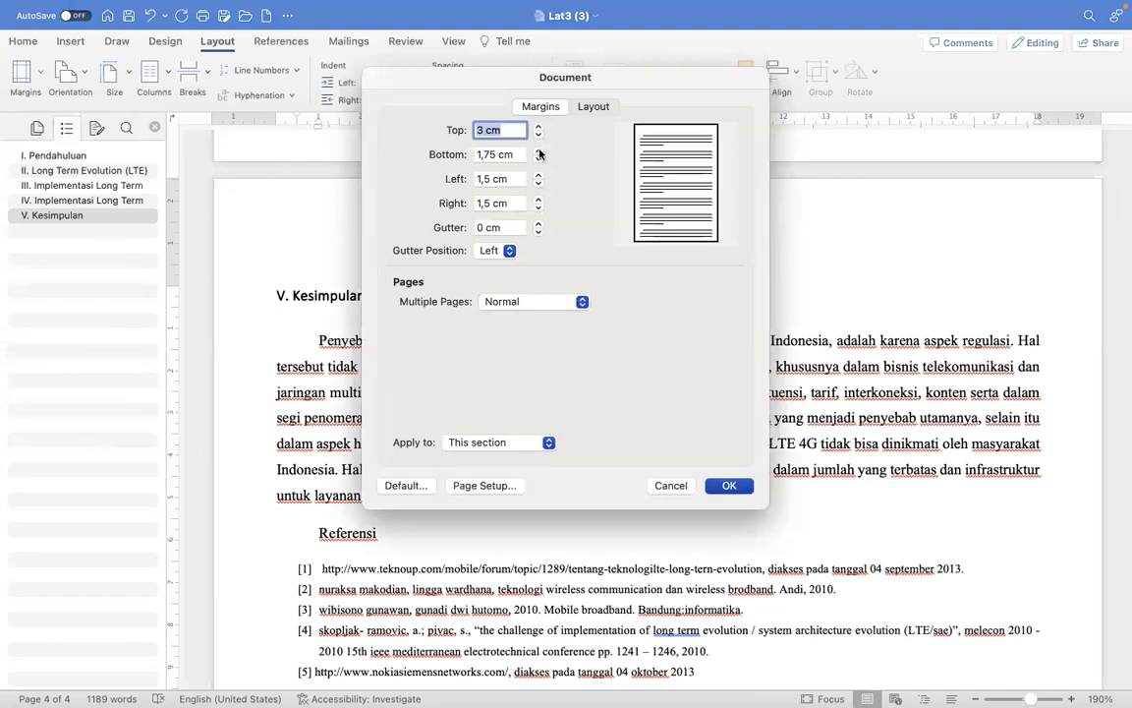
pyautogui.click(538, 152)
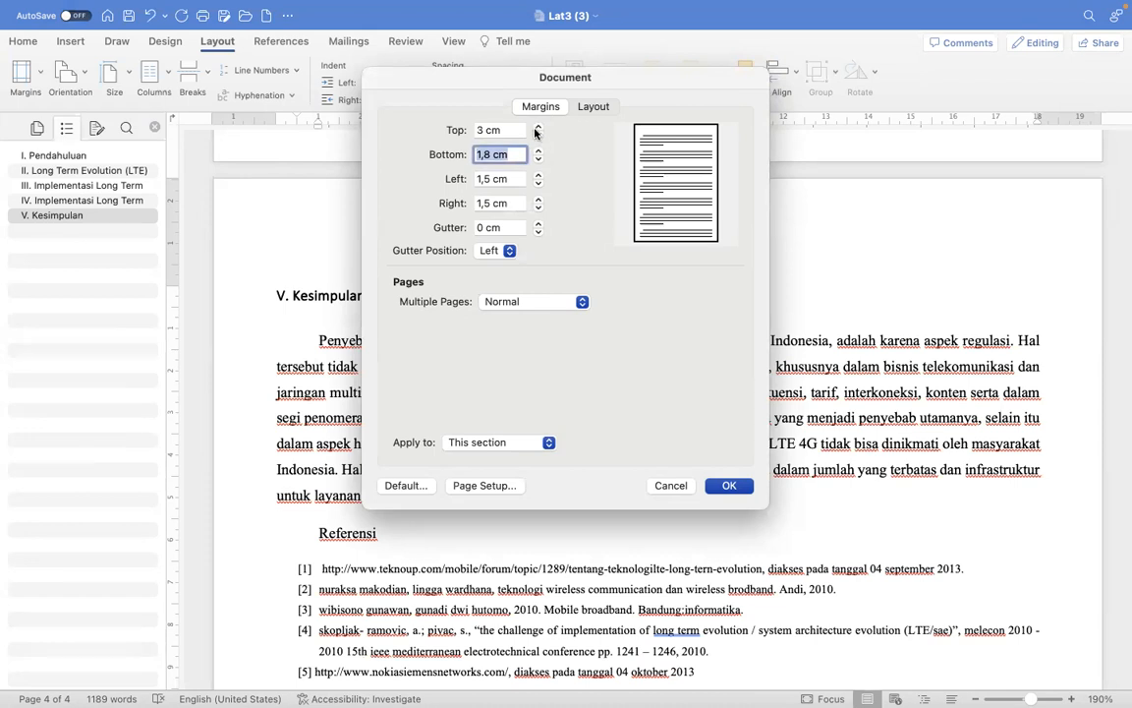
pyautogui.click(538, 135)
pyautogui.click(538, 134)
pyautogui.click(538, 135)
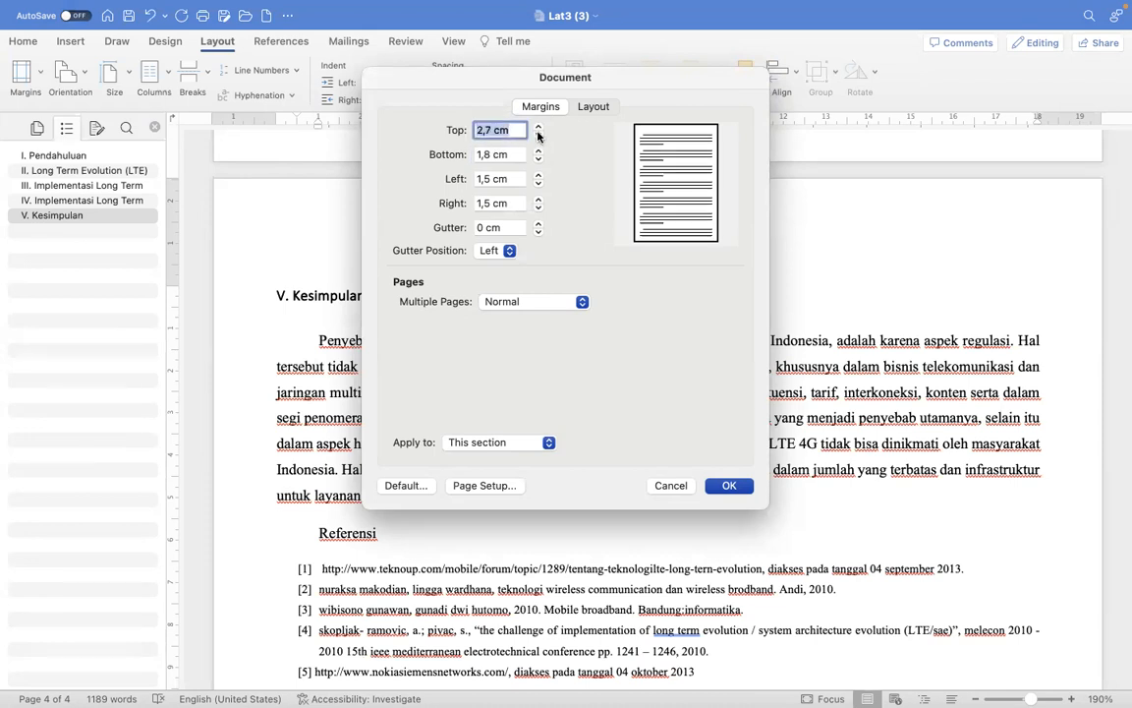
pyautogui.click(538, 126)
pyautogui.click(537, 126)
pyautogui.click(538, 126)
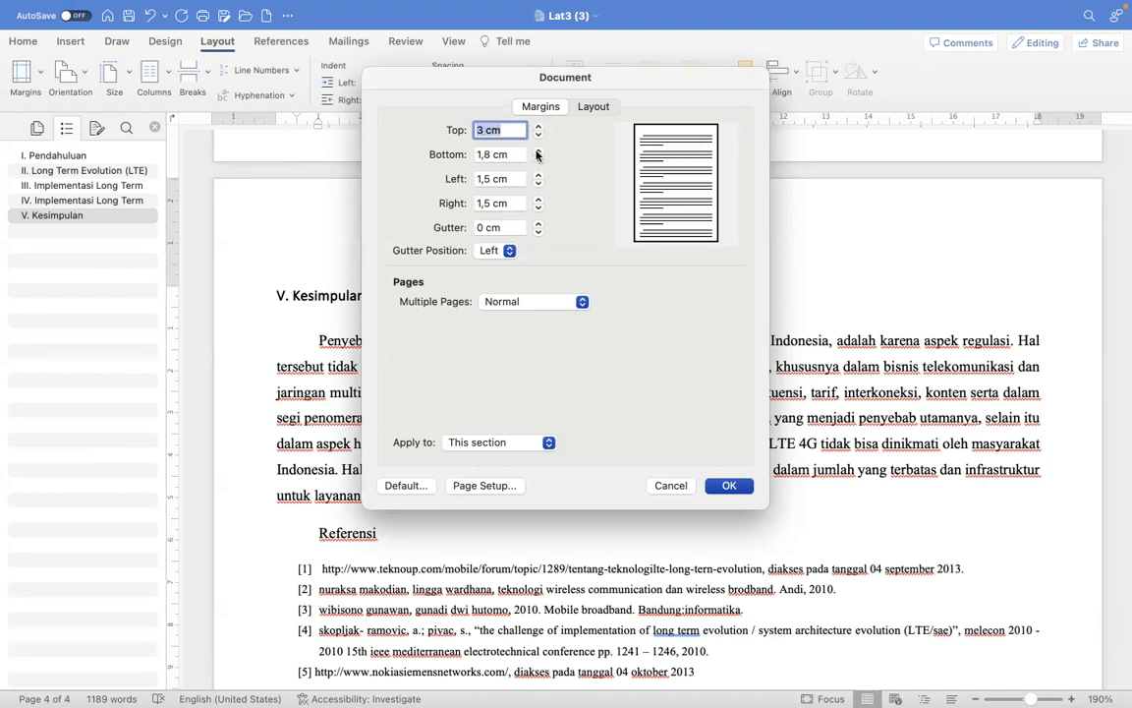
pyautogui.click(538, 150)
pyautogui.click(537, 151)
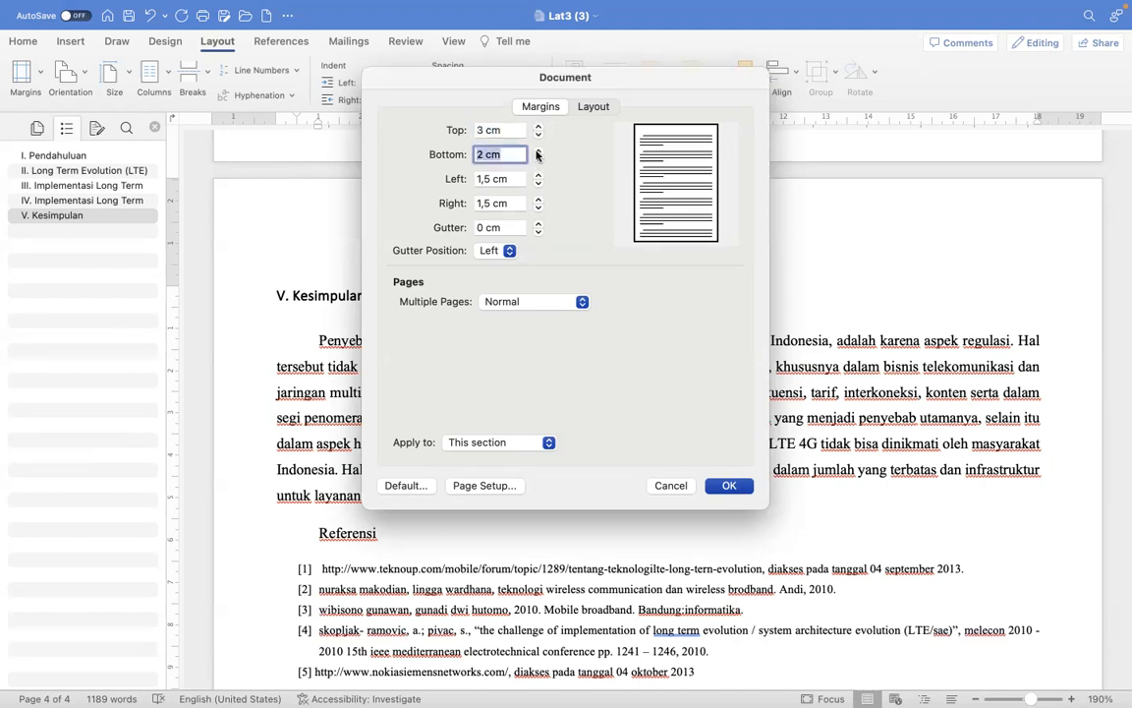
# - Set the left margin to 3 cm and the right margin to 2 cm, and apply the margins to this section
pyautogui.click(538, 175)
pyautogui.click(538, 175)
pyautogui.click(537, 175)
pyautogui.click(537, 175)
pyautogui.click(537, 175)
pyautogui.click(537, 175)
pyautogui.click(486, 179)
pyautogui.doubleClick(490, 179)
pyautogui.write('3')
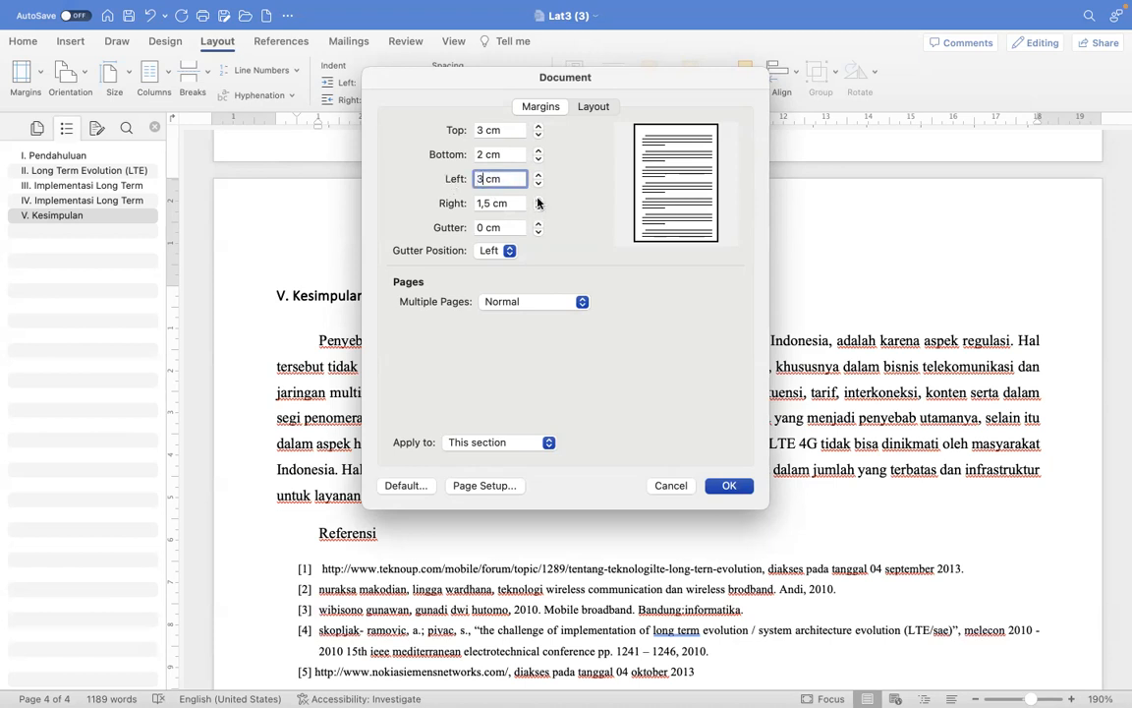
pyautogui.press('Tab')
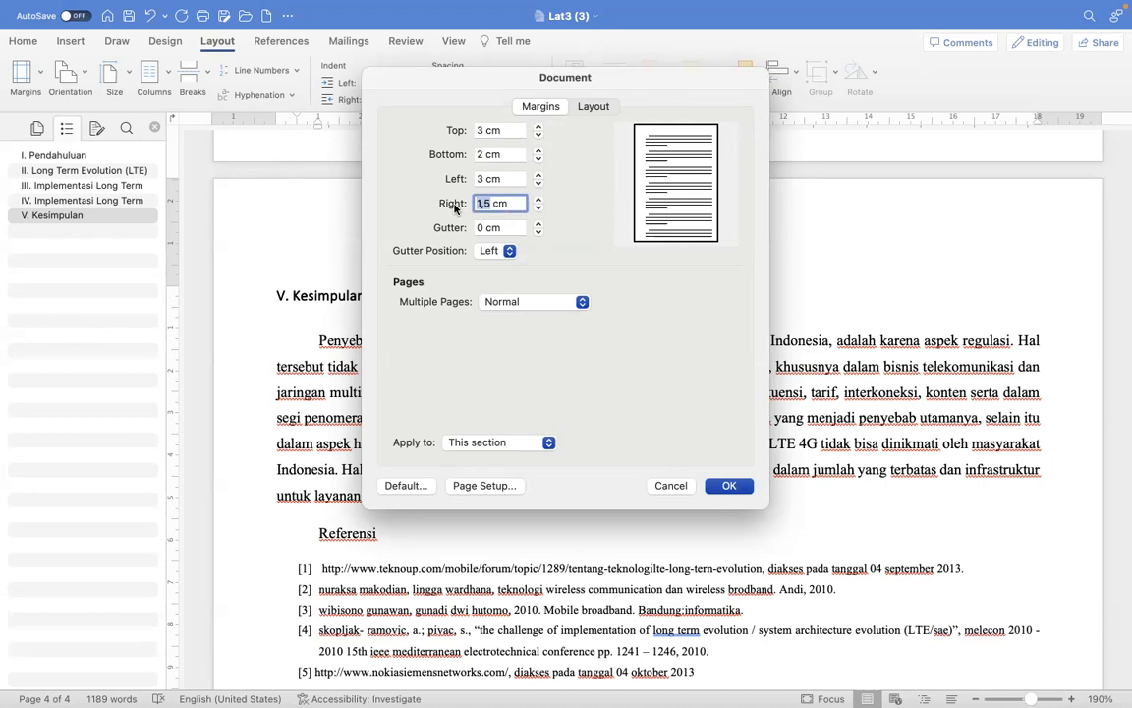
pyautogui.write('3')
pyautogui.press('BackSpace')
pyautogui.write('2')
pyautogui.click(728, 485)
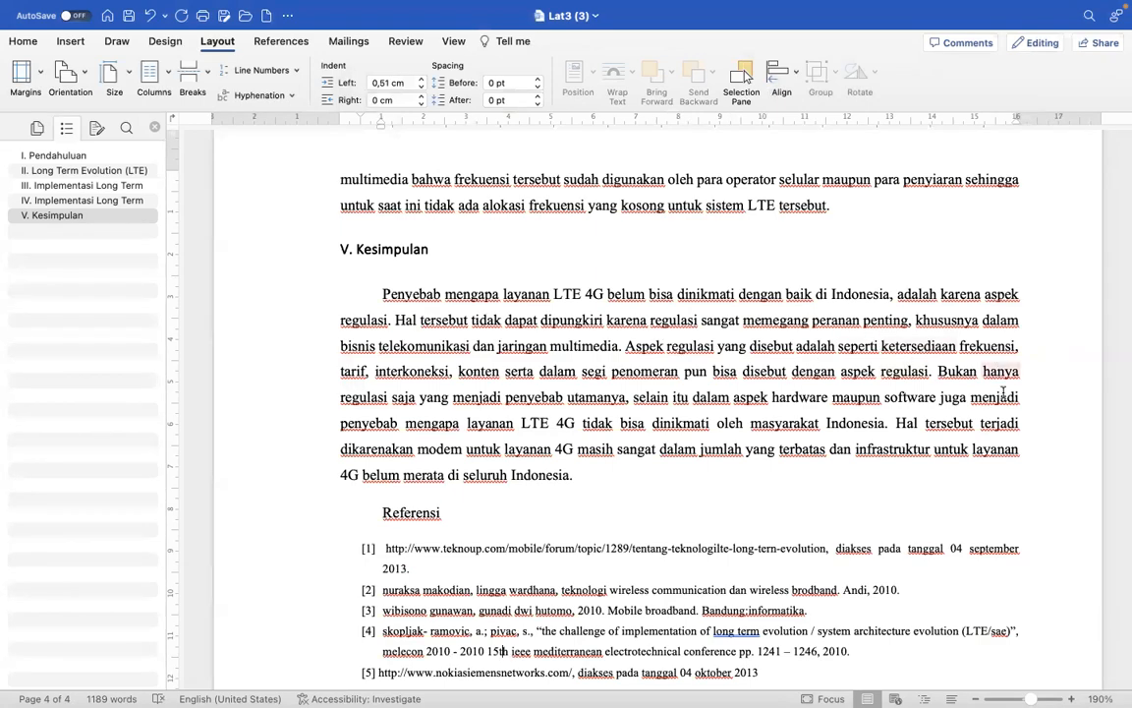
# - Apply the Heading 1 style to the "Referensi" title above the reference list
pyautogui.scroll(3, 685, 374)
pyautogui.scroll(-5, 686, 376)
pyautogui.scroll(2, 686, 377)
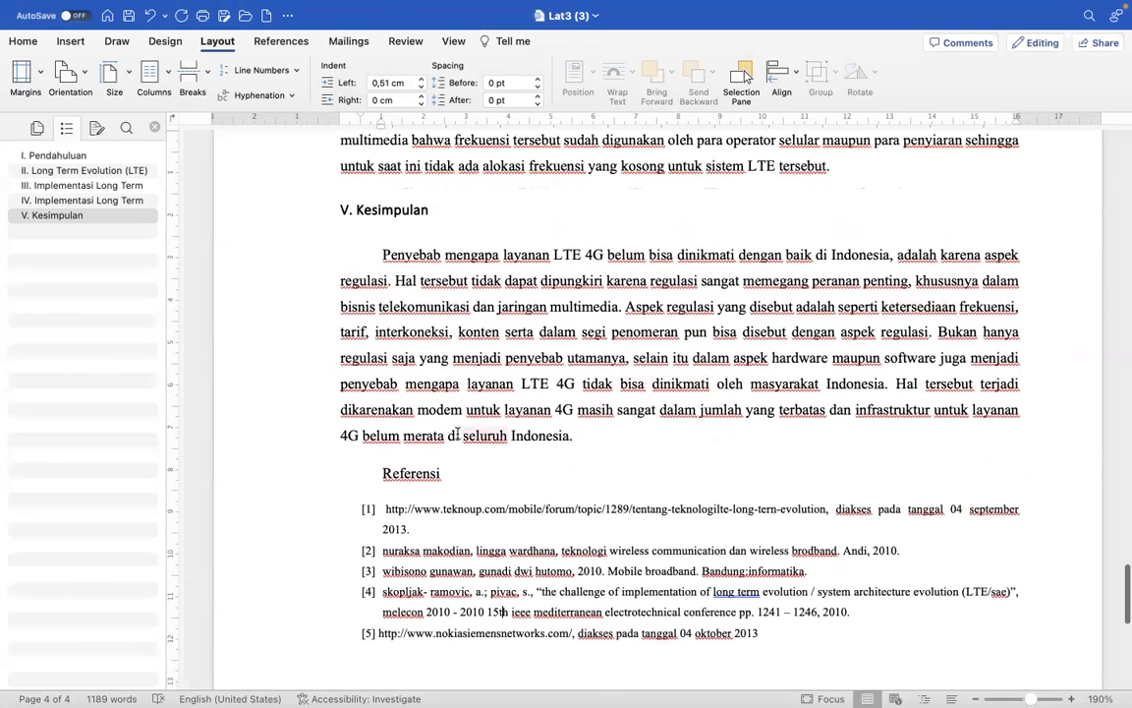
pyautogui.click(283, 482)
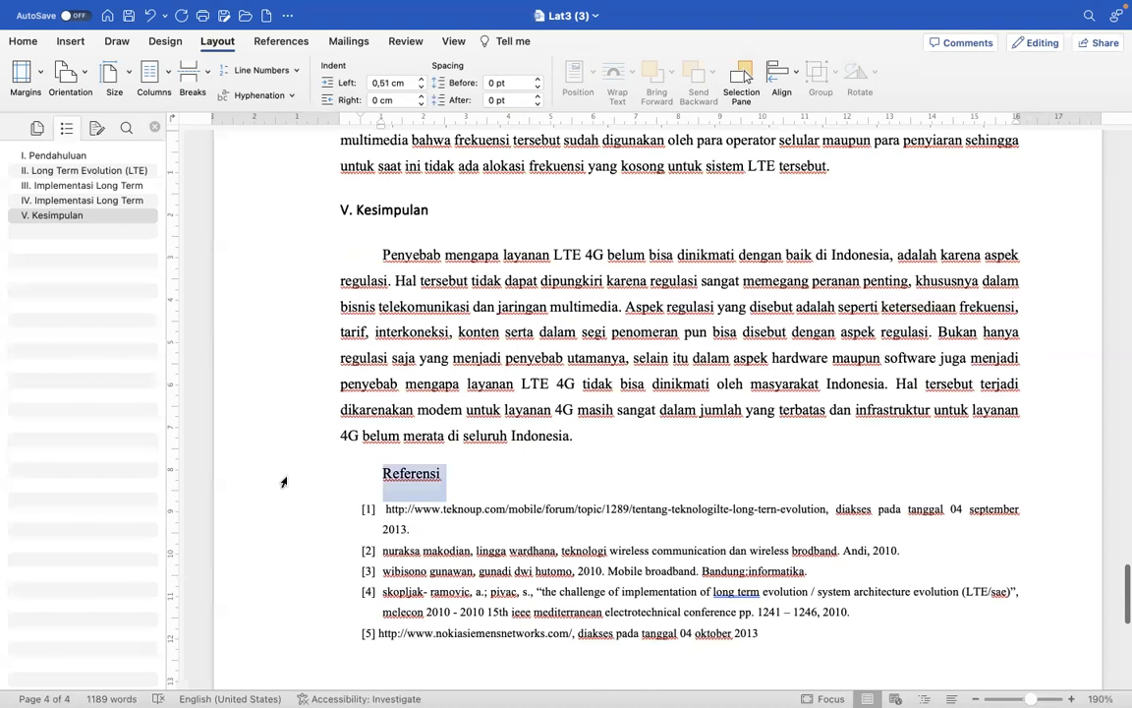
pyautogui.click(23, 41)
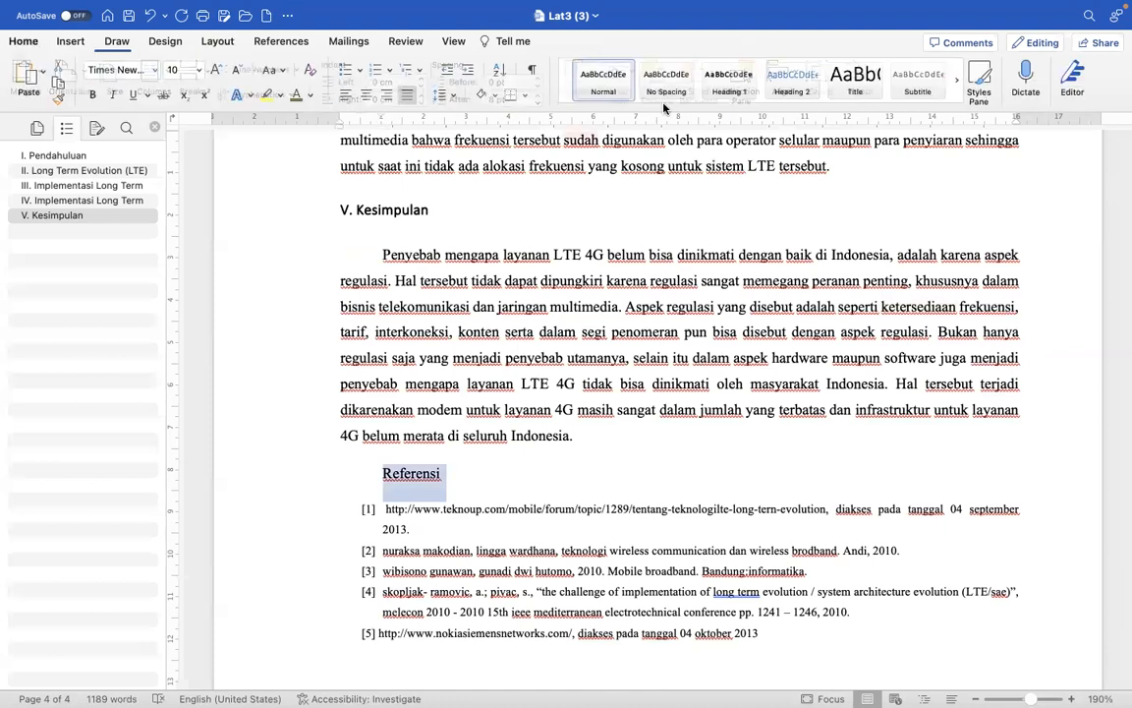
pyautogui.click(728, 87)
# - Insert a page header using the built-in Blank (Three Columns) layout
pyautogui.scroll(2, 505, 521)
pyautogui.scroll(15, 505, 521)
pyautogui.scroll(15, 505, 521)
pyautogui.scroll(15, 505, 521)
pyautogui.scroll(15, 505, 522)
pyautogui.scroll(15, 505, 522)
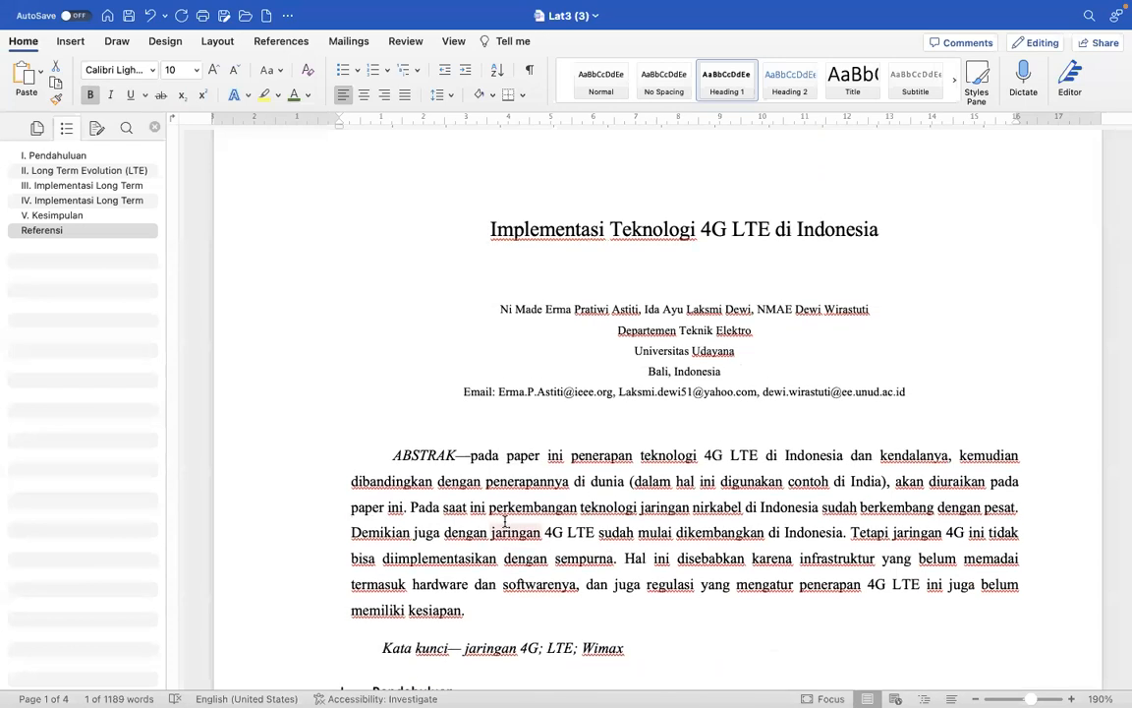
pyautogui.click(71, 41)
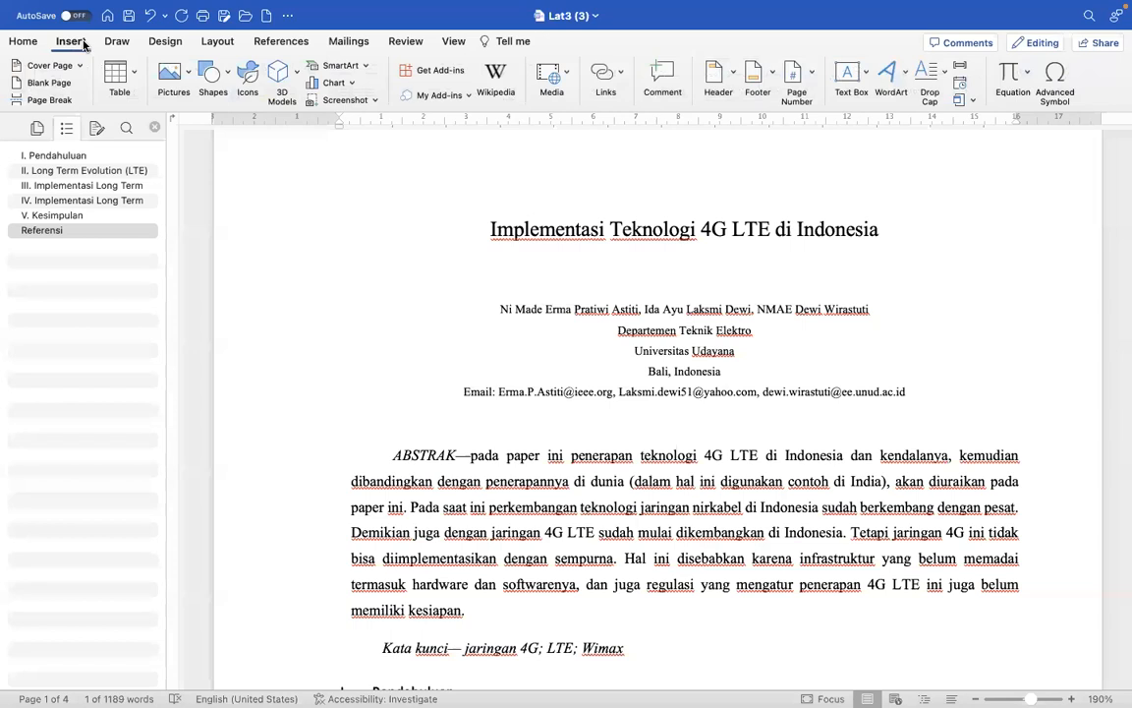
pyautogui.click(722, 78)
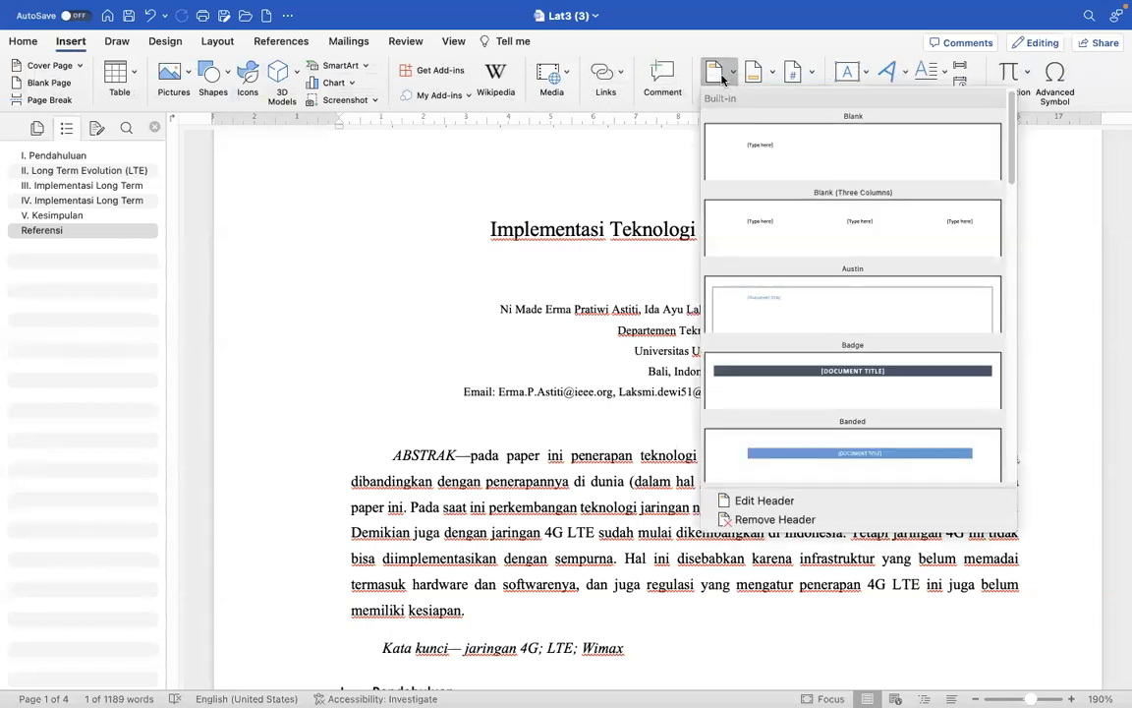
pyautogui.click(782, 229)
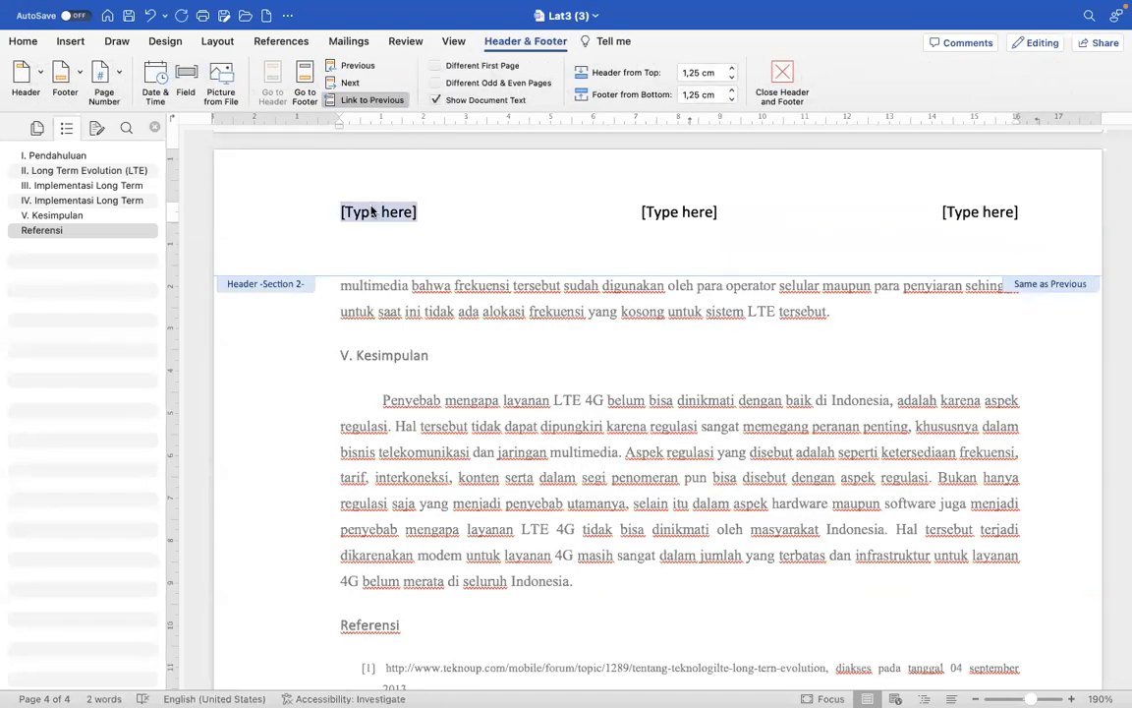
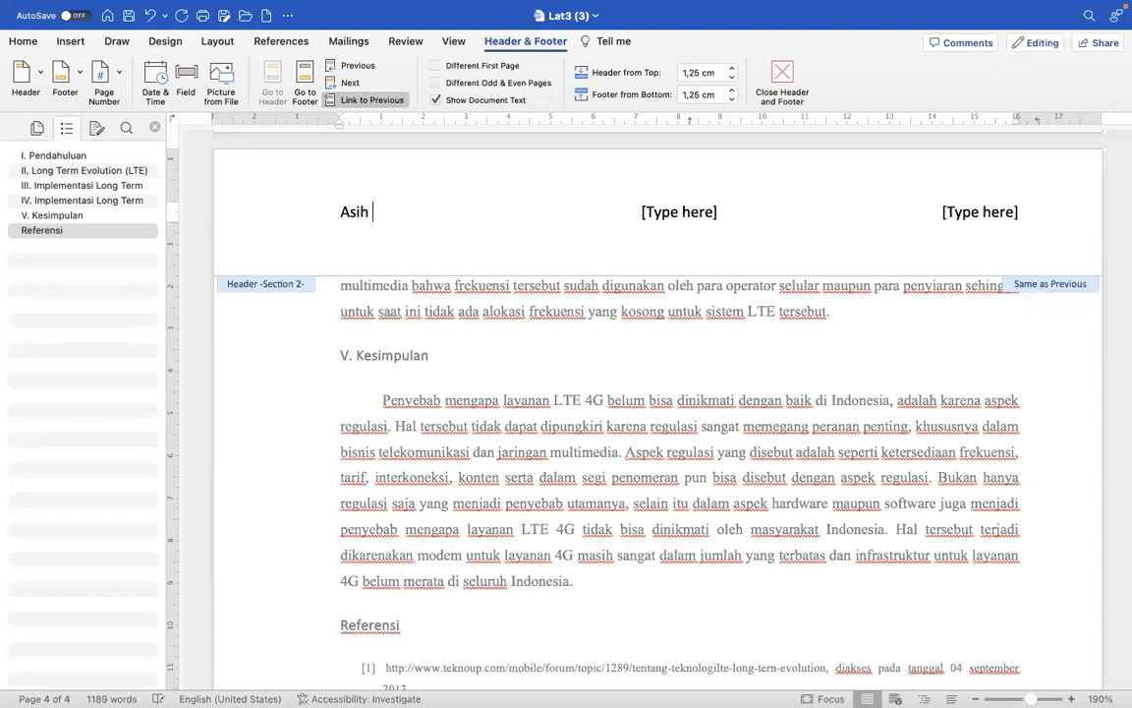
# - Enter the personal ID number in the header's right placeholder and return to editing the body text
pyautogui.click(962, 210)
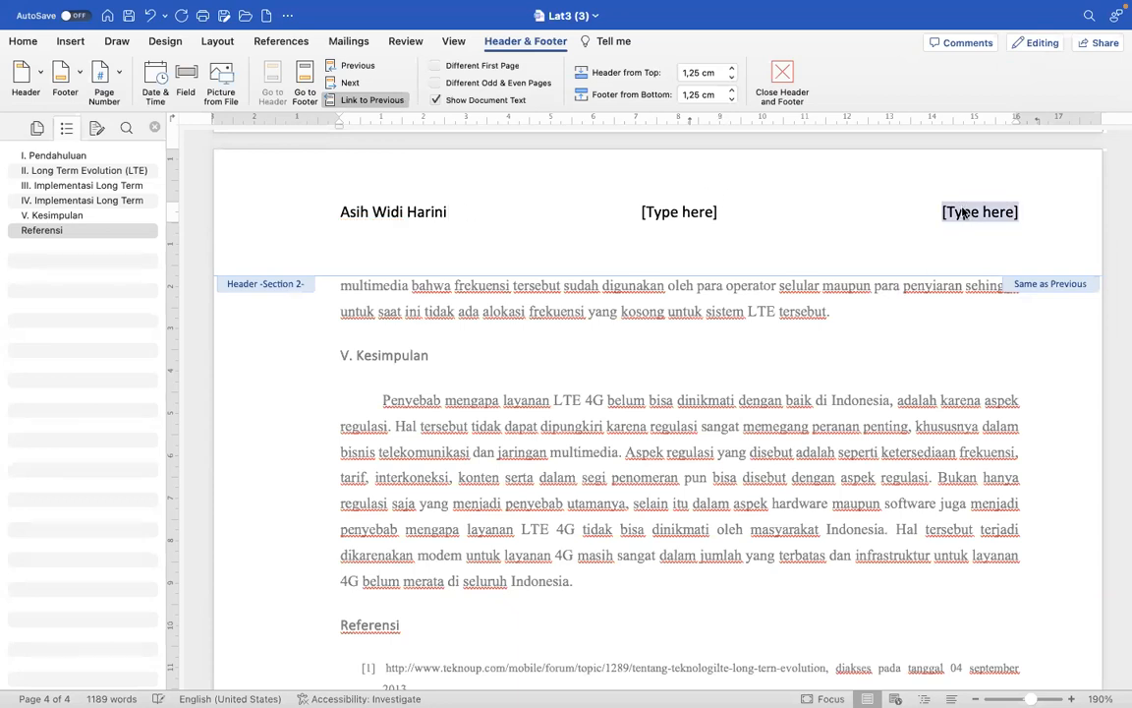
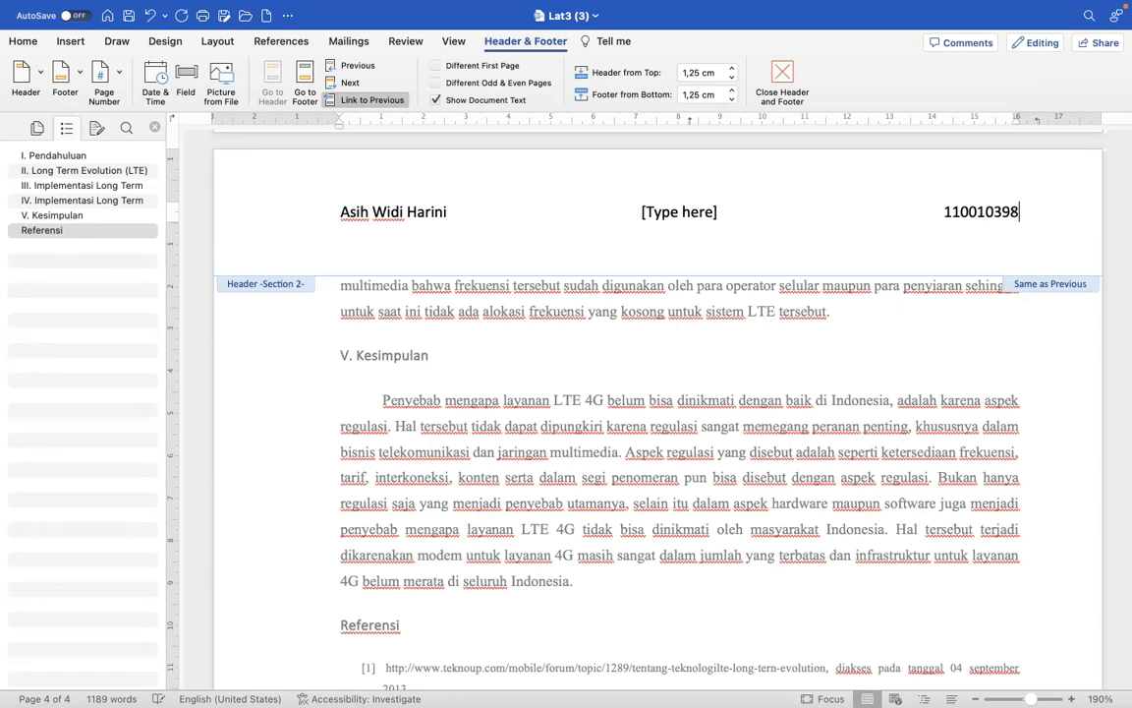
pyautogui.scroll(-5, 902, 412)
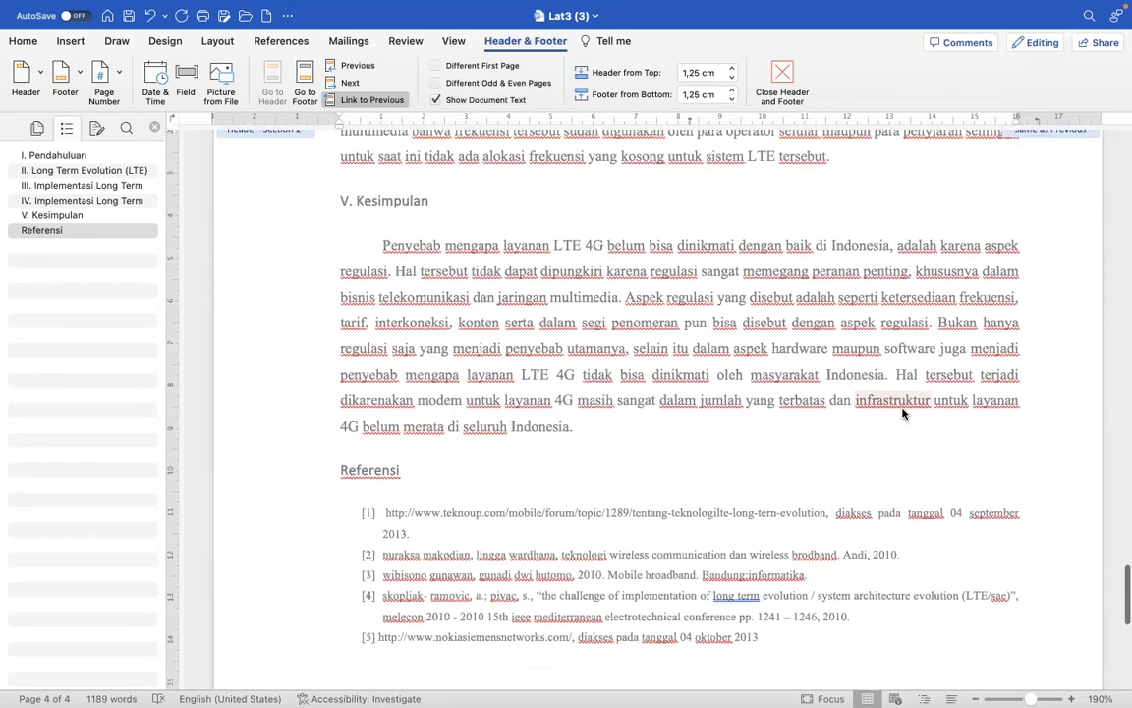
pyautogui.scroll(-2, 902, 412)
pyautogui.scroll(4, 902, 411)
pyautogui.scroll(-6, 903, 412)
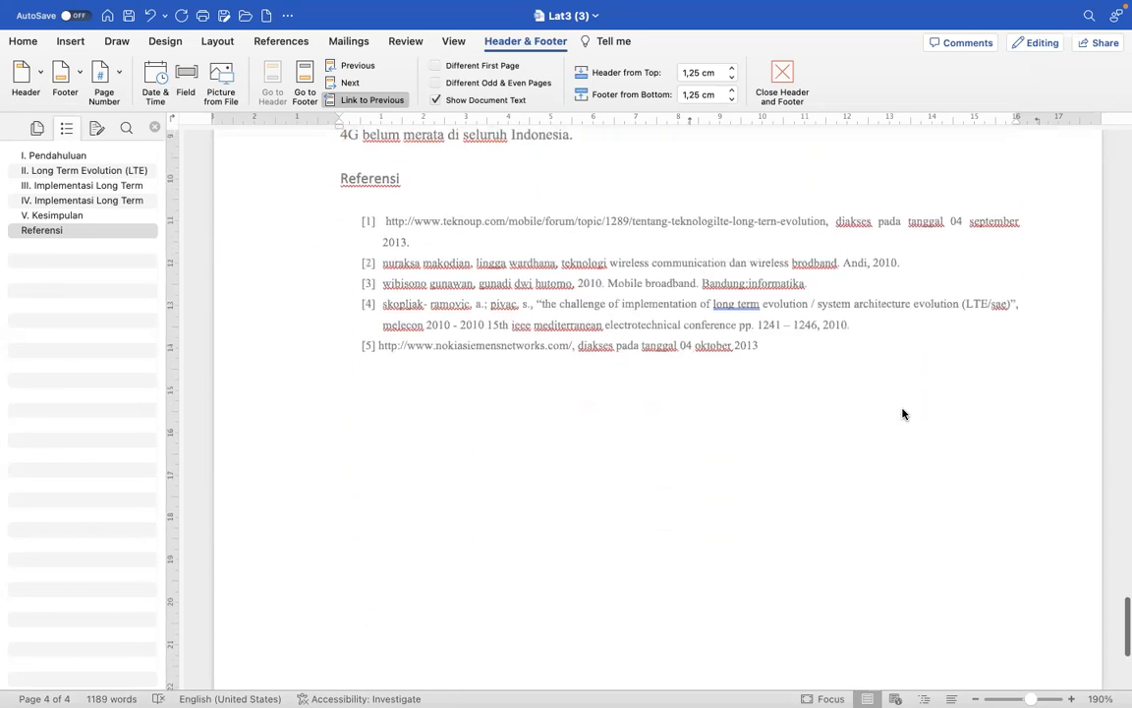
pyautogui.scroll(3, 902, 414)
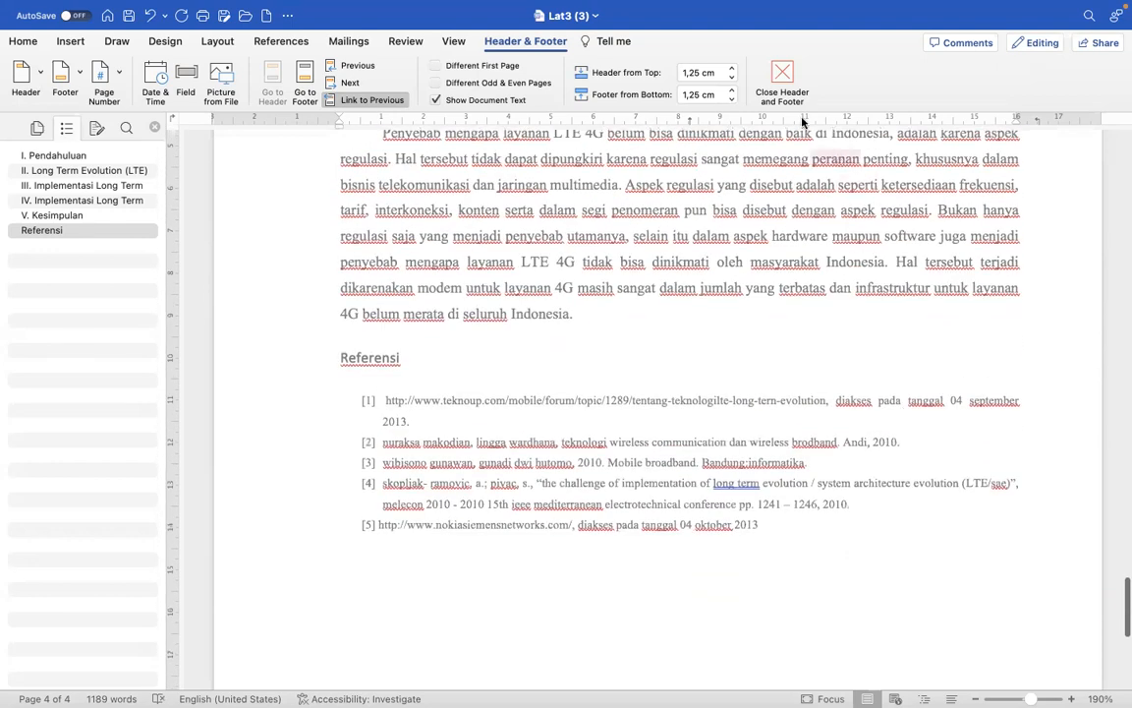
pyautogui.doubleClick(705, 352)
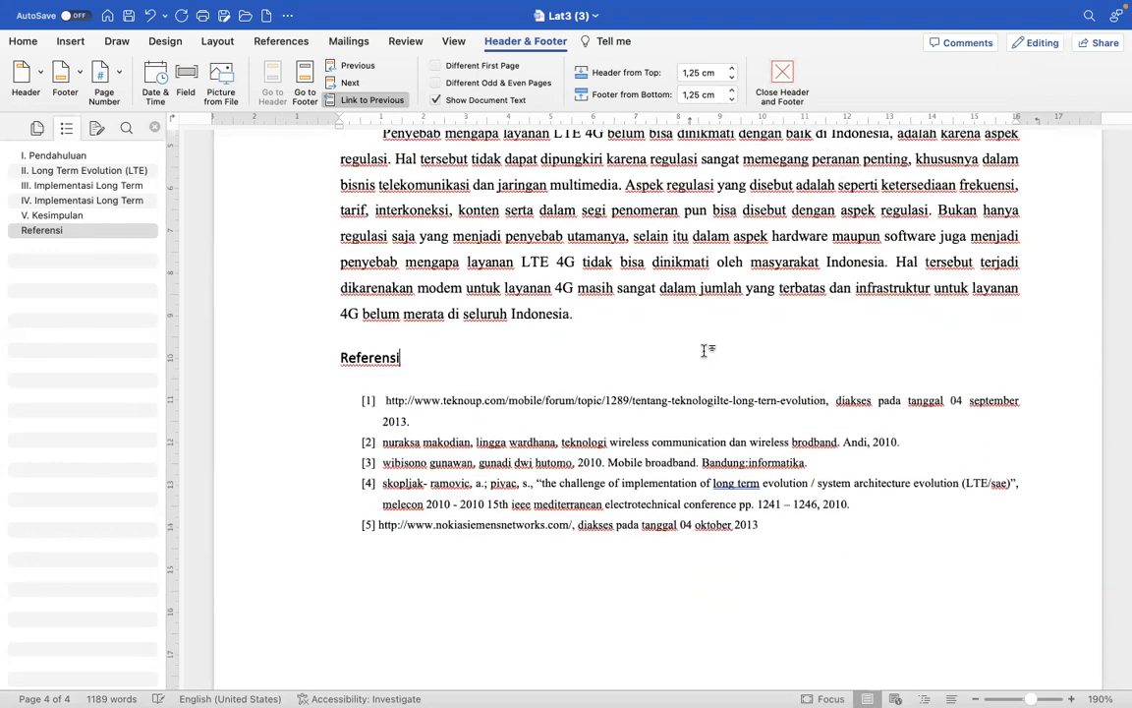
pyautogui.scroll(3, 705, 352)
pyautogui.scroll(-5, 705, 352)
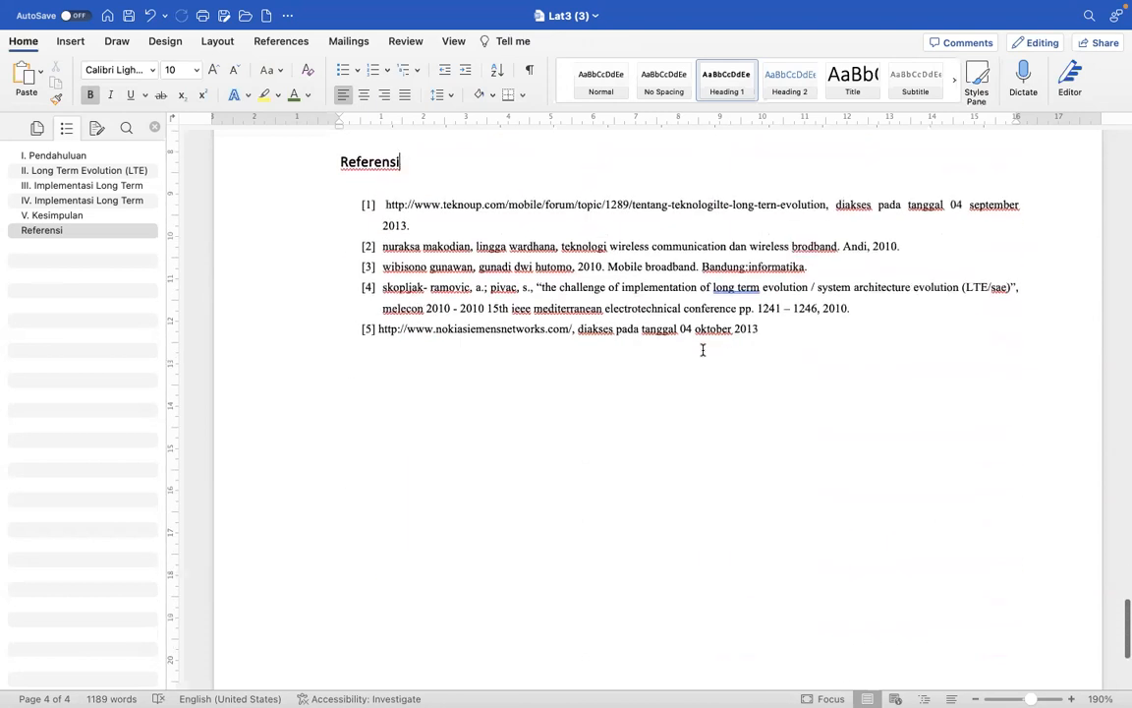
pyautogui.scroll(-5, 703, 350)
pyautogui.scroll(-1, 703, 349)
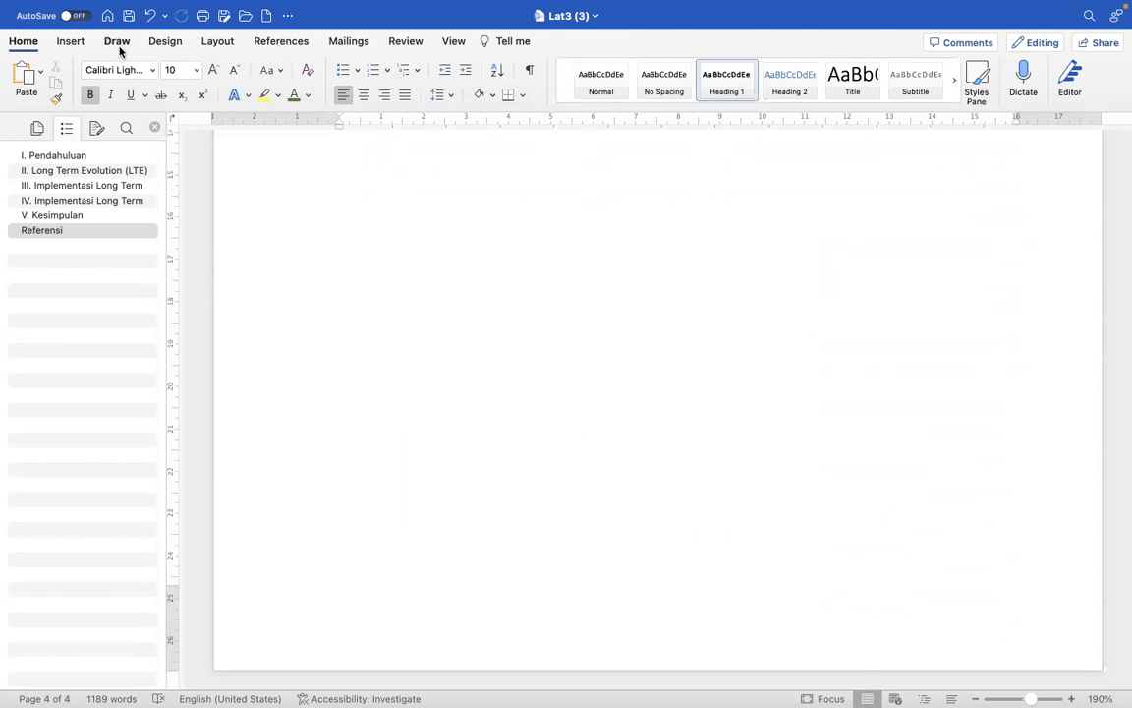
pyautogui.click(68, 45)
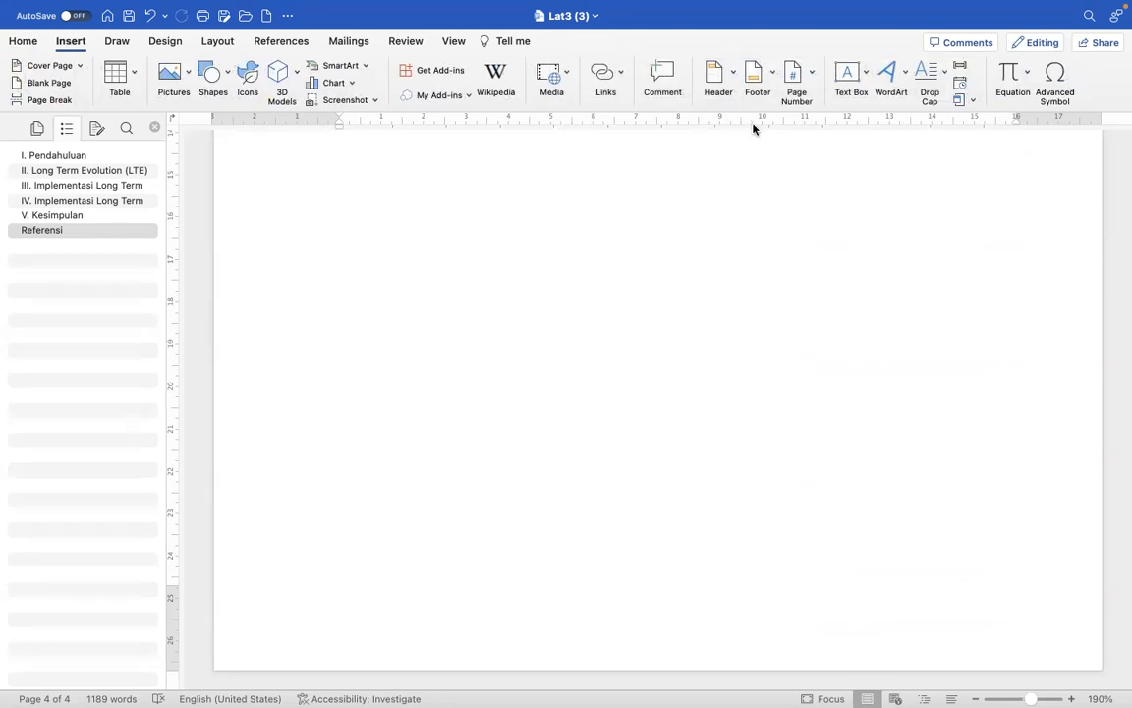
pyautogui.click(810, 75)
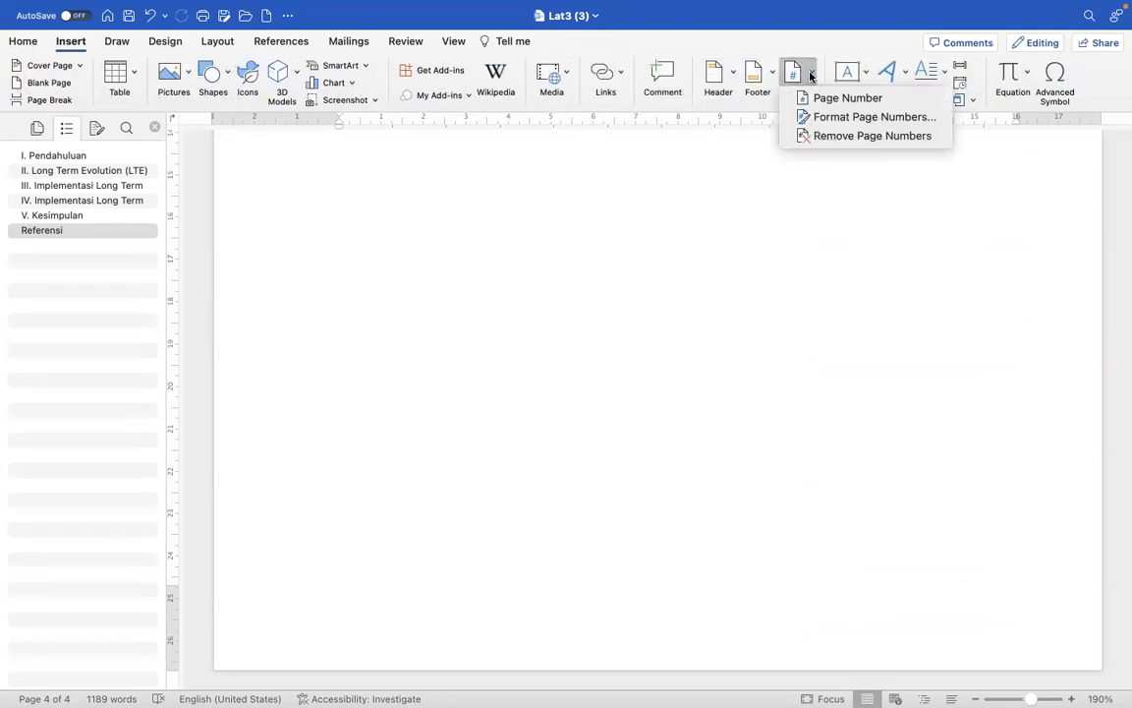
pyautogui.click(836, 117)
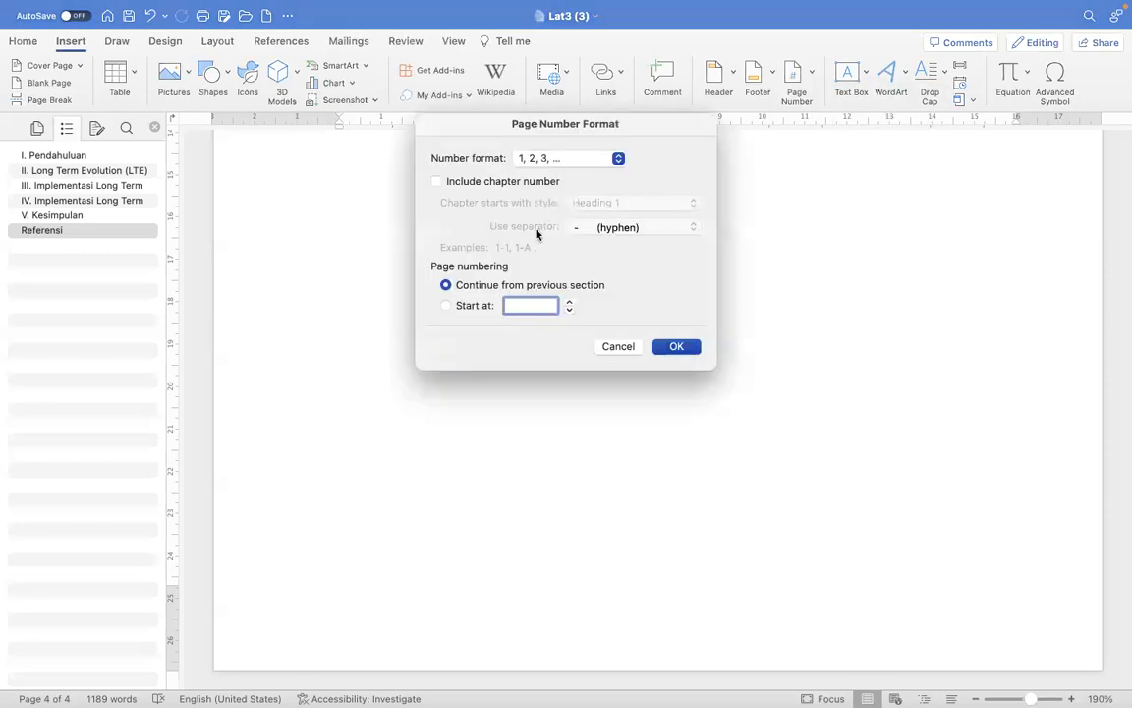
pyautogui.click(623, 347)
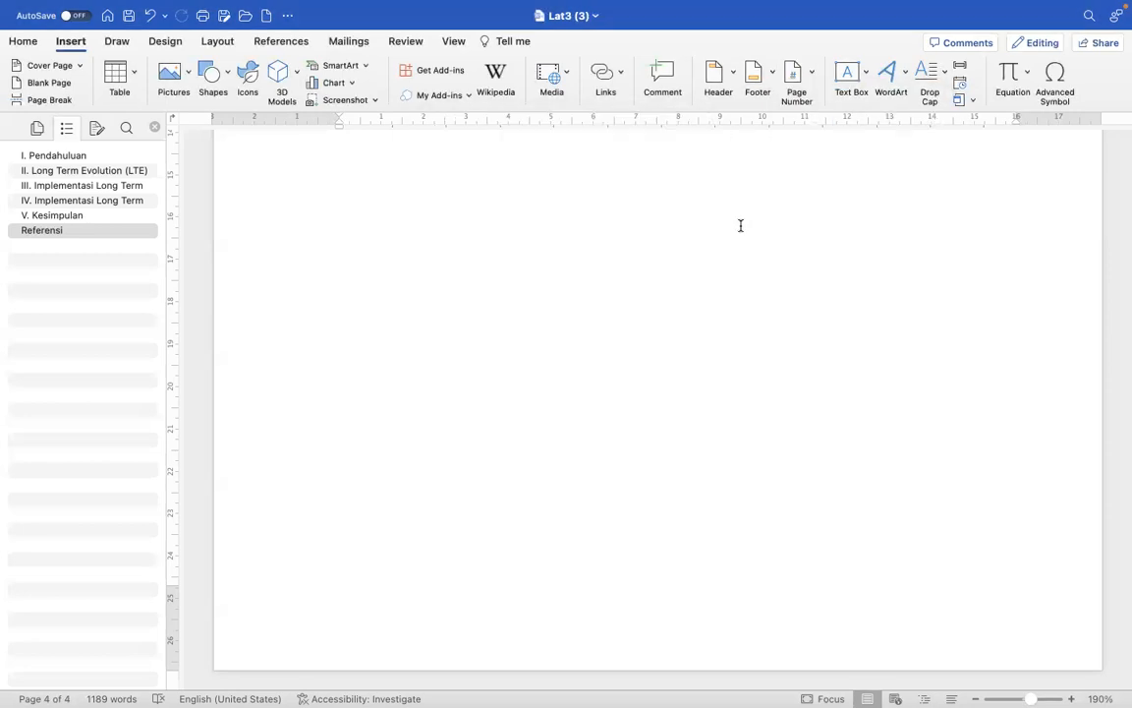
# - Insert page numbers at the bottom of every page with center alignment, including on the first page
pyautogui.click(804, 81)
pyautogui.click(822, 98)
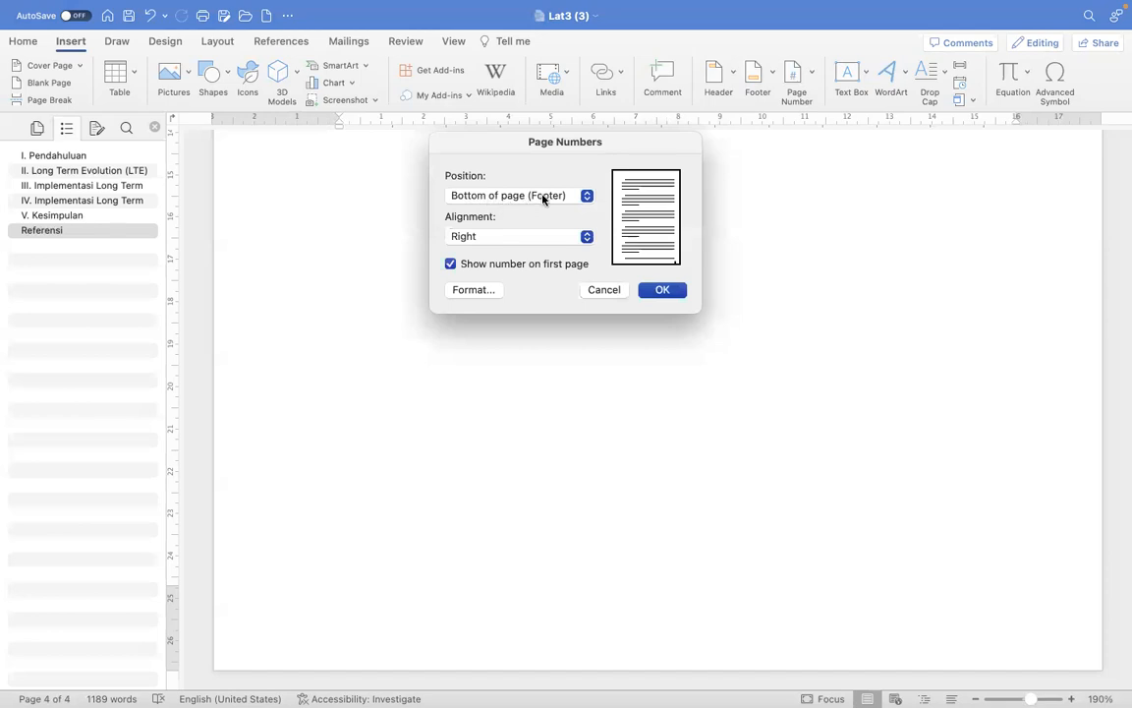
pyautogui.click(492, 242)
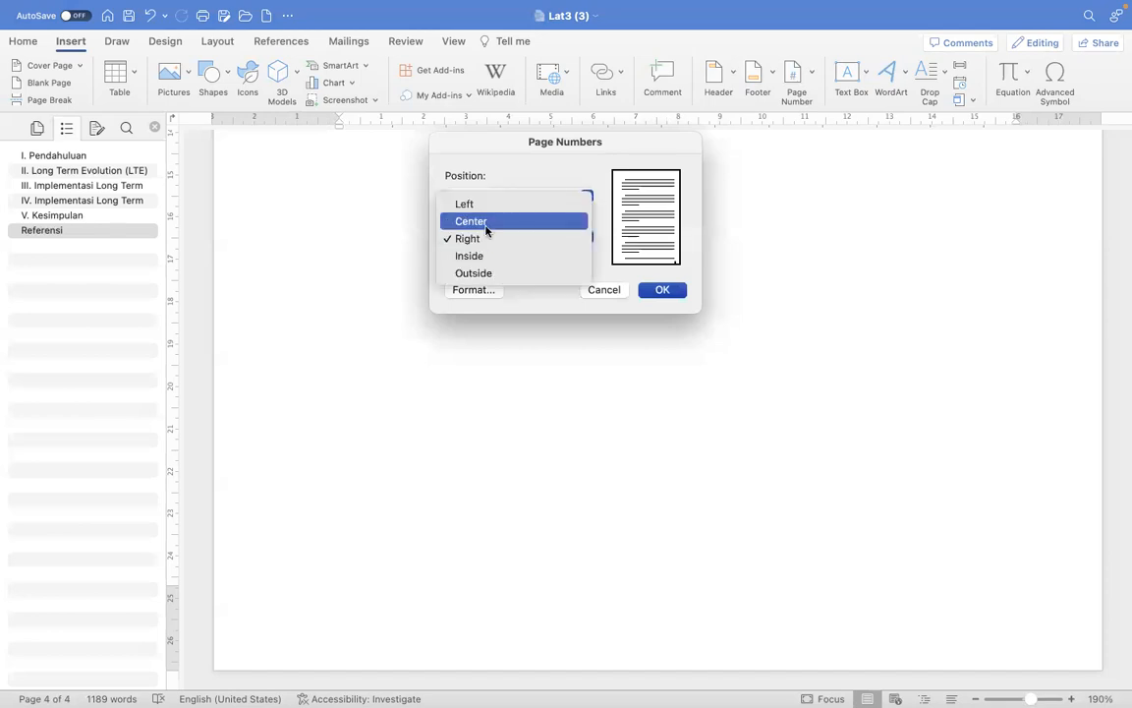
pyautogui.click(486, 222)
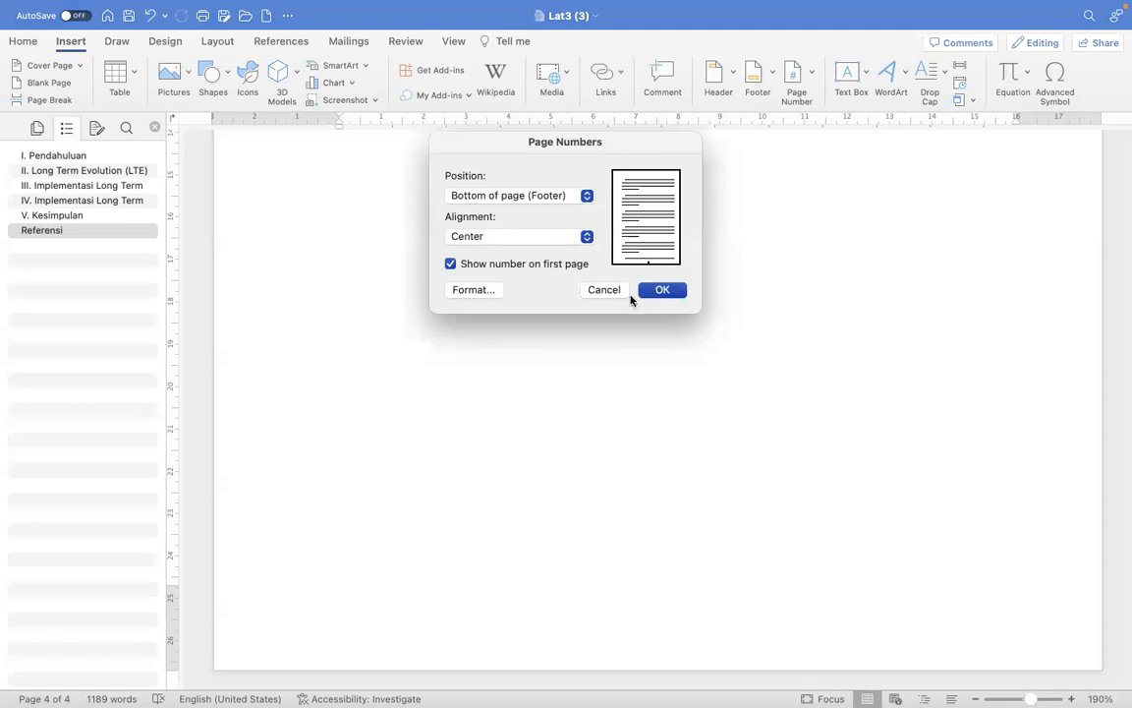
pyautogui.click(664, 290)
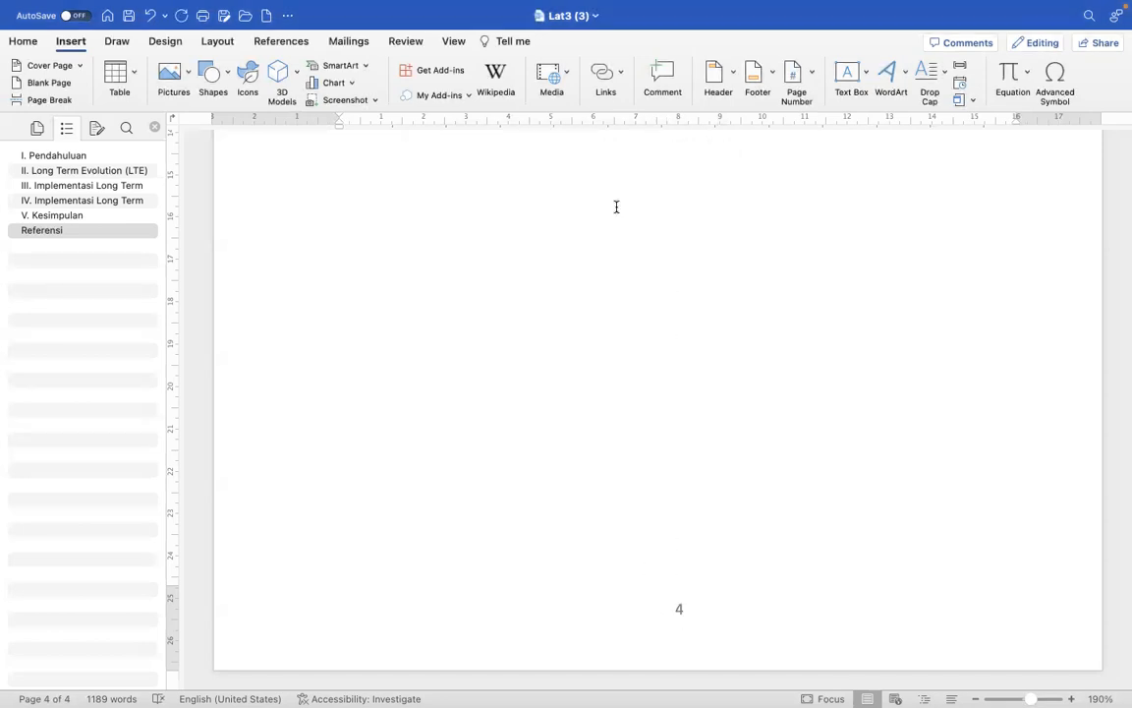
# - Lay out the paper's body text, from the abstract through the references, in two columns
pyautogui.scroll(15, 615, 209)
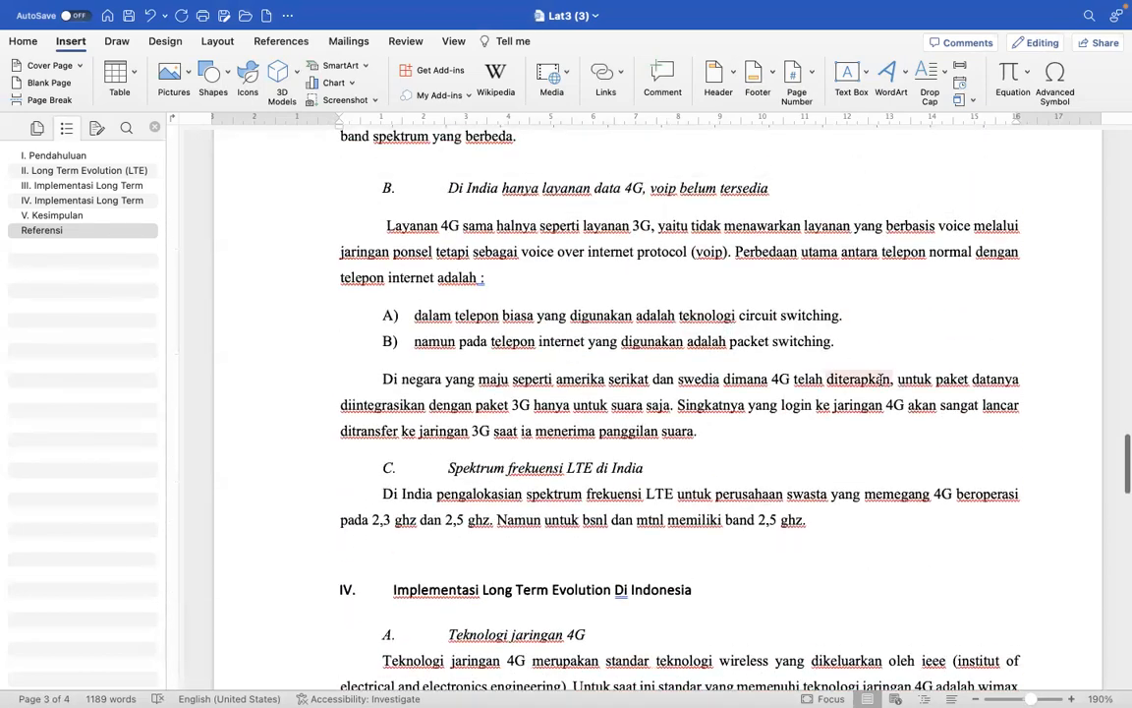
pyautogui.moveTo(1126, 481); pyautogui.dragTo(1126, 148)
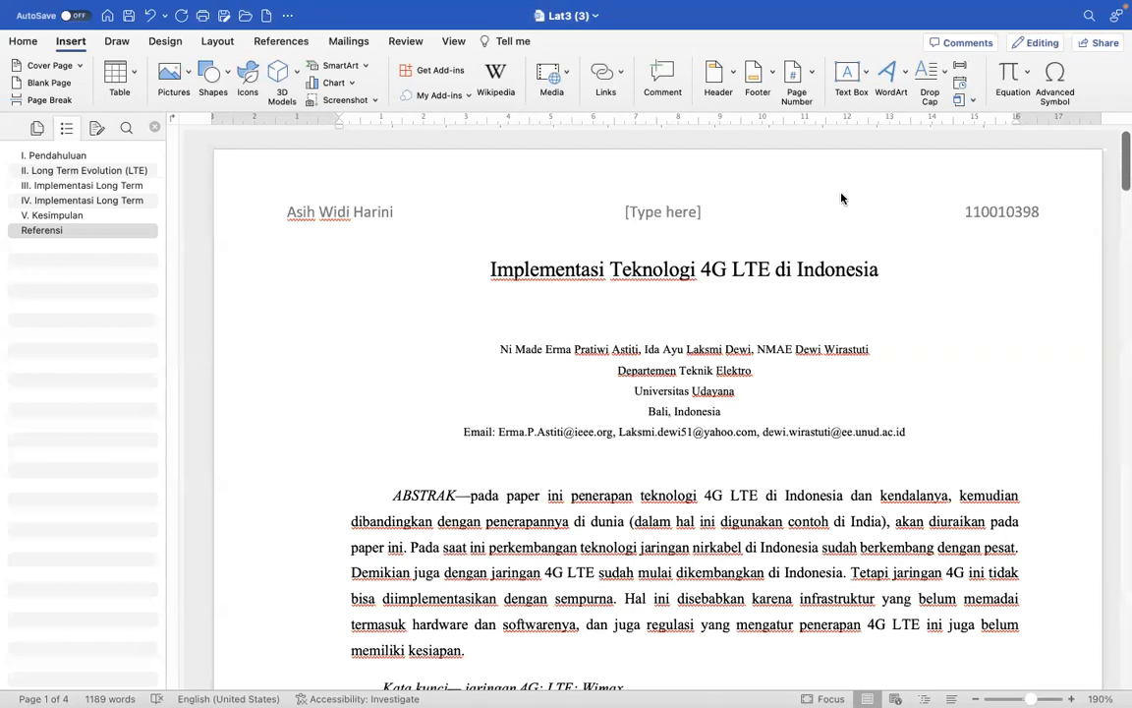
pyautogui.click(160, 42)
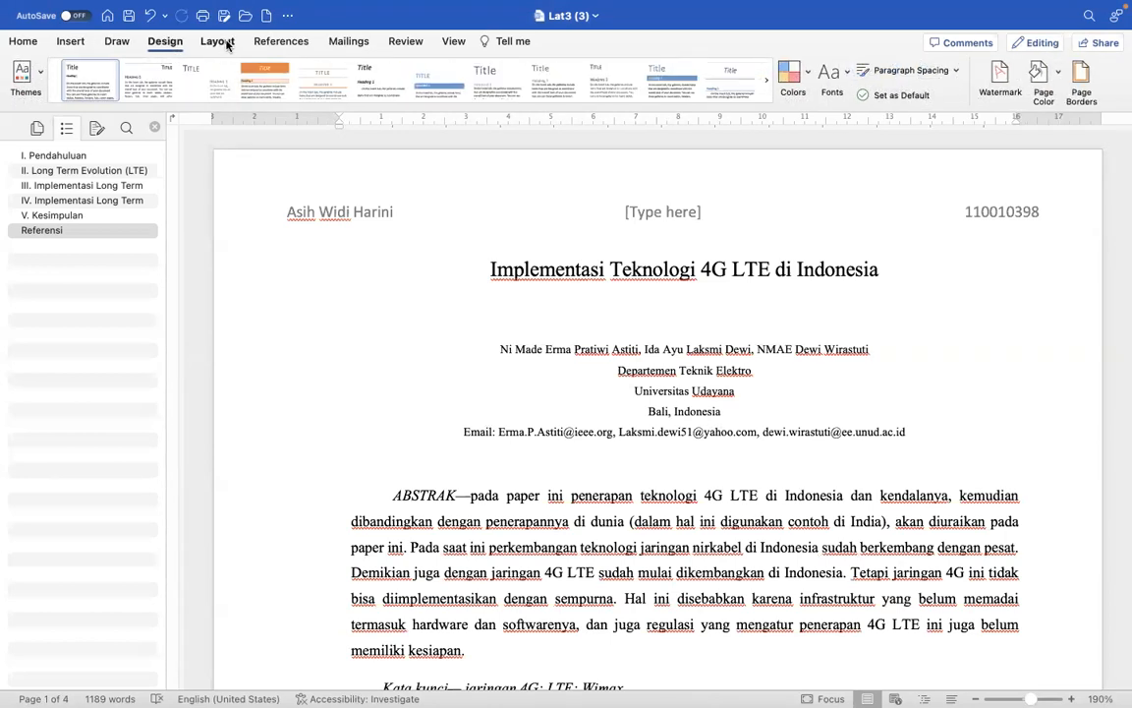
pyautogui.click(217, 43)
pyautogui.click(149, 69)
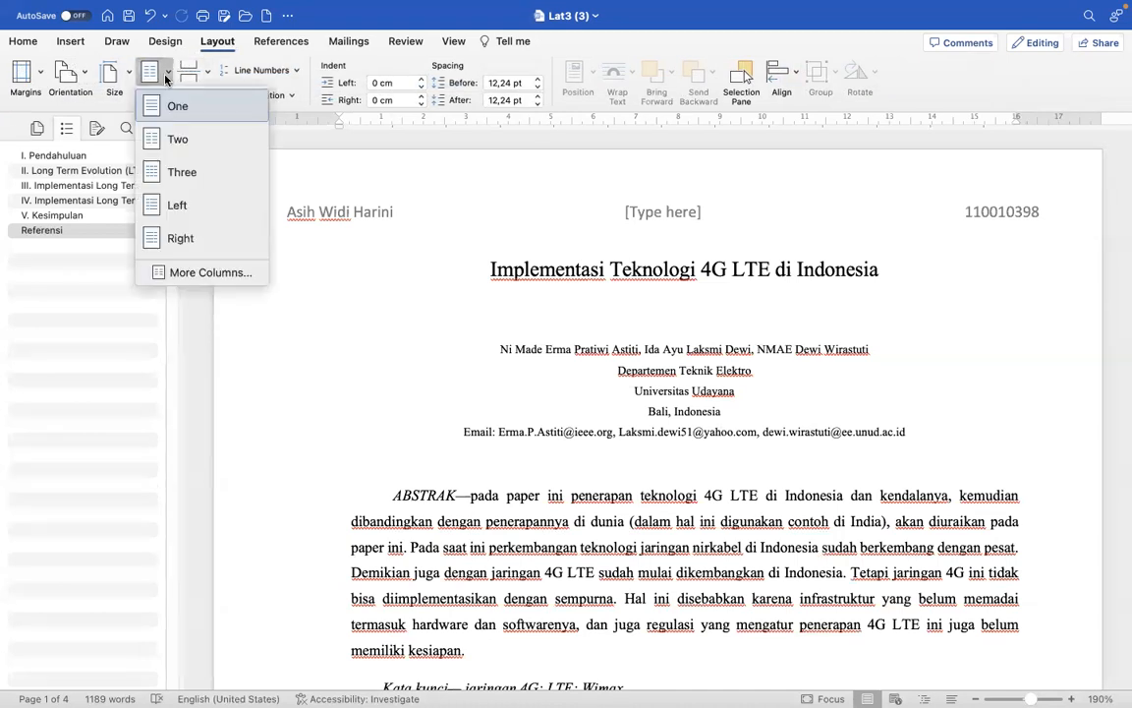
pyautogui.click(182, 140)
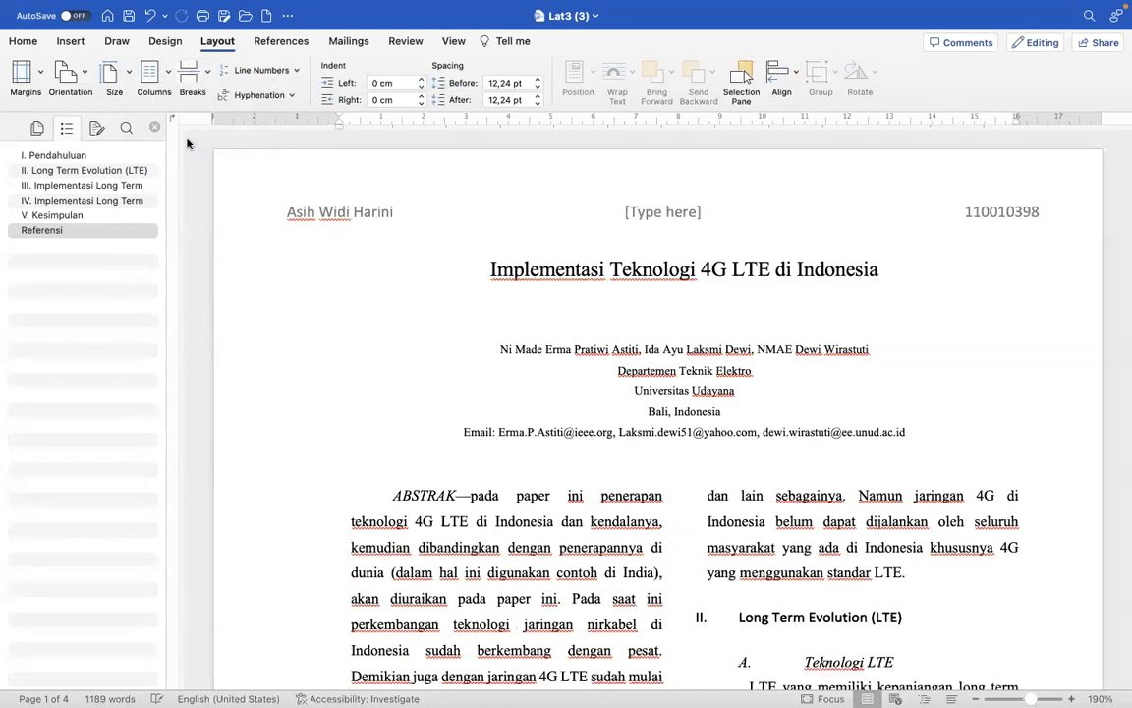
# - Review the two-column layout across all pages, checking the headings, figures, lists, page numbers and reference entries
pyautogui.scroll(-15, 724, 510)
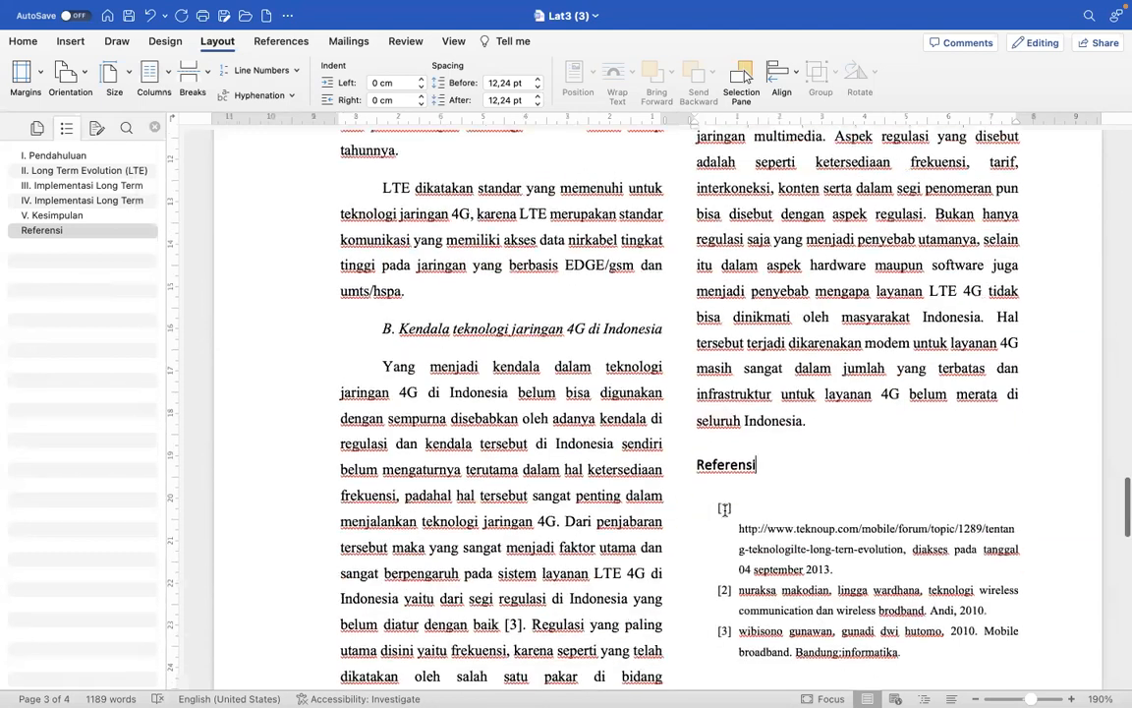
pyautogui.scroll(-2, 724, 510)
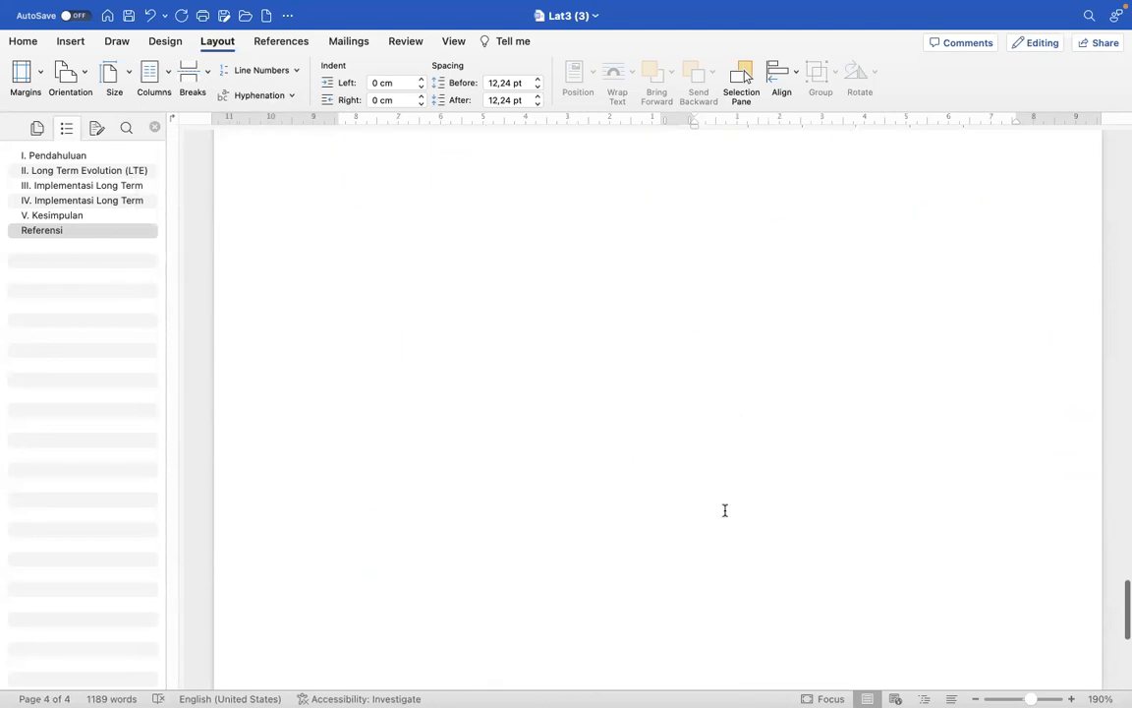
pyautogui.scroll(-3, 725, 510)
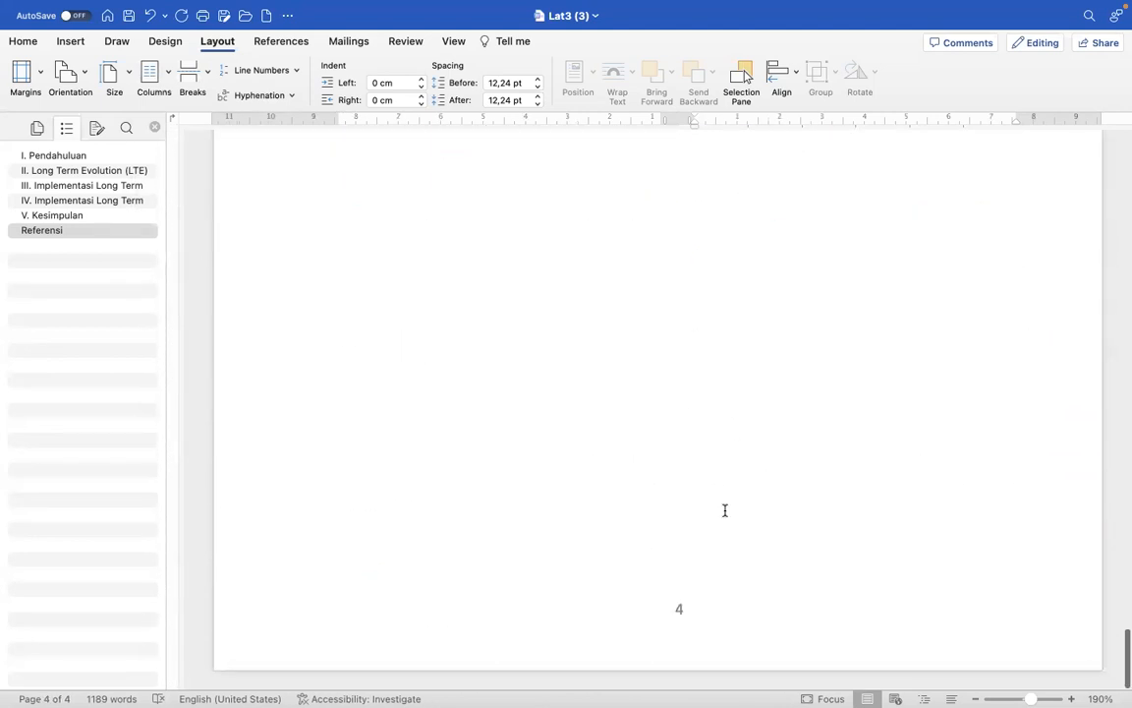
pyautogui.scroll(3, 724, 510)
pyautogui.scroll(8, 724, 511)
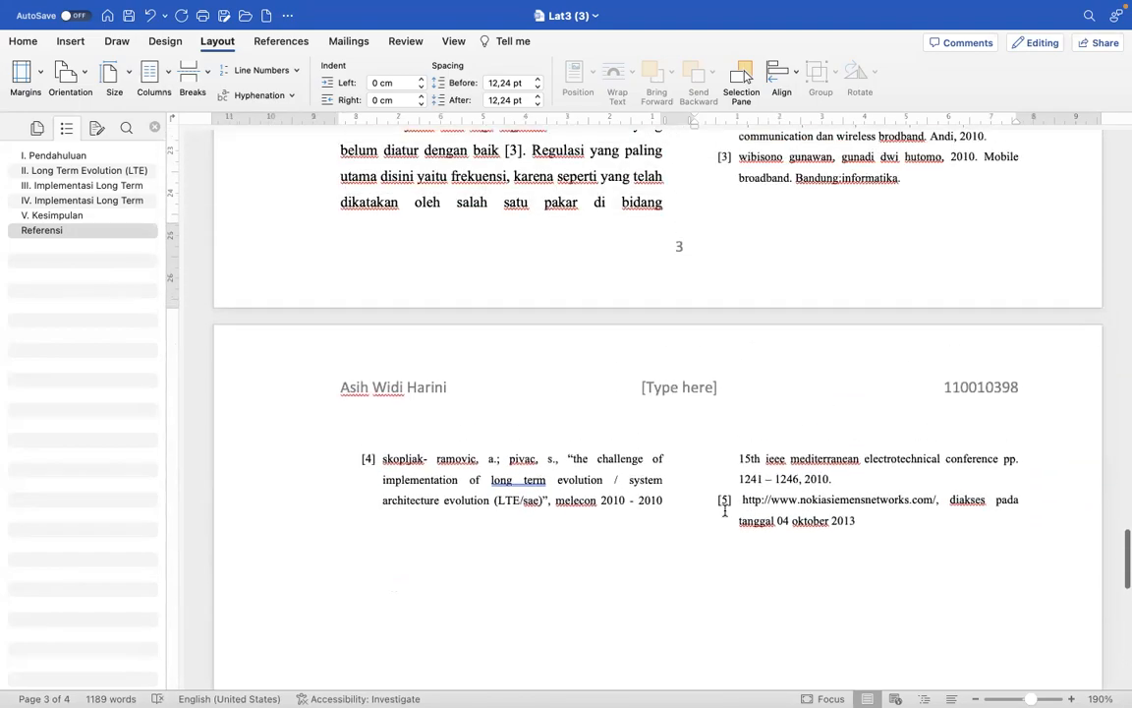
pyautogui.scroll(10, 724, 510)
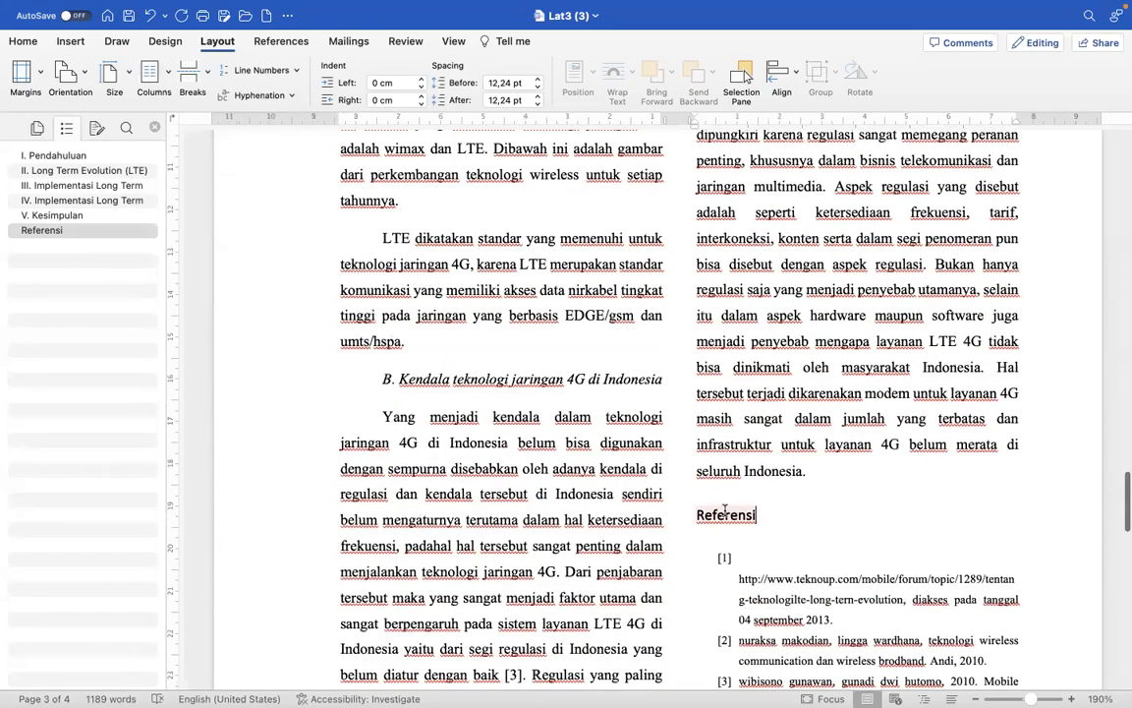
pyautogui.scroll(15, 724, 510)
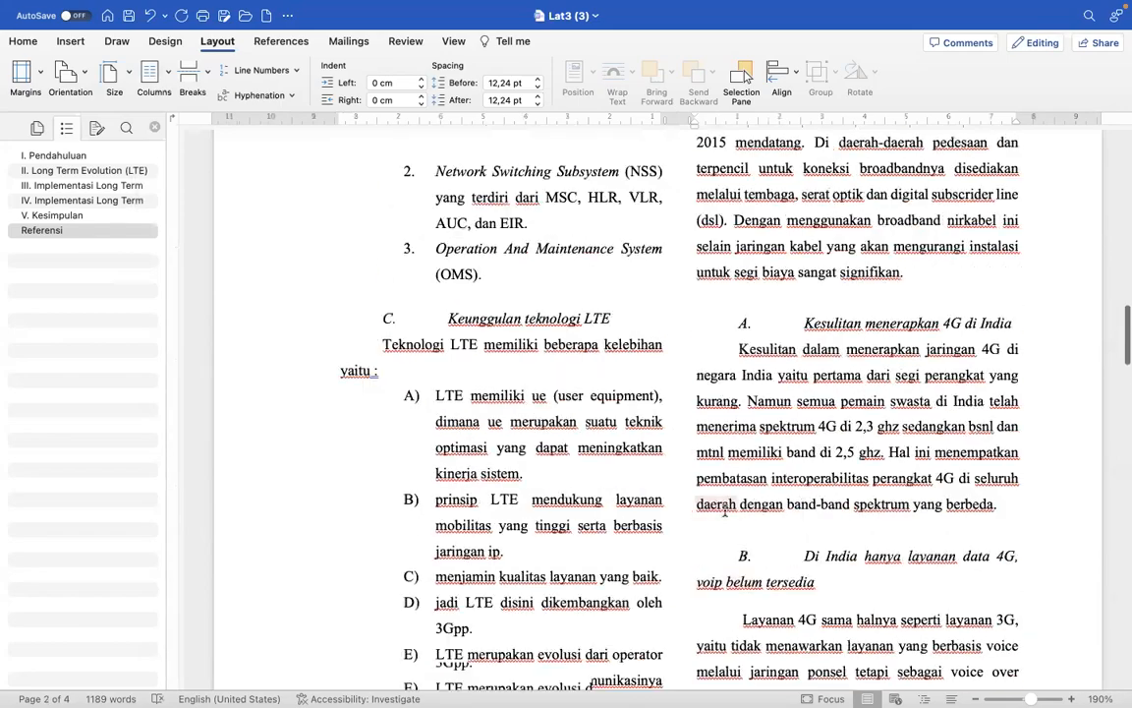
pyautogui.scroll(10, 724, 510)
pyautogui.scroll(-6, 724, 510)
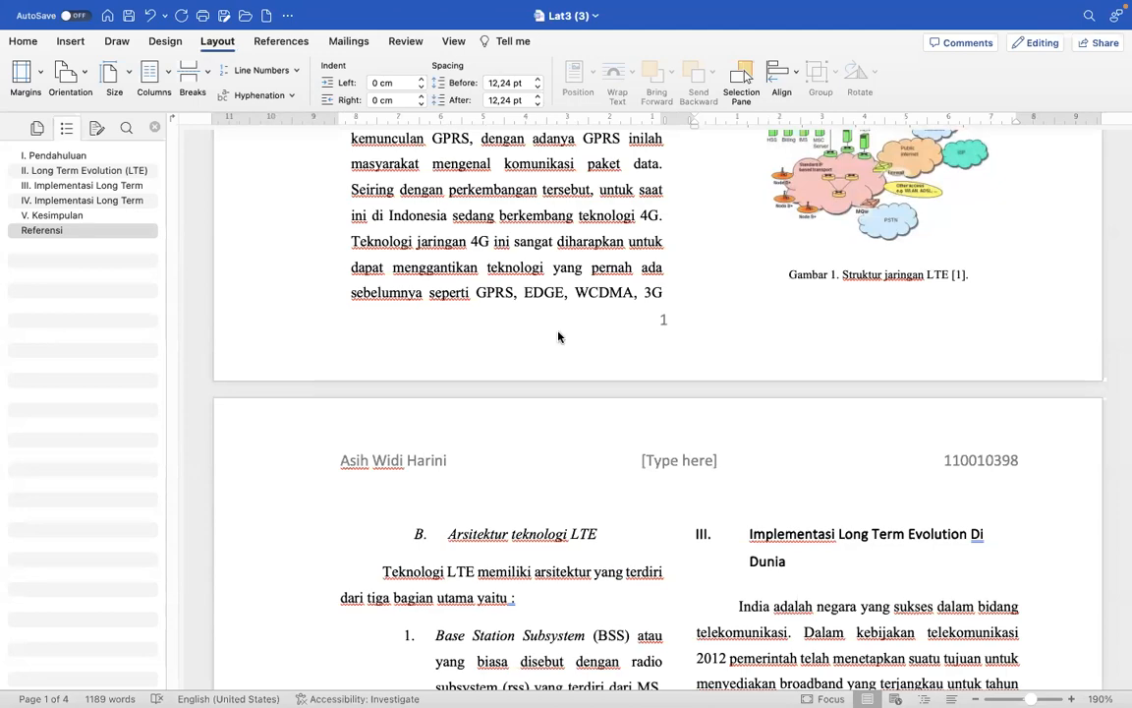
pyautogui.scroll(5, 587, 236)
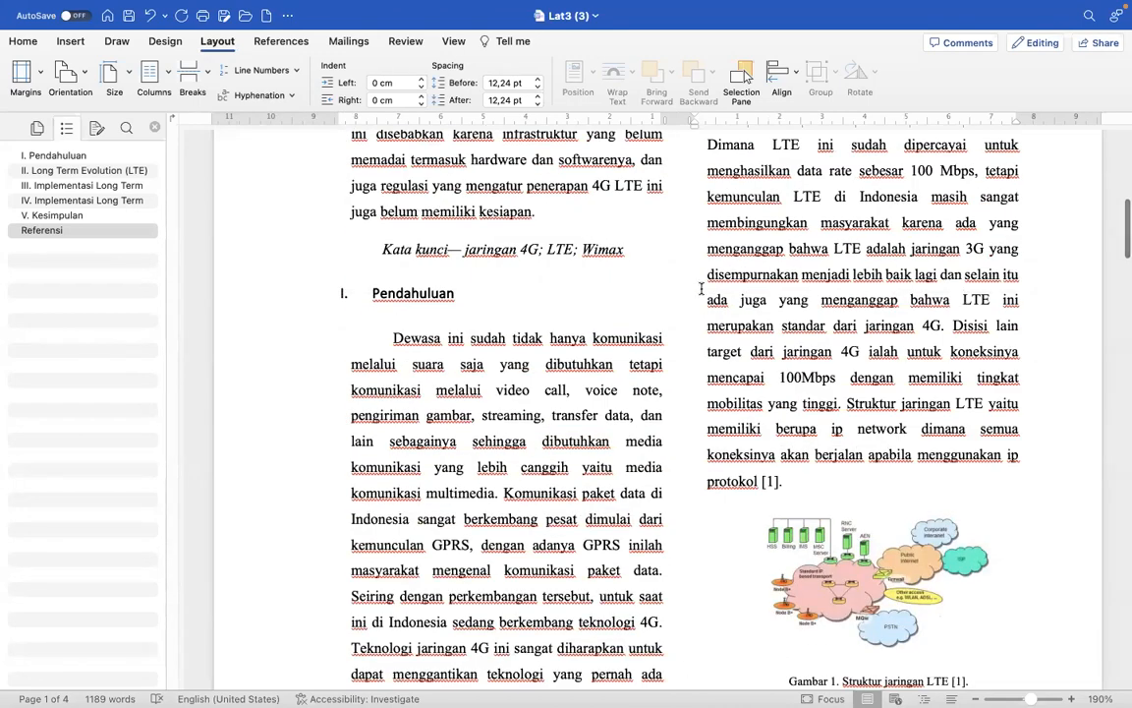
pyautogui.scroll(6, 701, 288)
pyautogui.scroll(1, 702, 287)
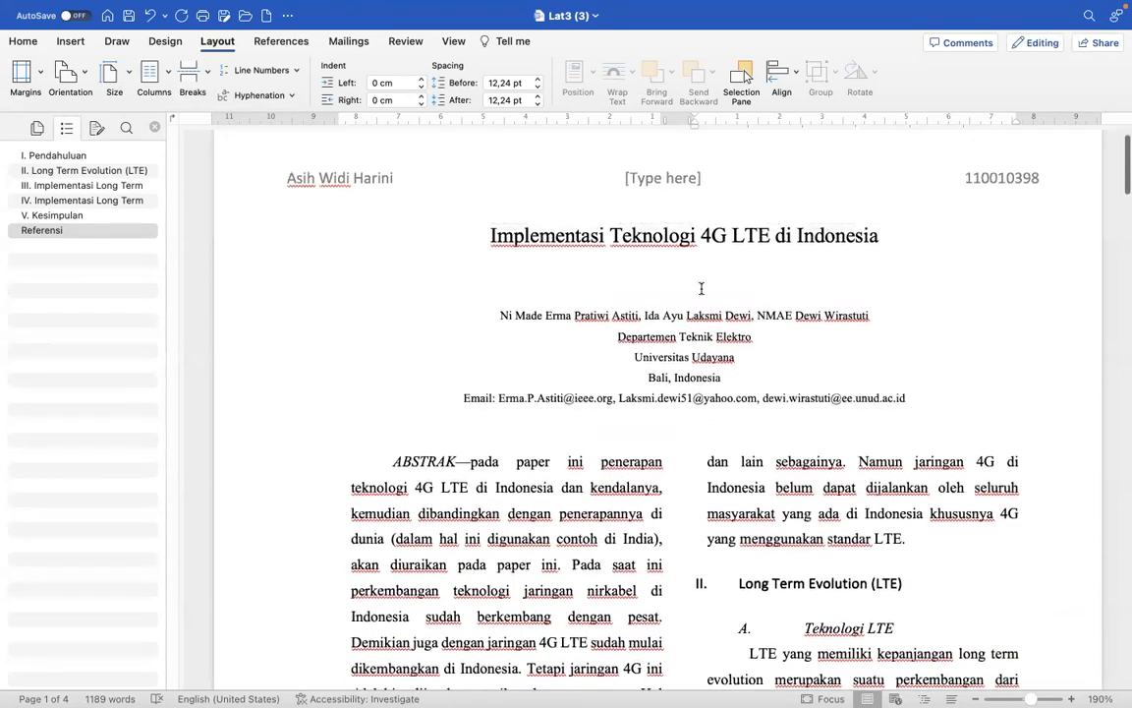
pyautogui.scroll(-1, 615, 459)
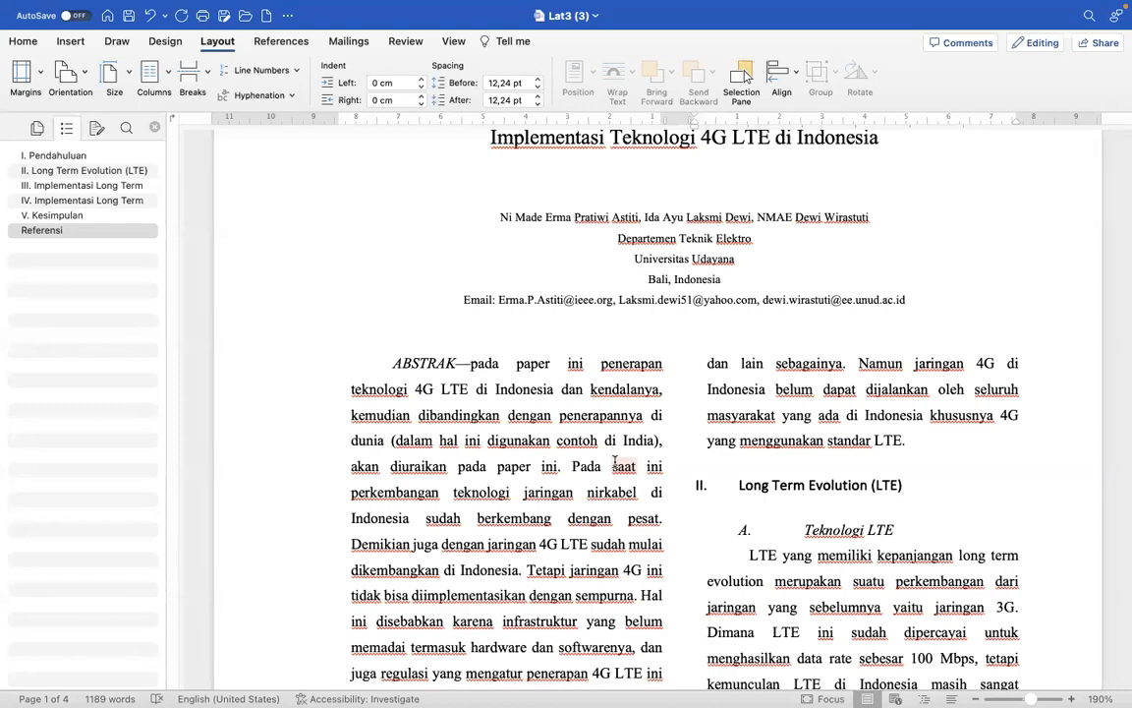
pyautogui.scroll(-2, 639, 482)
pyautogui.scroll(-7, 657, 506)
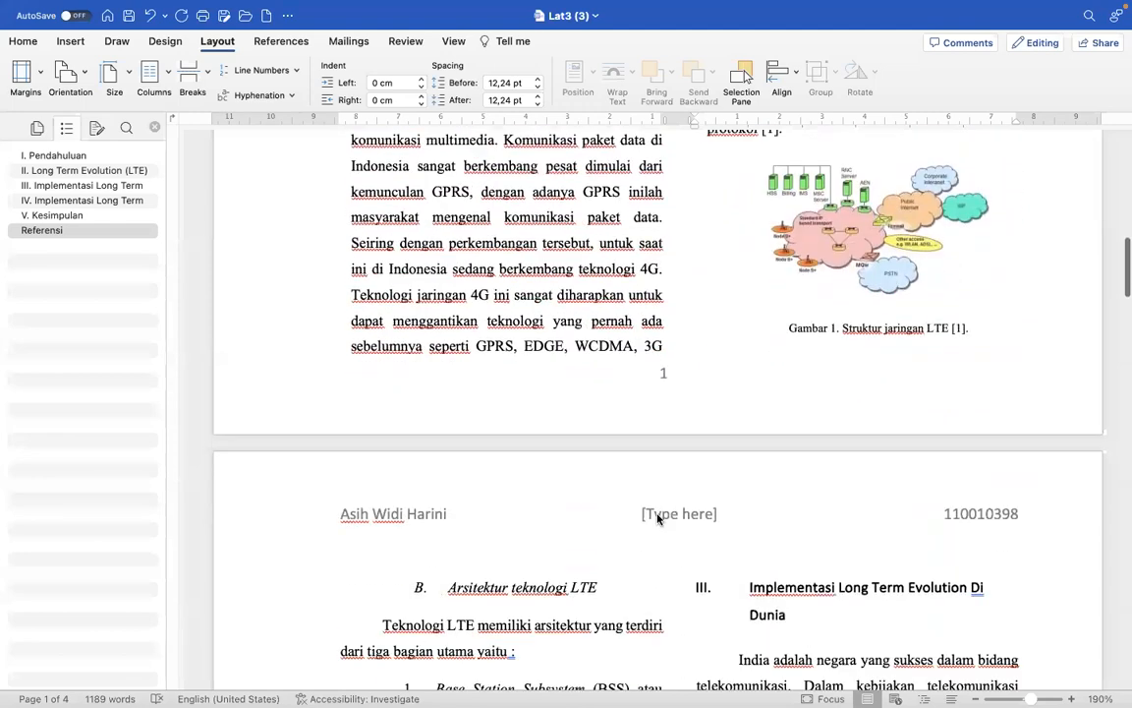
pyautogui.scroll(-2, 658, 519)
pyautogui.scroll(-3, 657, 518)
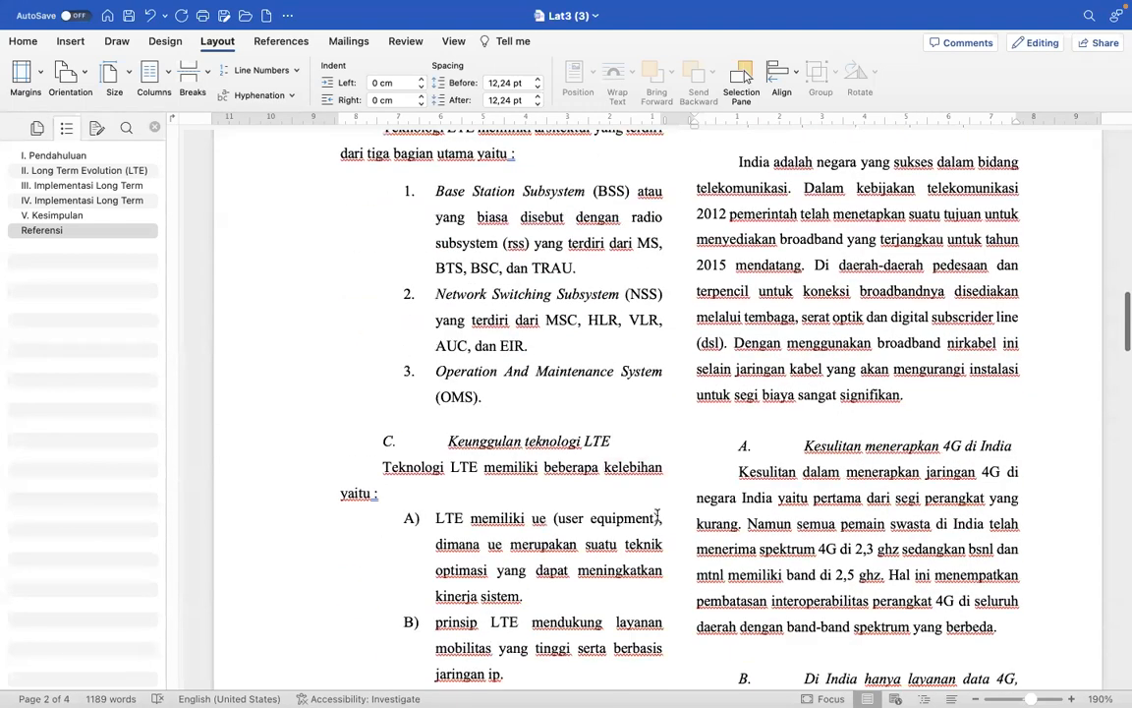
pyautogui.scroll(-3, 658, 516)
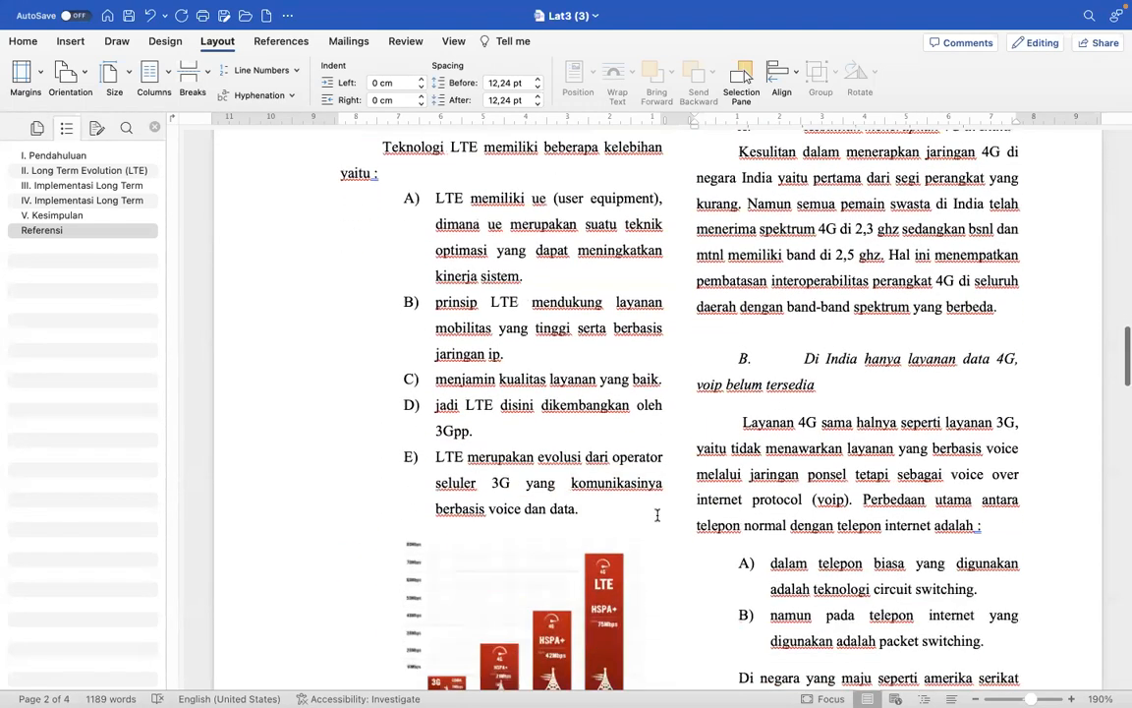
pyautogui.scroll(-2, 658, 515)
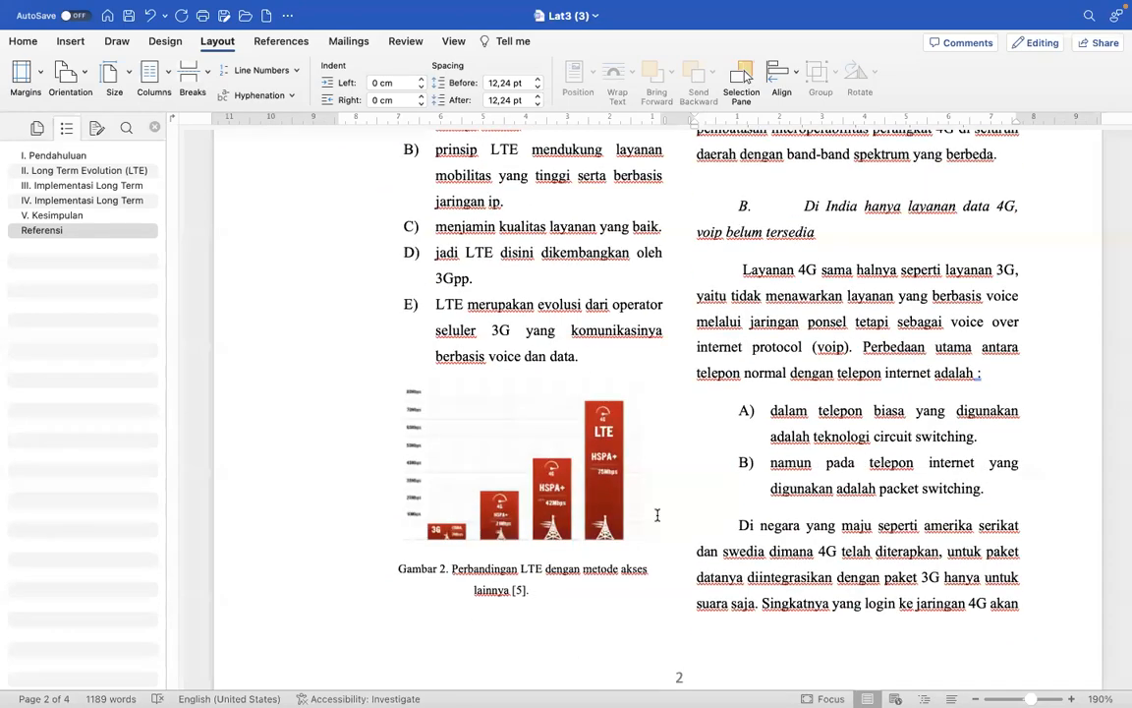
pyautogui.scroll(-15, 628, 578)
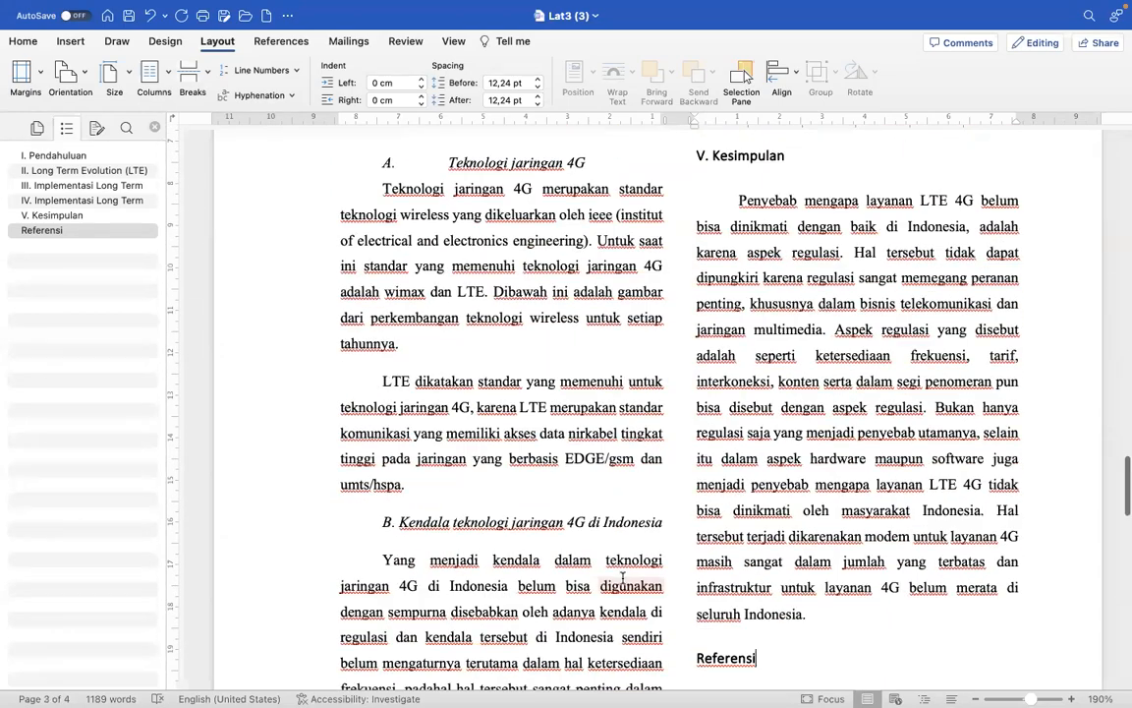
pyautogui.scroll(-5, 622, 580)
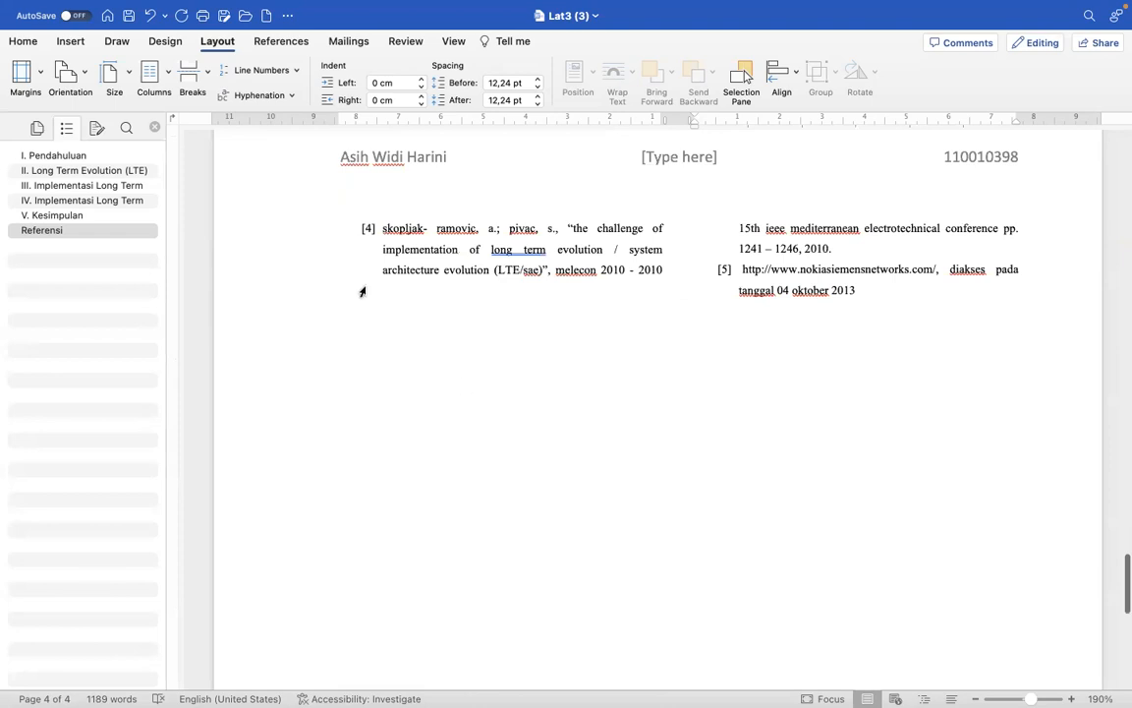